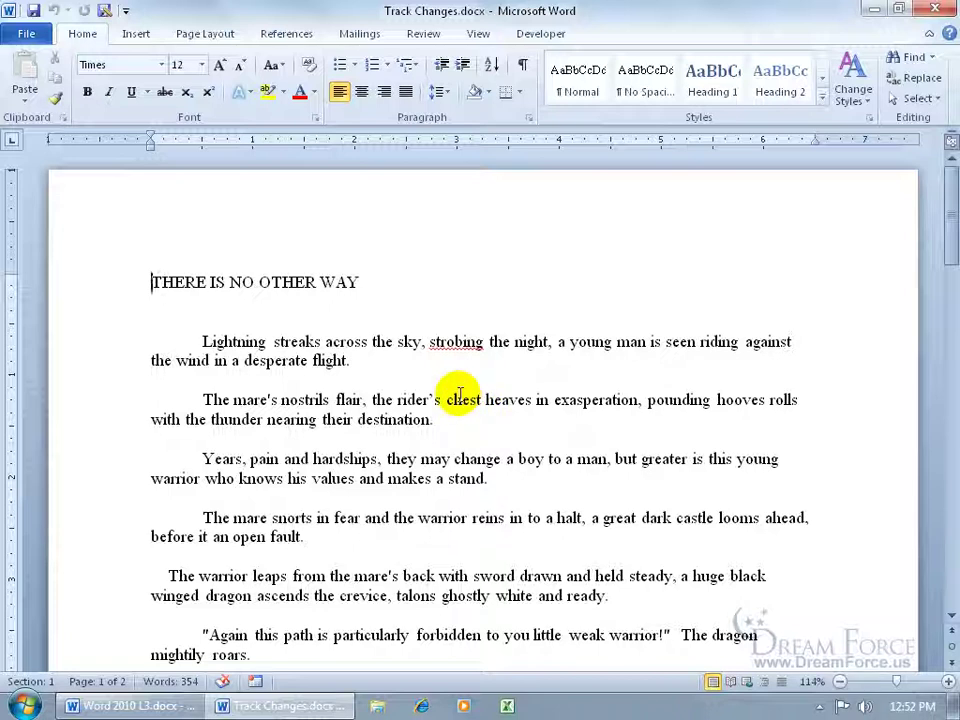
# Step: Check the user name on Word Options' General page, then switch to the Review tab
pyautogui.click(36, 30)
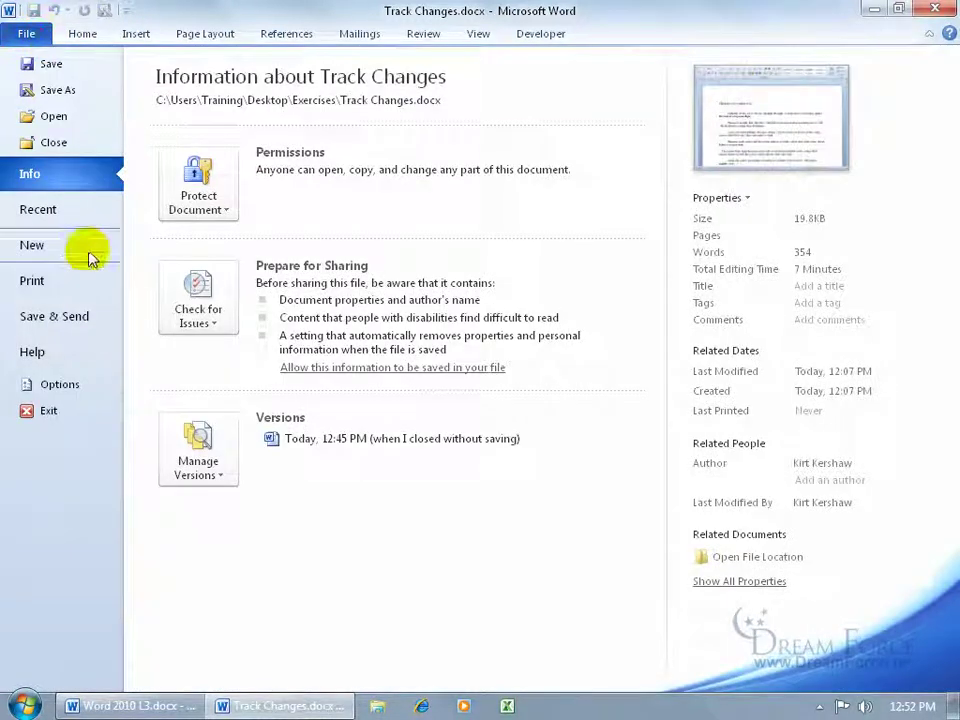
pyautogui.click(64, 381)
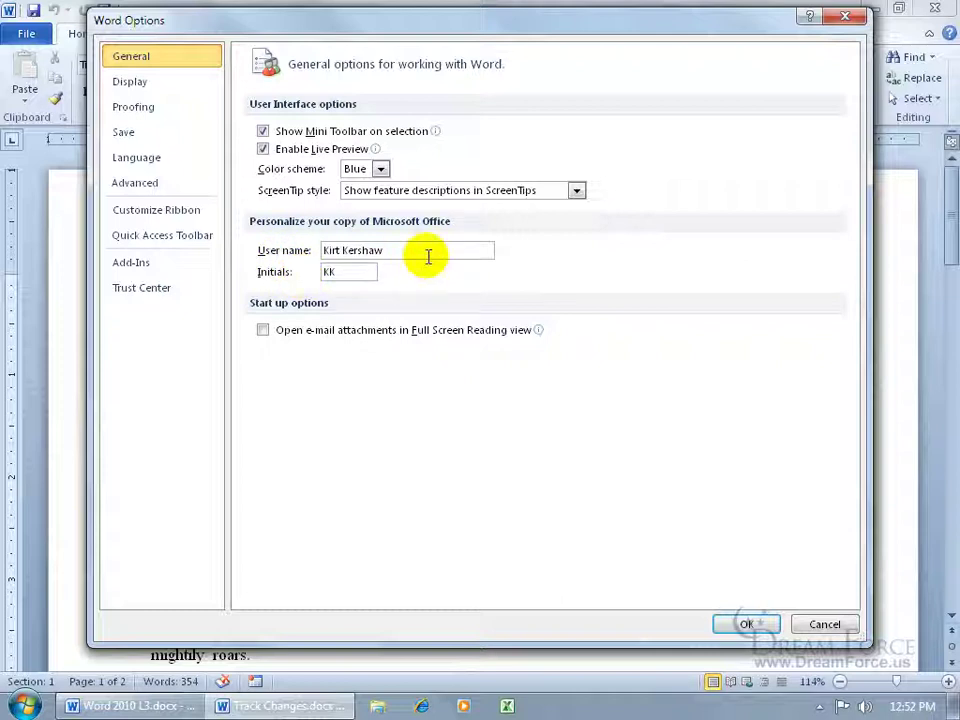
pyautogui.click(744, 624)
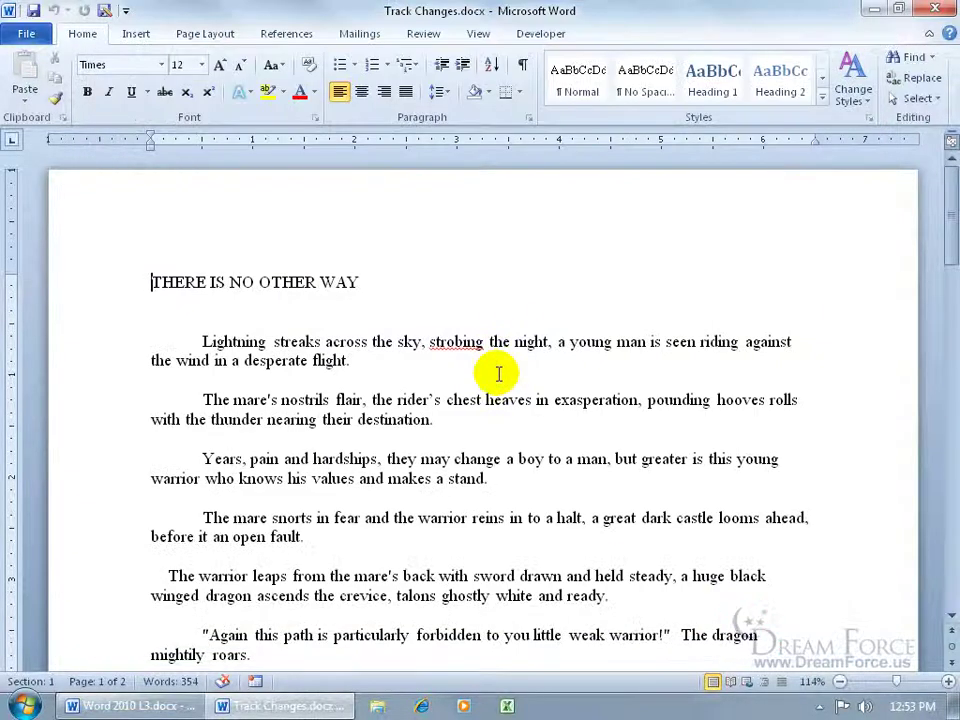
pyautogui.click(424, 34)
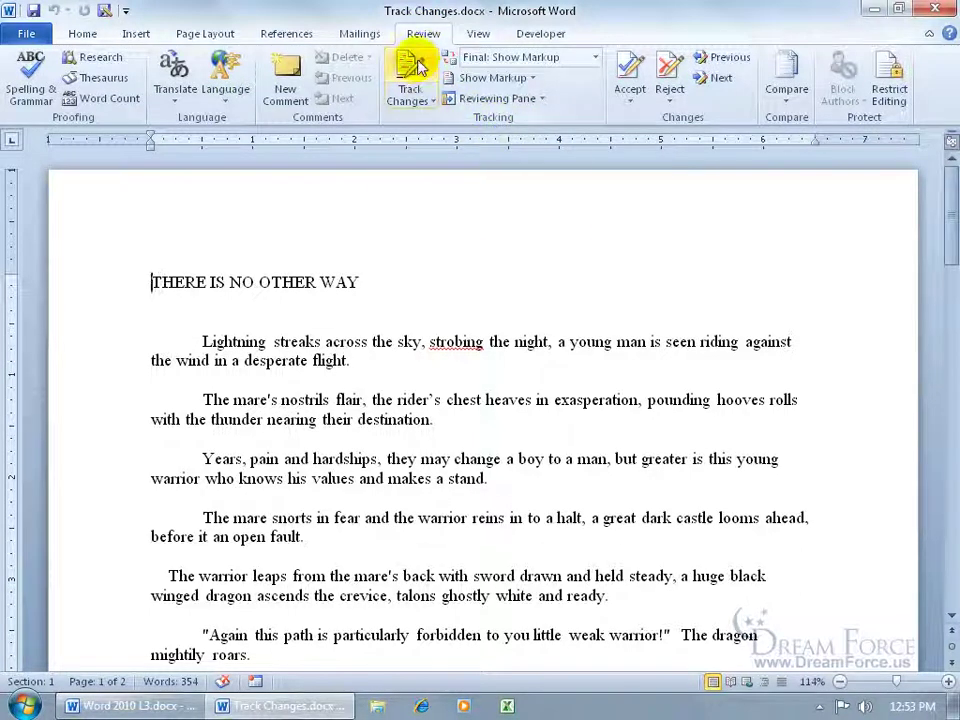
# Step: In Track Changes Options, keep Underline for insertions, colour insertions Blue and deletions Red
pyautogui.click(424, 96)
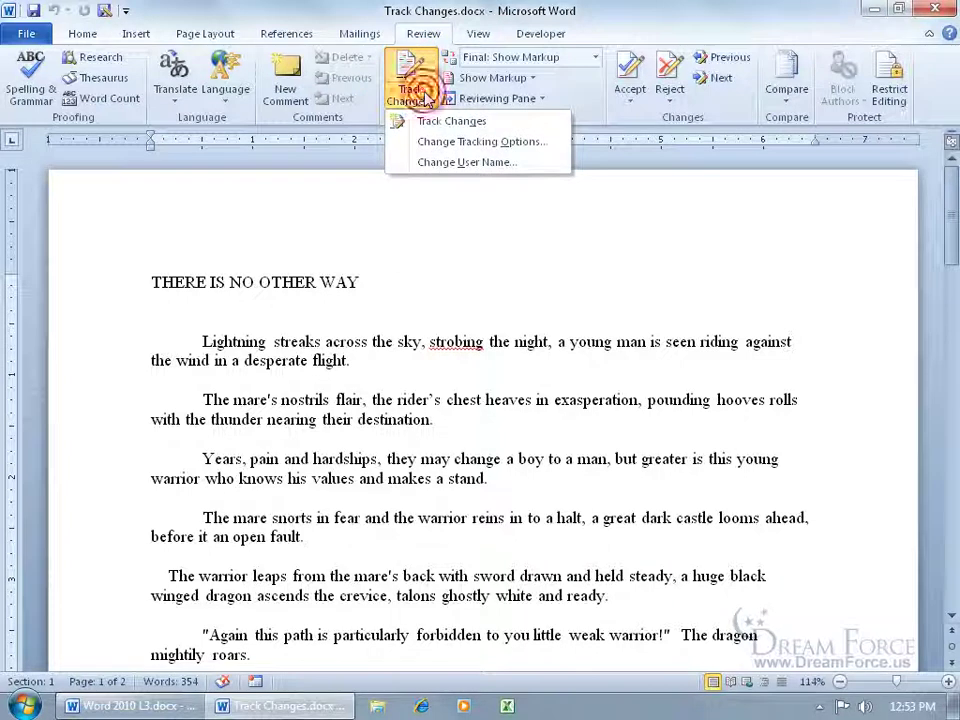
pyautogui.click(484, 146)
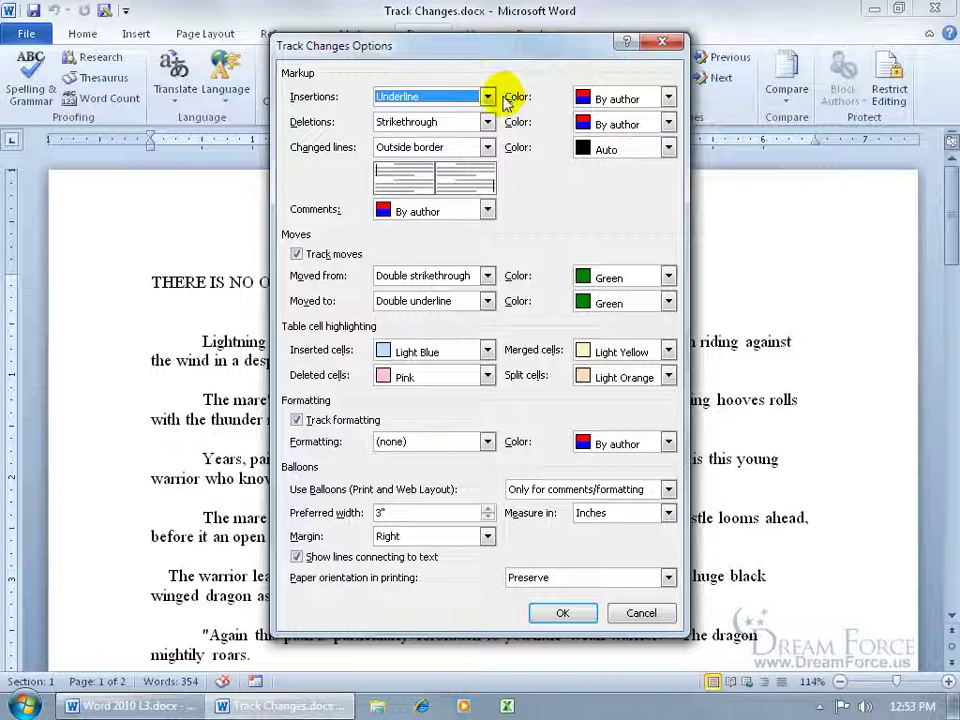
pyautogui.click(487, 97)
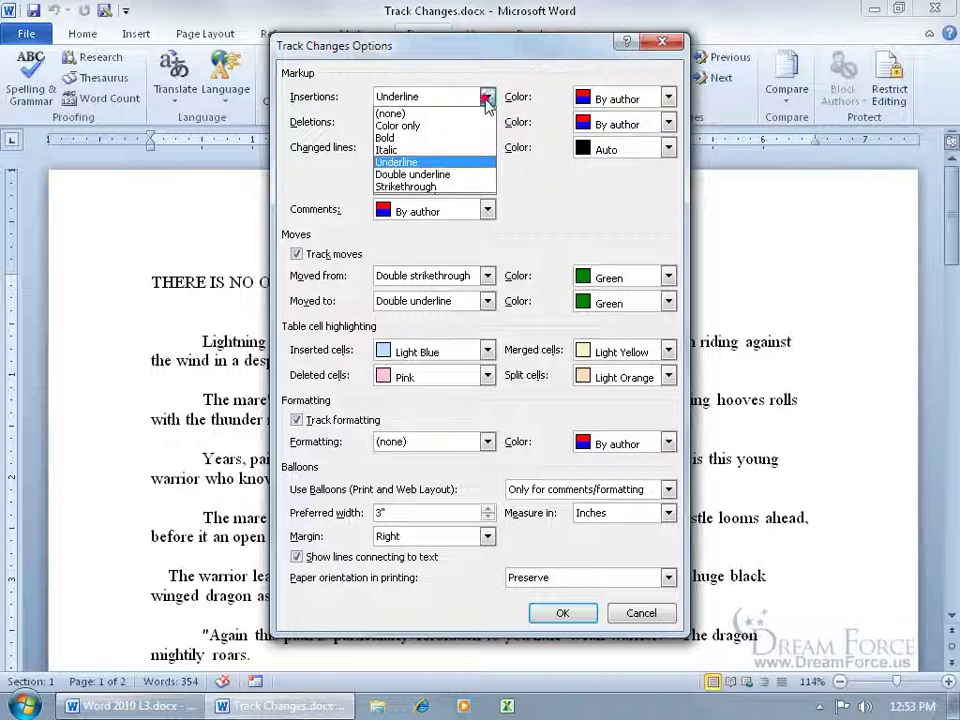
pyautogui.click(490, 100)
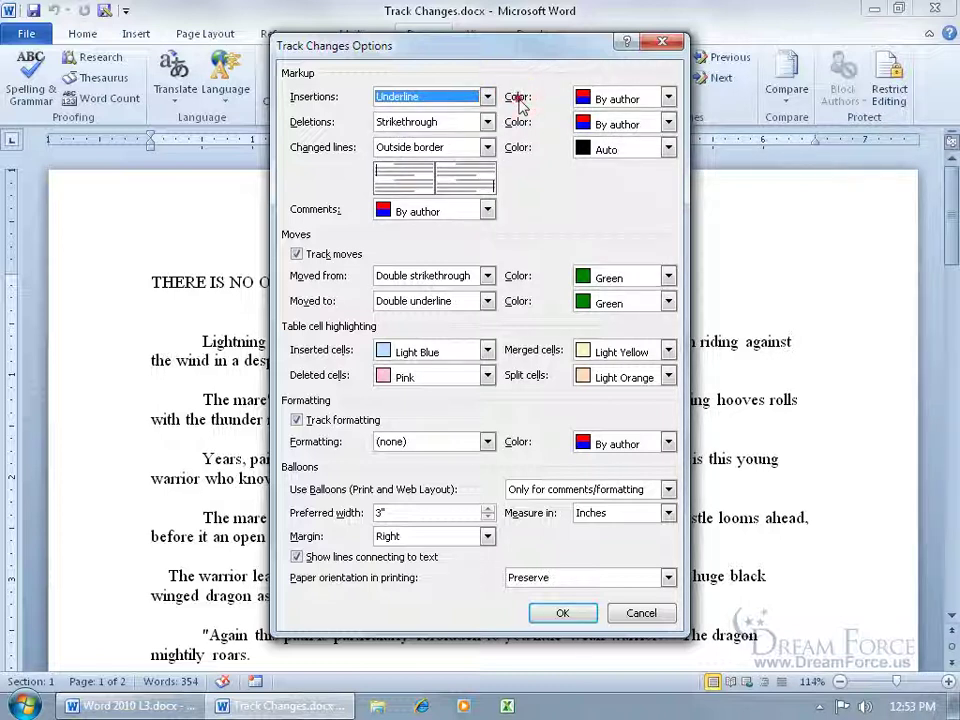
pyautogui.click(668, 99)
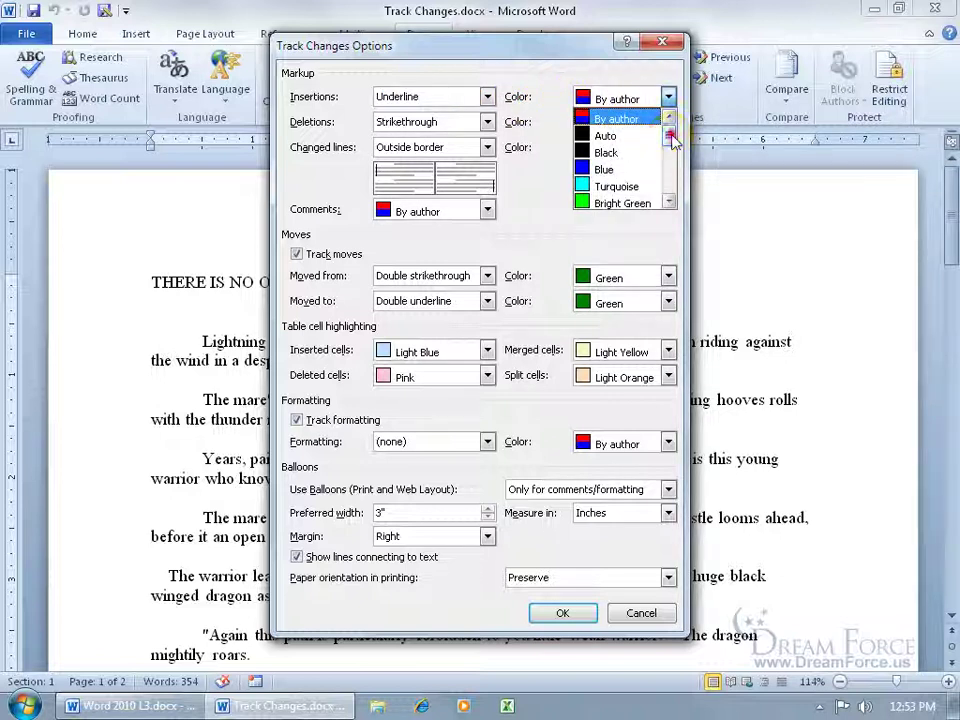
pyautogui.moveTo(671, 135); pyautogui.dragTo(670, 145)
pyautogui.click(621, 150)
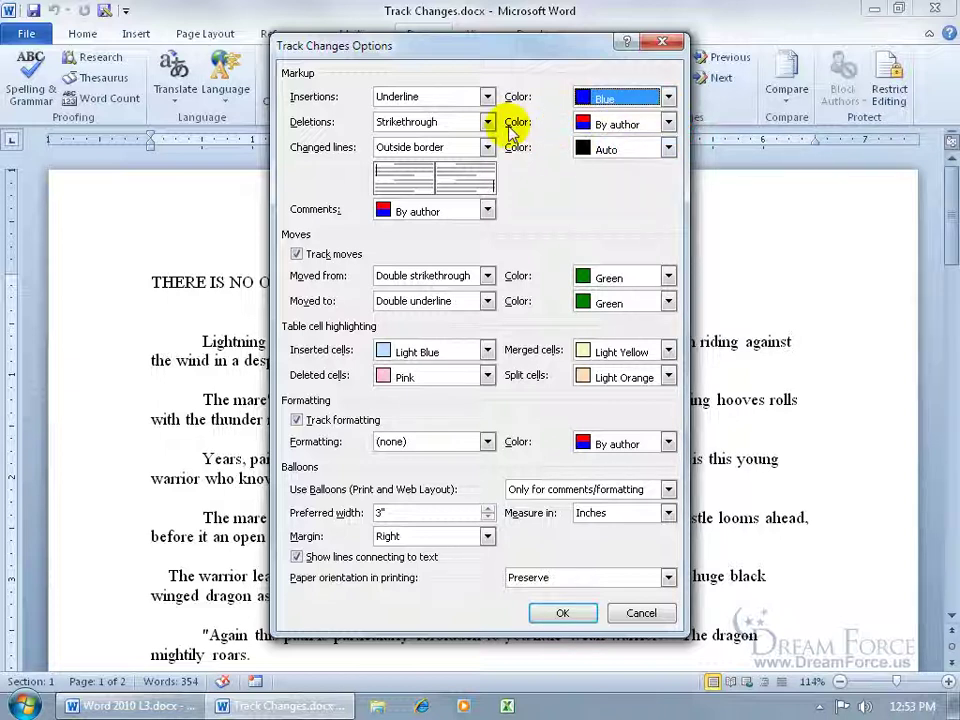
pyautogui.click(668, 123)
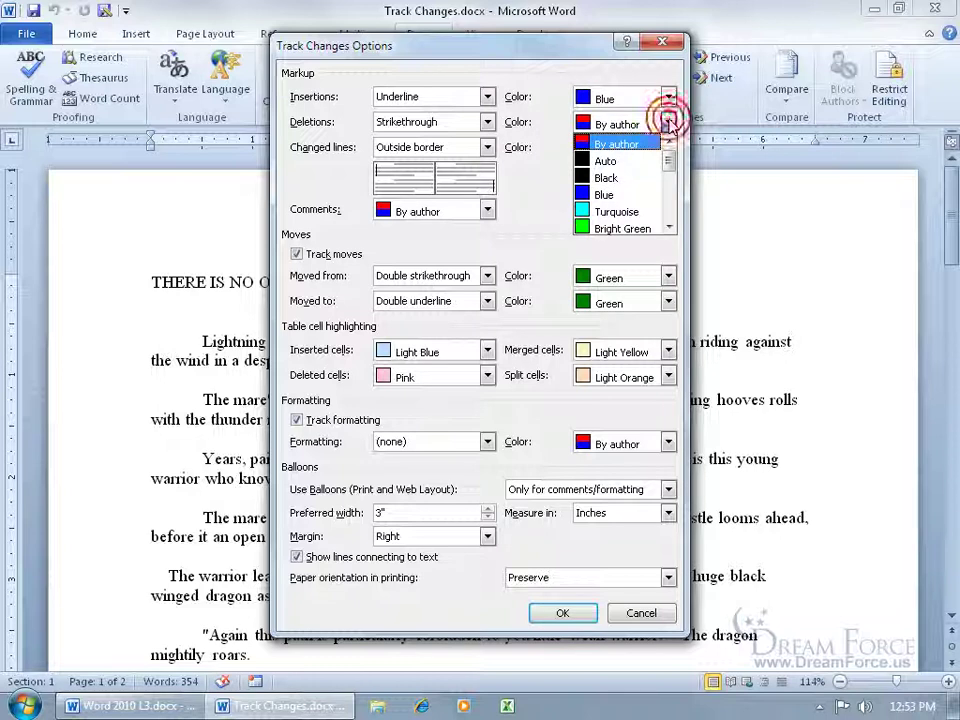
pyautogui.moveTo(668, 133); pyautogui.dragTo(672, 176)
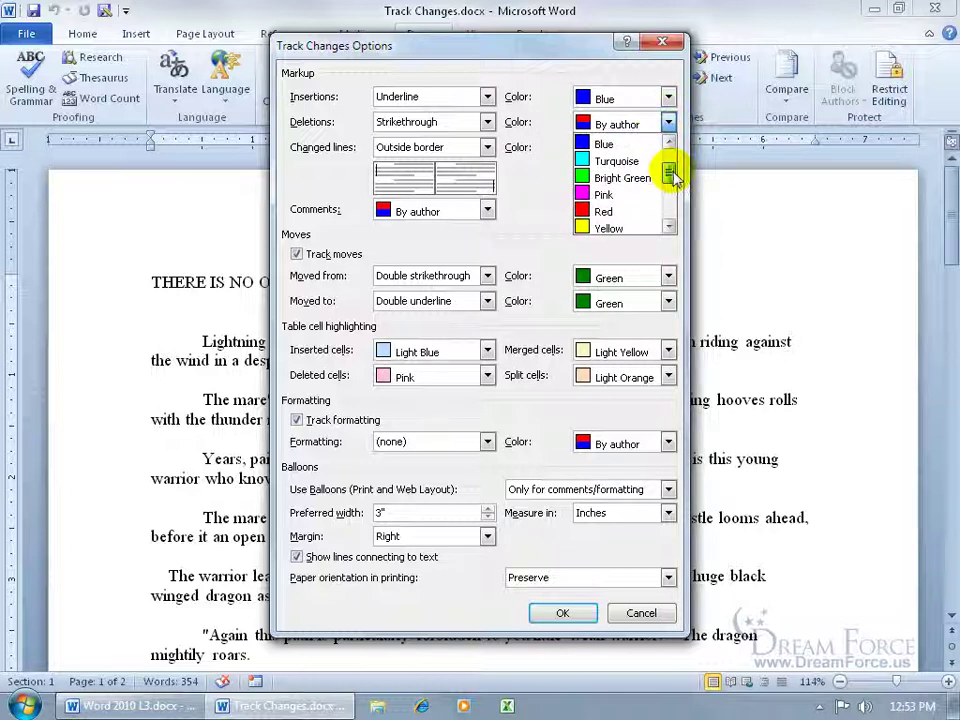
pyautogui.click(625, 211)
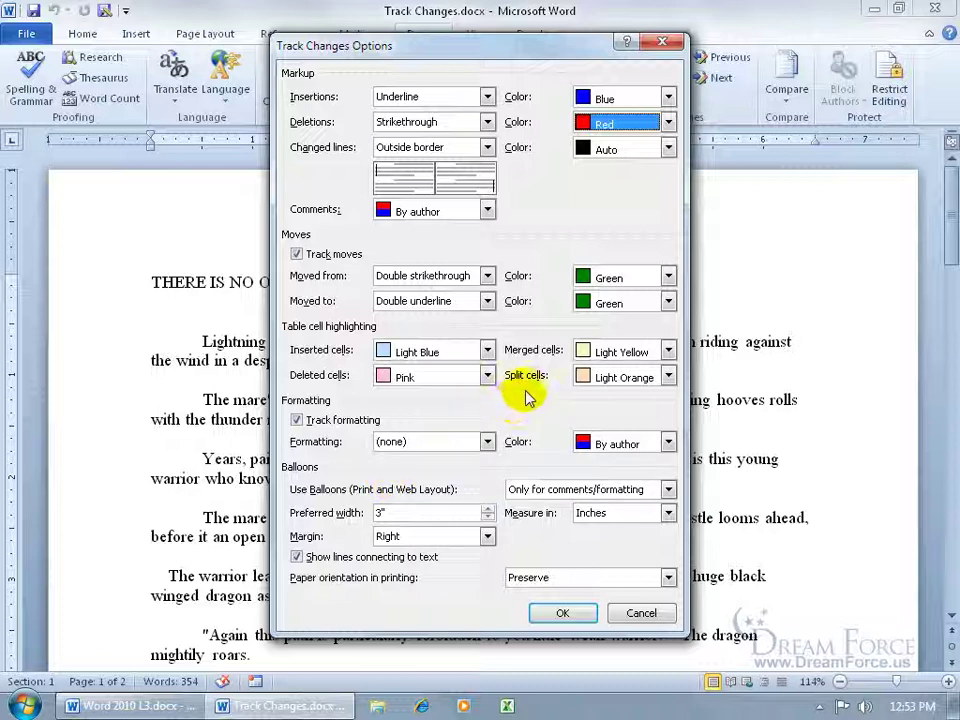
# Step: Confirm the new colours, turn on Track Changes, and insert 'add text' before 'strobing'
pyautogui.click(559, 613)
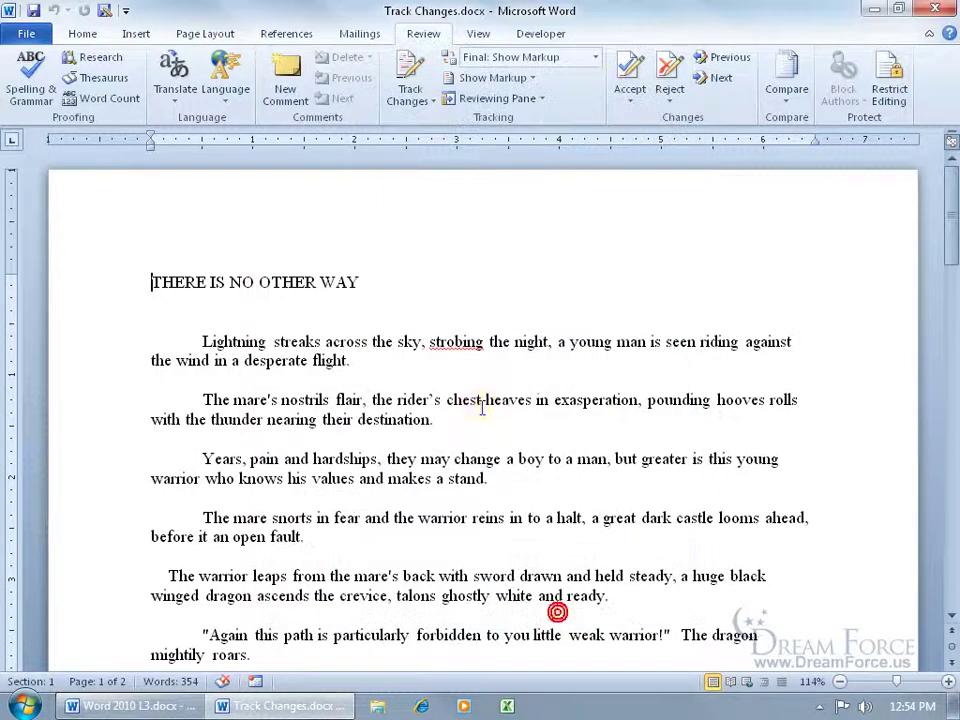
pyautogui.click(411, 80)
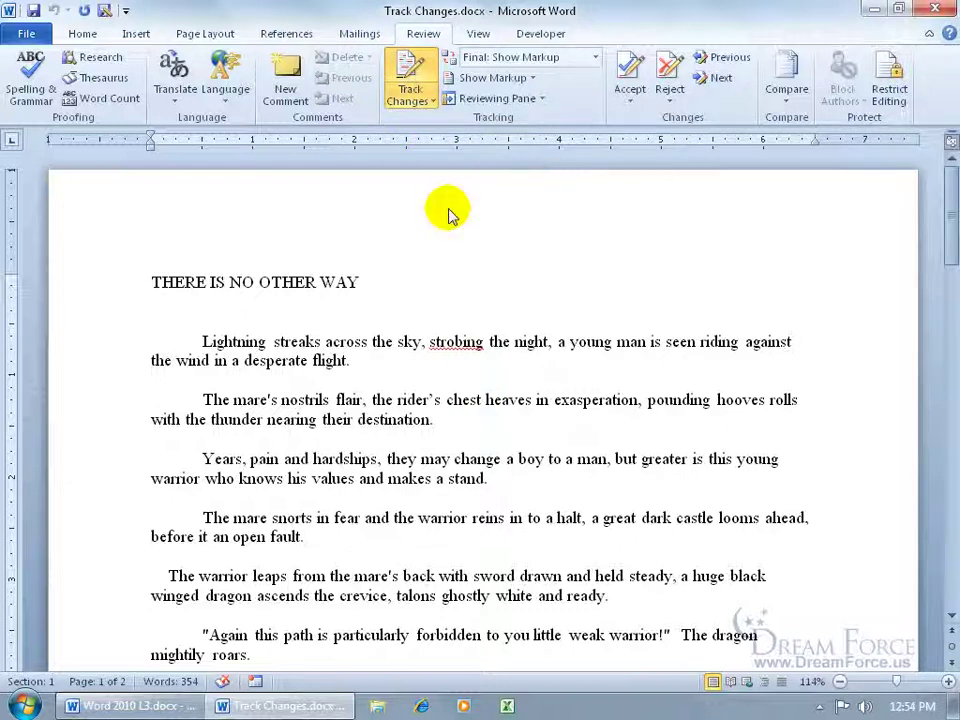
pyautogui.click(430, 341)
pyautogui.write('add text')
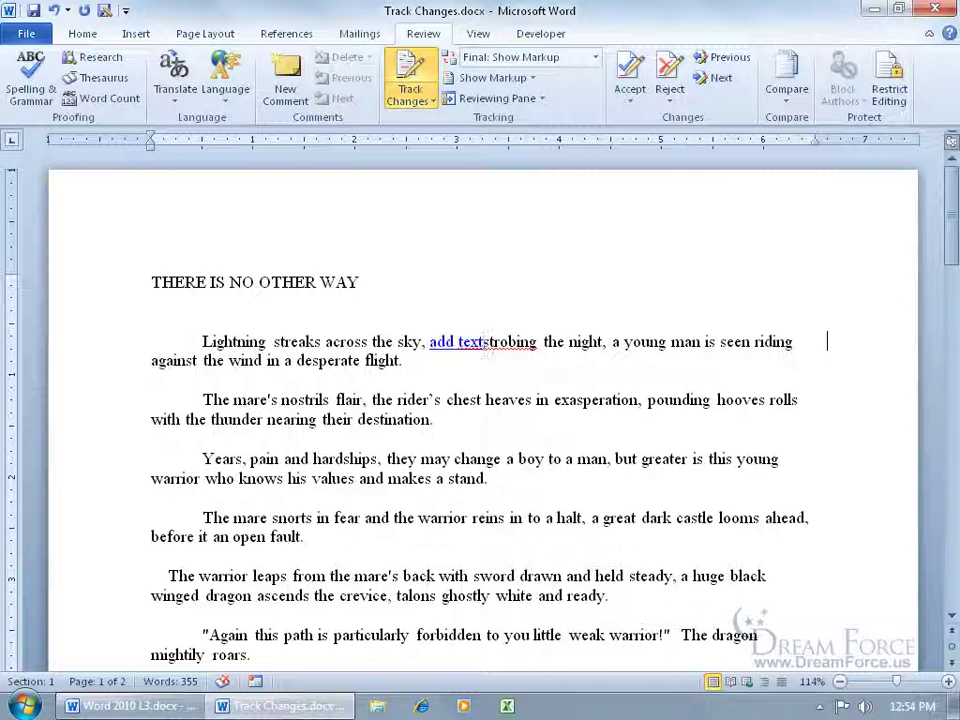
# Step: Delete the word 'night' as a tracked deletion and reselect it
pyautogui.doubleClick(566, 341)
pyautogui.press('Delete')
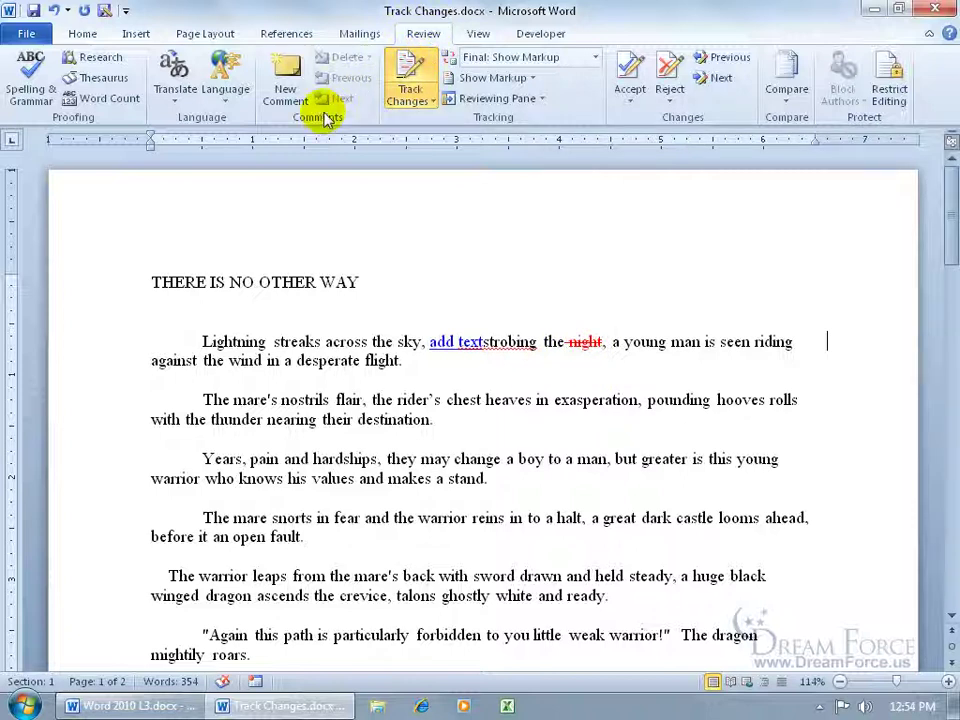
pyautogui.doubleClick(598, 348)
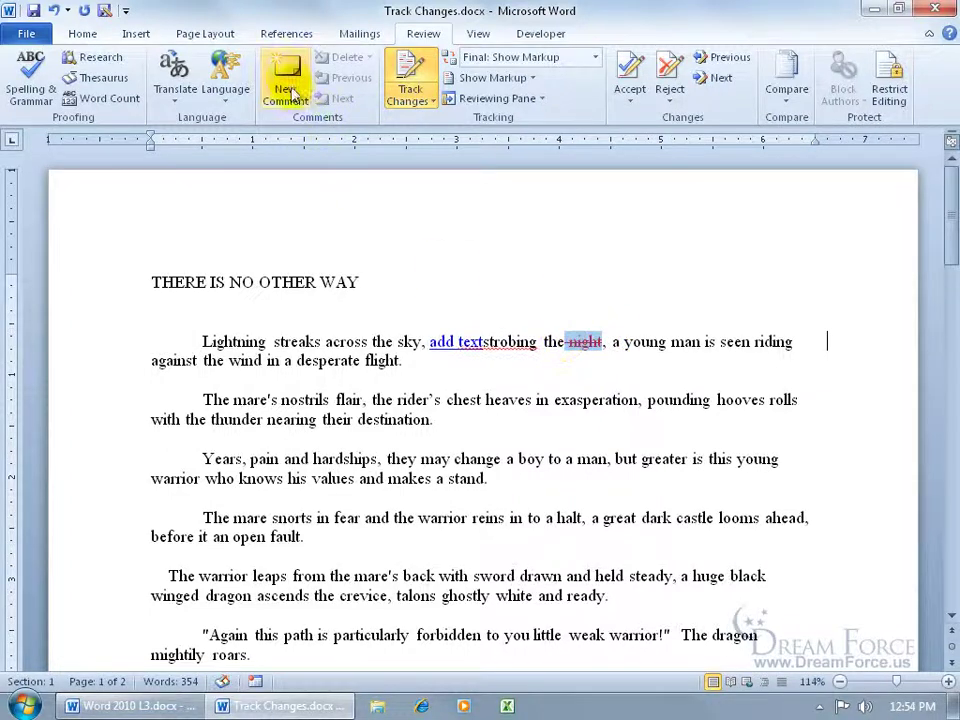
# Step: Comment on the deleted 'night': "I don't like Night… please use something else."
pyautogui.click(288, 90)
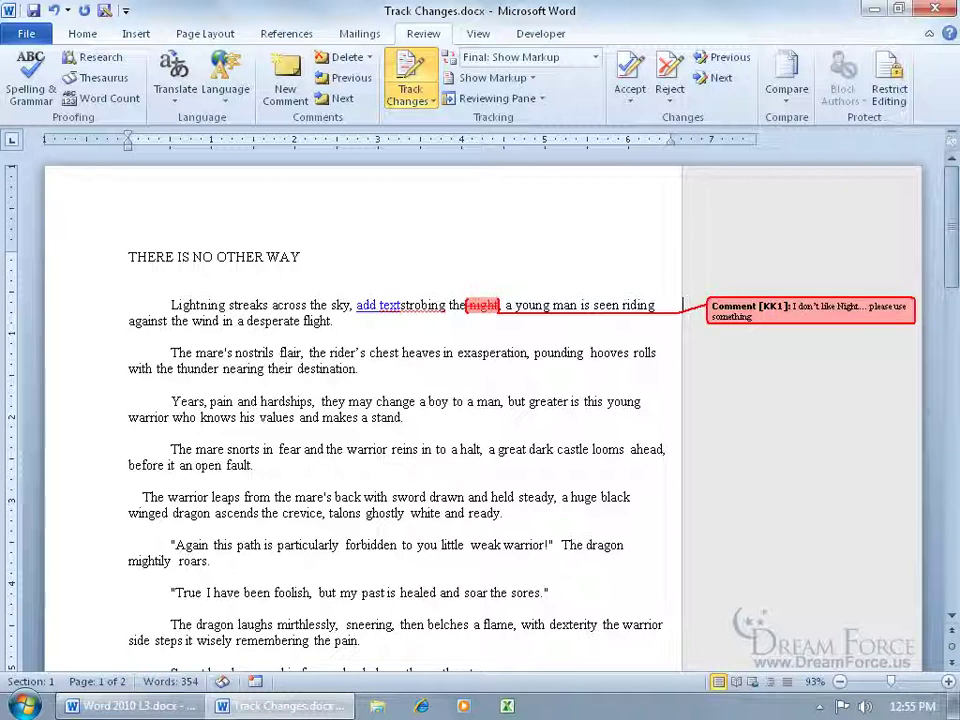
pyautogui.write('else.')
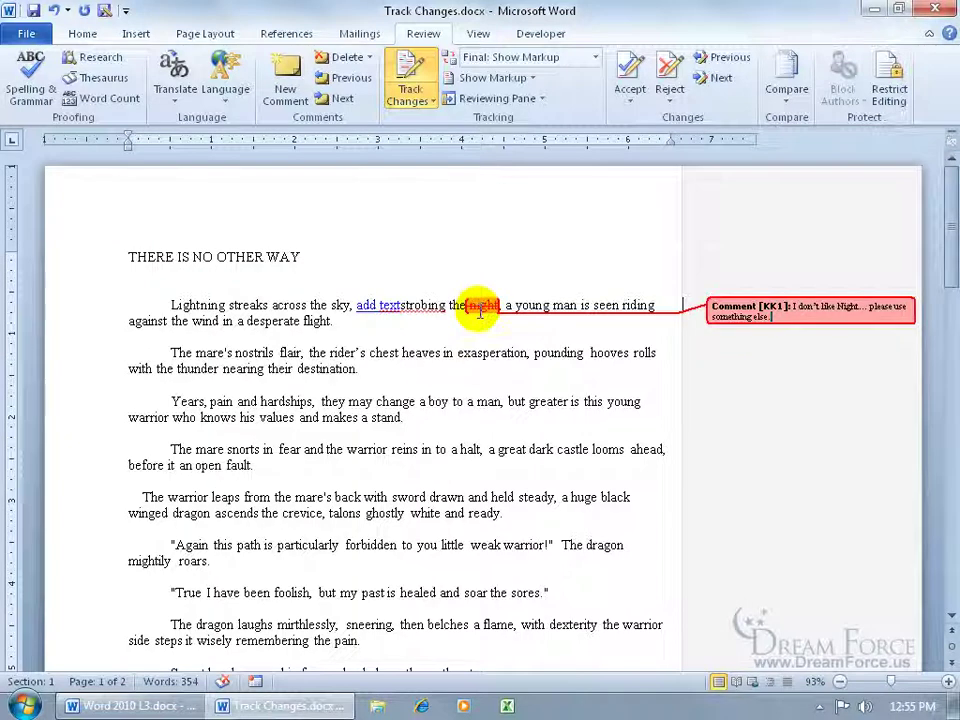
pyautogui.moveTo(480, 312)
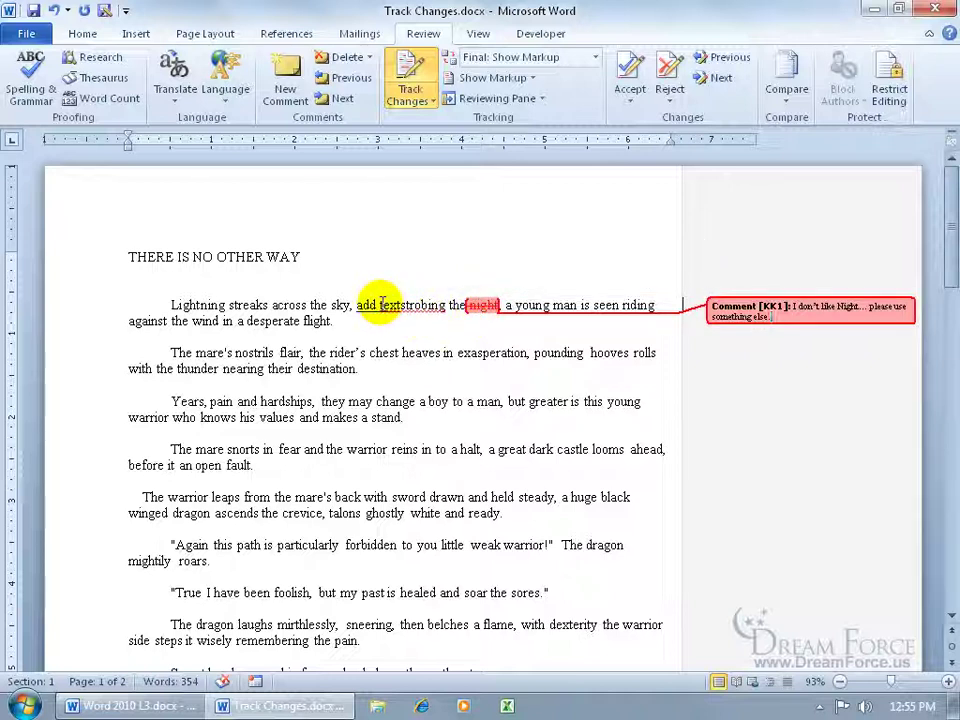
pyautogui.moveTo(378, 305)
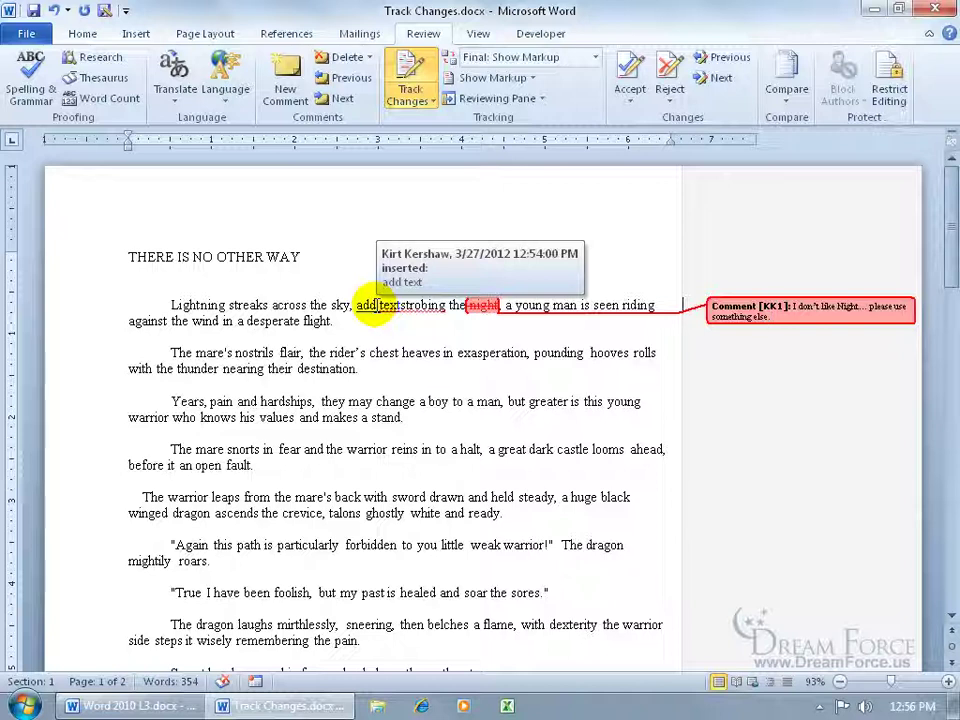
# Step: Fix the punctuation so 'flight' ends with a single period
pyautogui.click(383, 326)
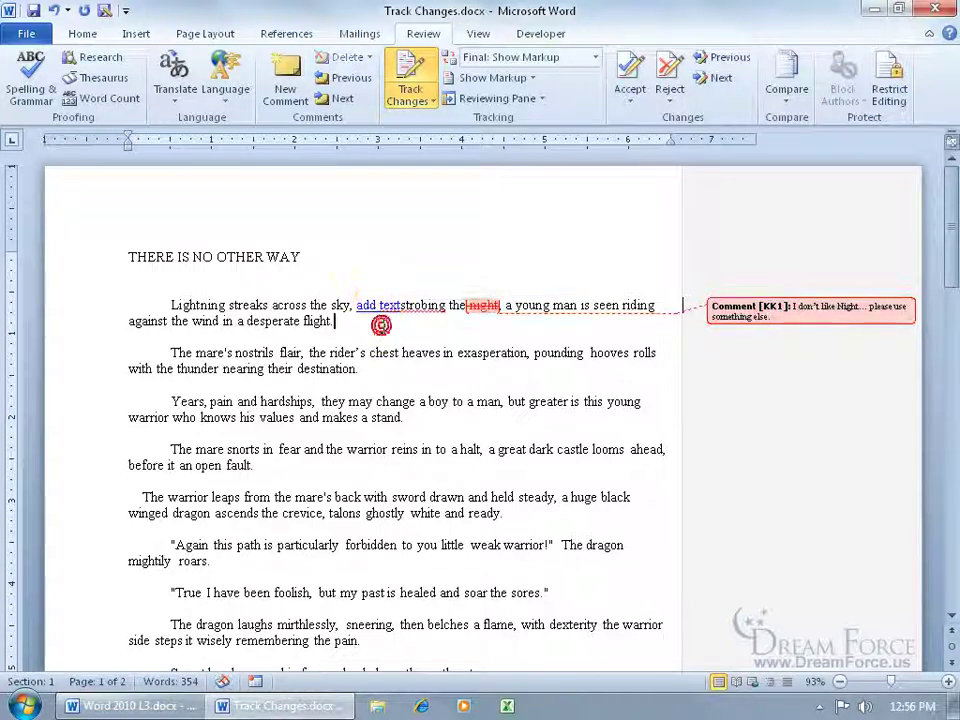
pyautogui.write('.')
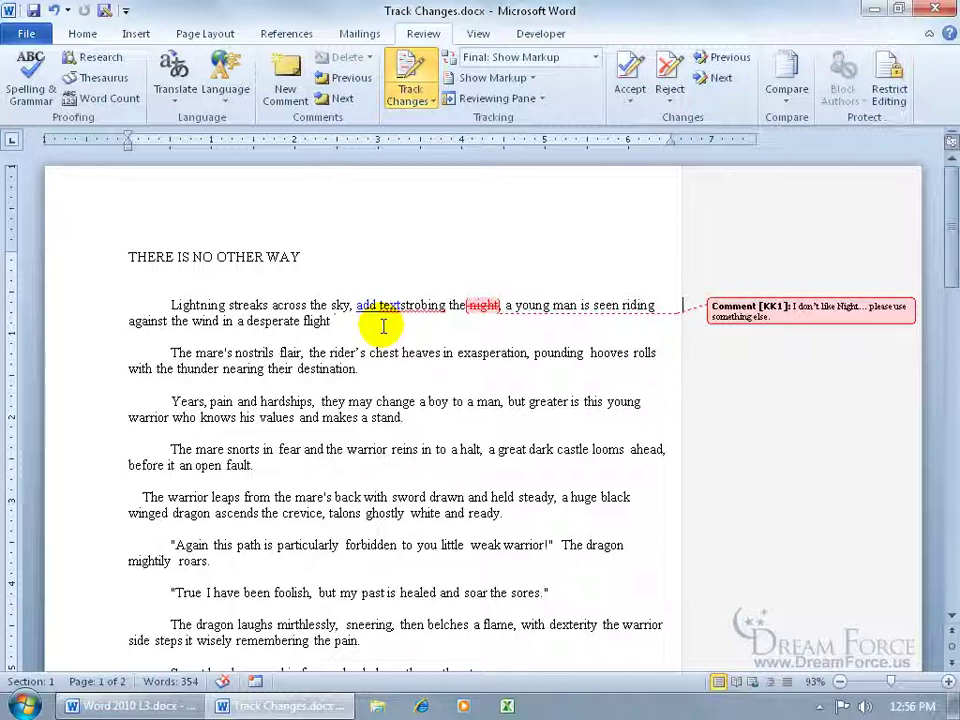
pyautogui.write('.')
pyautogui.press('BackSpace')
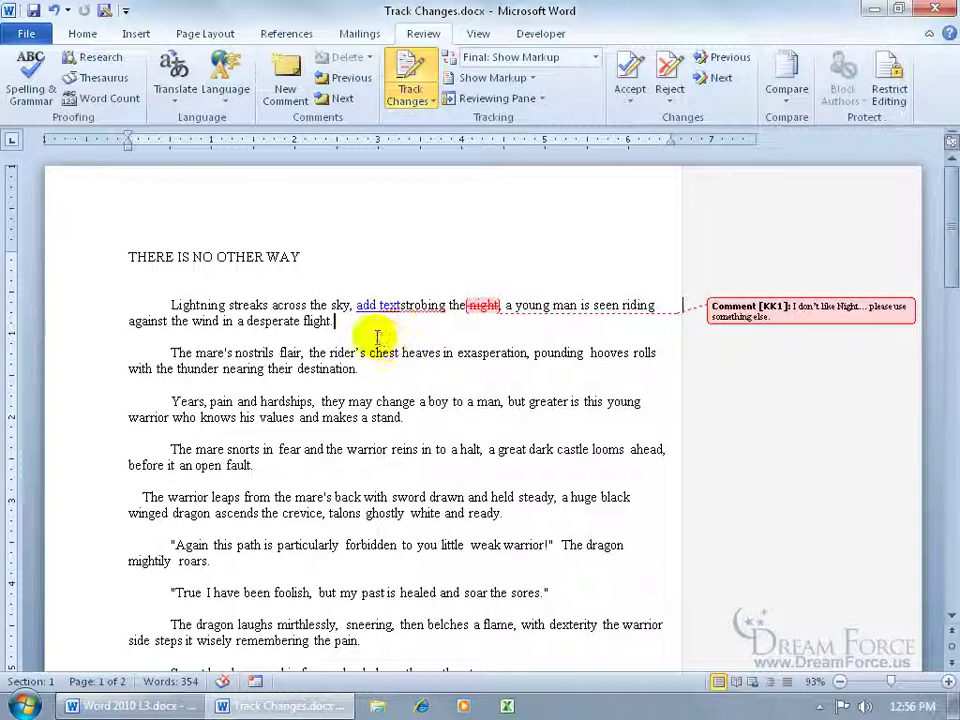
pyautogui.write('.')
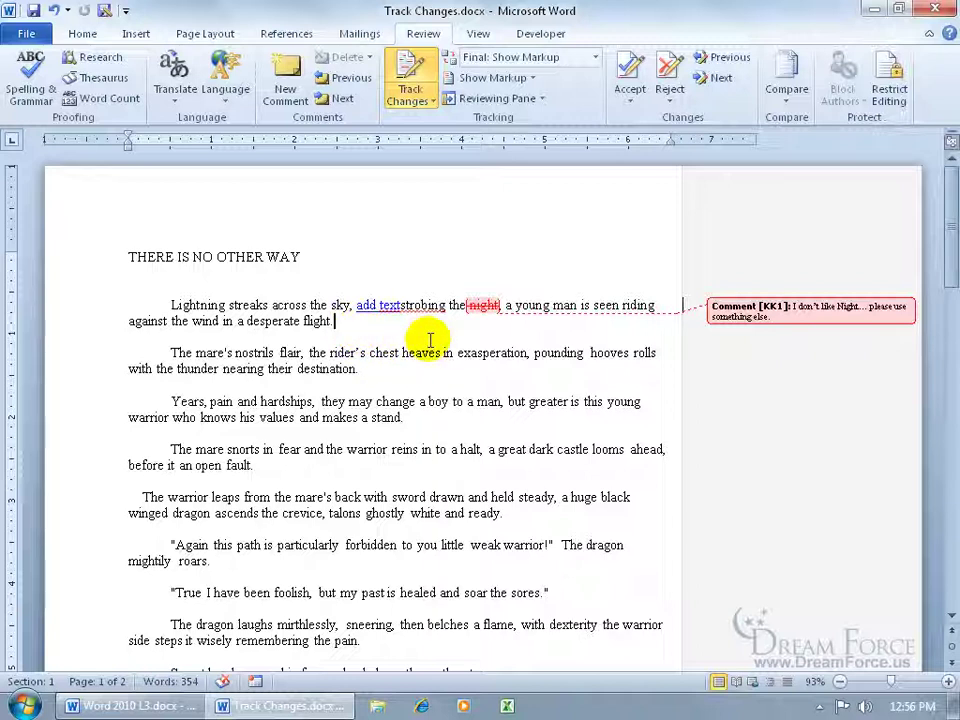
# Step: Turn off Track Changes and type 'Add text' after 'flight.'
pyautogui.click(410, 88)
pyautogui.click(435, 206)
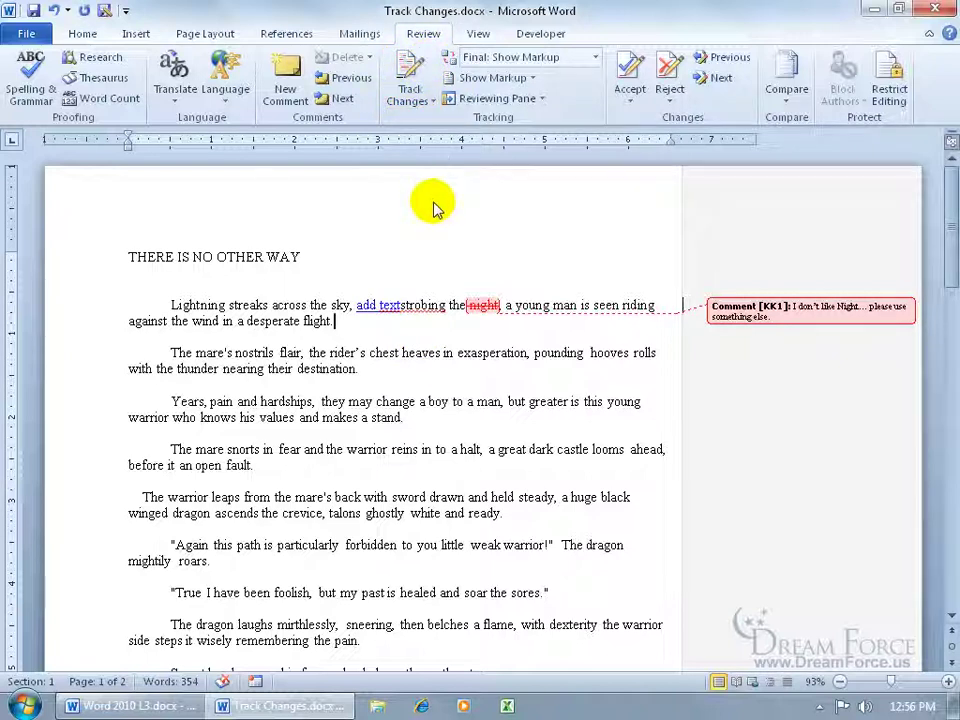
pyautogui.click(364, 319)
pyautogui.write('Add text')
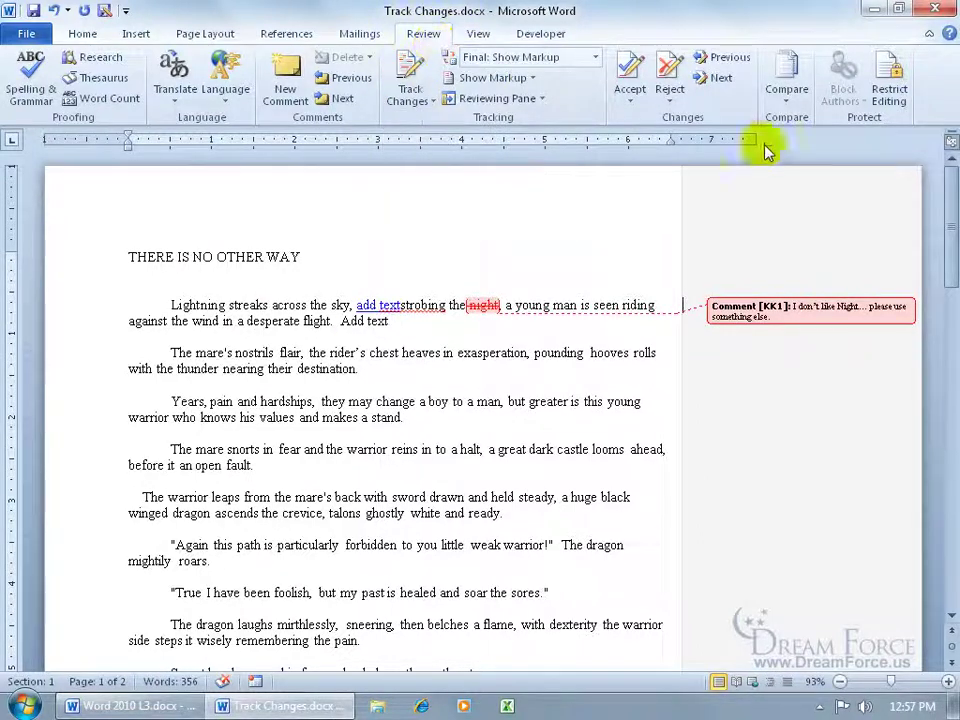
# Step: Restrict editing to Tracked changes only and enforce protection with a password
pyautogui.click(890, 92)
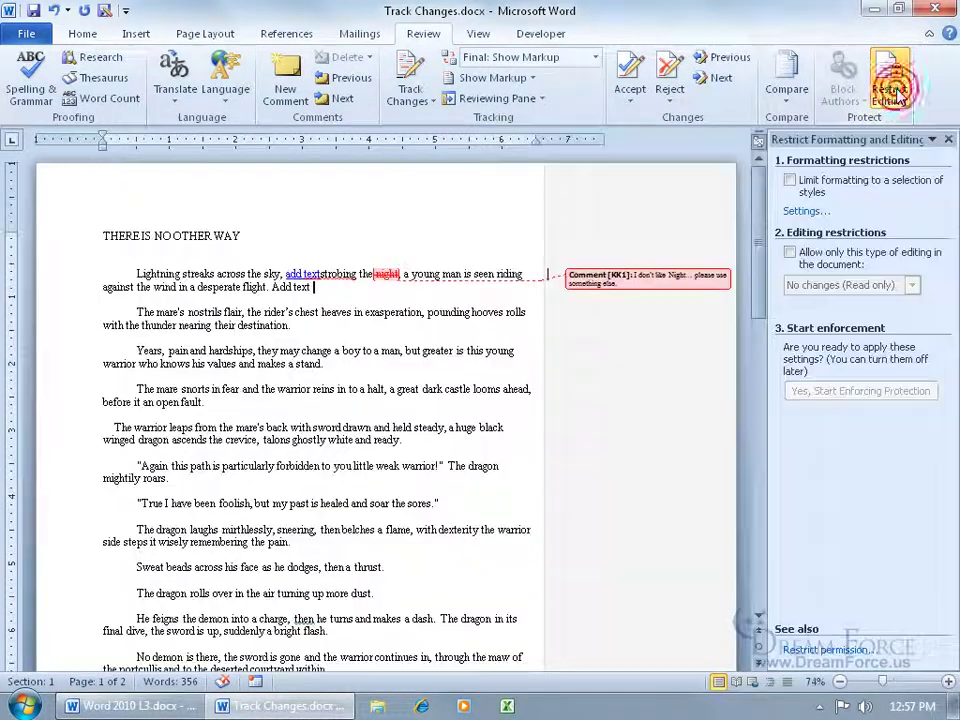
pyautogui.click(790, 254)
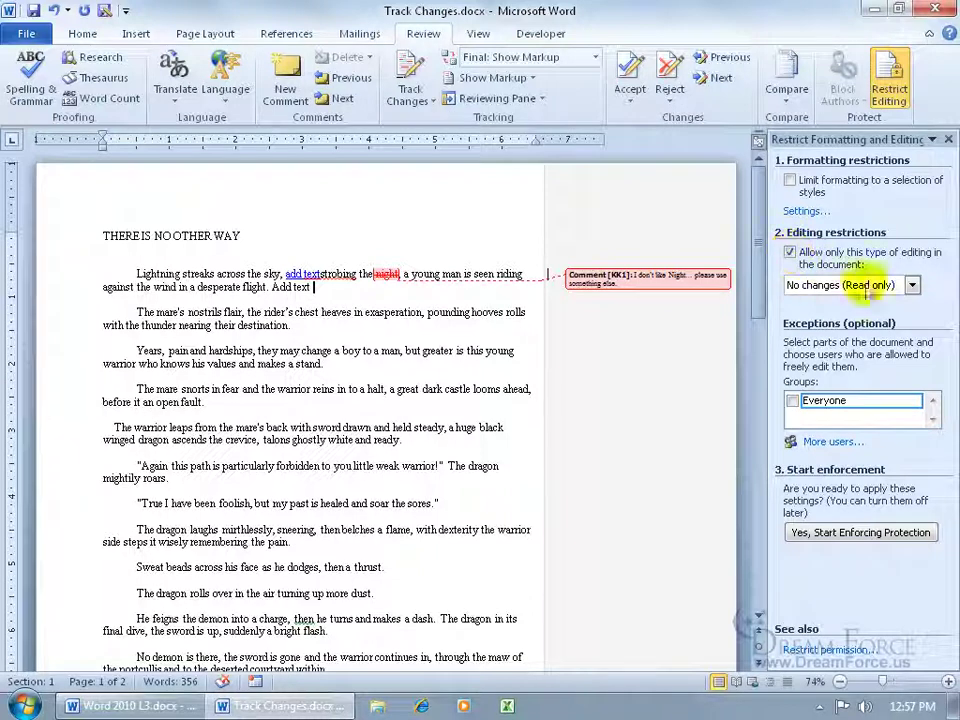
pyautogui.click(911, 286)
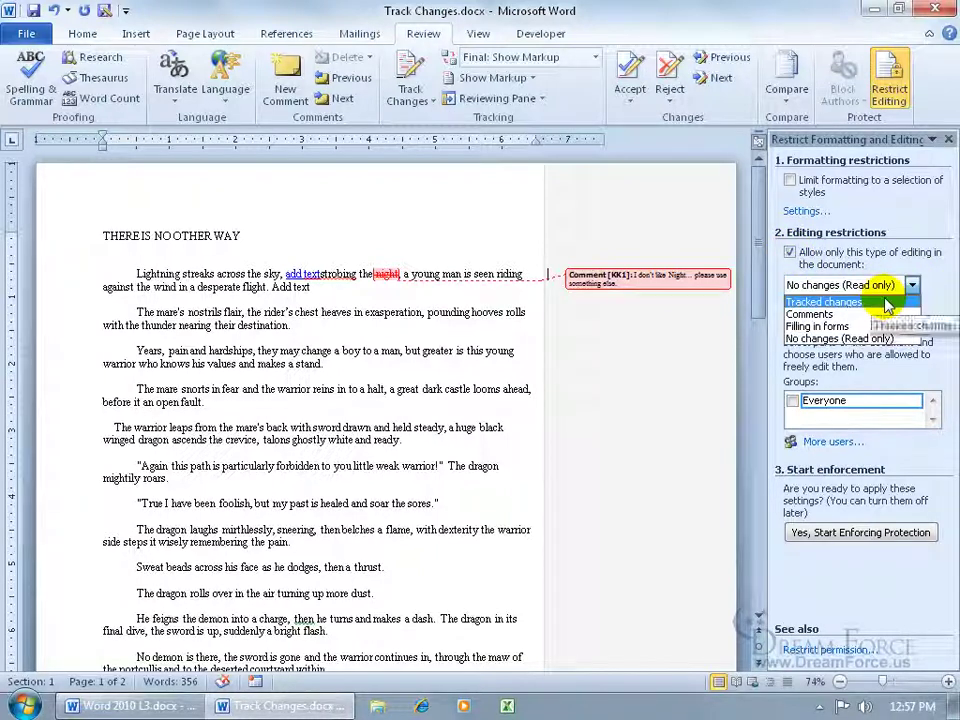
pyautogui.click(895, 303)
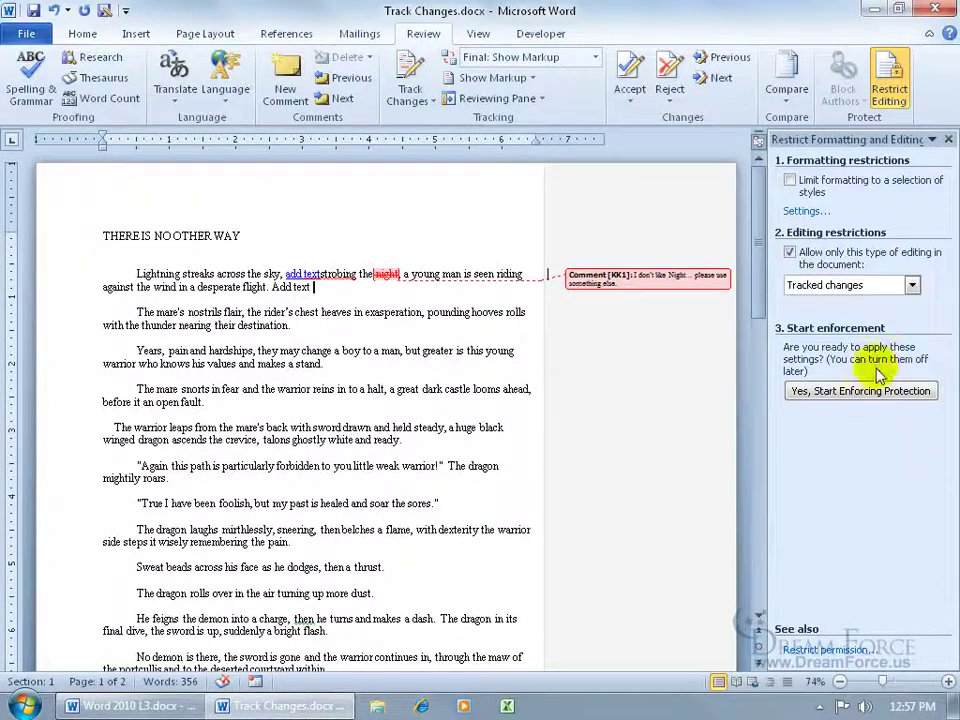
pyautogui.click(816, 392)
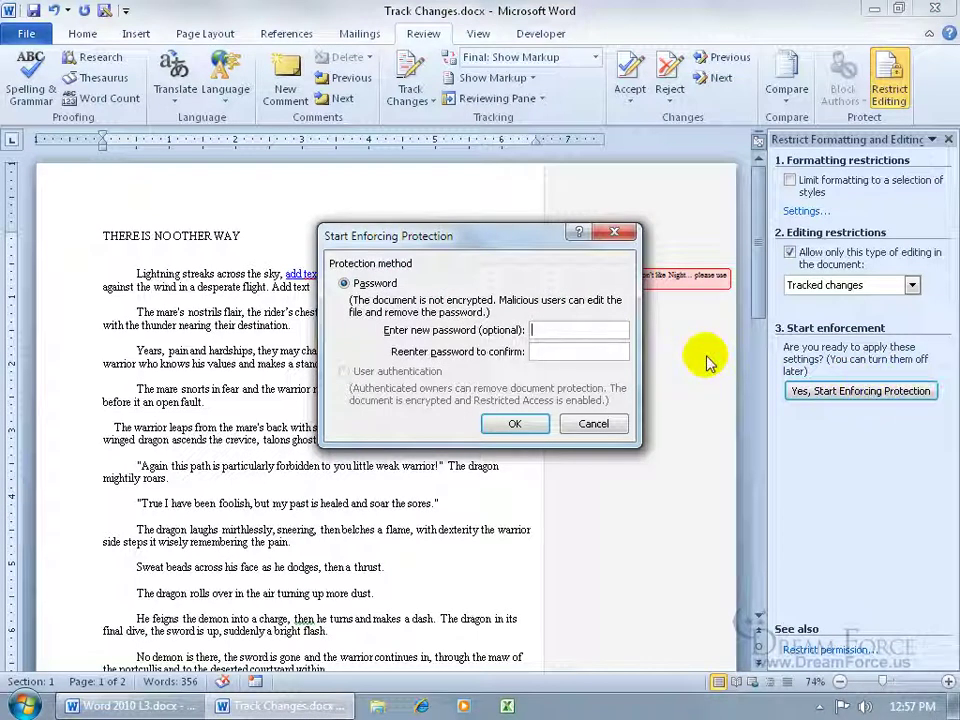
pyautogui.write('1234')
pyautogui.press('Tab')
pyautogui.write('1234')
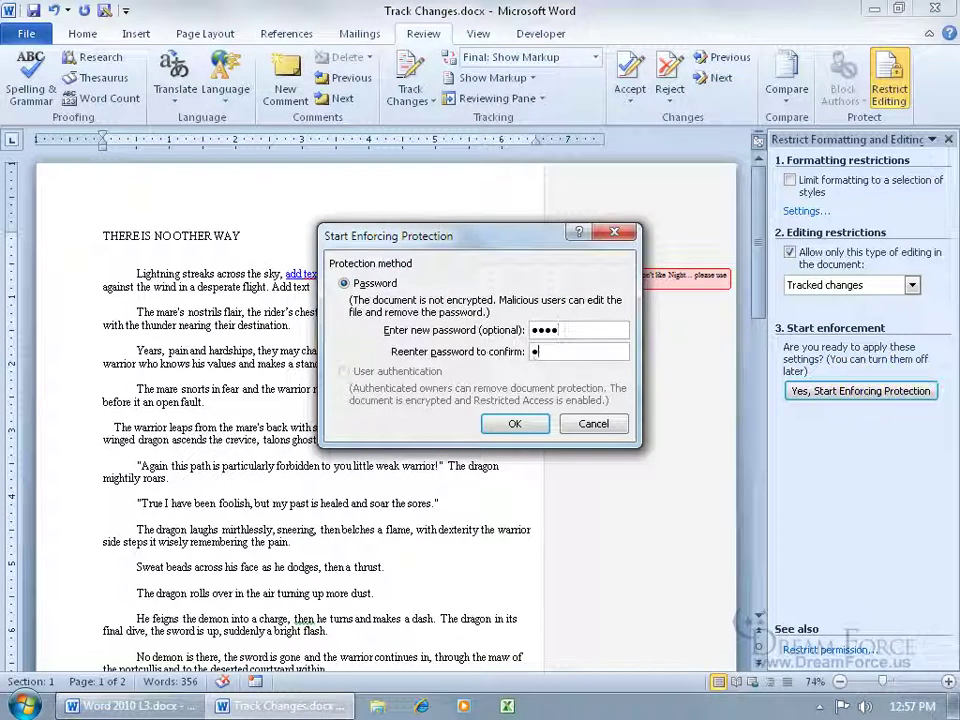
pyautogui.press('Return')
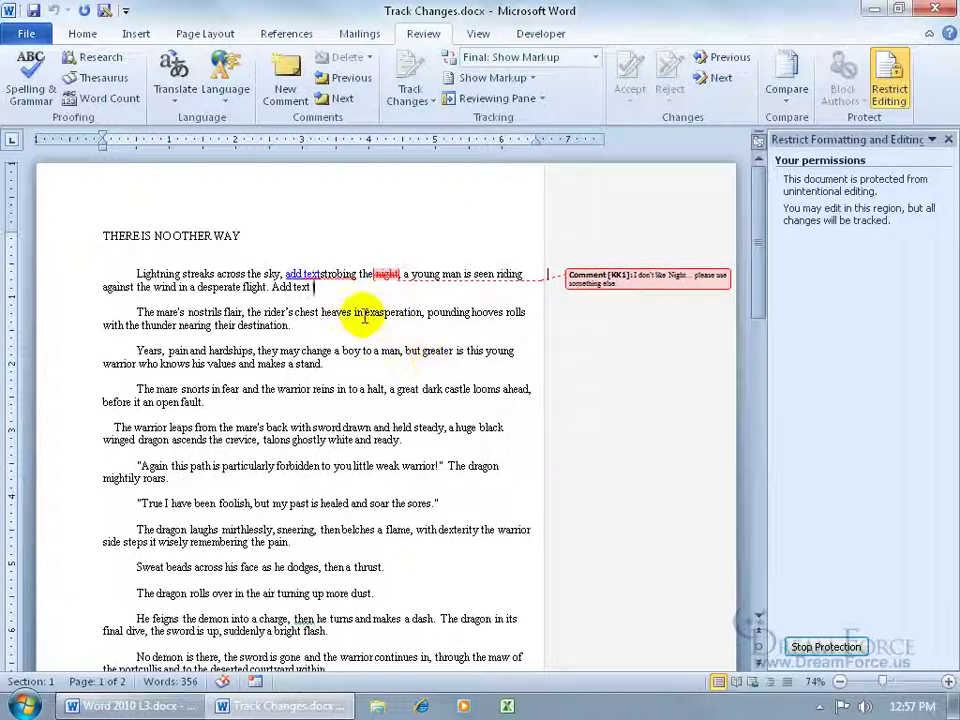
# Step: Type the test word 'typing', then stop protection by entering the password
pyautogui.write('typing')
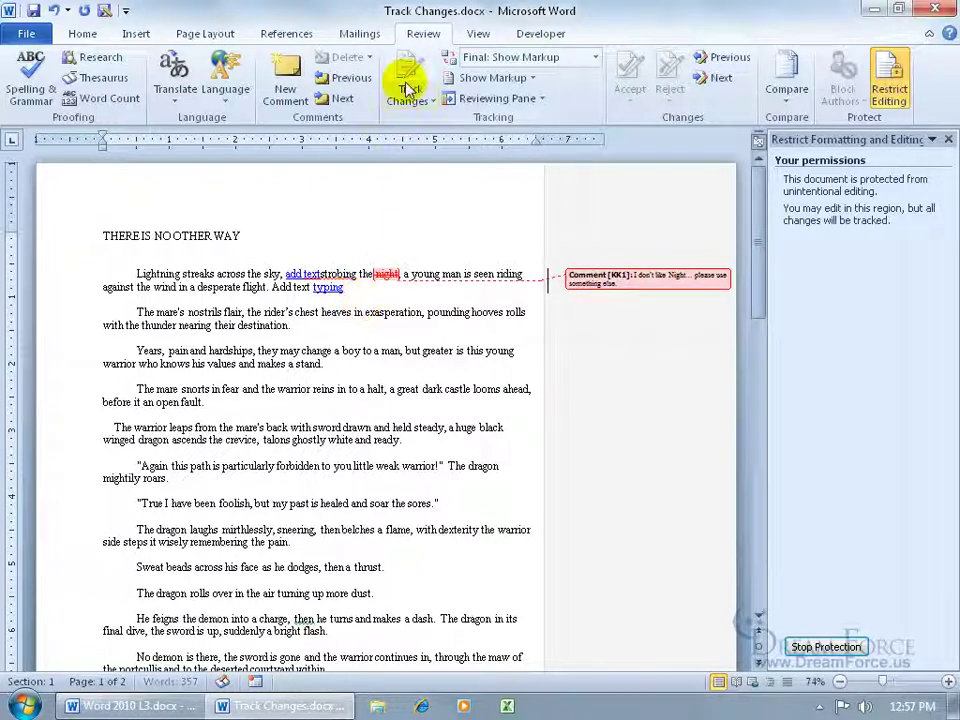
pyautogui.click(823, 646)
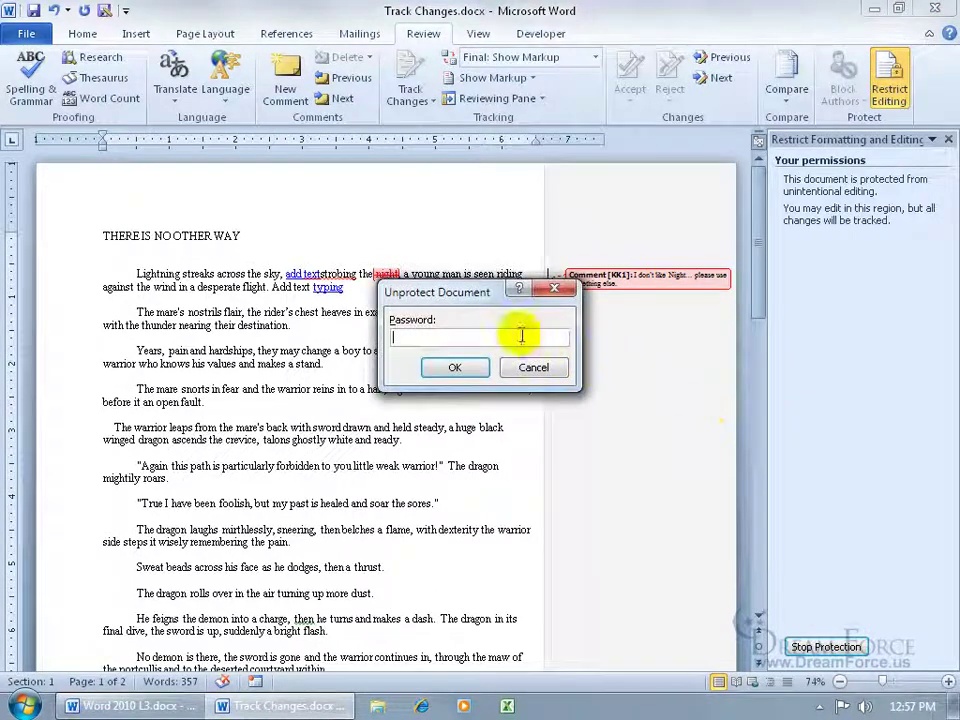
pyautogui.write('•••••')
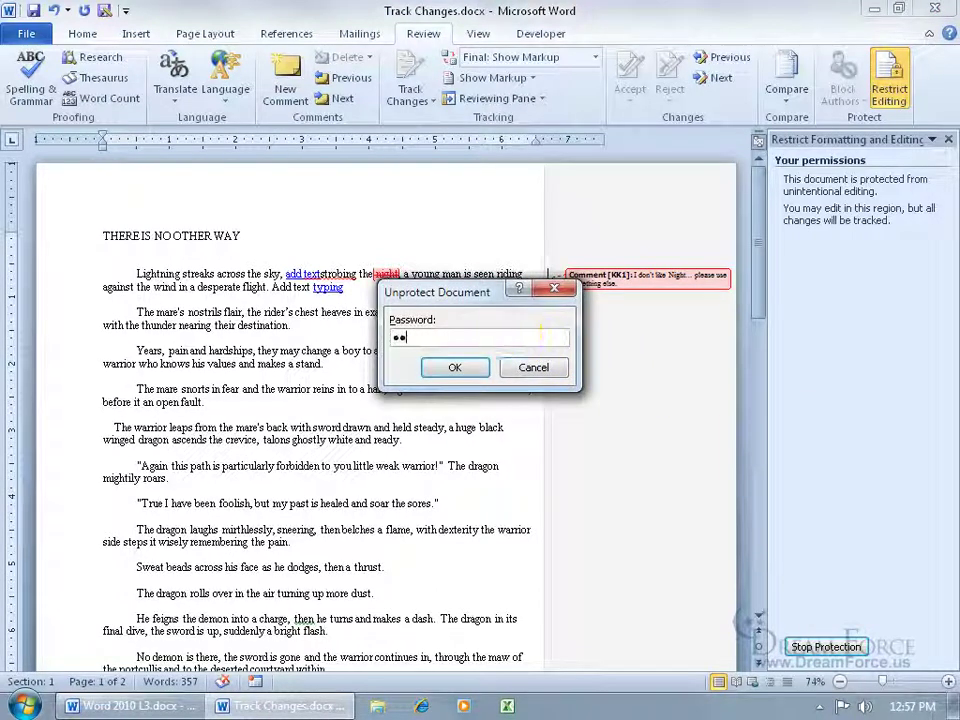
pyautogui.press('Return')
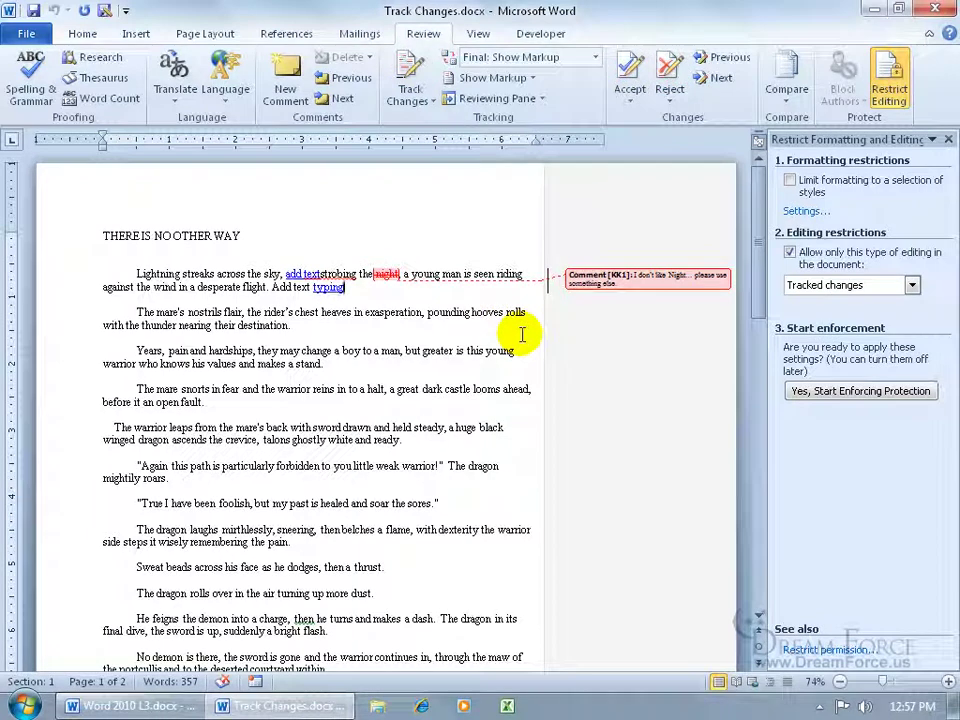
# Step: Delete the test word 'typing', close the Restrict Editing pane, and remove the leftover 'Add text'
pyautogui.doubleClick(318, 284)
pyautogui.press('Delete')
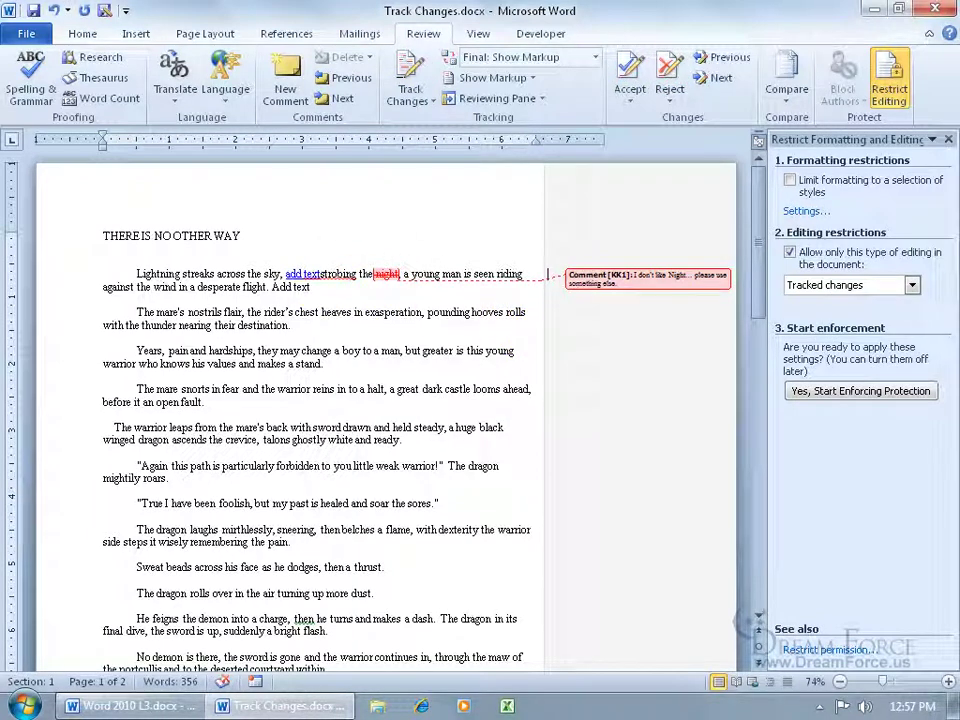
pyautogui.click(948, 139)
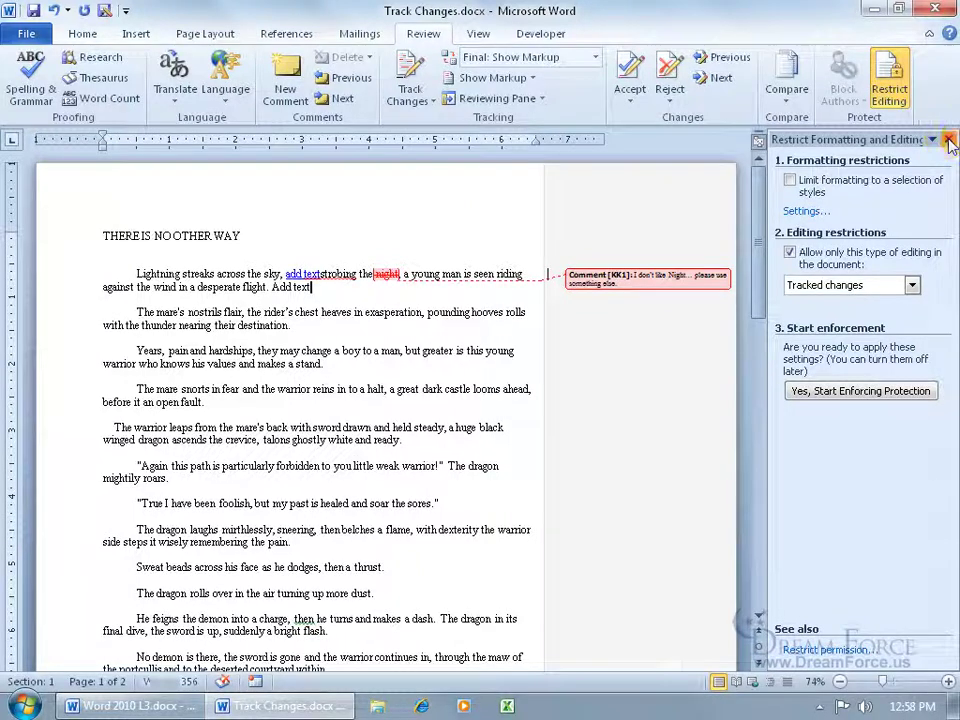
pyautogui.moveTo(340, 321); pyautogui.dragTo(390, 321)
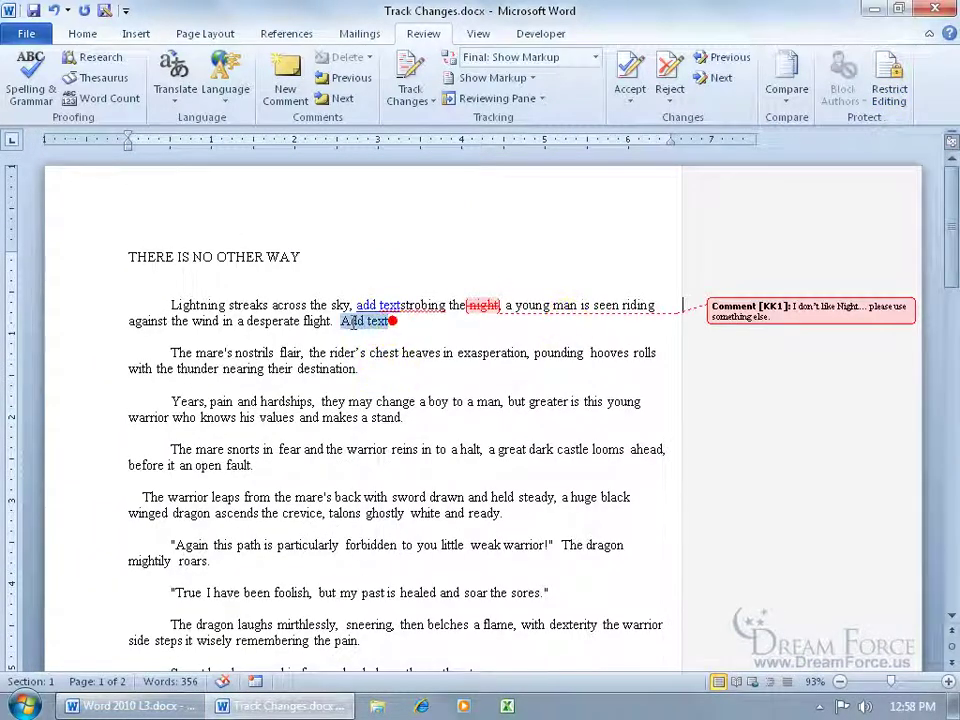
pyautogui.press('Delete')
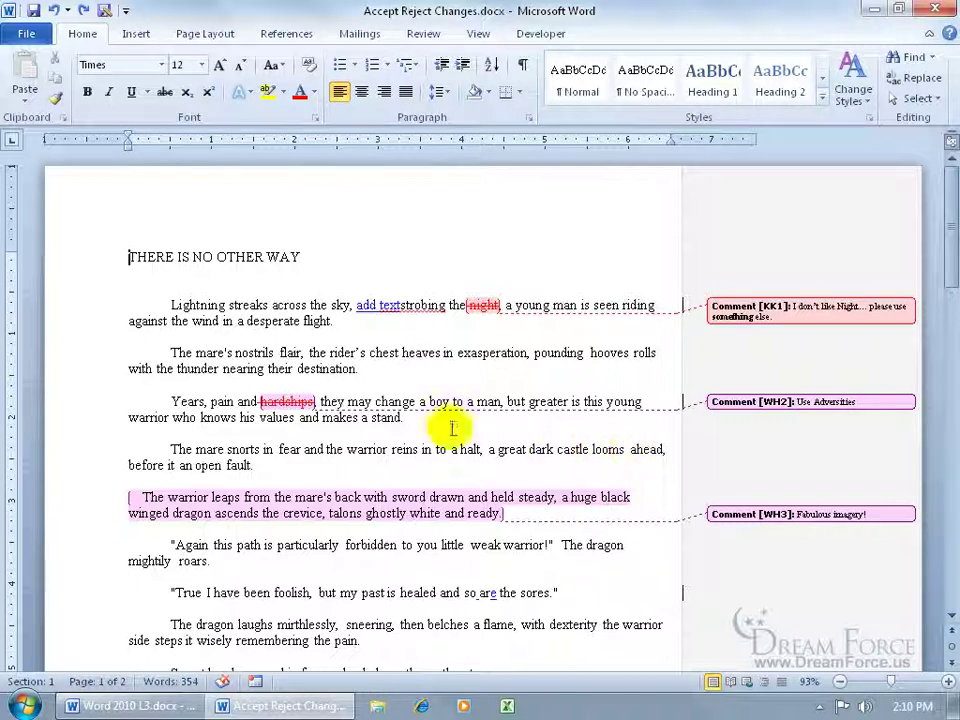
# Step: Check the reviewer tooltips on the tracked deletion 'hardships' and the insertion 'are'
pyautogui.moveTo(298, 400)
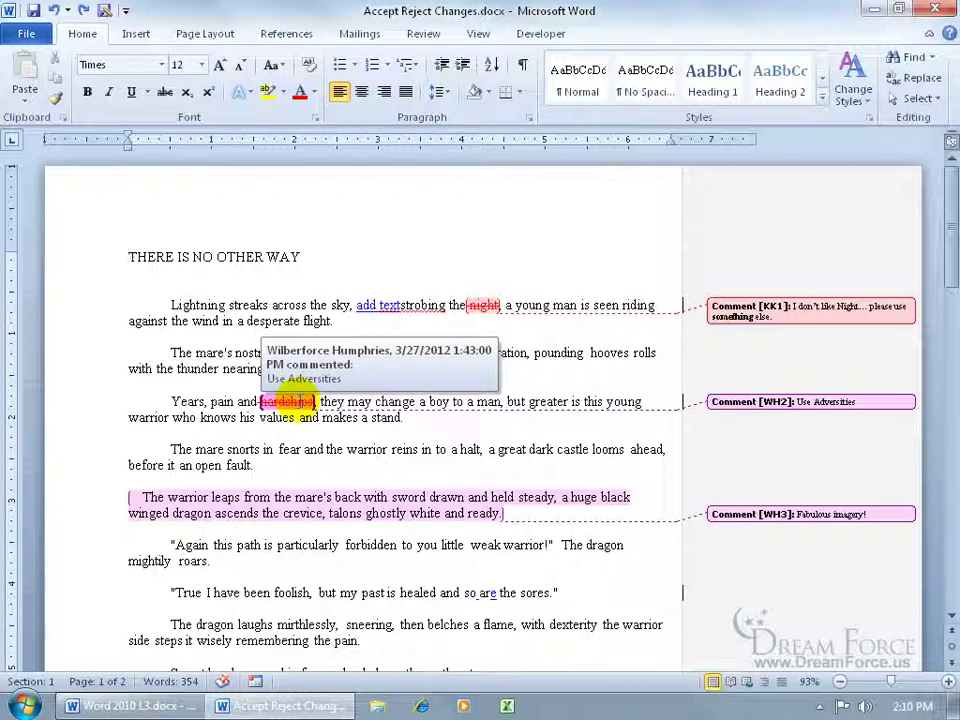
pyautogui.moveTo(492, 594)
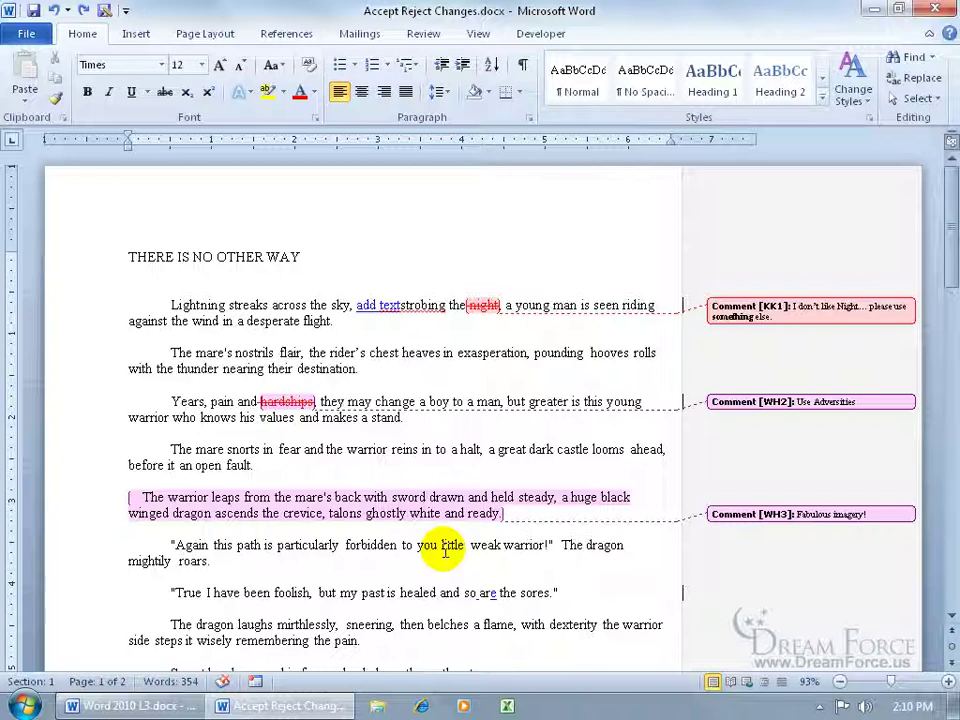
# Step: Hide one reviewer's markup via Show Markup > Reviewers and return to the document start
pyautogui.click(423, 34)
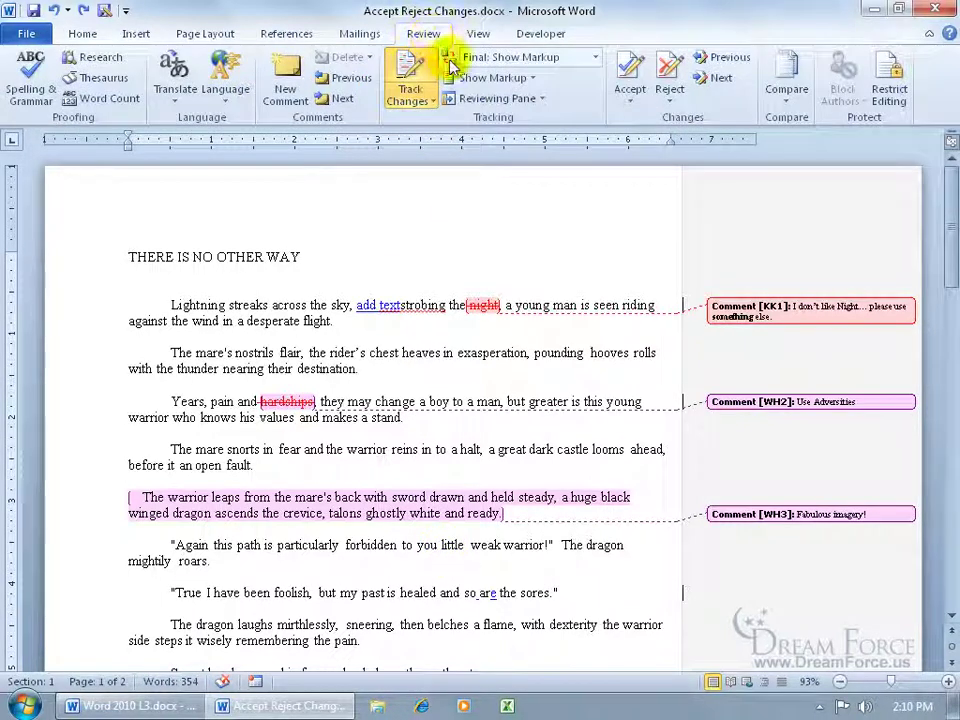
pyautogui.click(530, 79)
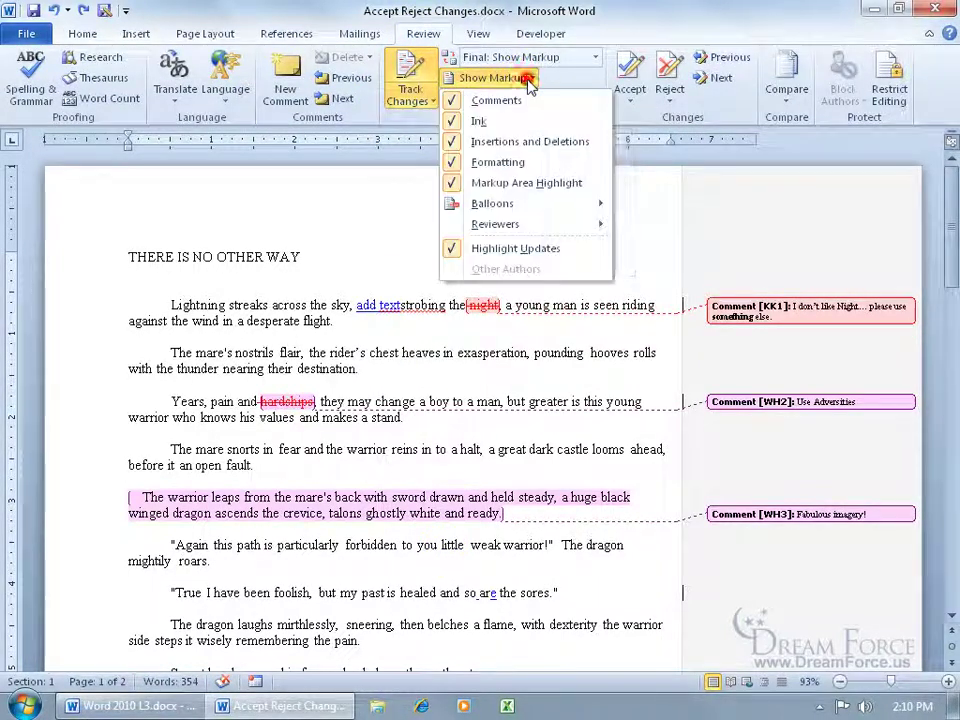
pyautogui.moveTo(530, 227)
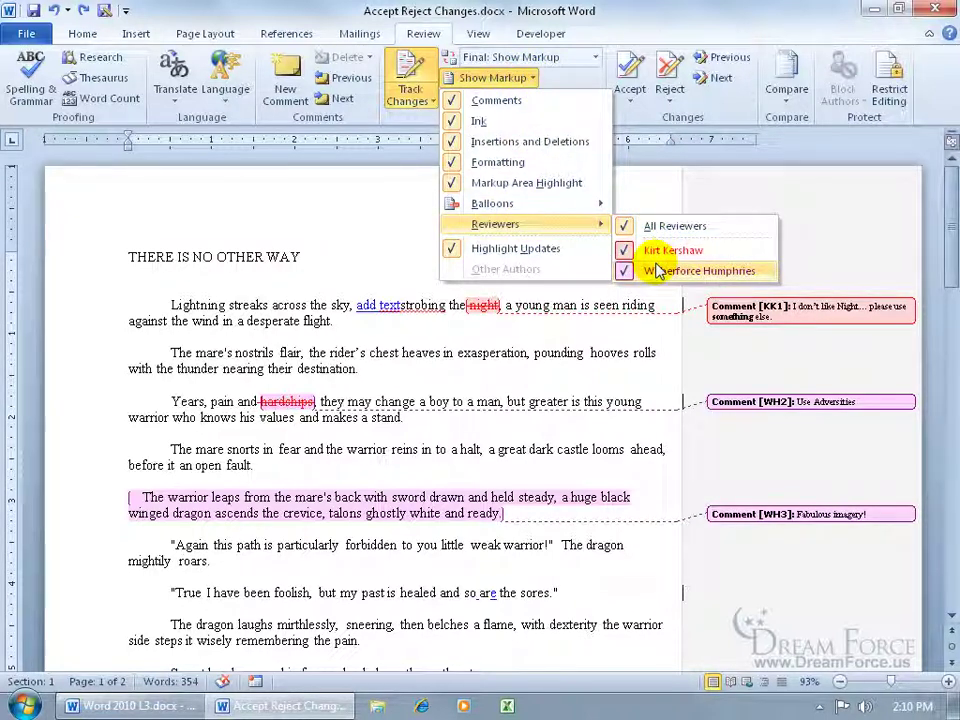
pyautogui.click(625, 250)
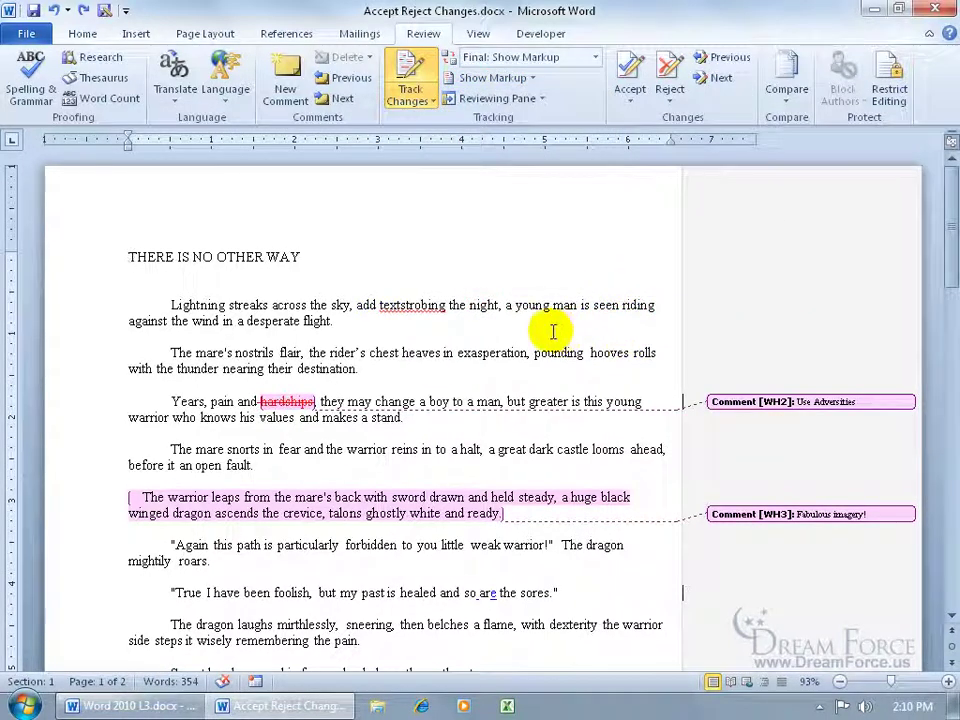
pyautogui.hotkey('ctrl', 'Home')
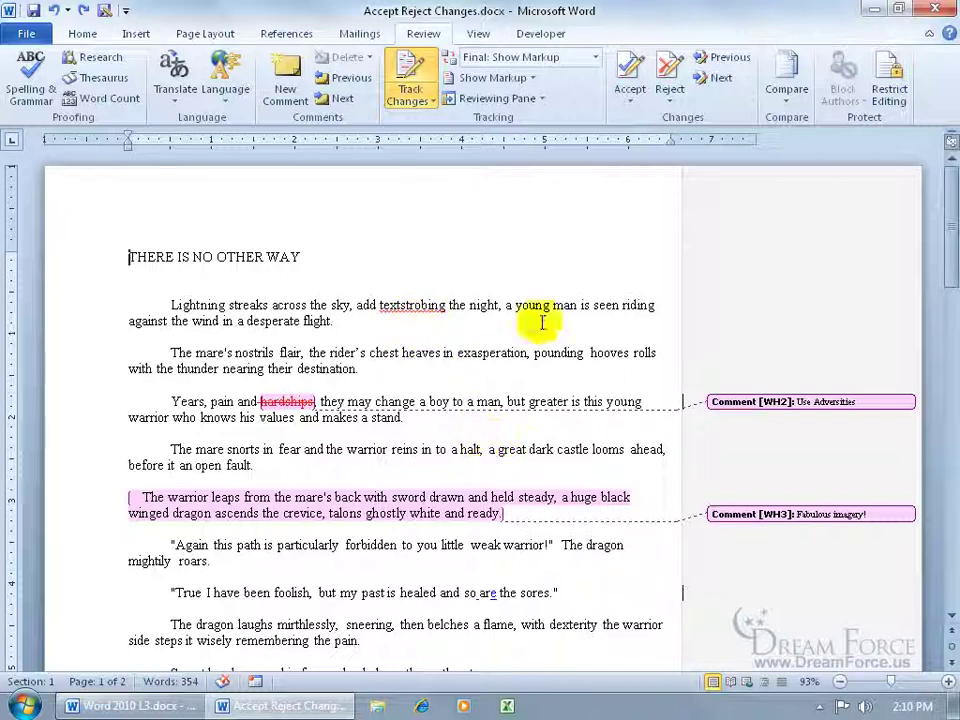
# Step: Show markup from All Reviewers again
pyautogui.click(493, 77)
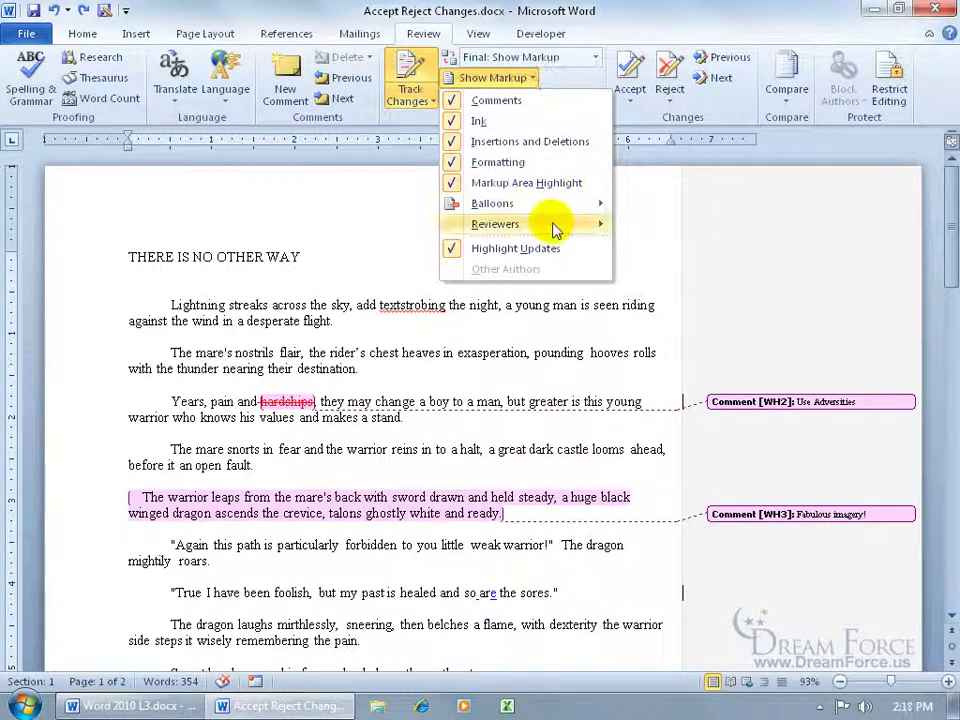
pyautogui.moveTo(553, 226)
pyautogui.click(630, 226)
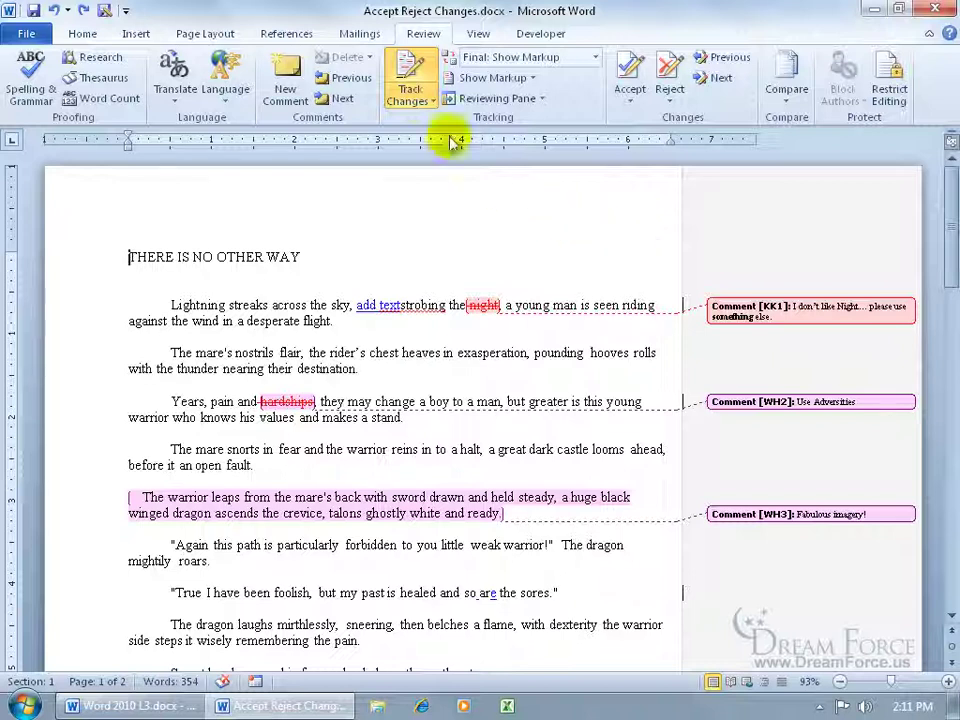
# Step: Turn off Track Changes, go to the document start, and move to the first tracked change
pyautogui.click(410, 68)
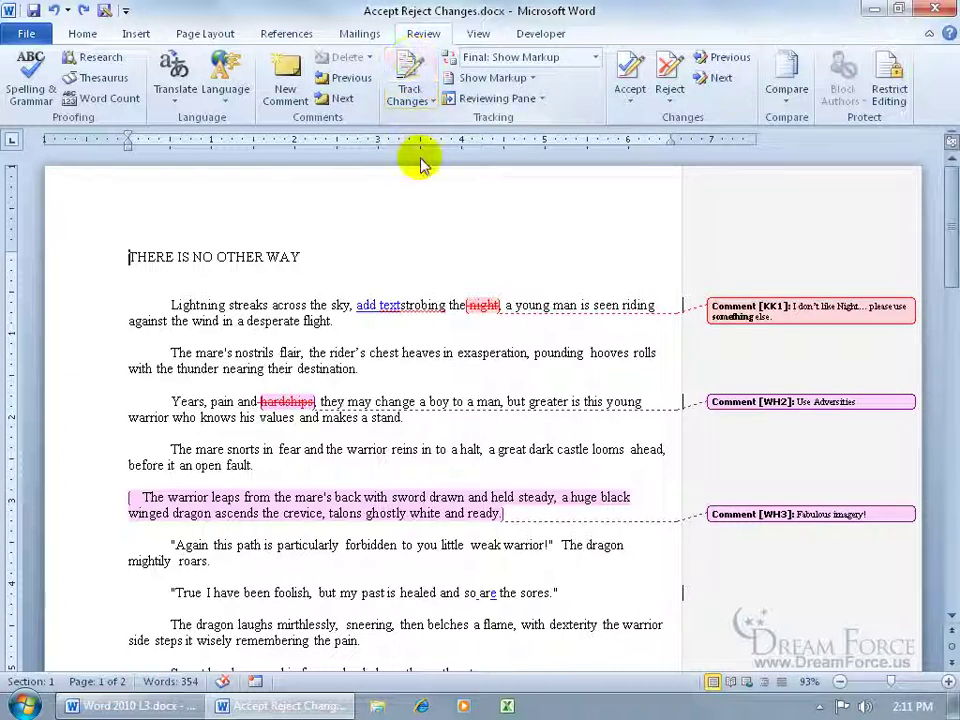
pyautogui.click(329, 304)
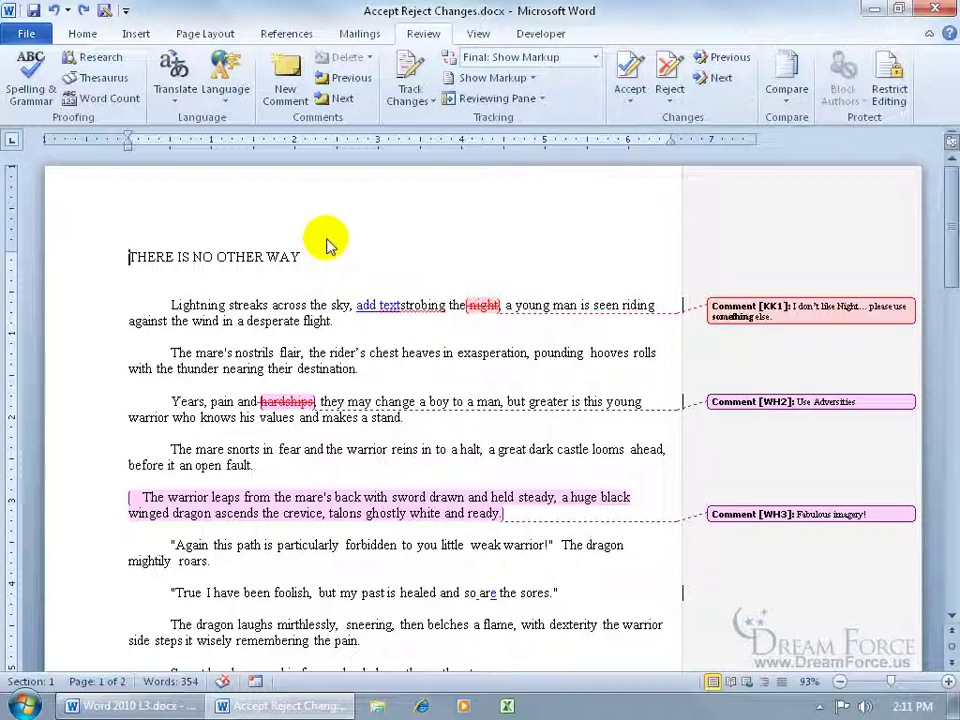
pyautogui.hotkey('ctrl', 'Home')
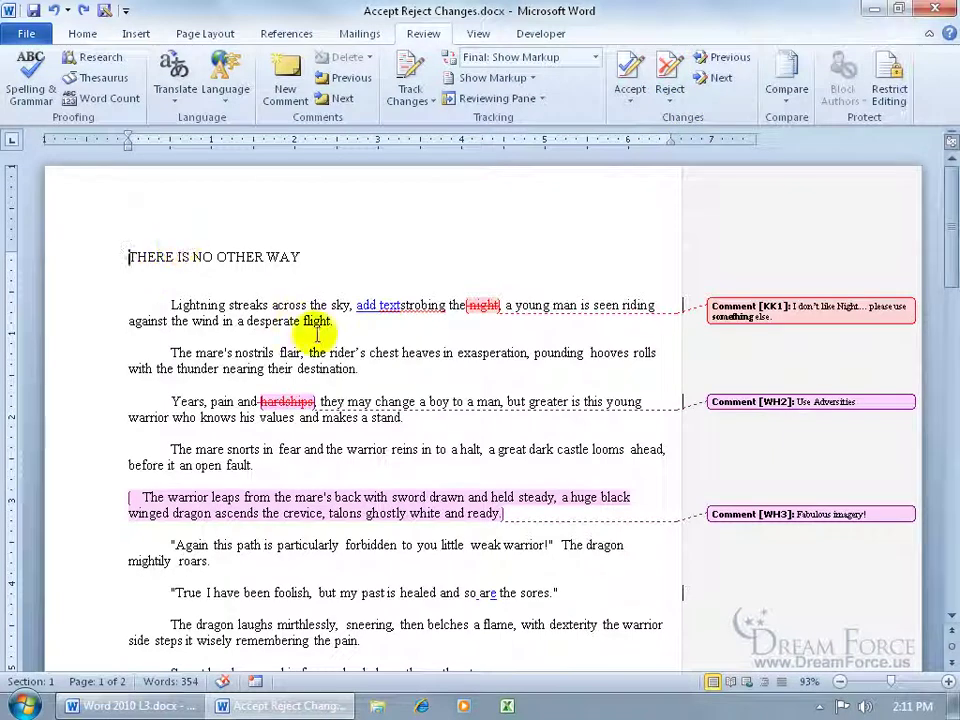
pyautogui.click(722, 80)
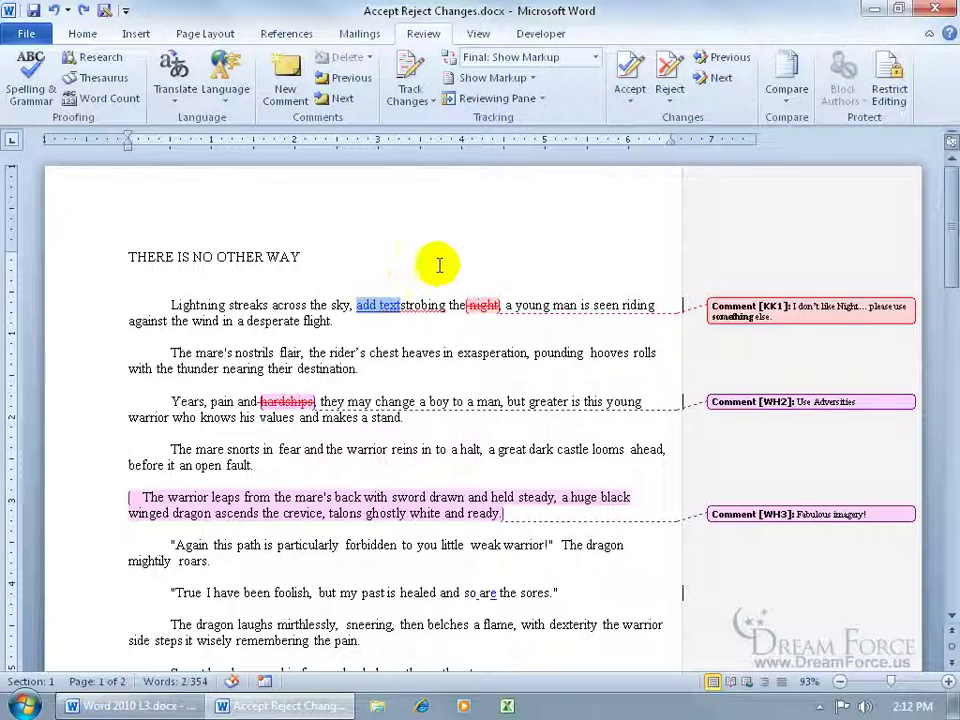
# Step: Reject the 'add text' insertion and the deletion of 'night'
pyautogui.click(669, 68)
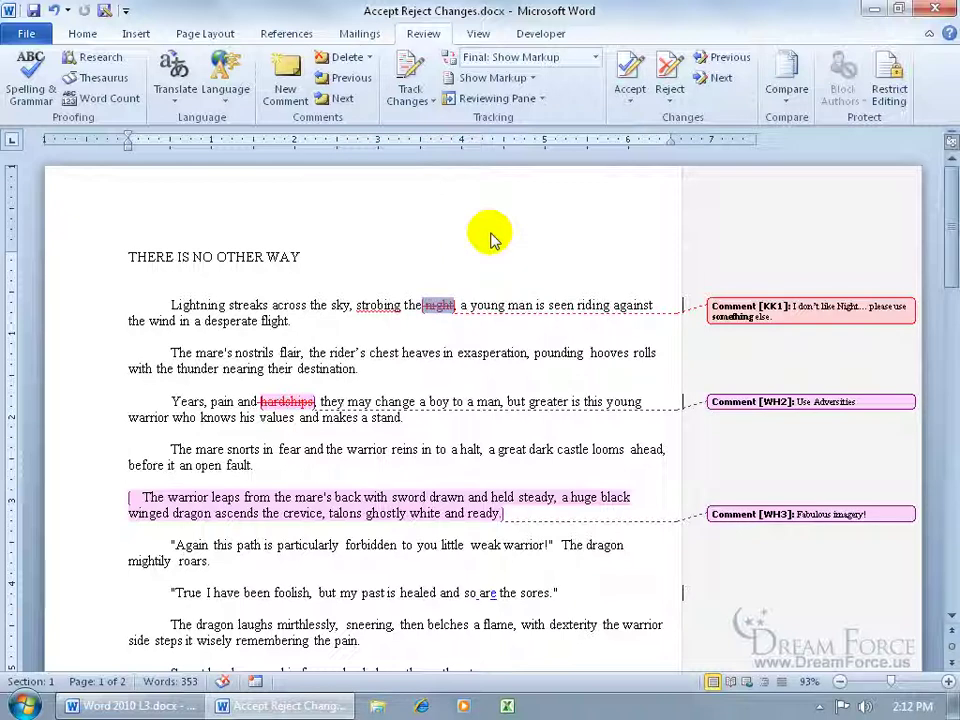
pyautogui.click(670, 104)
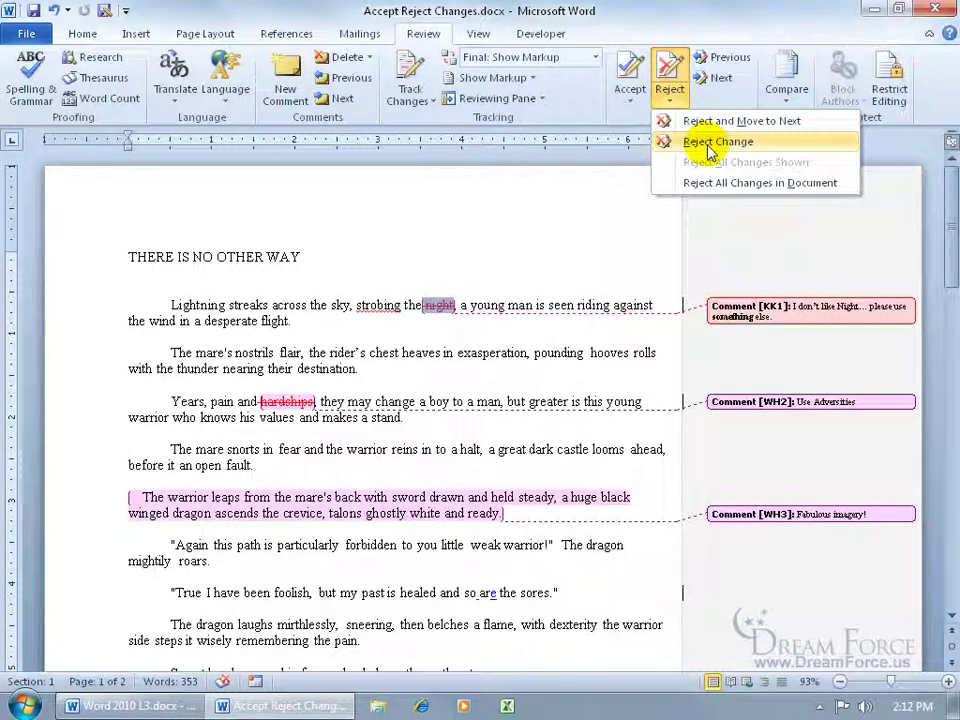
pyautogui.click(610, 121)
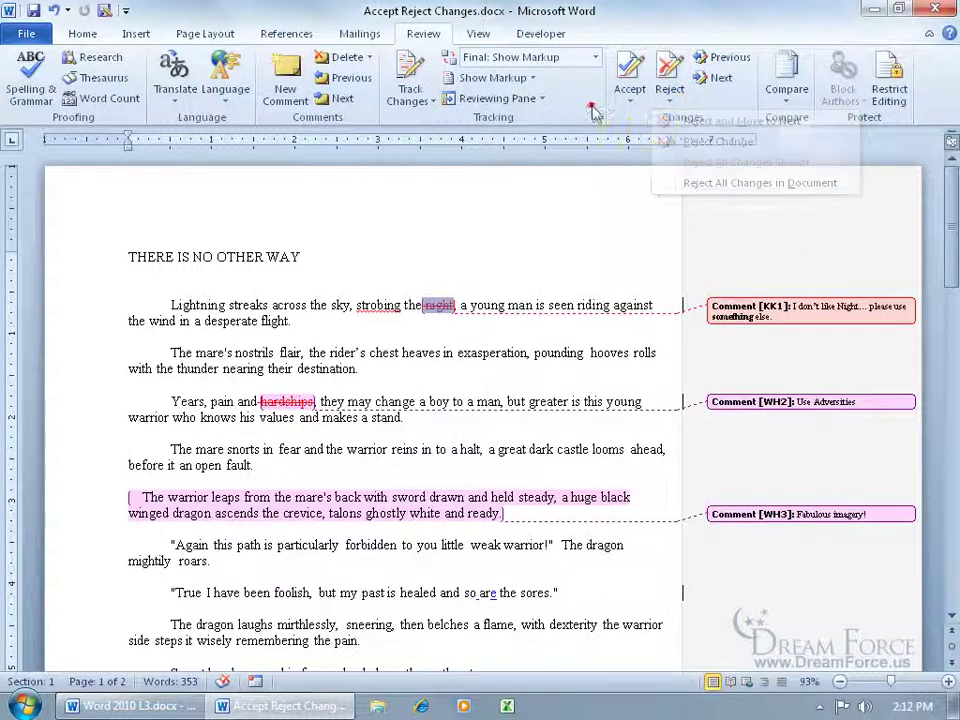
pyautogui.click(669, 67)
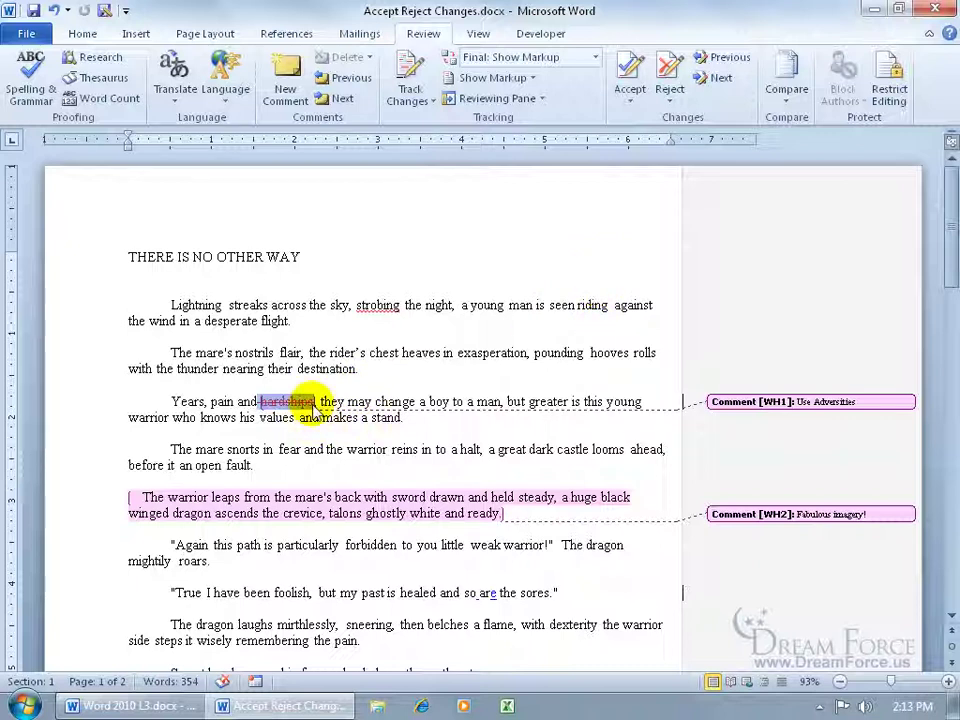
# Step: Accept the deletion of 'hardships' and type 'adversities' before 'they'
pyautogui.click(632, 72)
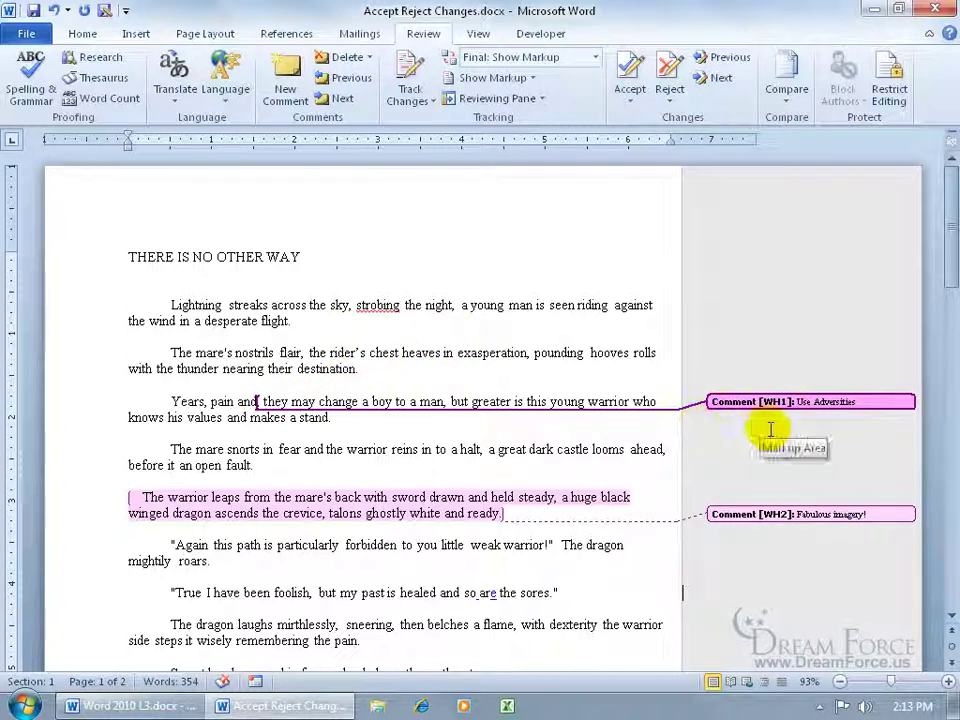
pyautogui.click(264, 400)
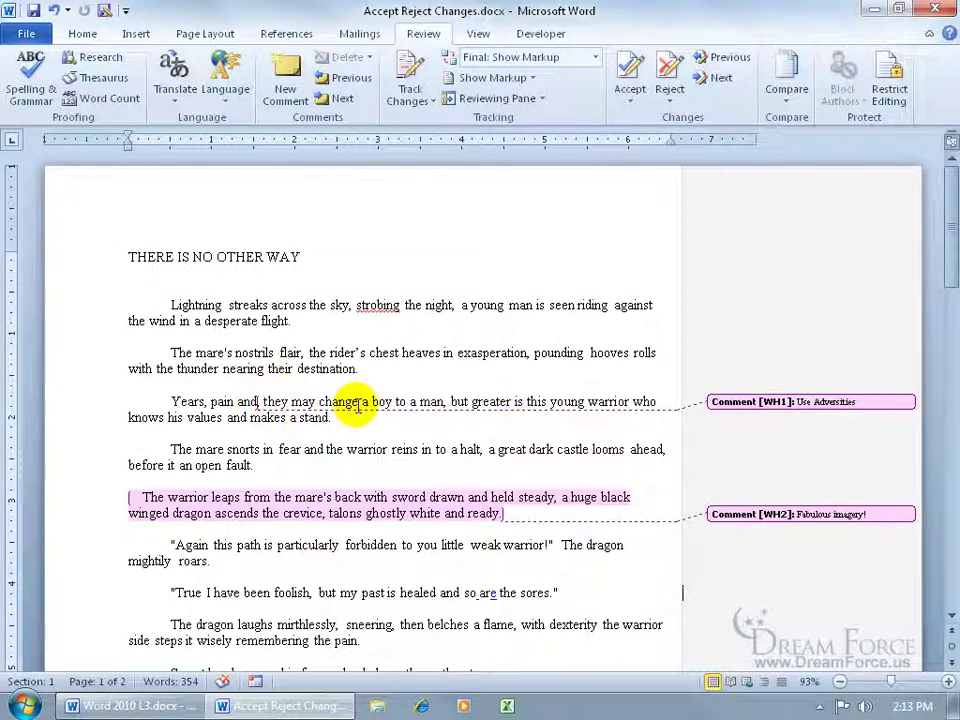
pyautogui.write('adversities')
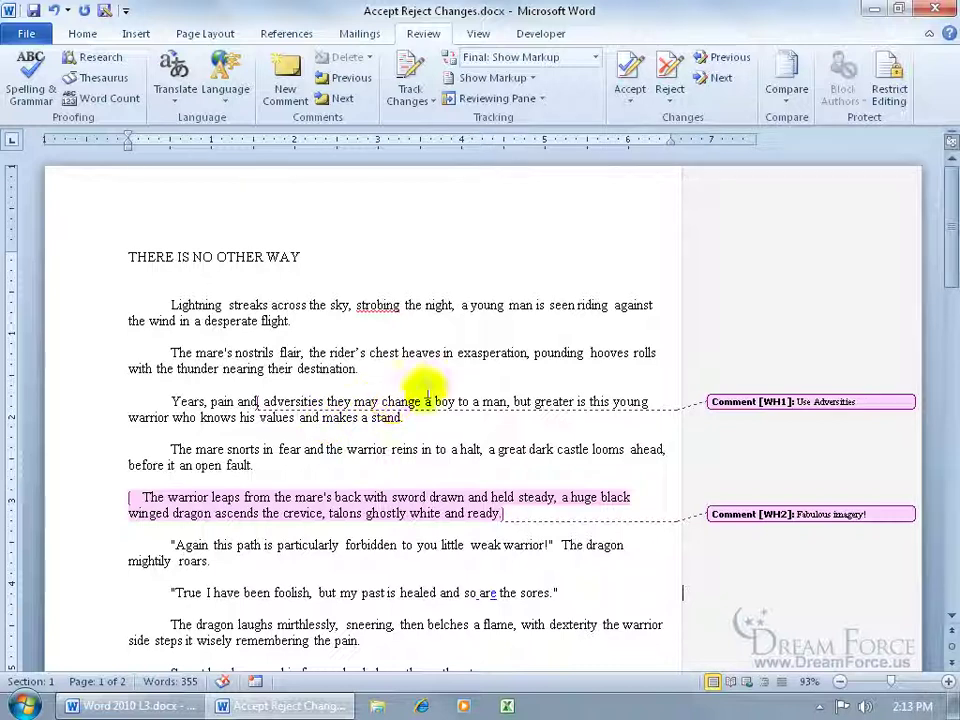
# Step: Delete the 'Fabulous imagery!' comment on the warrior paragraph
pyautogui.click(724, 80)
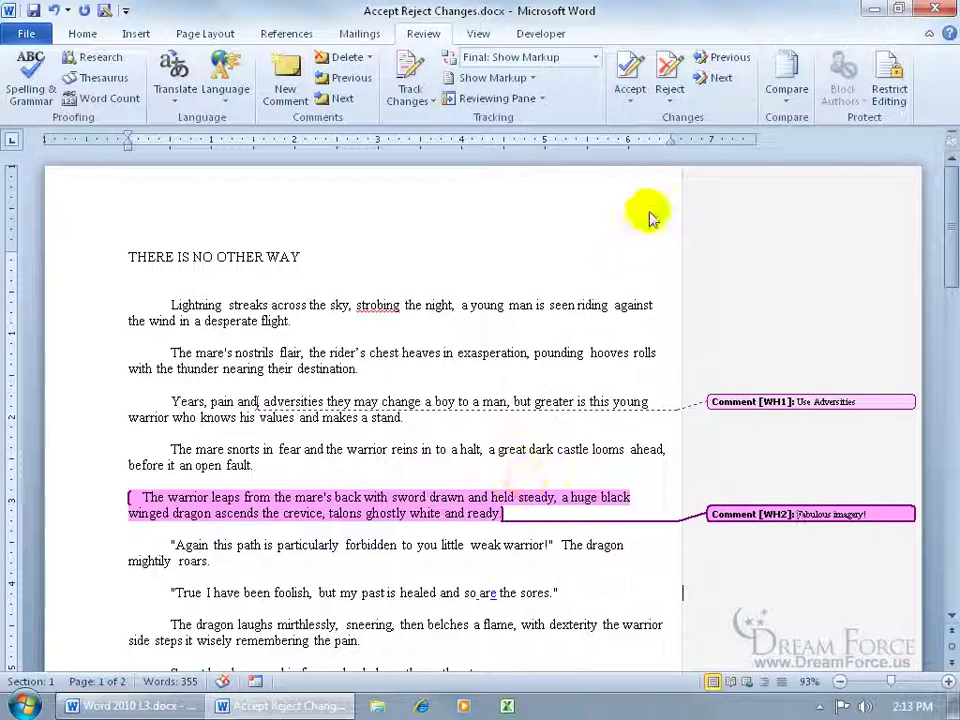
pyautogui.click(670, 72)
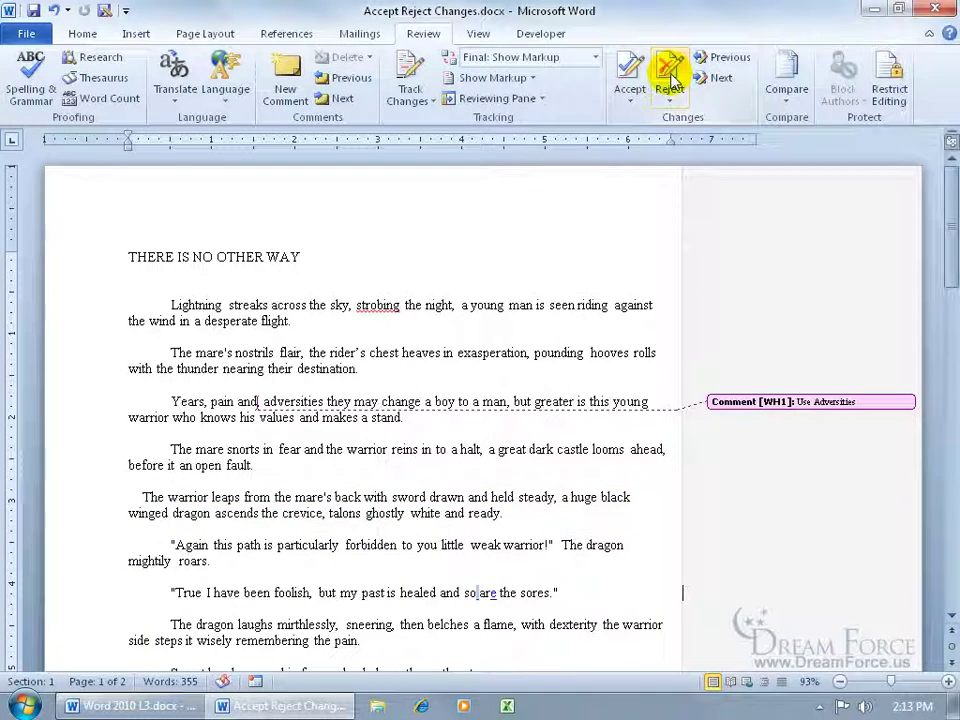
pyautogui.click(54, 10)
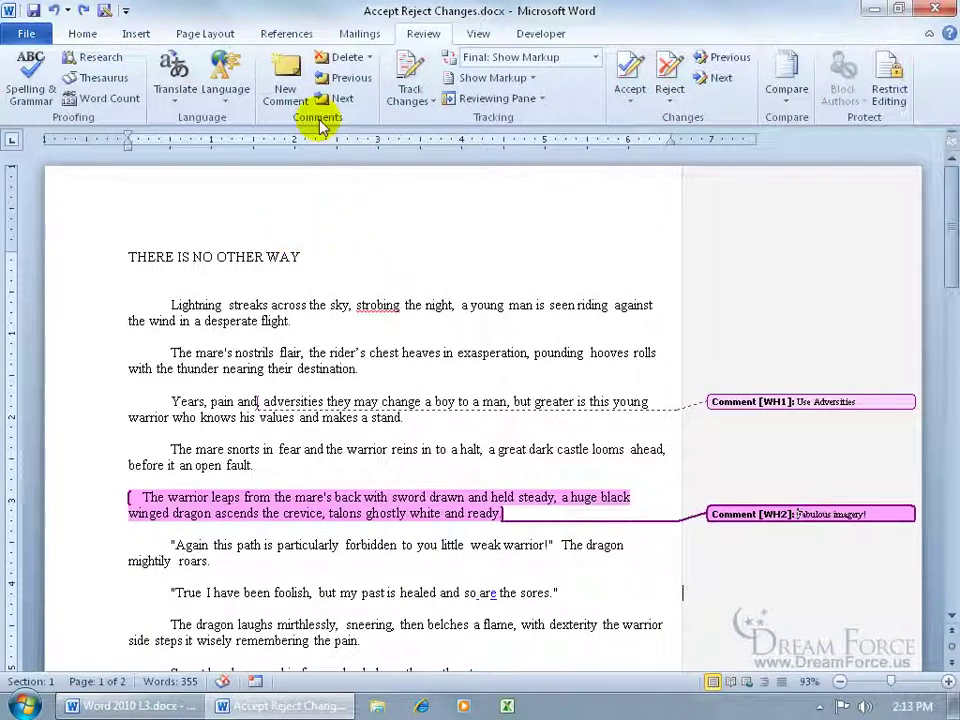
pyautogui.click(345, 58)
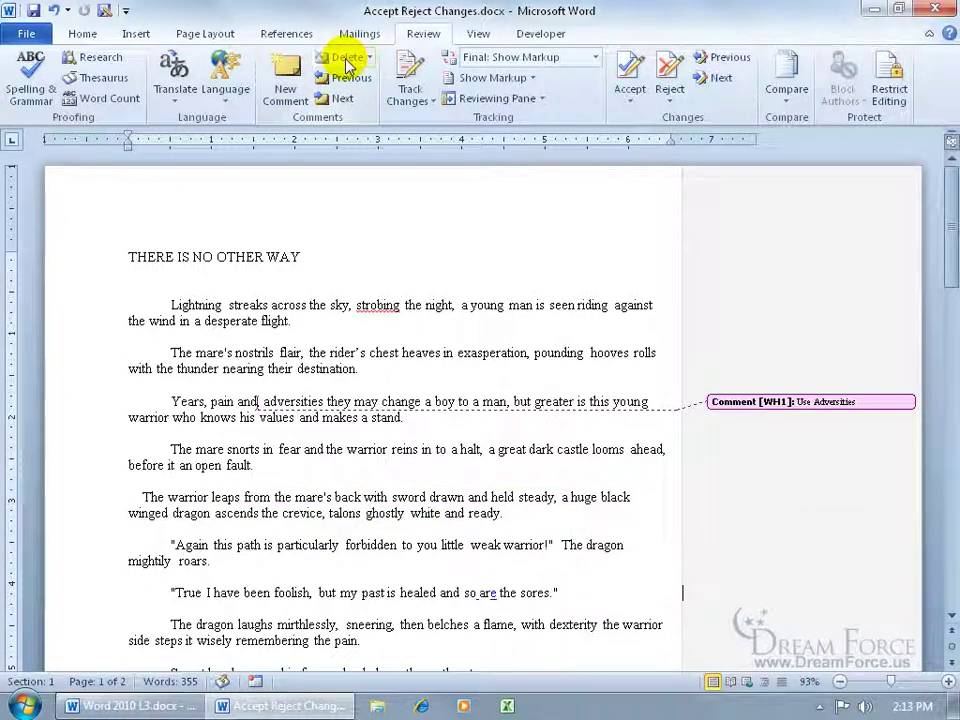
# Step: Accept the tracked edit on 'are' in the 'so are the sores' line and continue searching
pyautogui.click(713, 80)
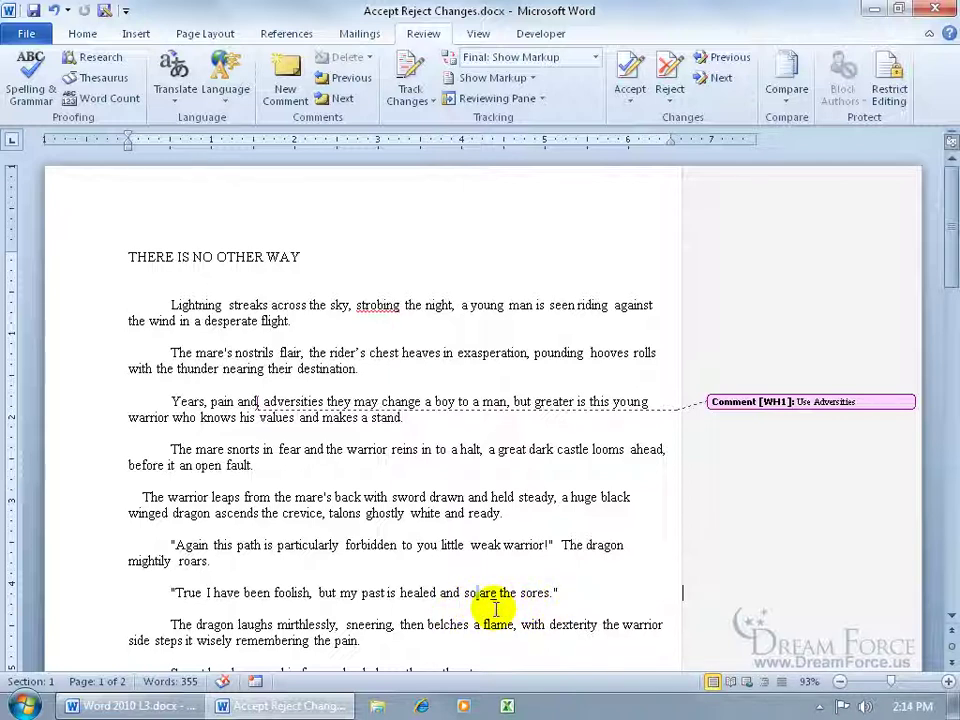
pyautogui.click(628, 72)
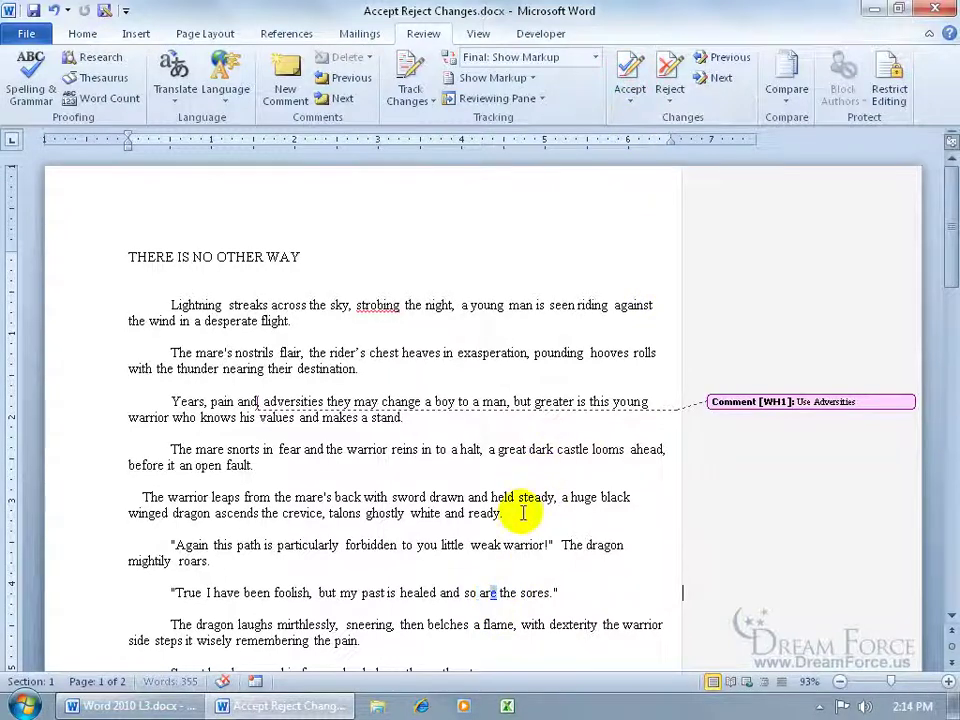
pyautogui.doubleClick(482, 605)
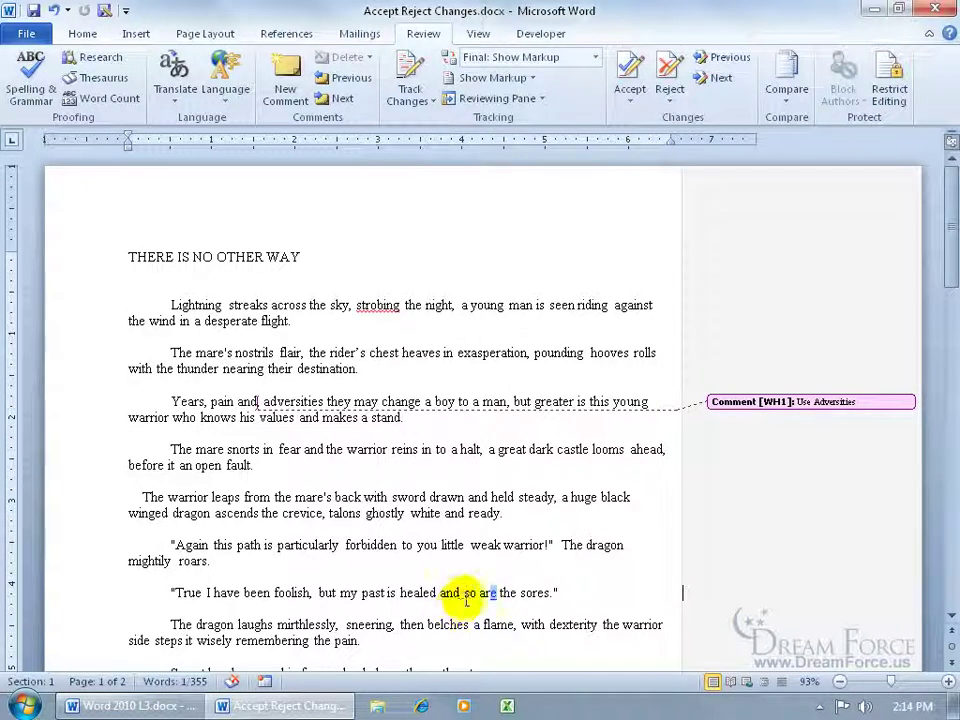
pyautogui.click(628, 78)
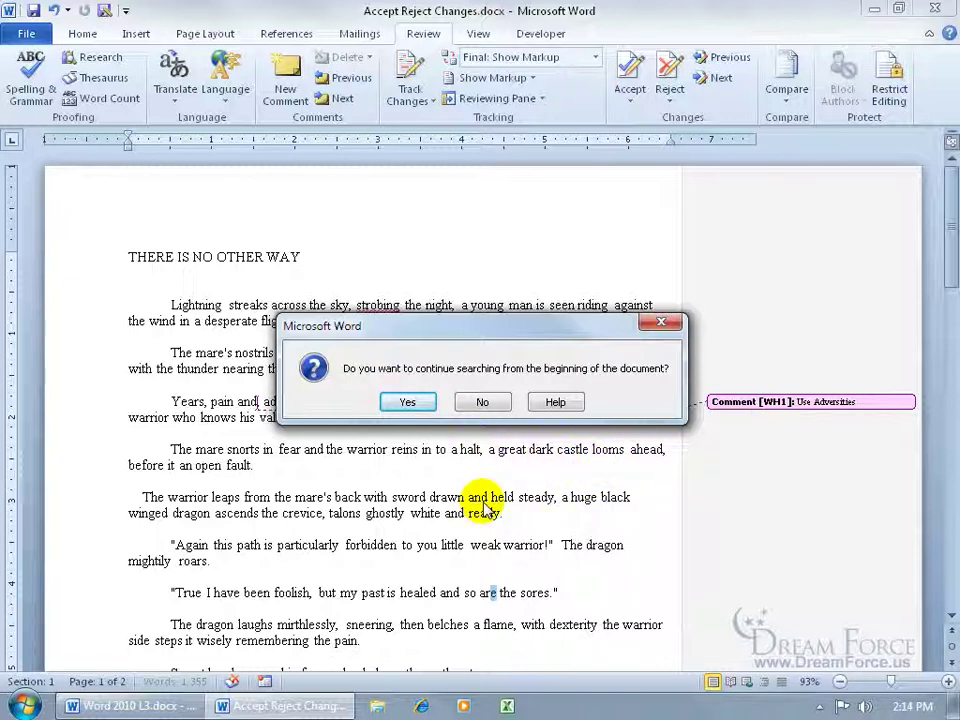
pyautogui.click(412, 400)
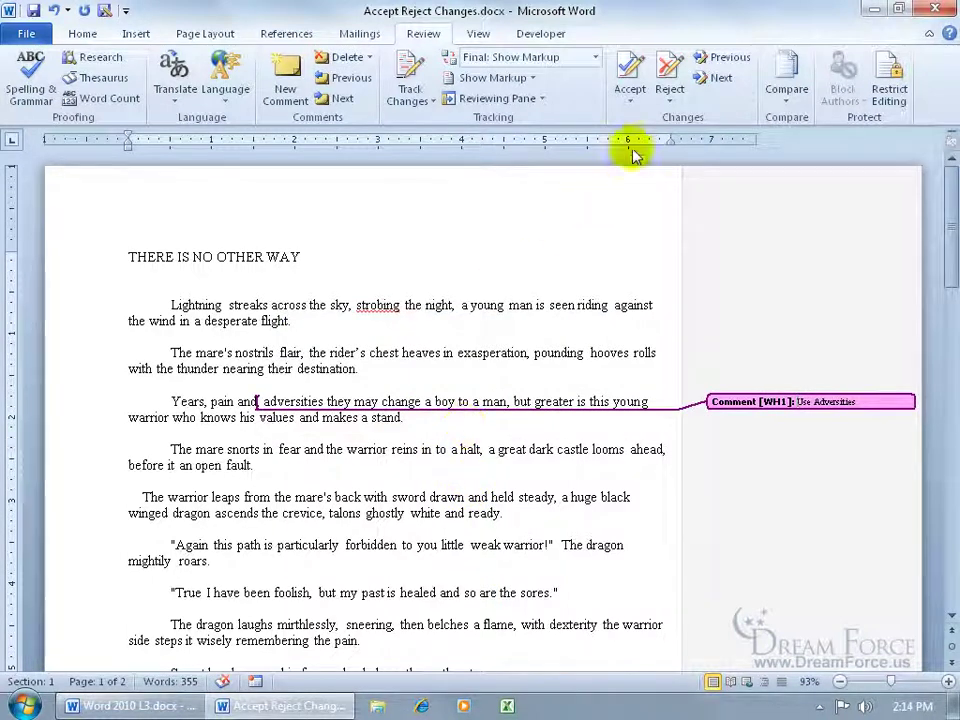
pyautogui.click(345, 57)
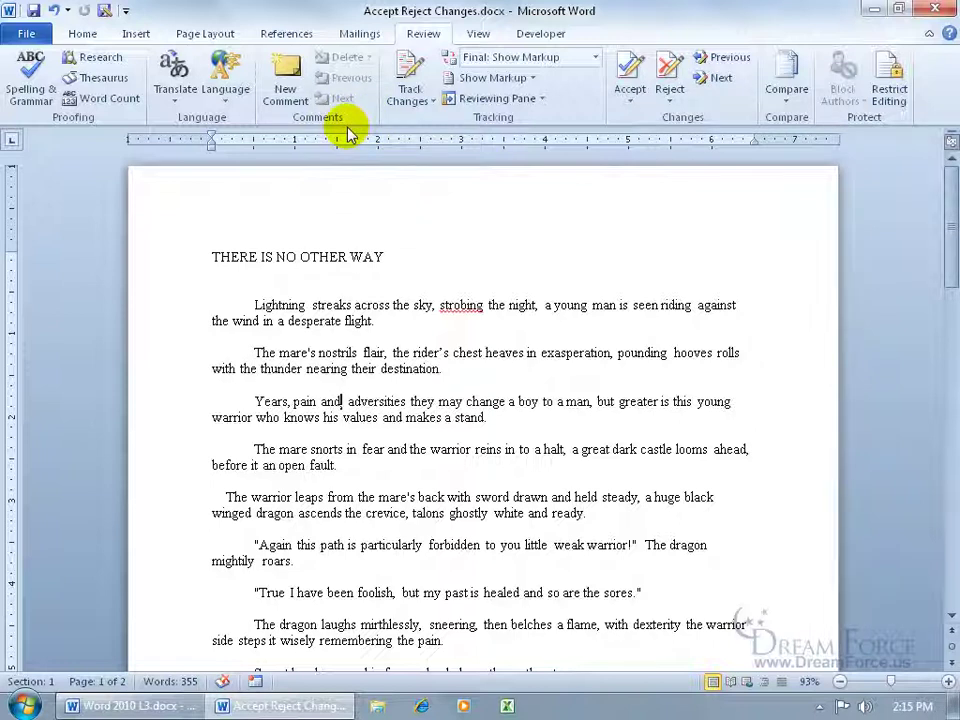
pyautogui.click(54, 10)
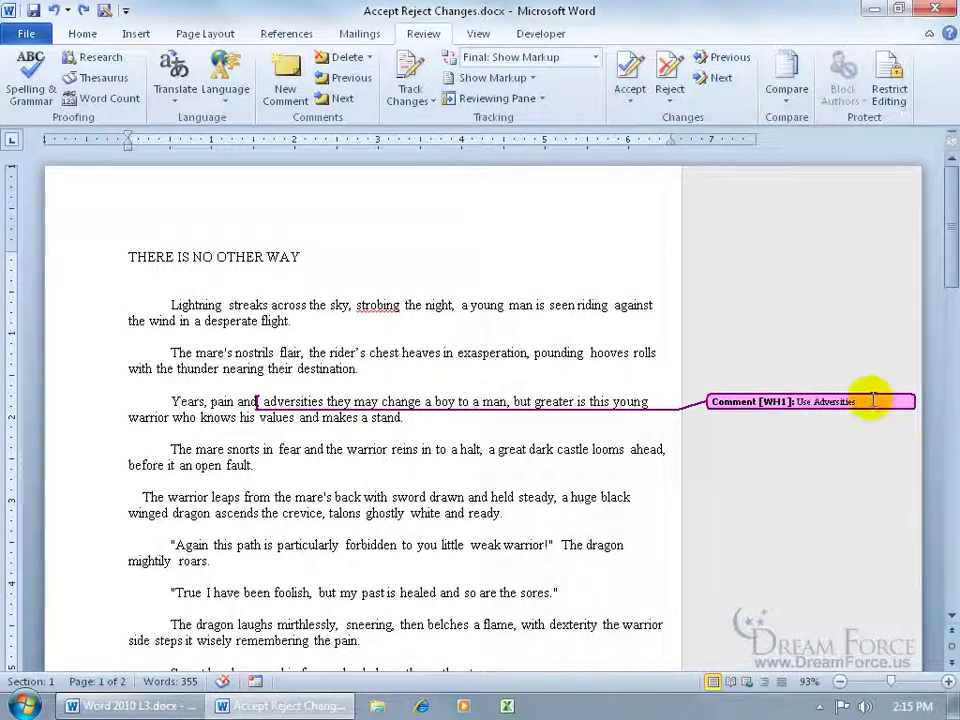
# Step: Add the reply comment 'What else you got? I don't like Adversities', then delete it and the Use Adversities comment
pyautogui.click(284, 82)
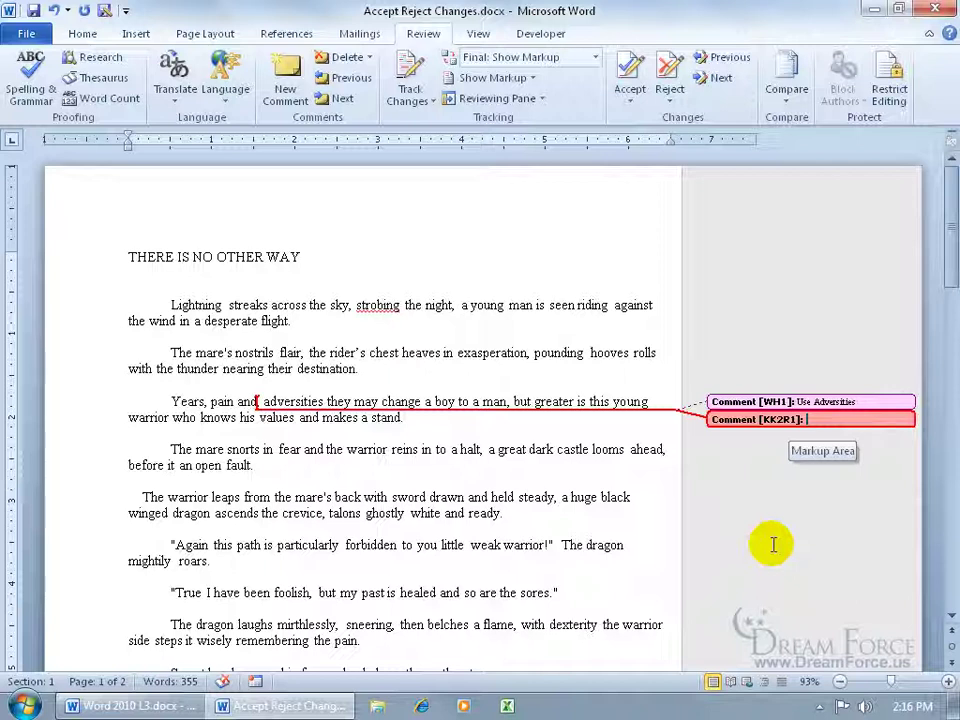
pyautogui.write("What else you got? I don't like Adversities")
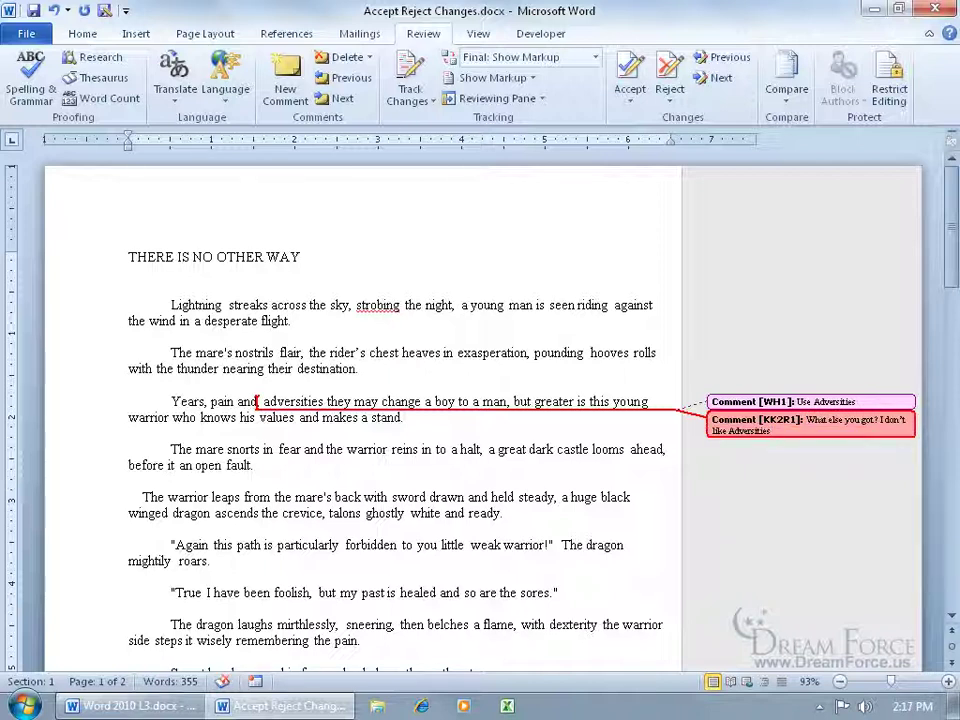
pyautogui.moveTo(743, 438)
pyautogui.click(347, 58)
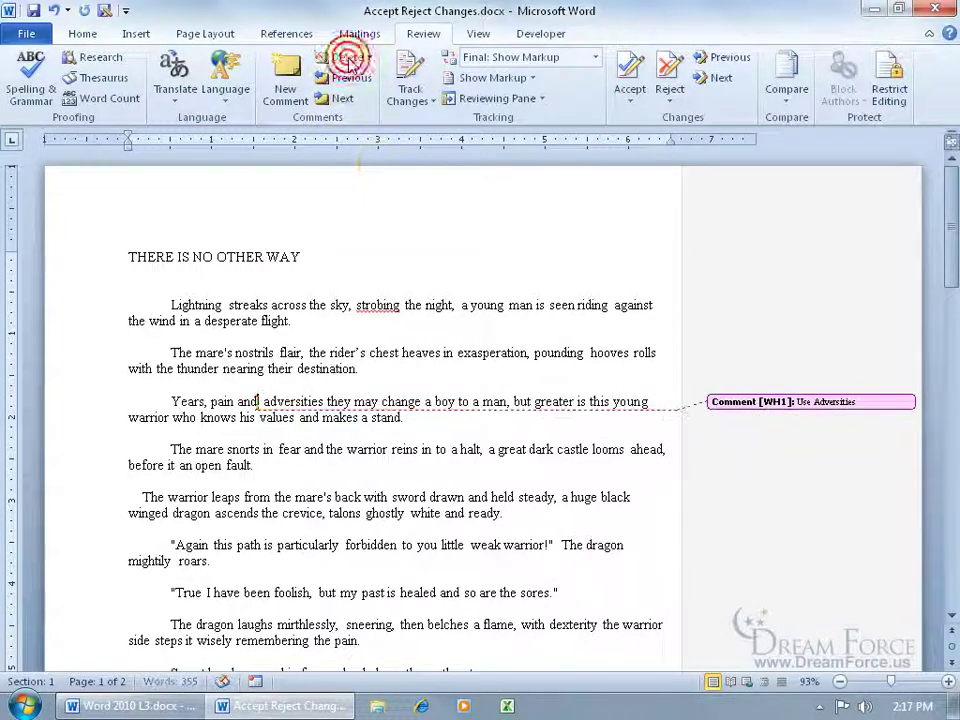
pyautogui.click(735, 404)
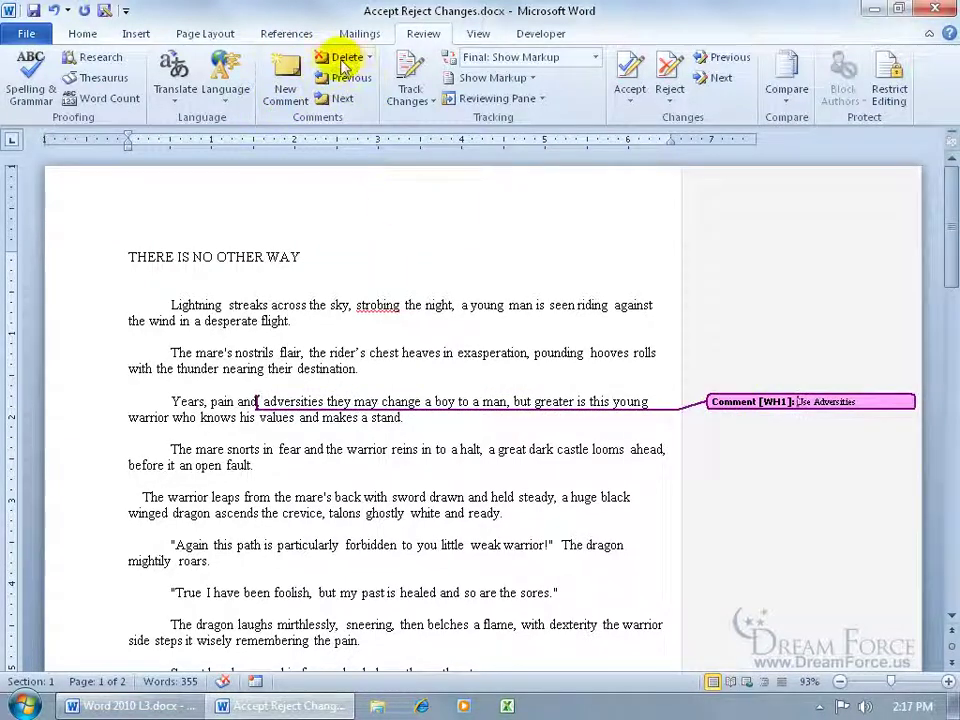
pyautogui.click(338, 58)
pyautogui.click(515, 337)
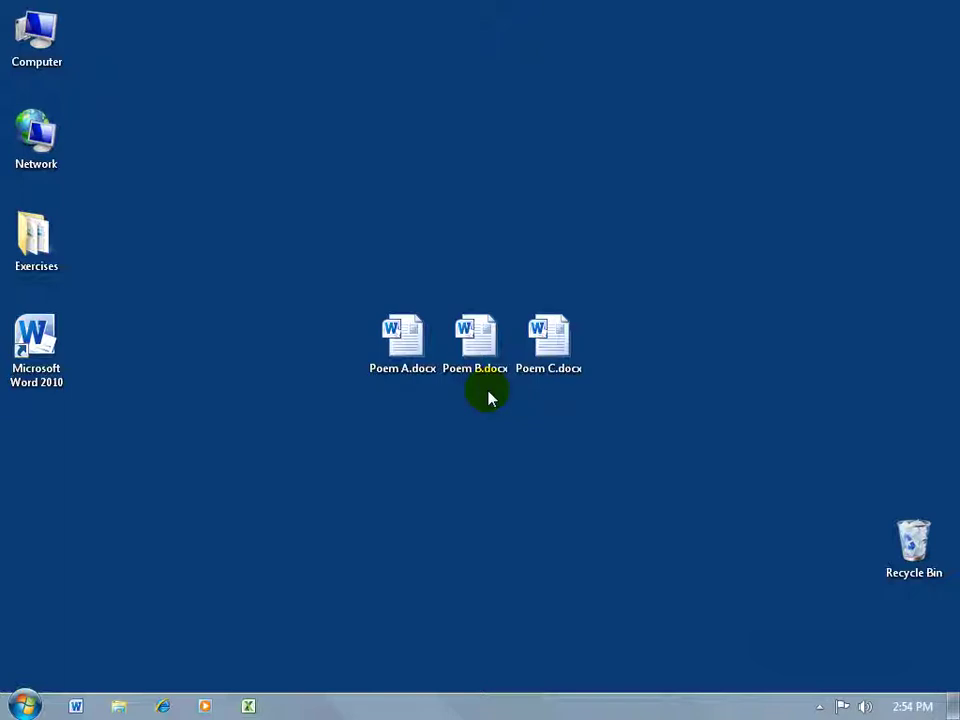
# Step: Open Poem A.docx from the desktop, then open Poem B.docx from the Desktop folder
pyautogui.doubleClick(403, 338)
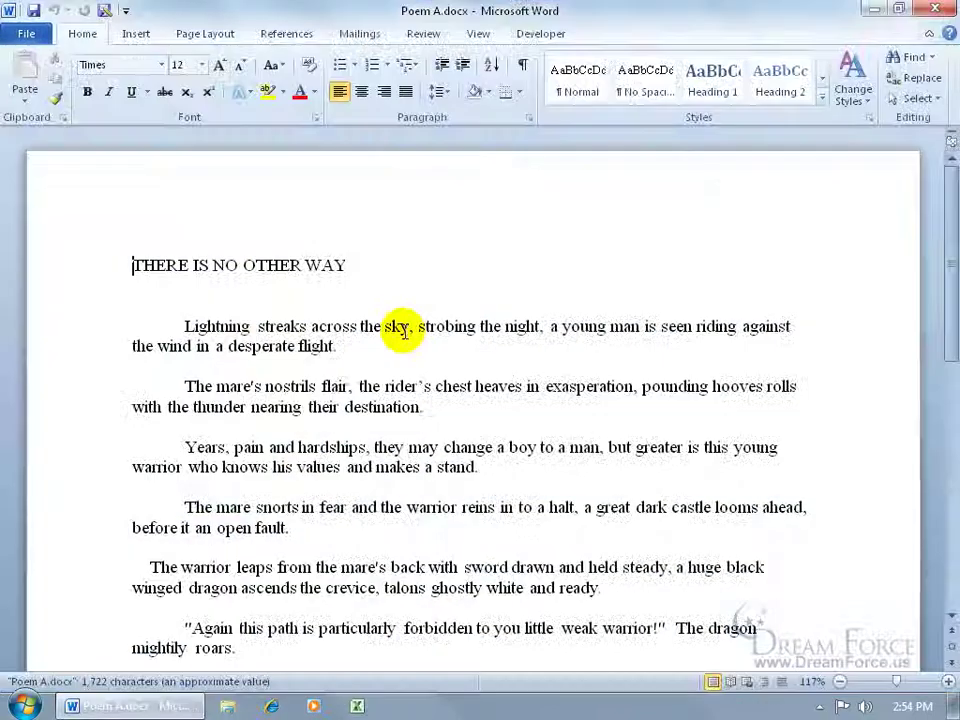
pyautogui.click(24, 32)
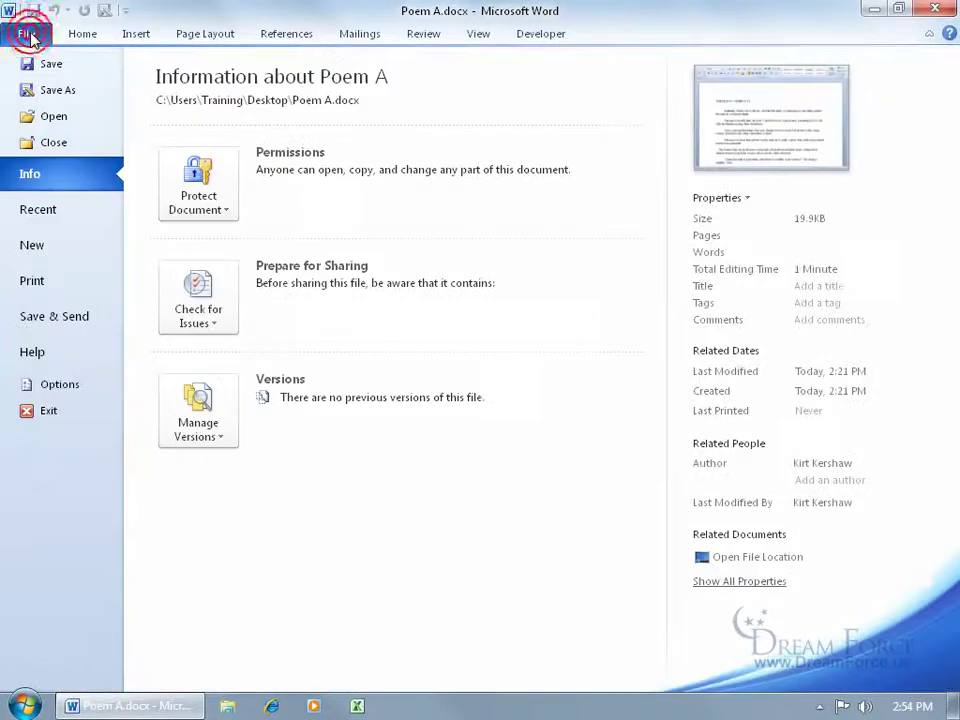
pyautogui.click(54, 116)
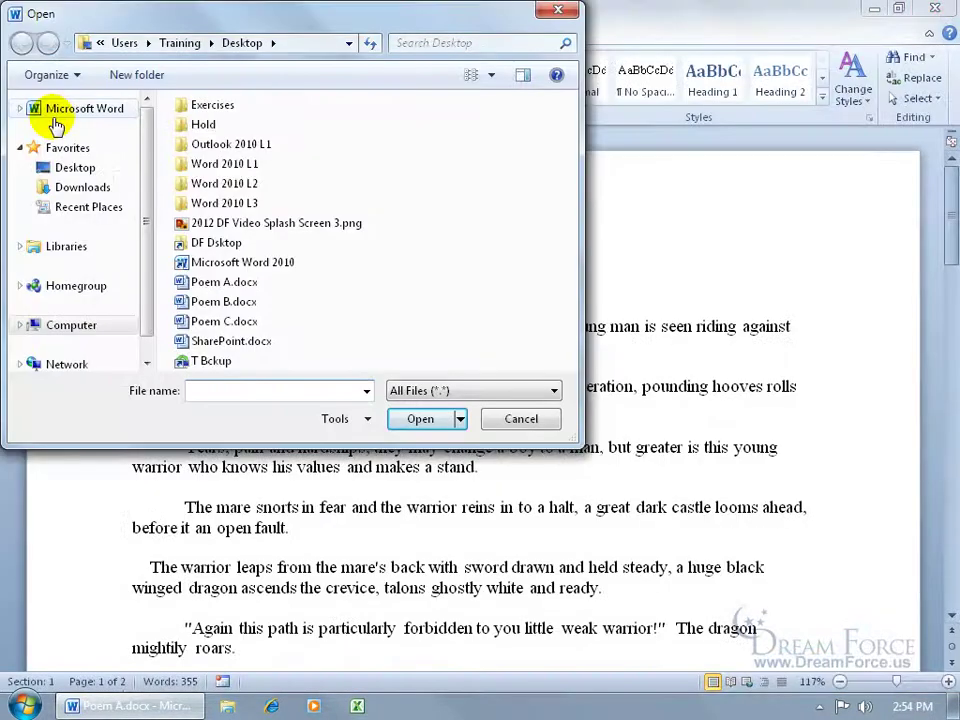
pyautogui.click(70, 167)
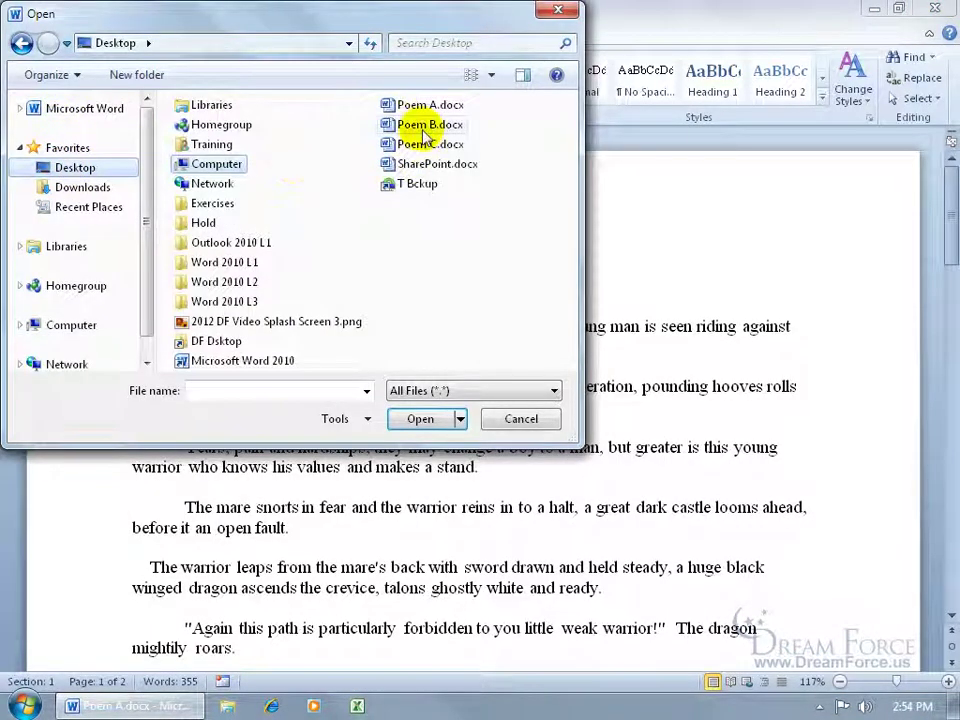
pyautogui.doubleClick(423, 130)
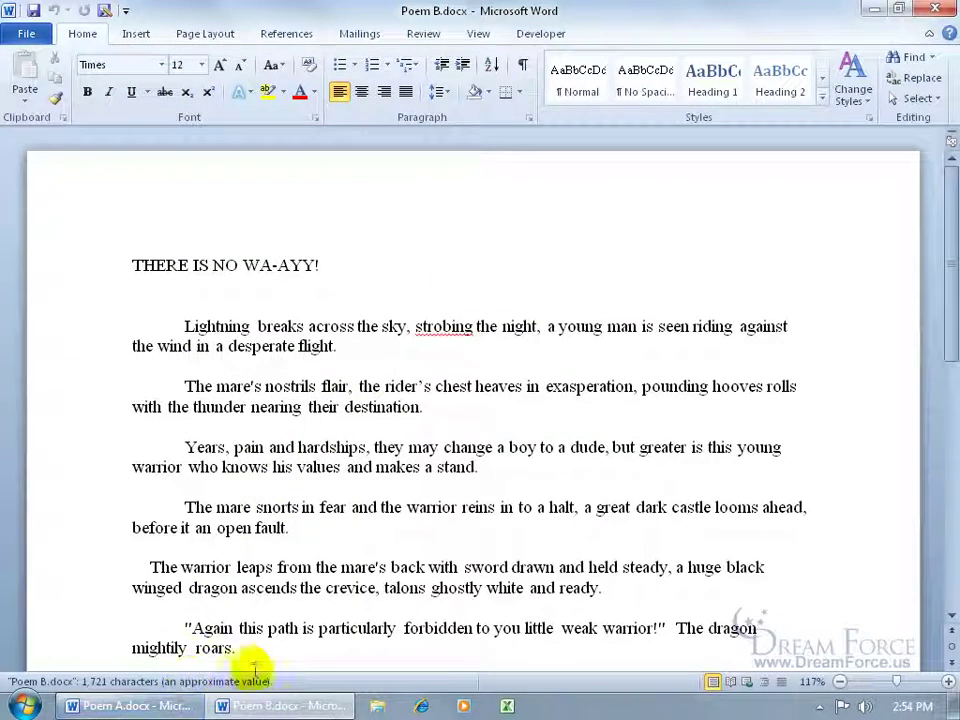
# Step: Arrange both poems stacked with Arrange All, compare their opening lines, then close Poem B and maximize Poem A
pyautogui.click(167, 706)
pyautogui.click(248, 706)
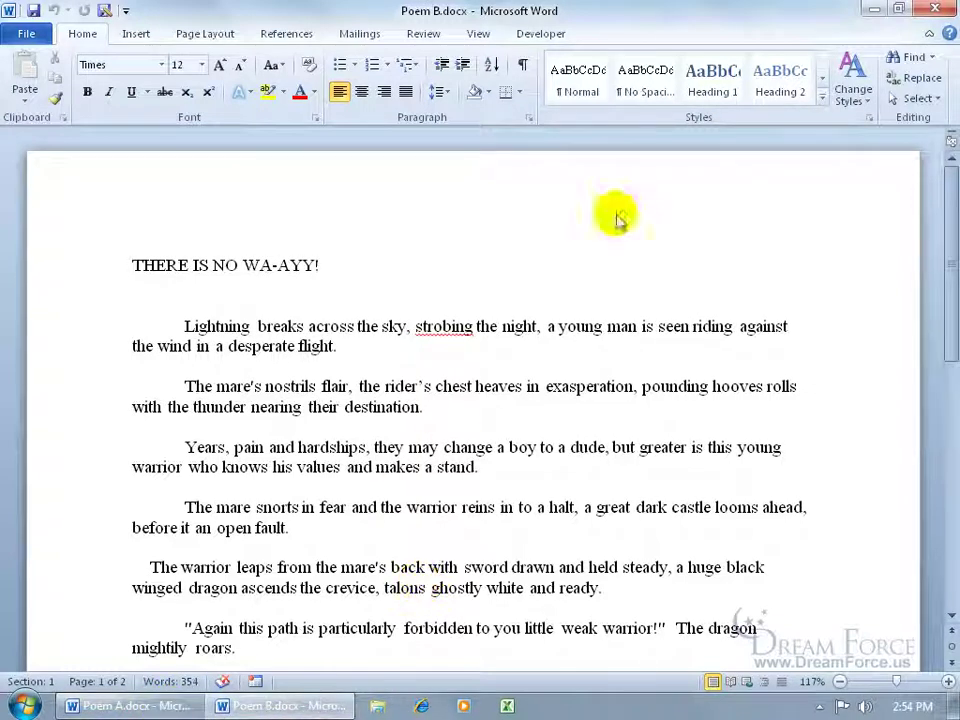
pyautogui.click(480, 34)
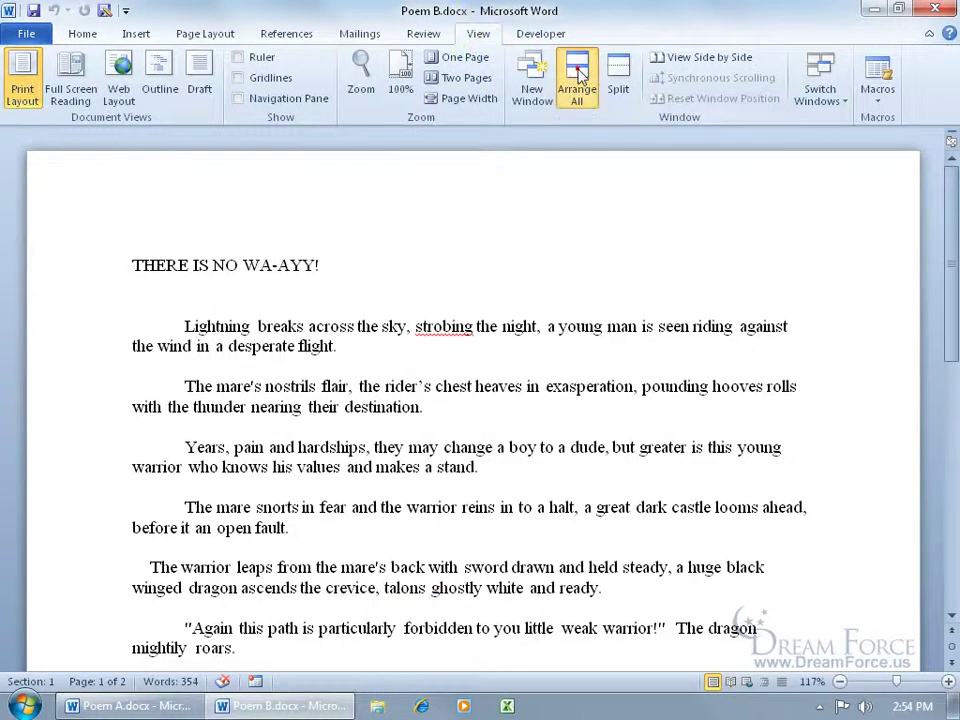
pyautogui.click(577, 80)
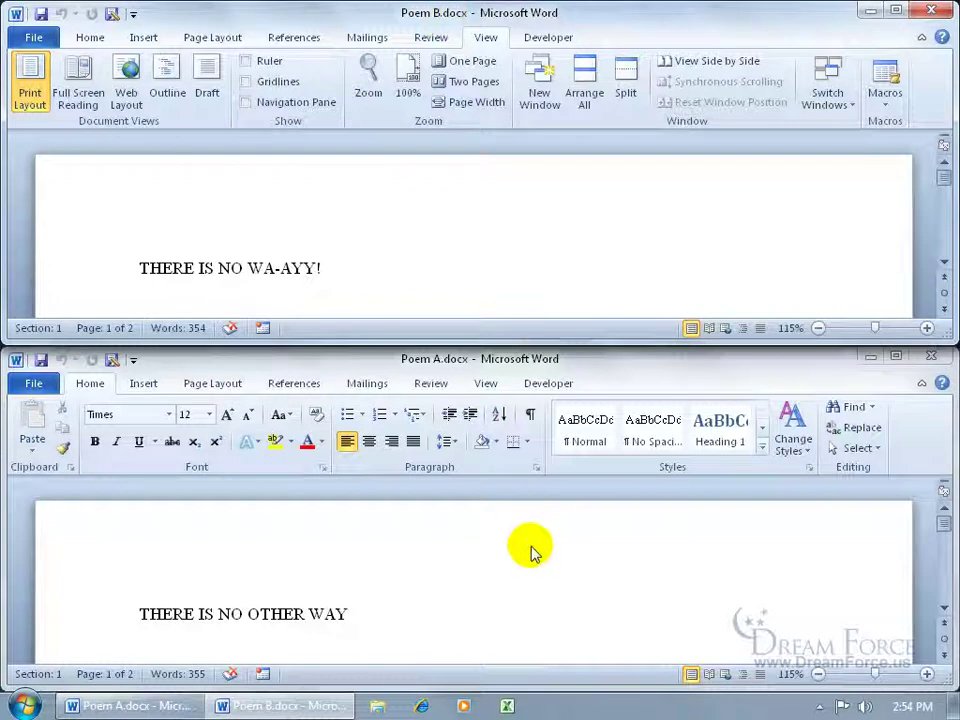
pyautogui.click(945, 262)
pyautogui.click(945, 262)
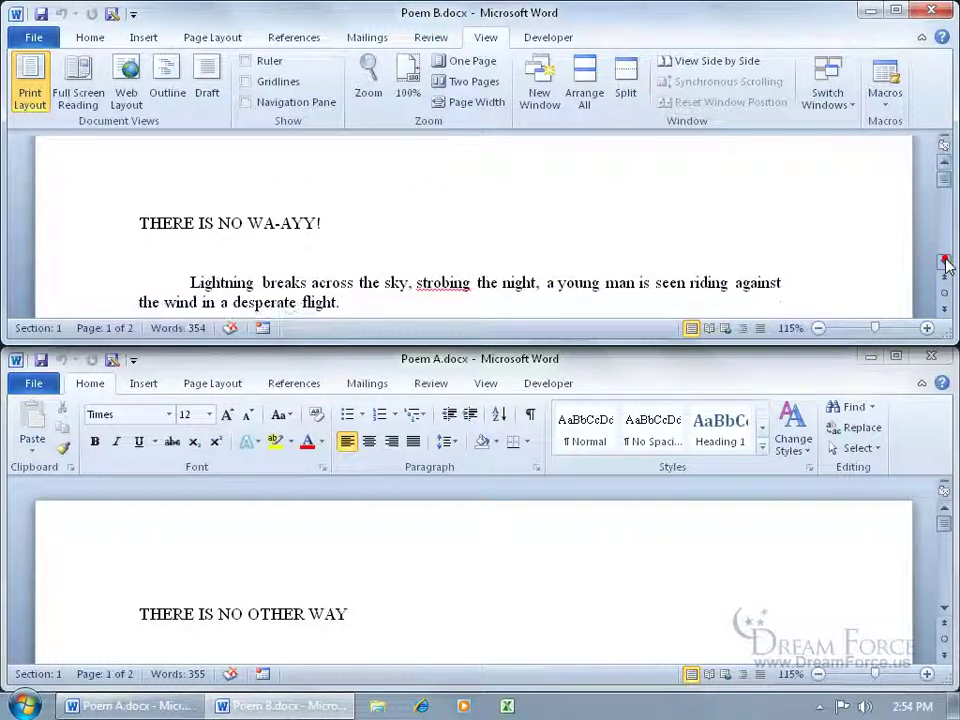
pyautogui.click(944, 607)
pyautogui.click(944, 607)
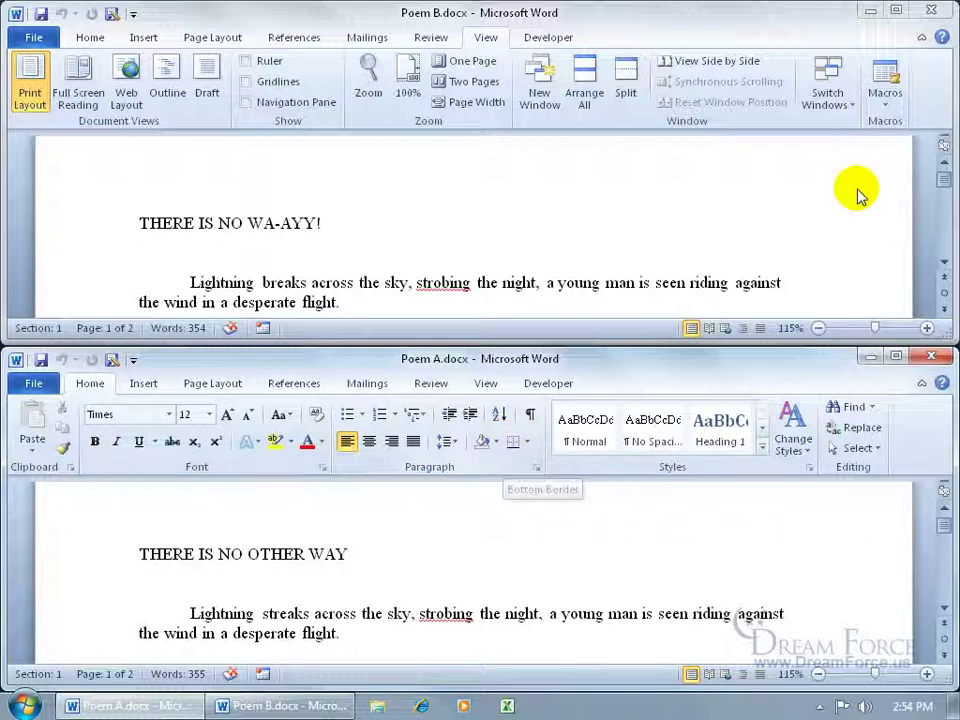
pyautogui.click(932, 10)
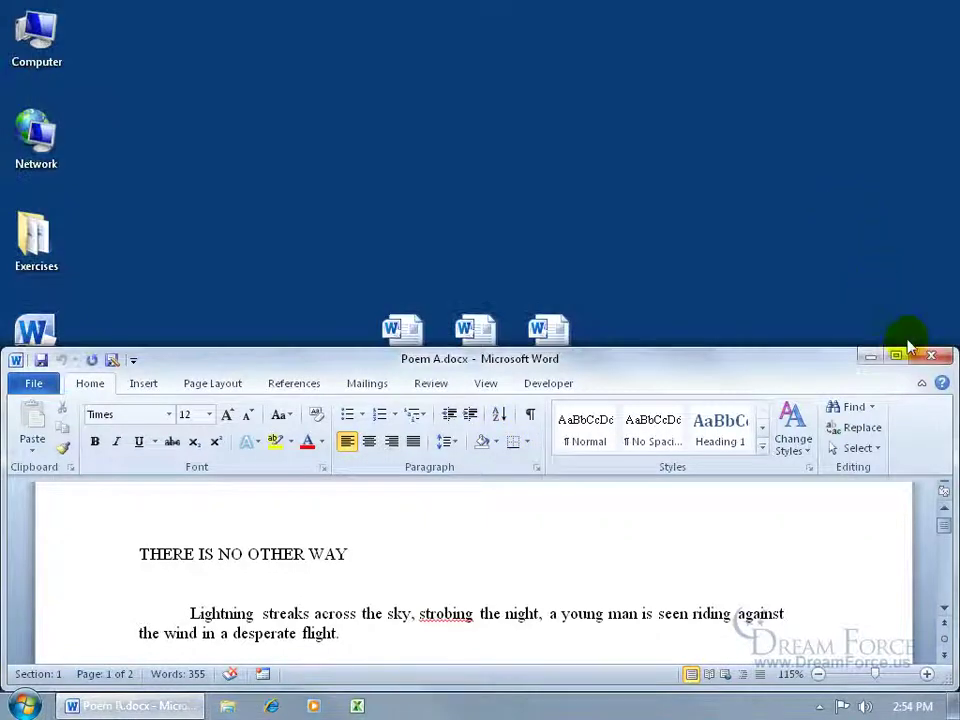
pyautogui.click(906, 352)
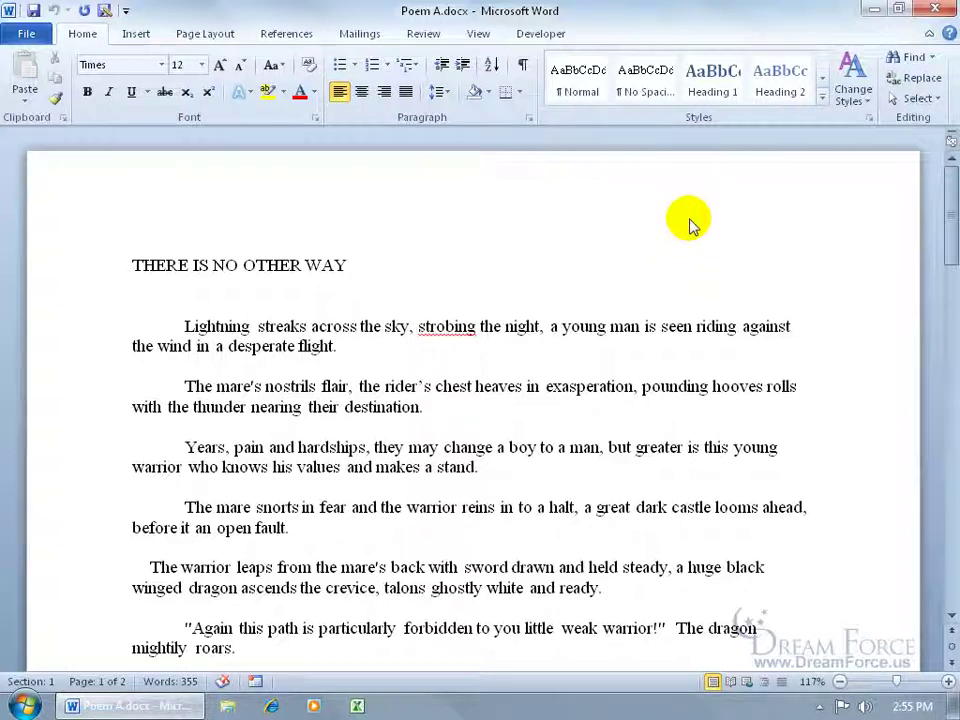
# Step: Start a Review > Compare and pick Poem A.docx from the Desktop as the original document
pyautogui.click(425, 35)
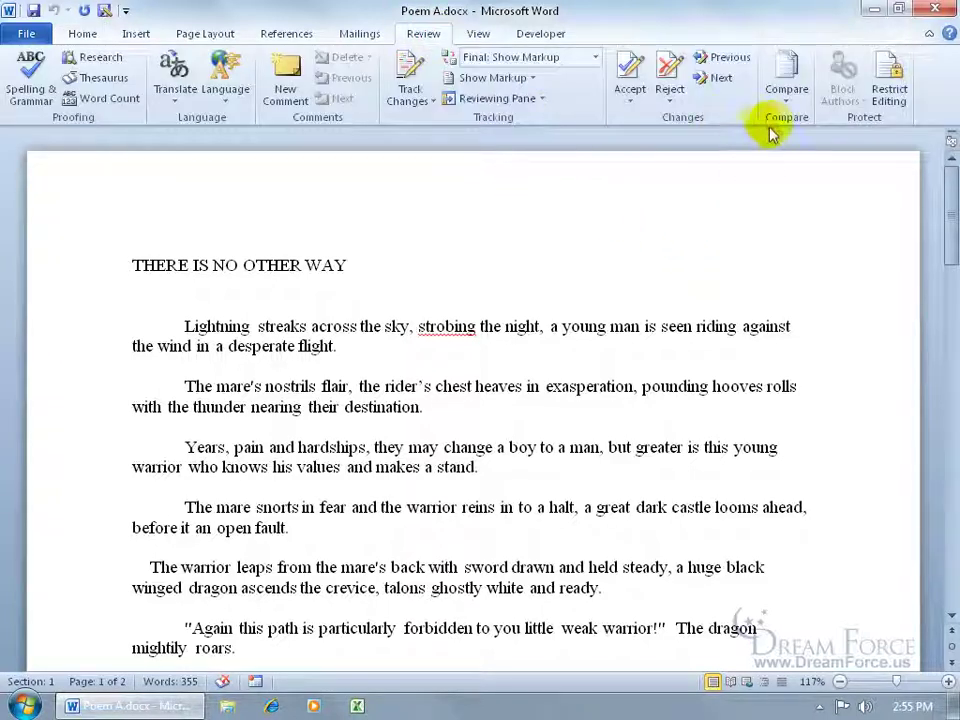
pyautogui.click(786, 98)
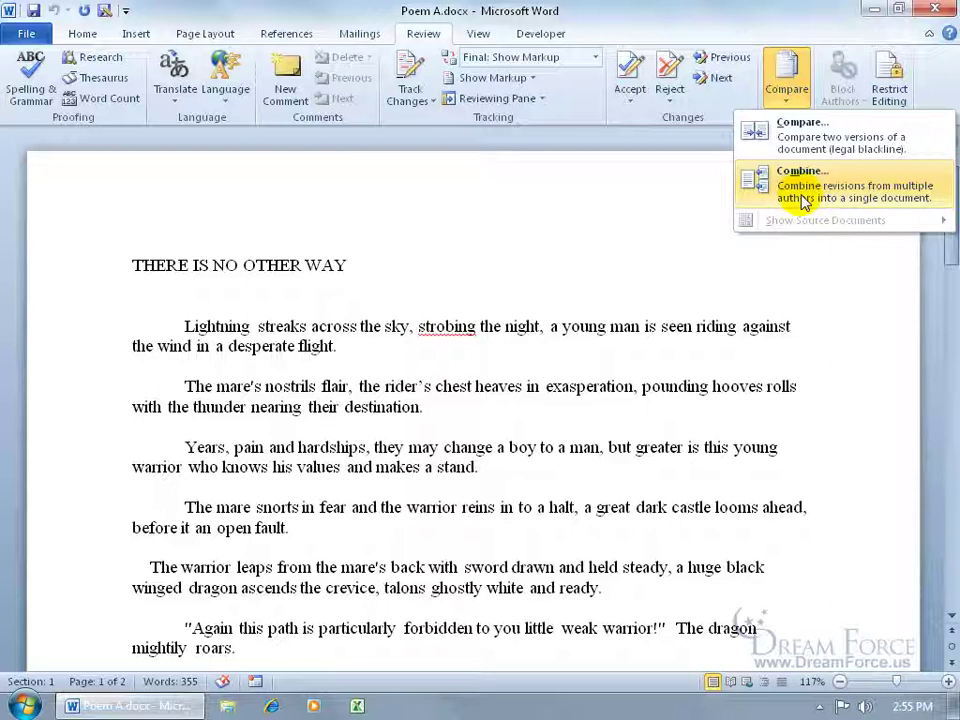
pyautogui.click(810, 140)
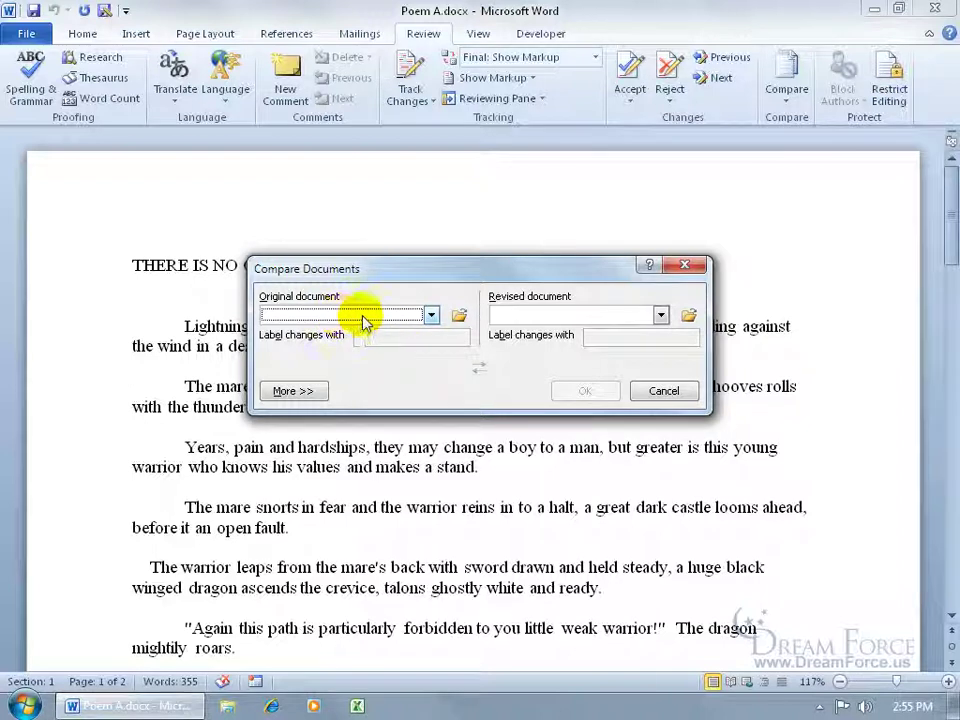
pyautogui.click(459, 316)
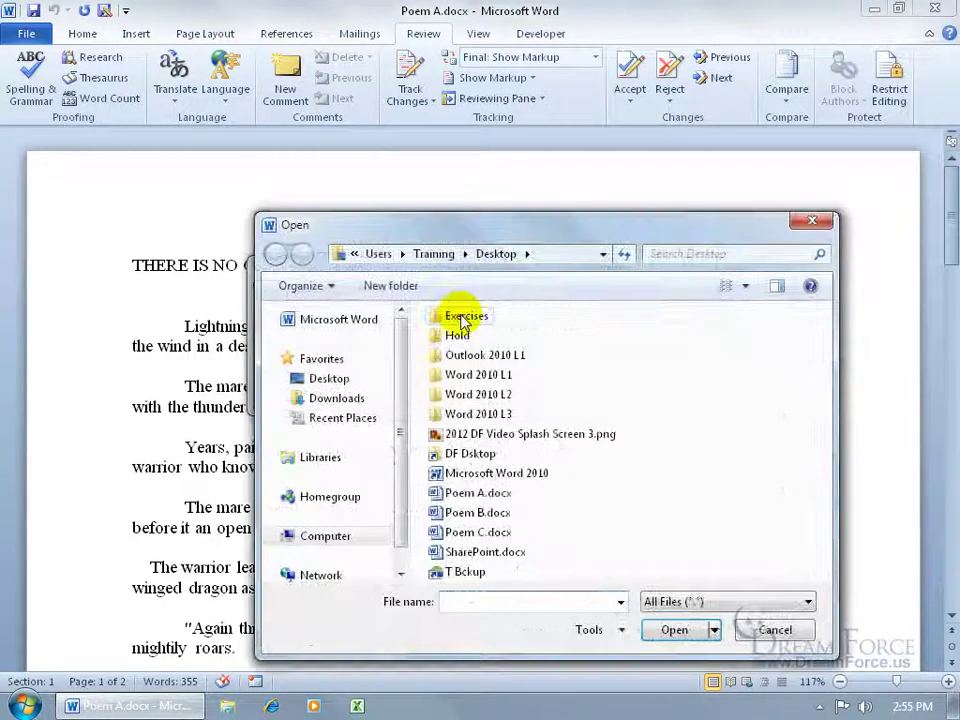
pyautogui.click(340, 380)
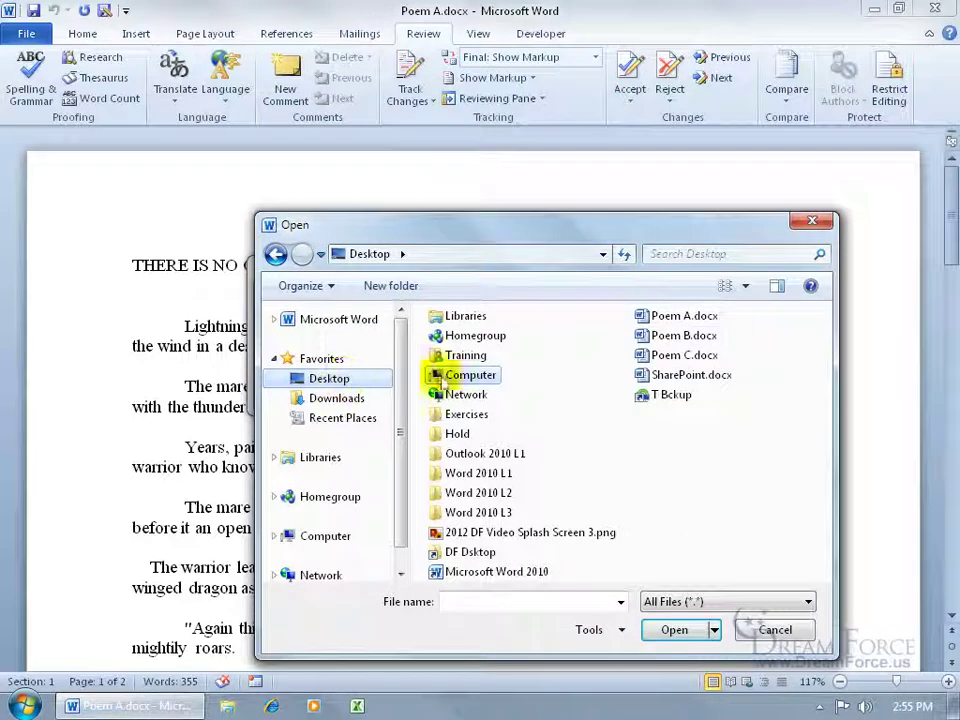
pyautogui.click(660, 318)
pyautogui.doubleClick(662, 318)
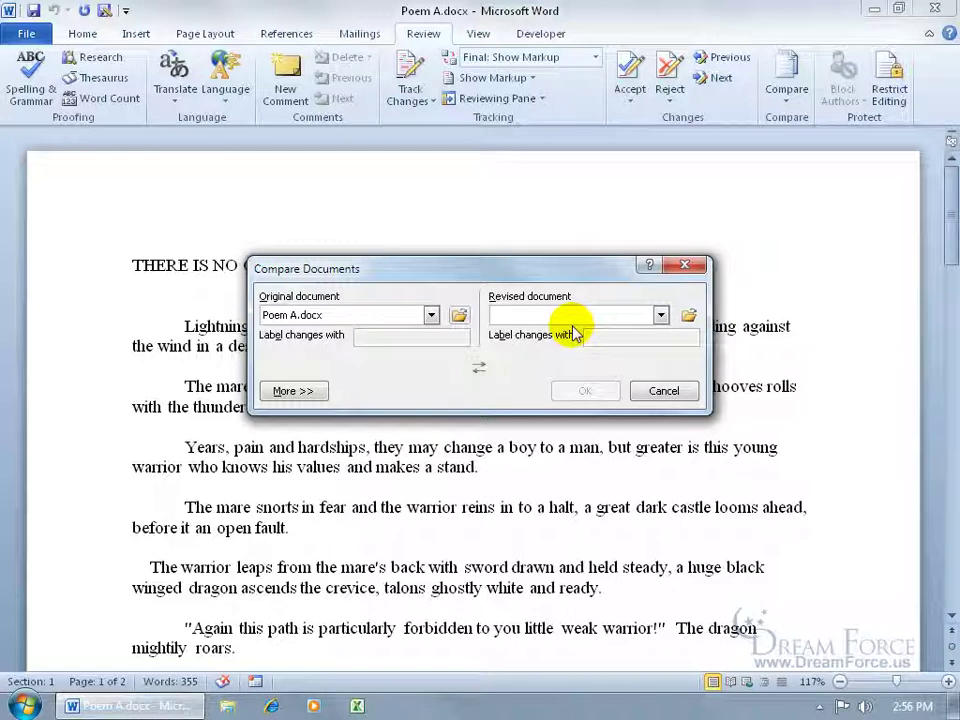
# Step: Browse to Poem B.docx and set it as the revised document
pyautogui.click(660, 315)
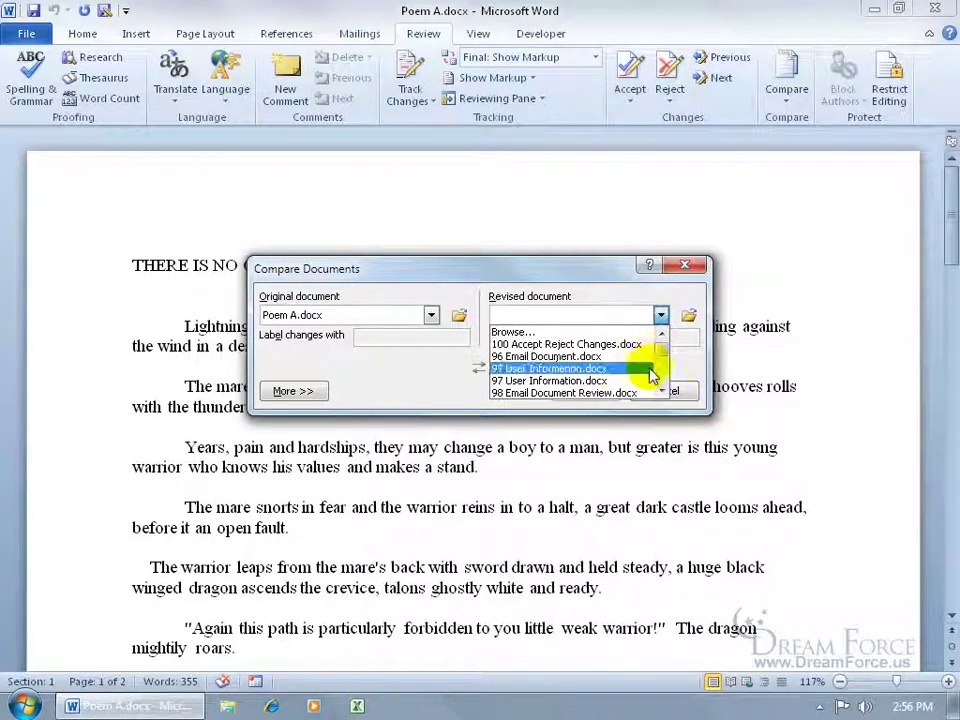
pyautogui.click(566, 332)
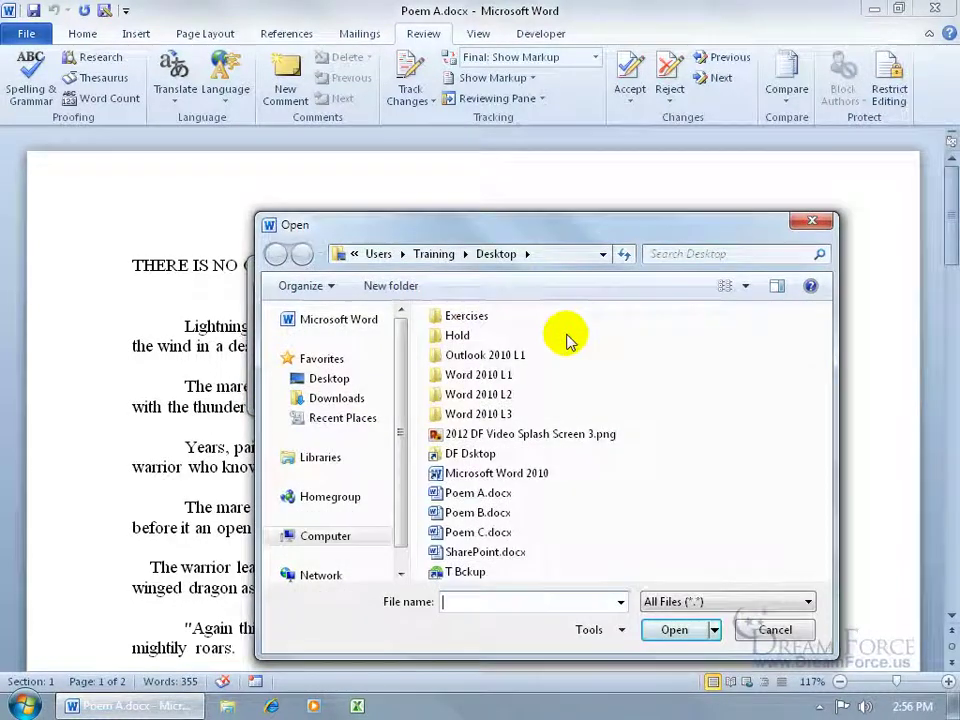
pyautogui.doubleClick(478, 514)
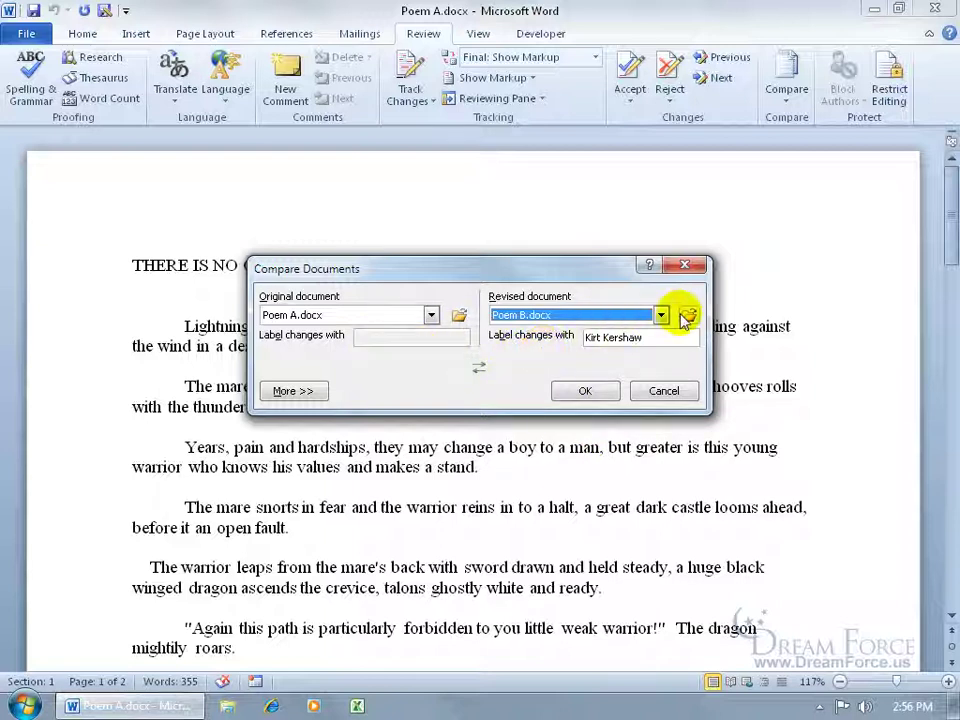
# Step: Swap the original and revised documents and back, review the More settings, and run the comparison
pyautogui.click(479, 369)
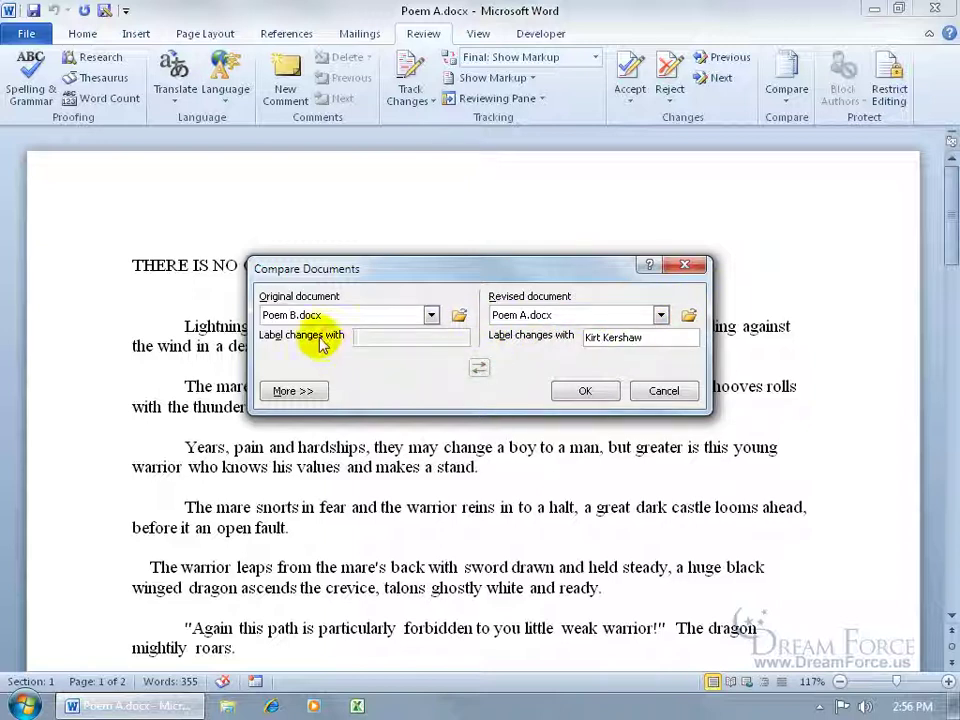
pyautogui.click(479, 369)
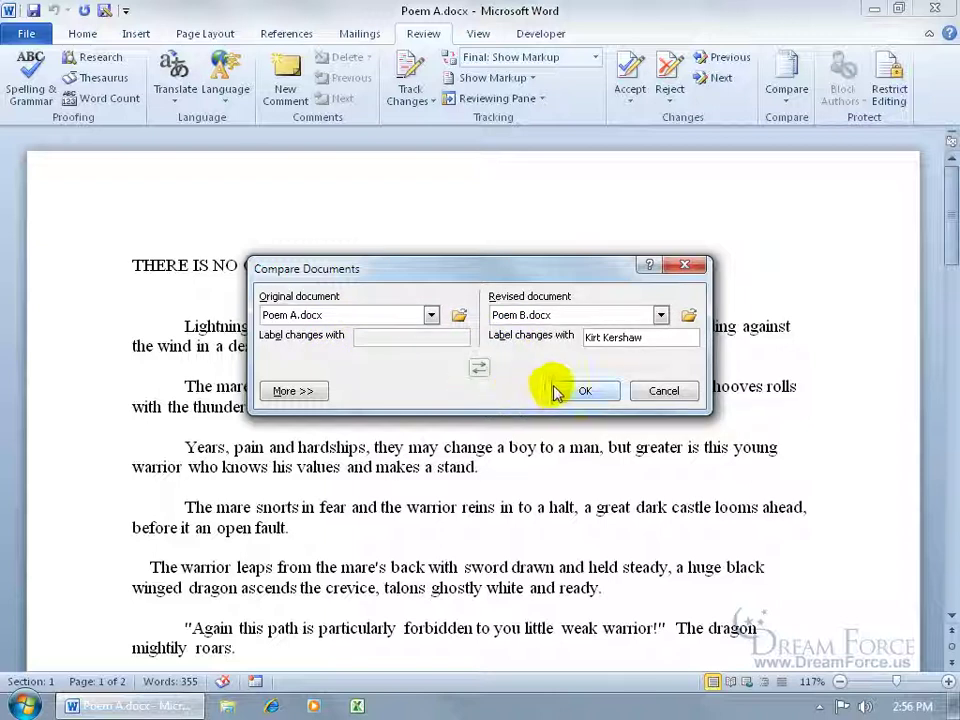
pyautogui.click(302, 391)
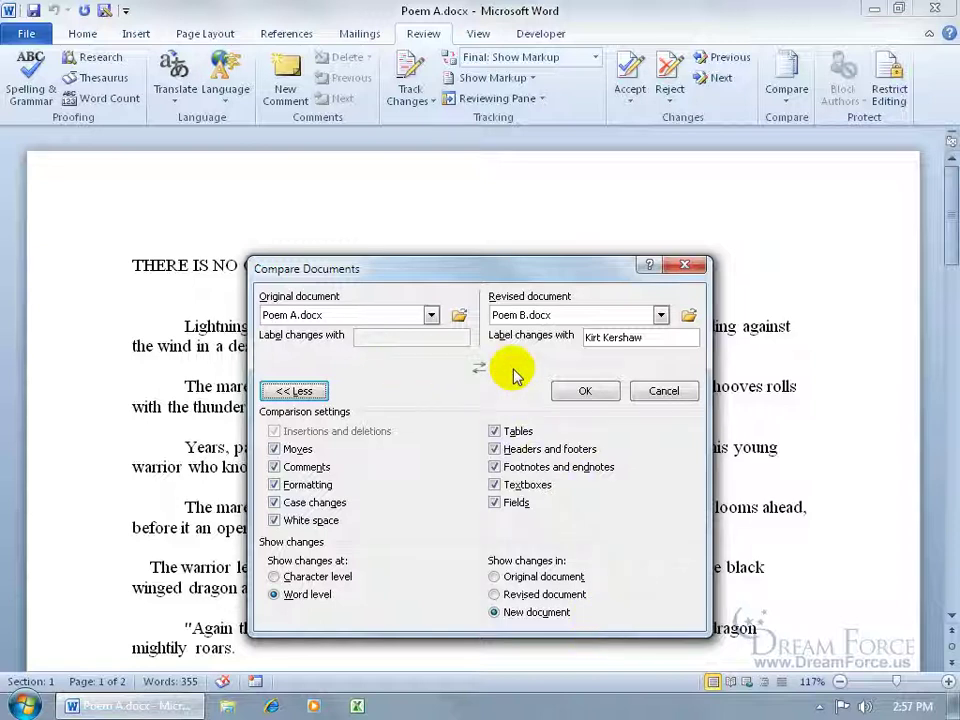
pyautogui.click(572, 391)
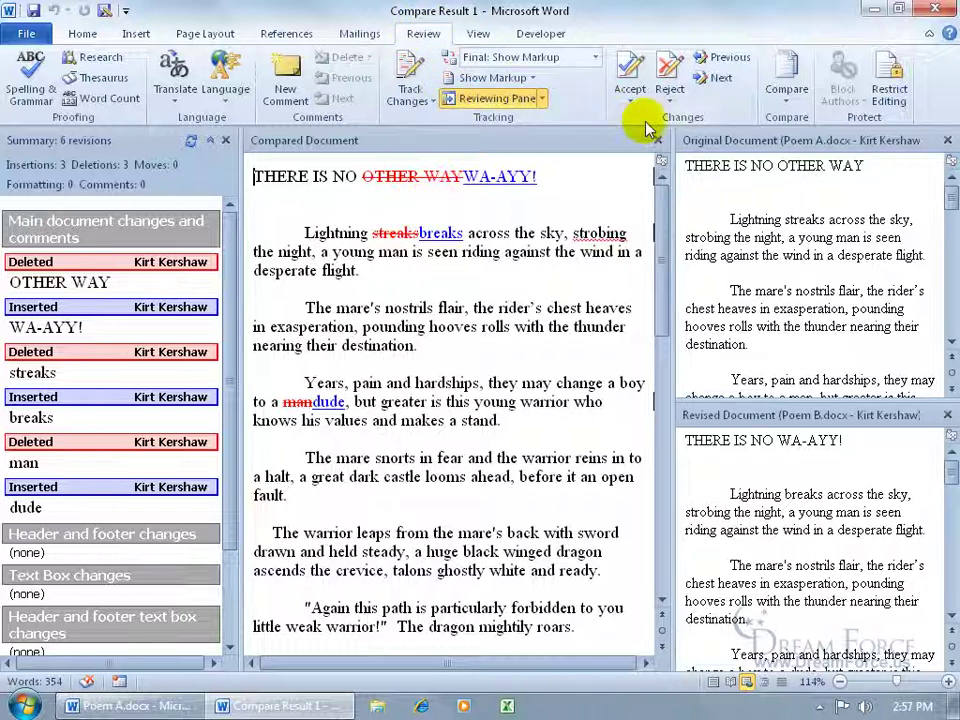
# Step: Reject the OTHER WAY deletion and WA-AYY! insertion, then trim the deleted 'streaks' to 'streak'
pyautogui.click(720, 78)
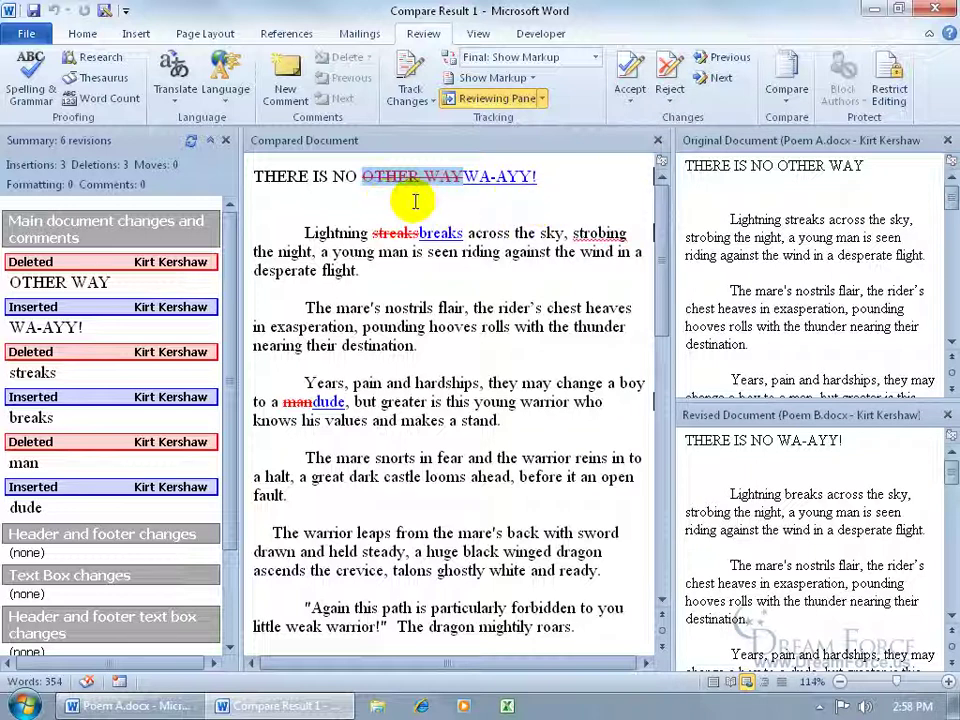
pyautogui.click(669, 72)
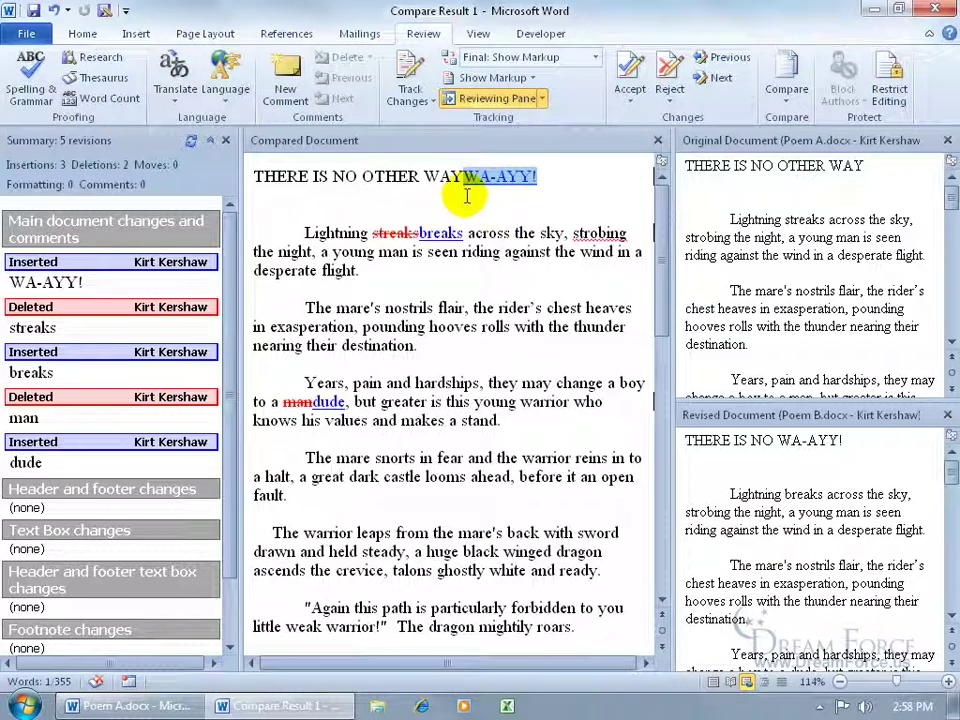
pyautogui.click(669, 82)
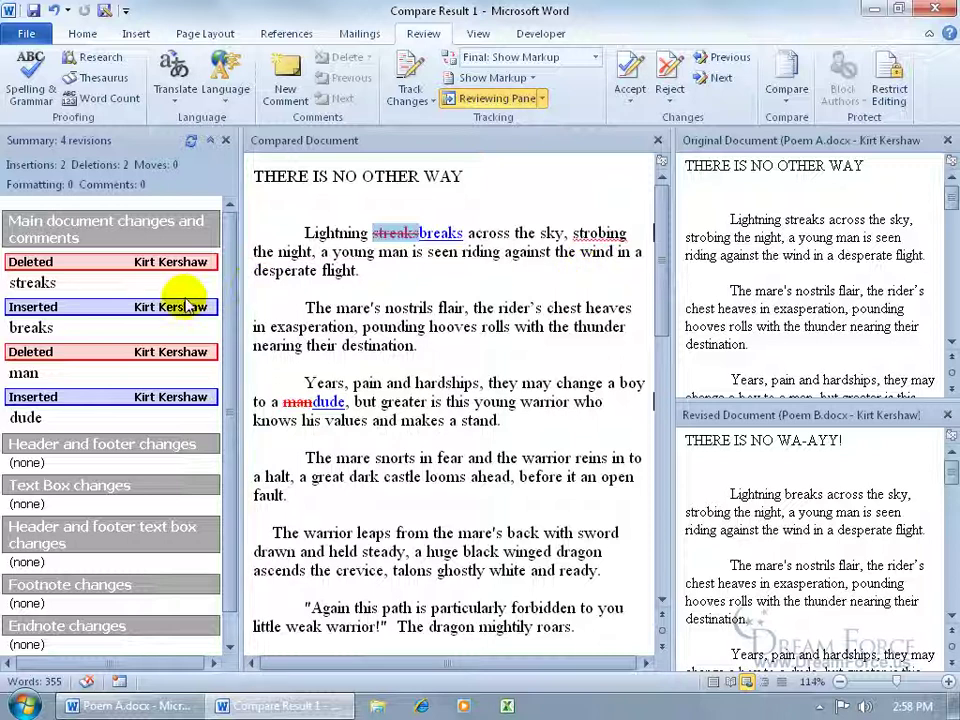
pyautogui.click(43, 283)
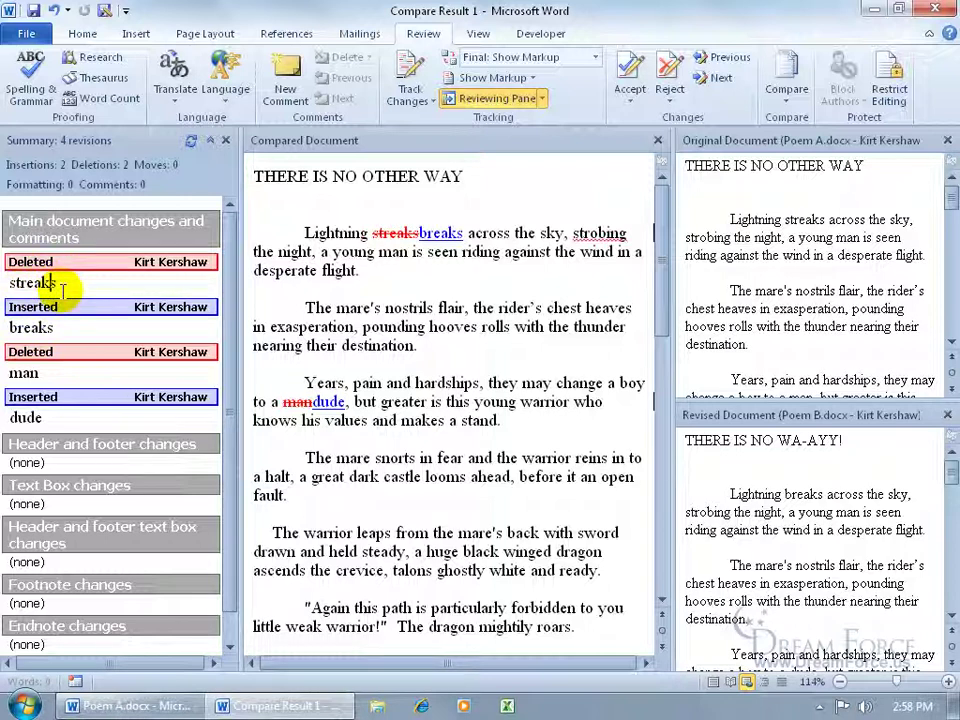
pyautogui.press('BackSpace')
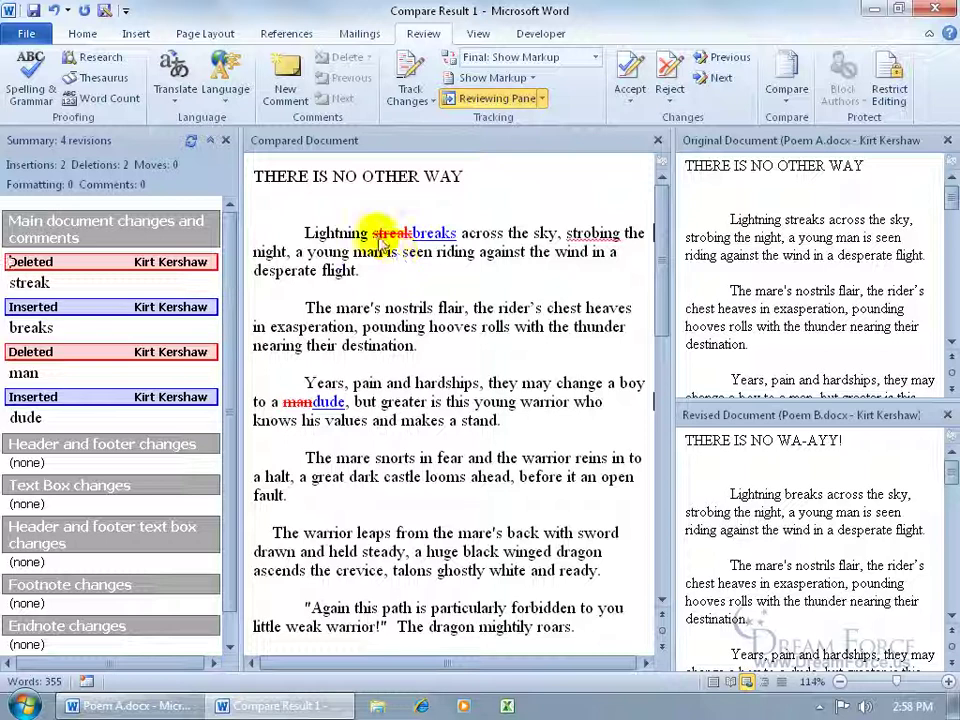
# Step: Preview Final and Original: Show Markup, then settle on the Original view without markup
pyautogui.click(597, 60)
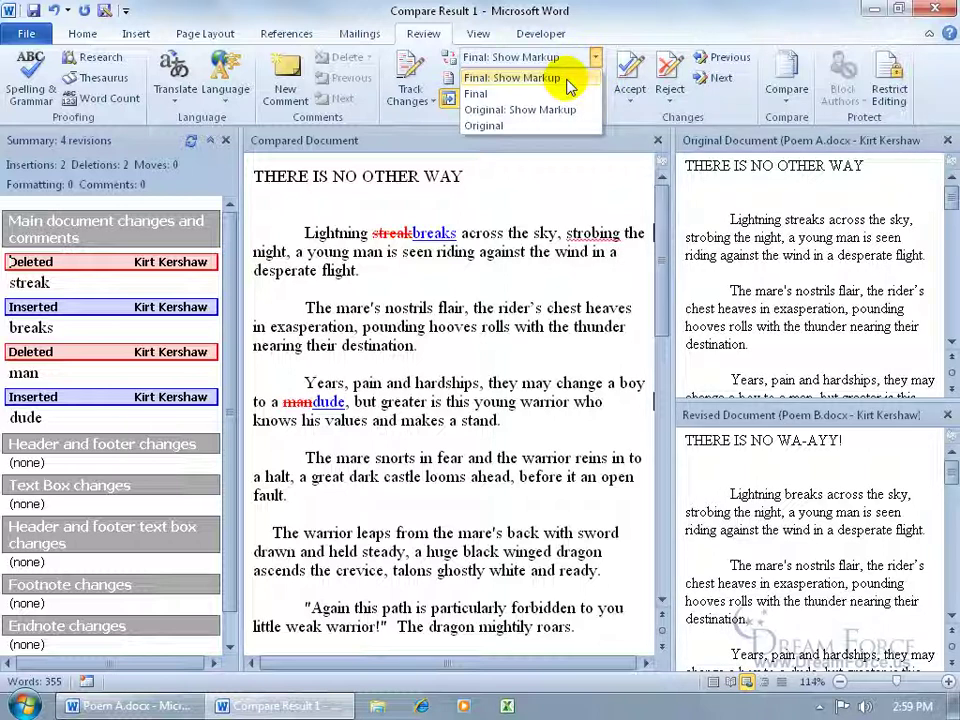
pyautogui.click(495, 93)
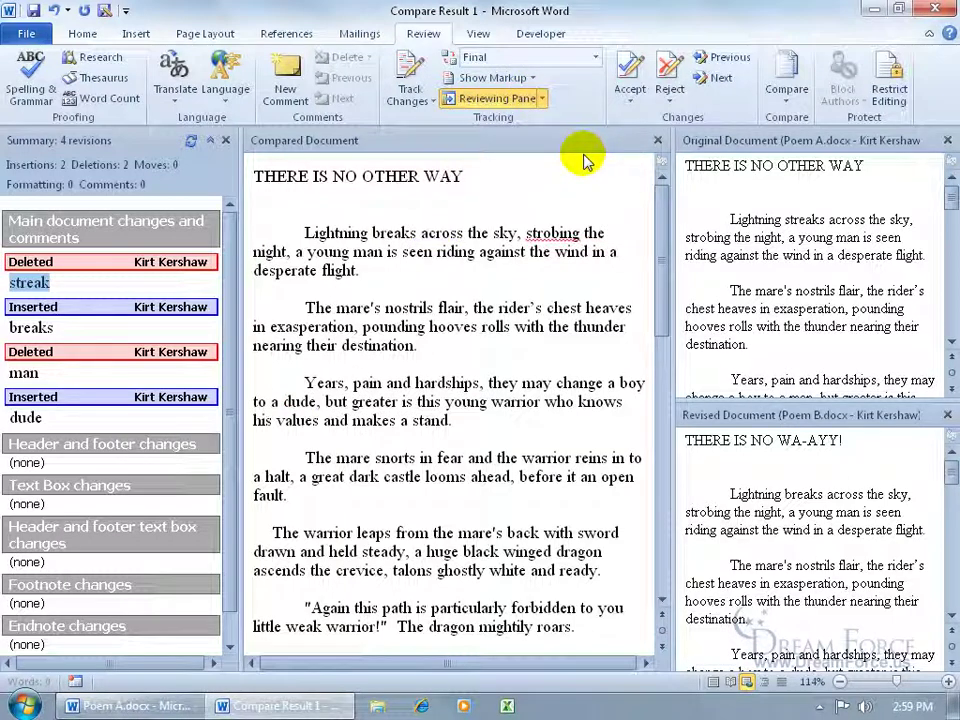
pyautogui.click(595, 57)
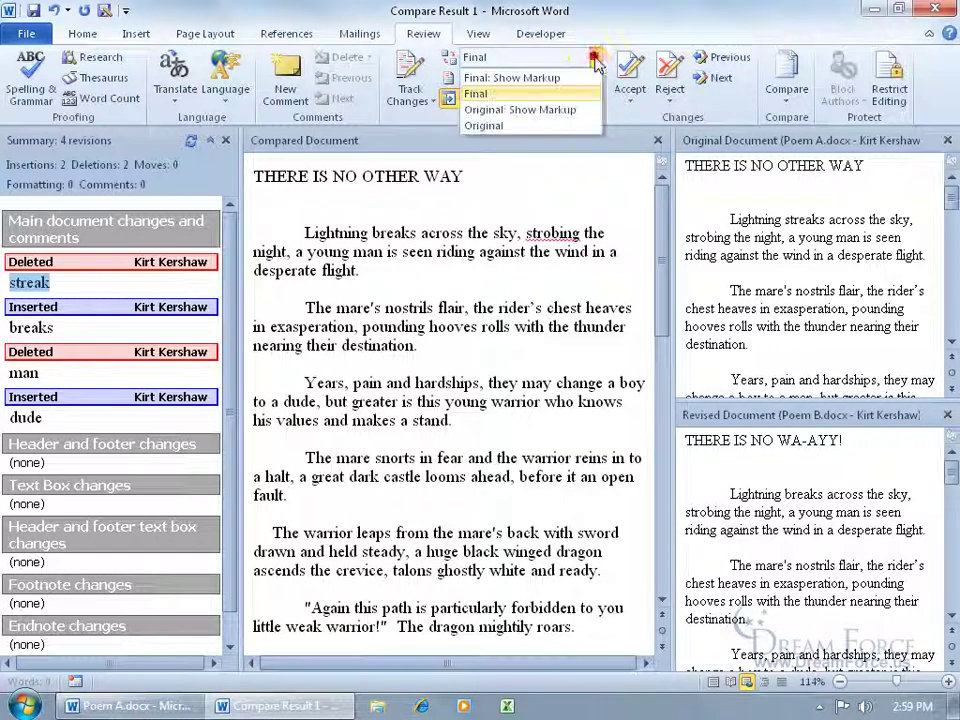
pyautogui.click(583, 110)
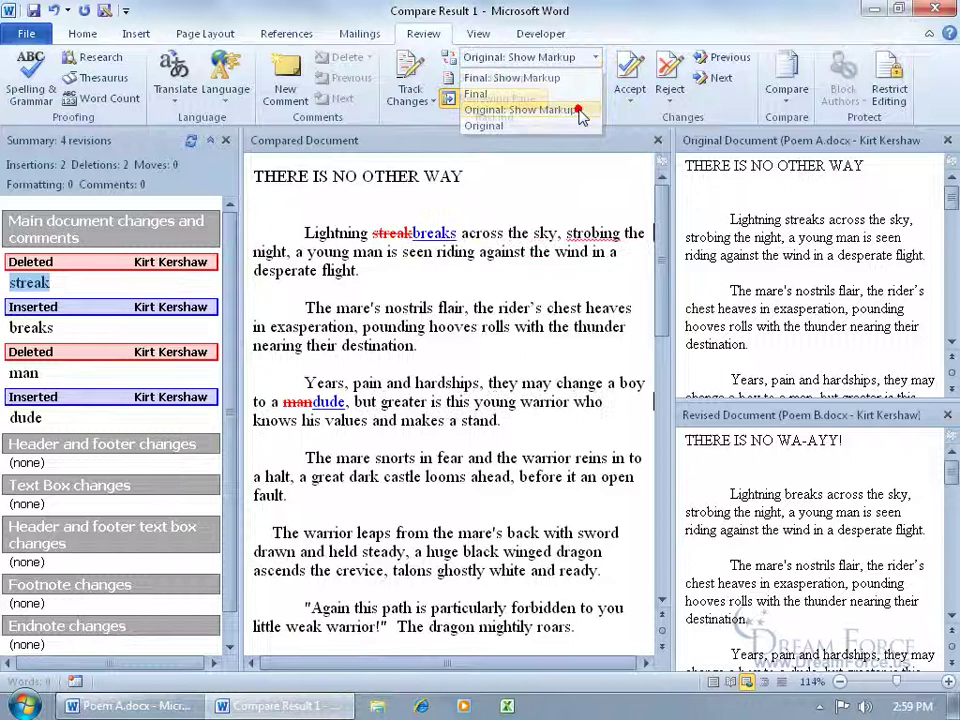
pyautogui.click(596, 60)
pyautogui.click(566, 126)
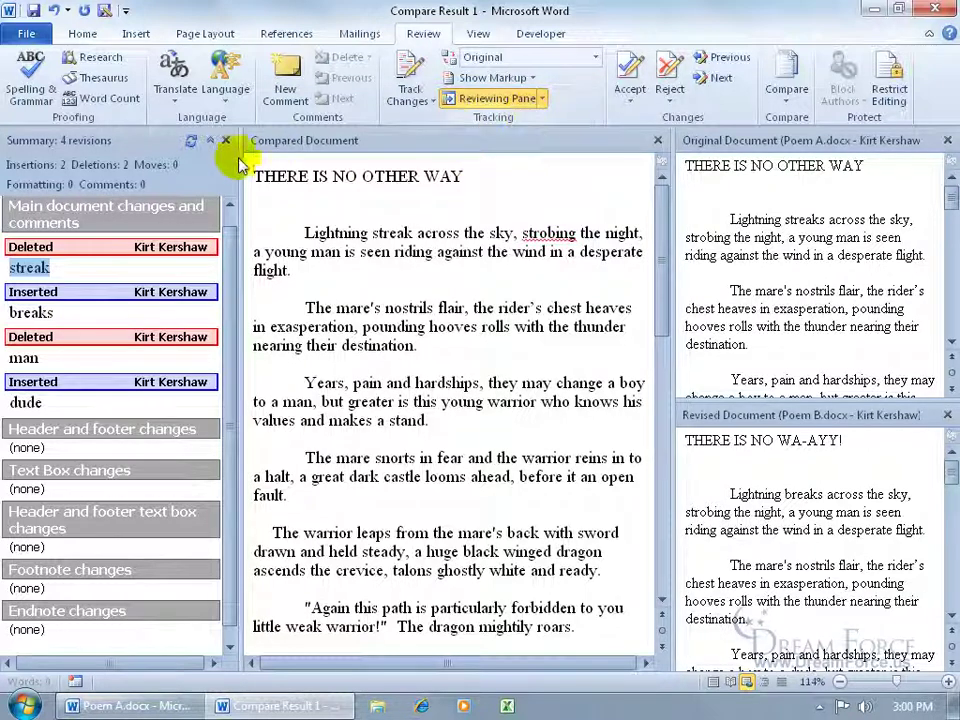
pyautogui.click(542, 100)
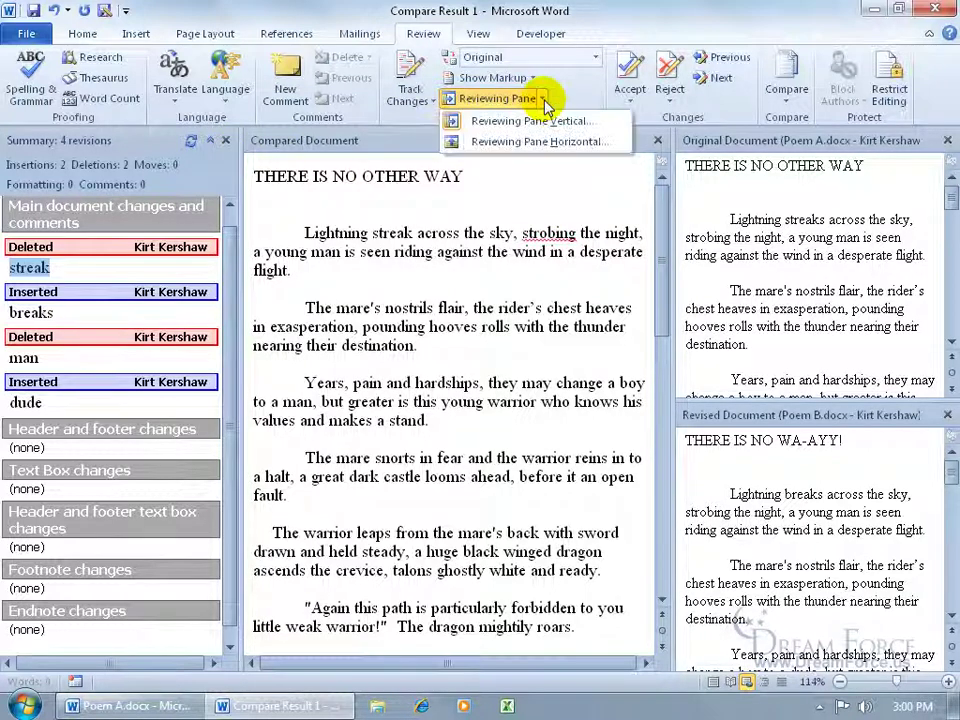
# Step: Set the Reviewing Pane to horizontal, close it, and switch back to Final: Show Markup
pyautogui.click(515, 141)
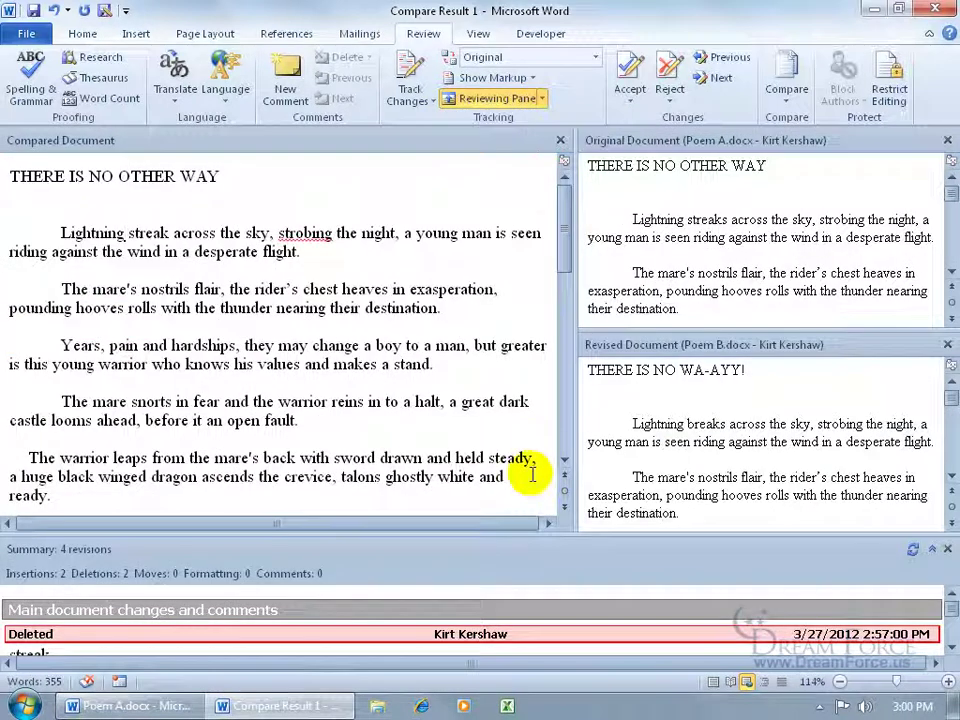
pyautogui.click(947, 549)
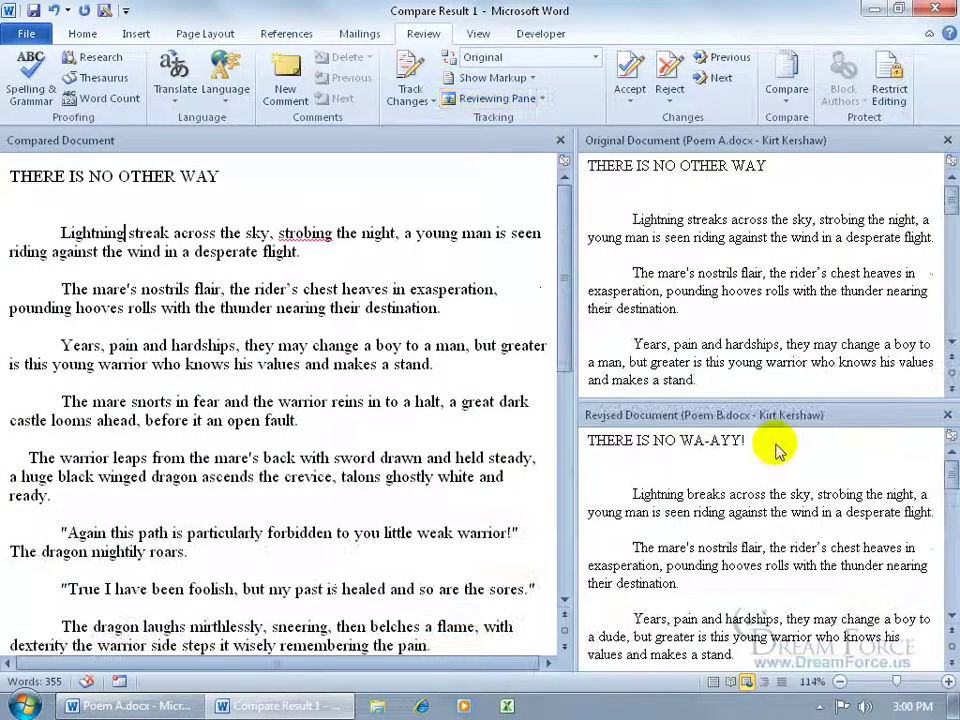
pyautogui.click(596, 57)
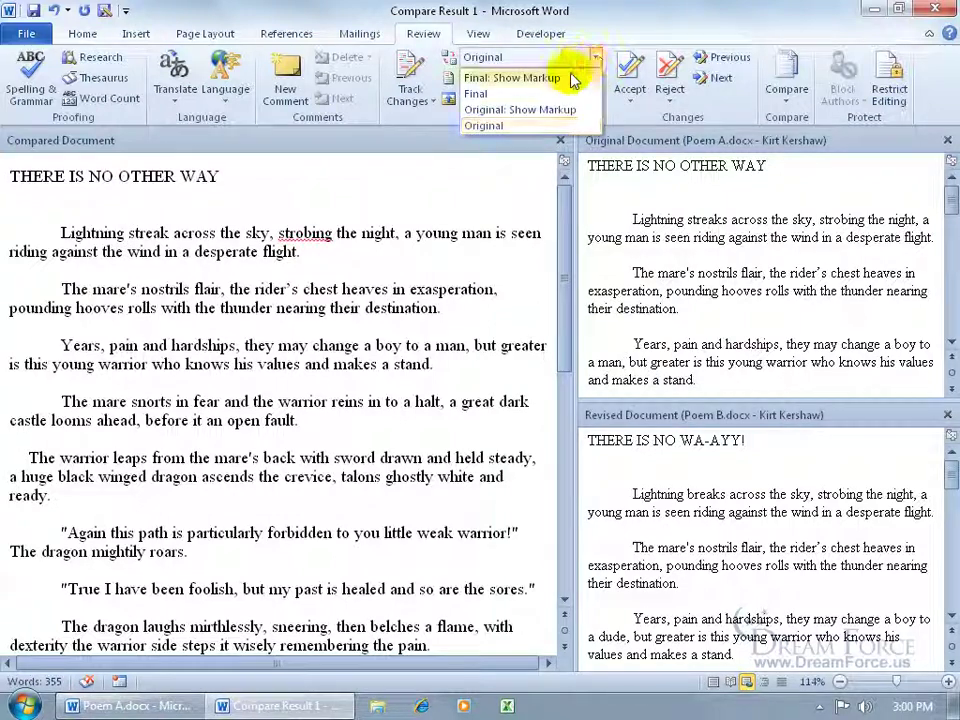
pyautogui.click(535, 78)
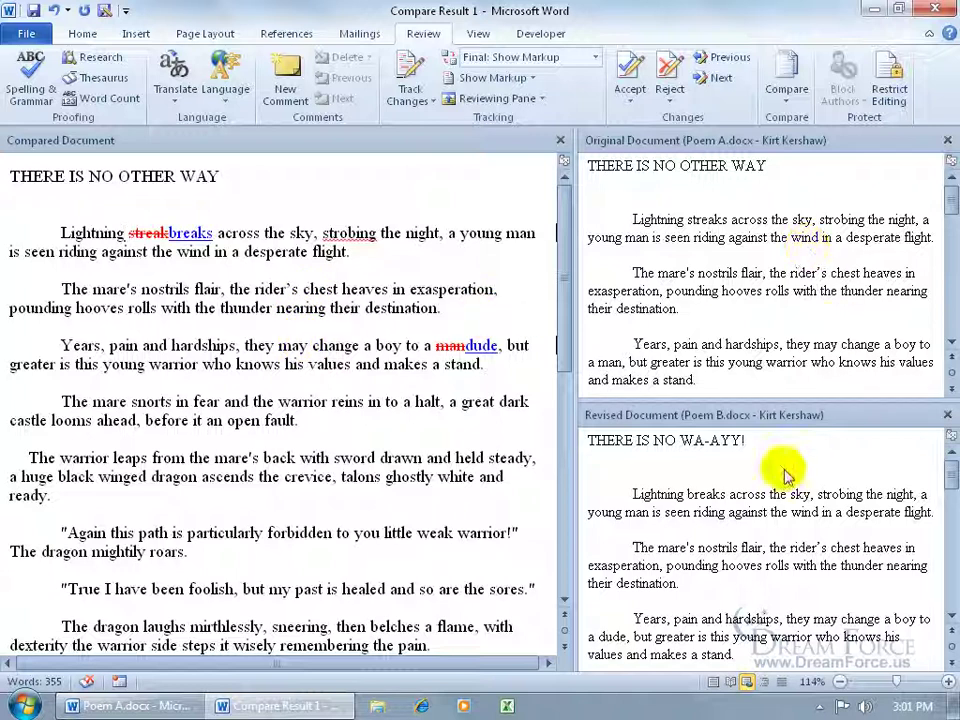
# Step: Show only the original source, then only the revised source, then hide both source documents
pyautogui.click(788, 95)
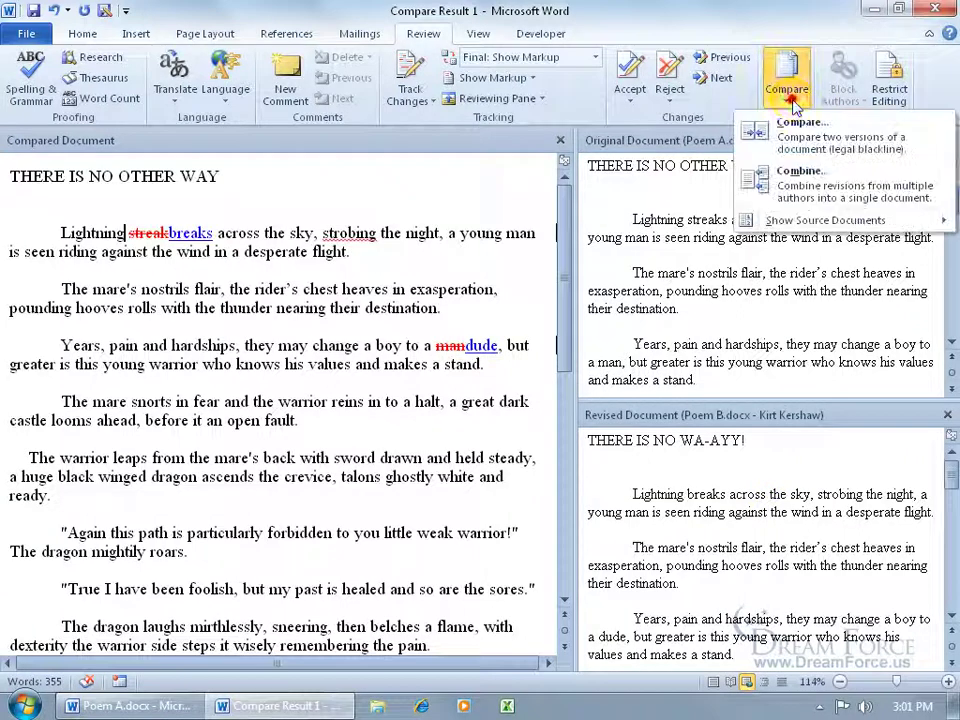
pyautogui.moveTo(803, 222)
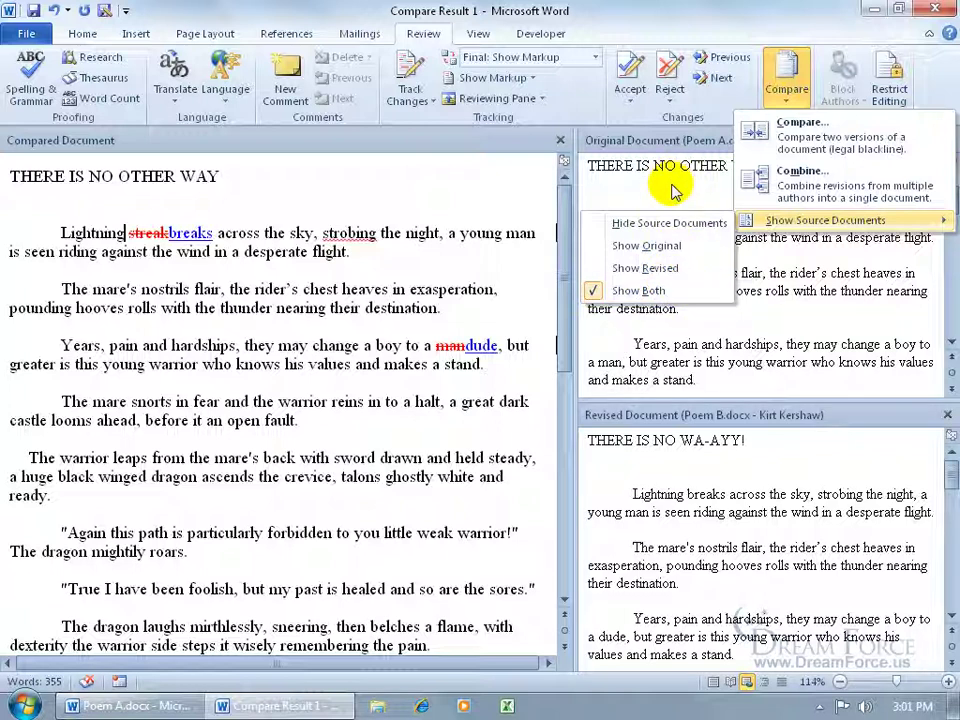
pyautogui.click(660, 250)
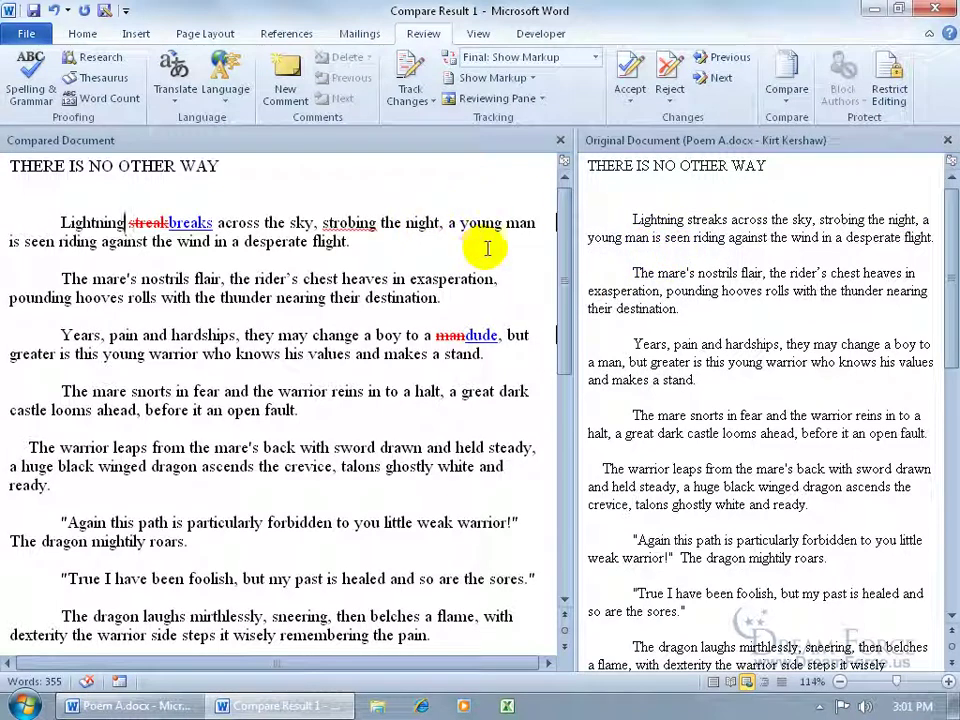
pyautogui.click(786, 88)
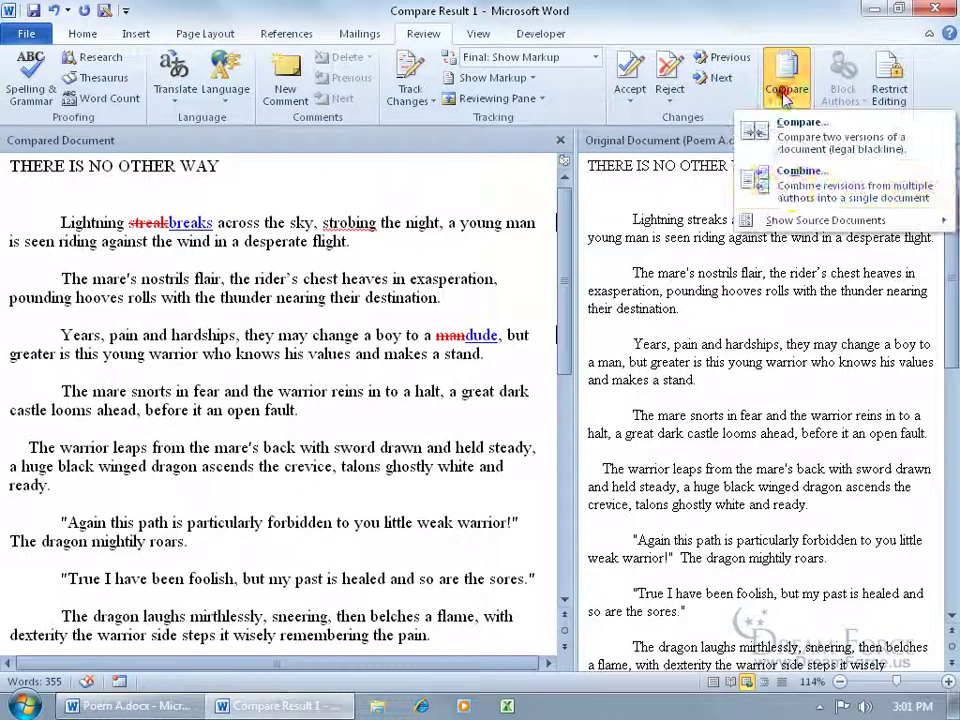
pyautogui.click(695, 268)
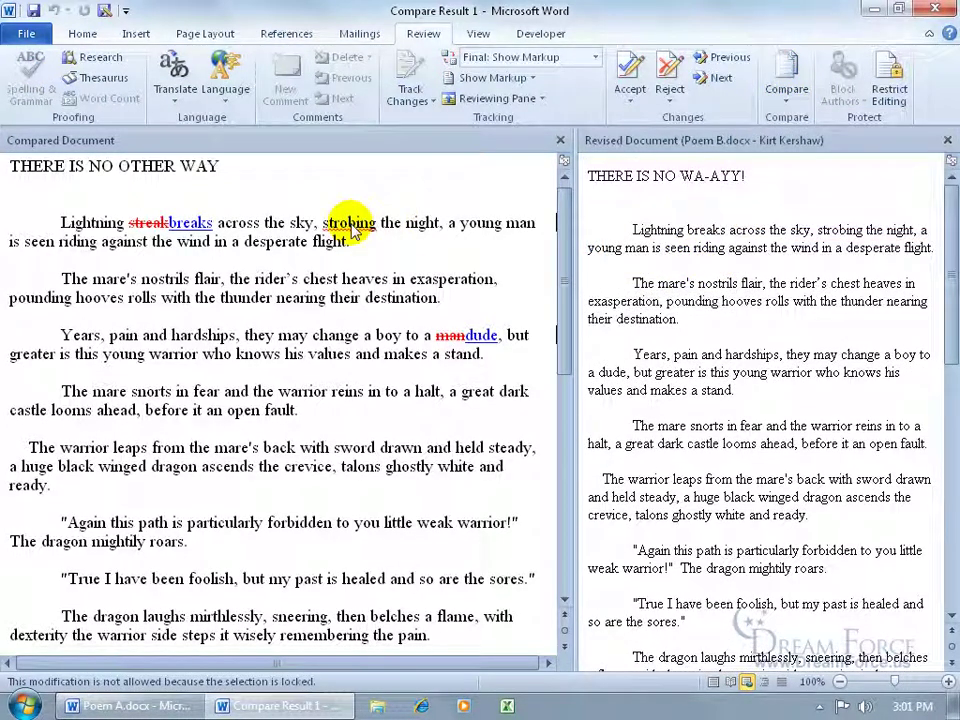
pyautogui.click(786, 90)
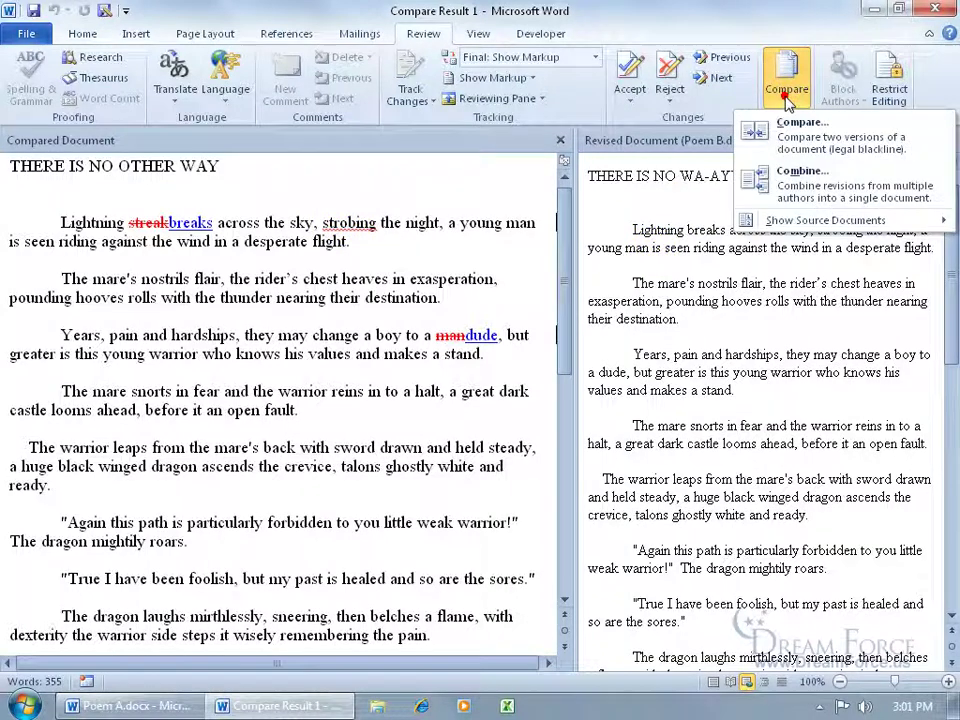
pyautogui.moveTo(790, 221)
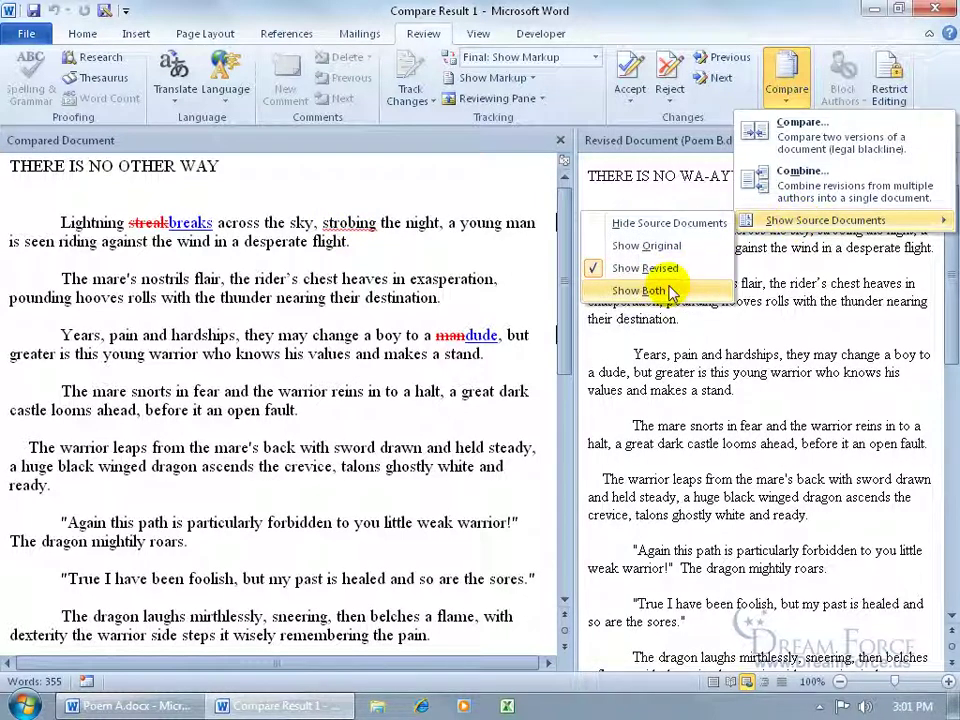
pyautogui.click(645, 218)
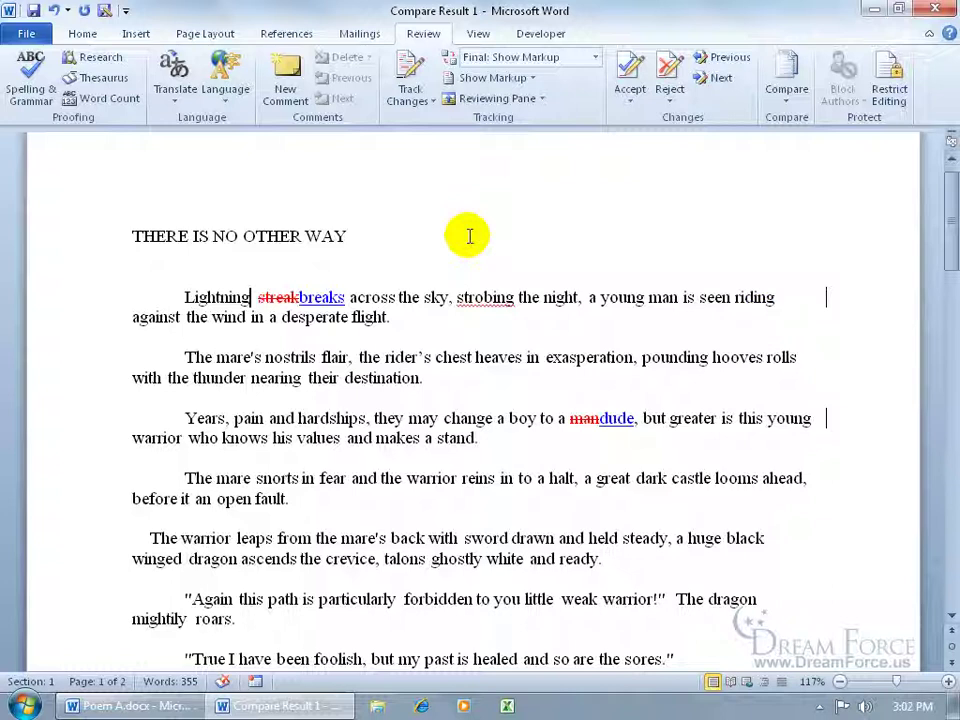
# Step: Reject the streak→breaks and man→dude changes and dismiss the no-tracked-changes message
pyautogui.click(716, 78)
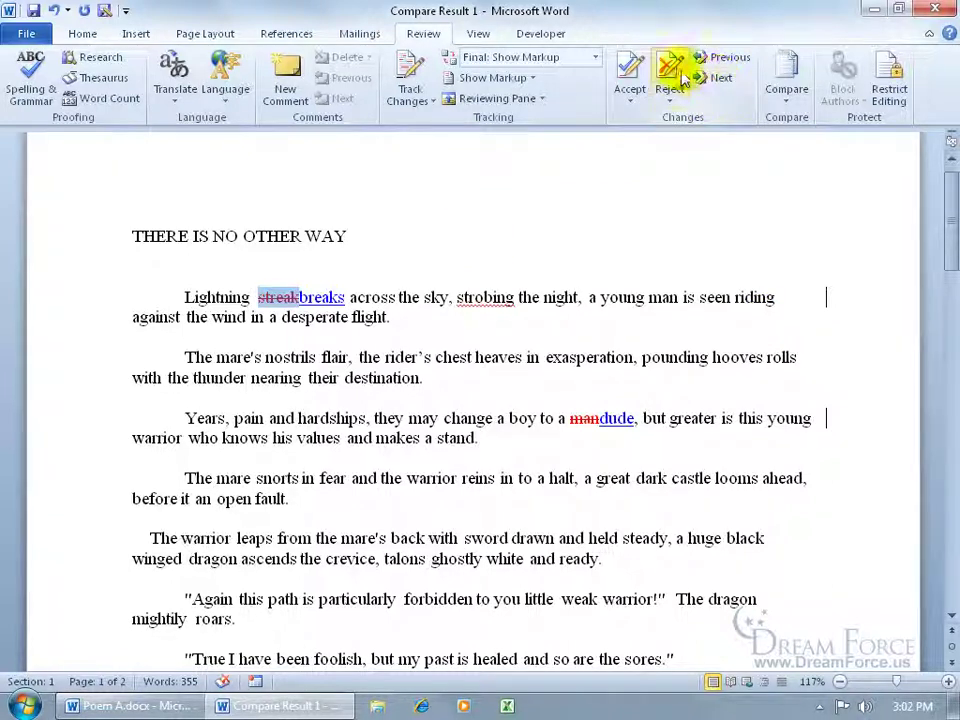
pyautogui.click(672, 70)
pyautogui.click(672, 70)
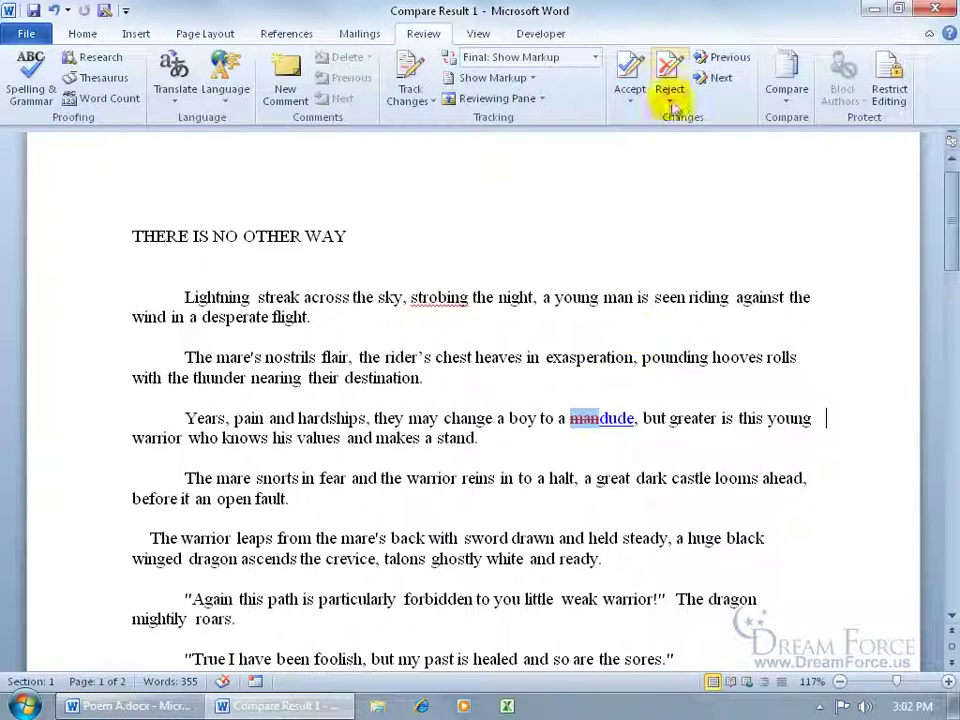
pyautogui.click(671, 72)
pyautogui.click(671, 72)
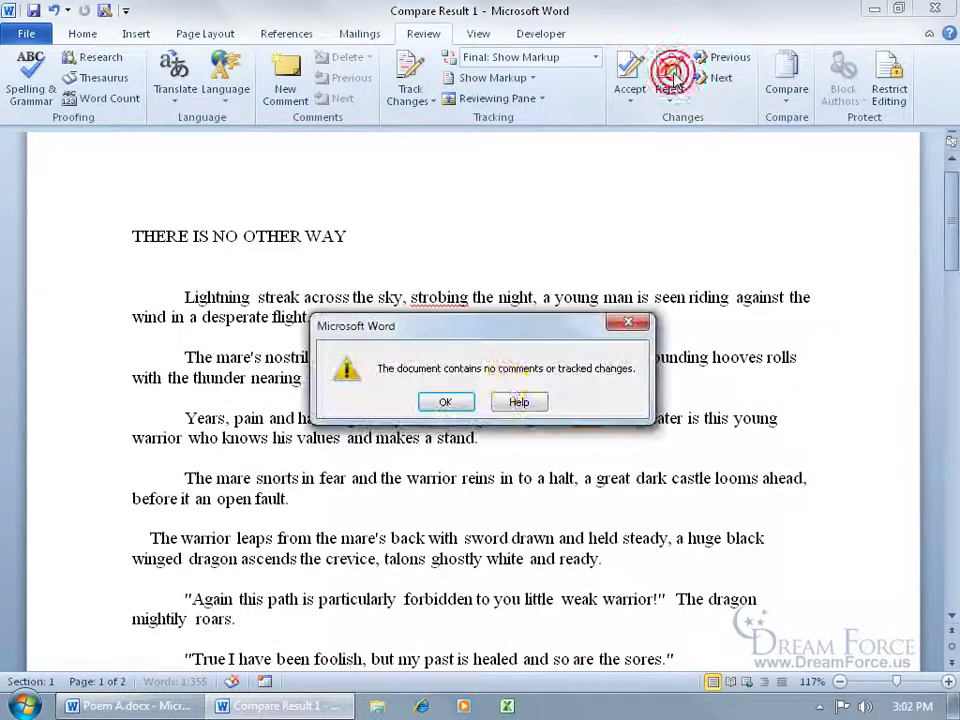
pyautogui.click(445, 401)
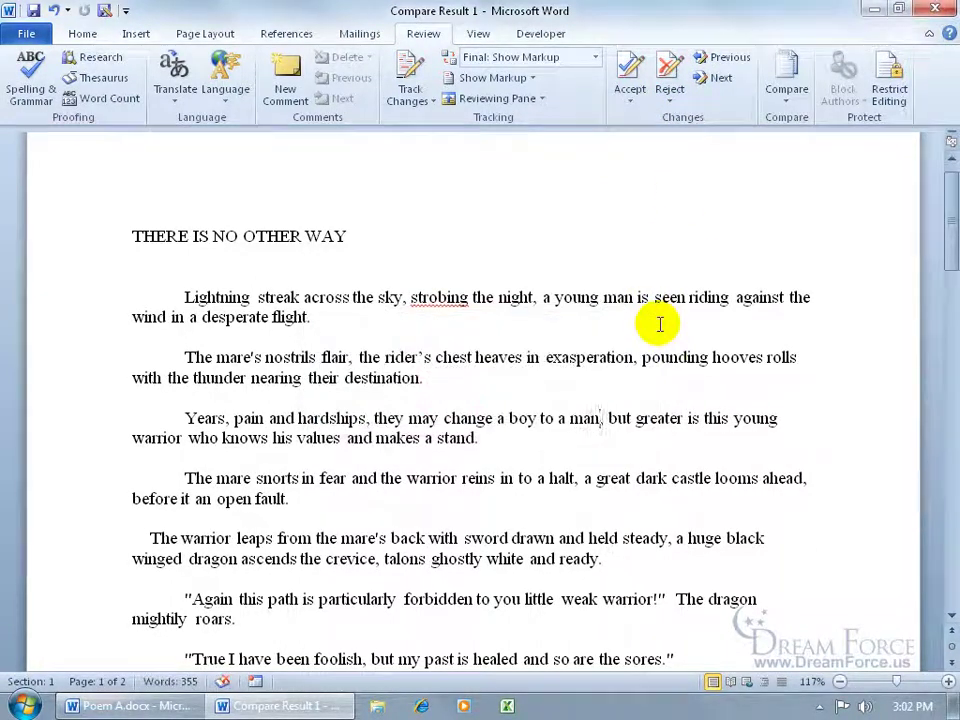
# Step: Begin saving Compare Result 1 to the Desktop, then cancel the Save As dialog
pyautogui.click(33, 11)
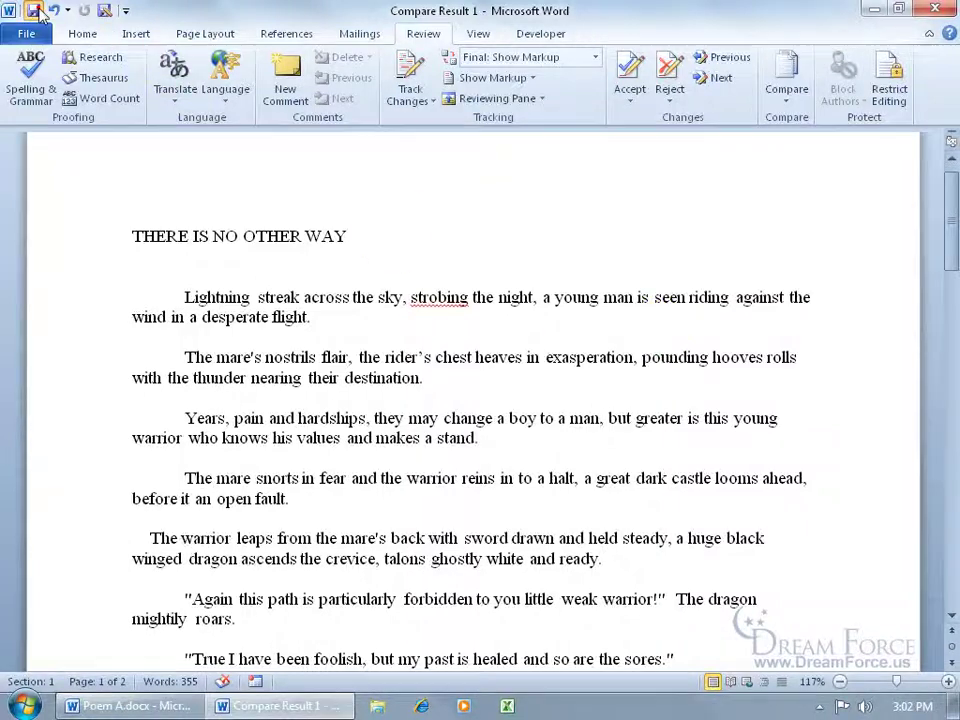
pyautogui.click(58, 166)
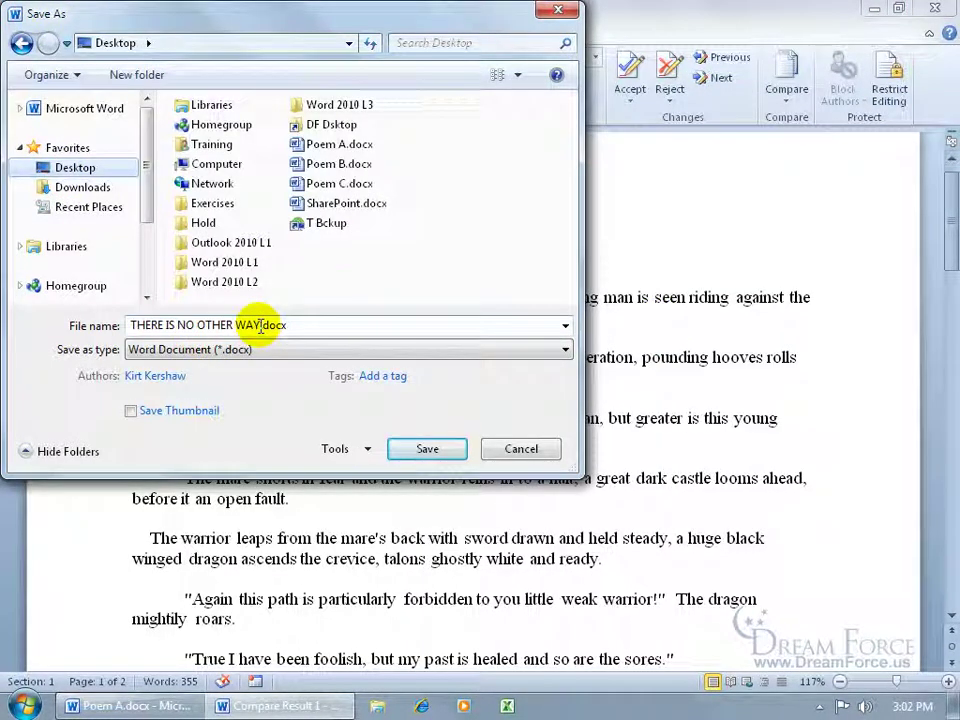
pyautogui.click(495, 447)
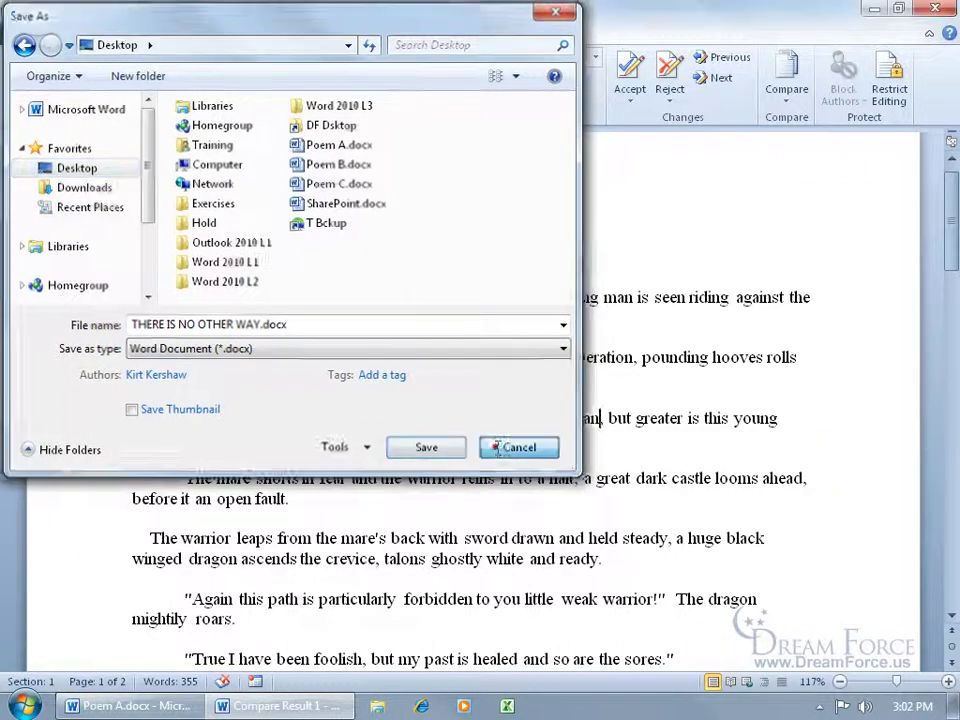
# Step: Close Compare Result 1 without saving, then close Poem A.docx
pyautogui.click(935, 8)
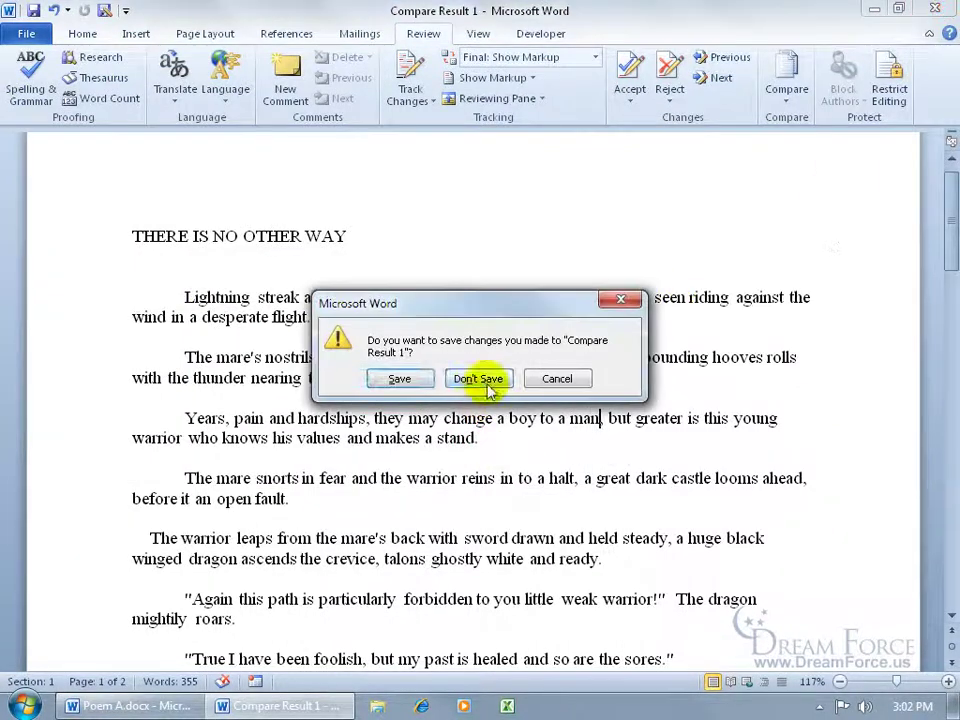
pyautogui.click(478, 379)
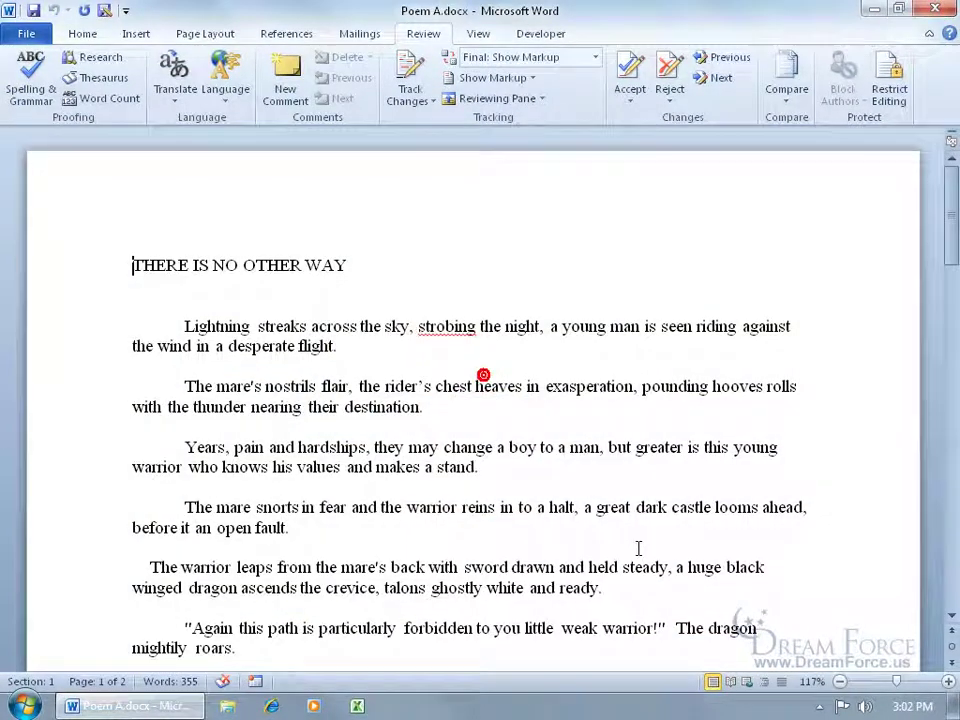
pyautogui.click(936, 10)
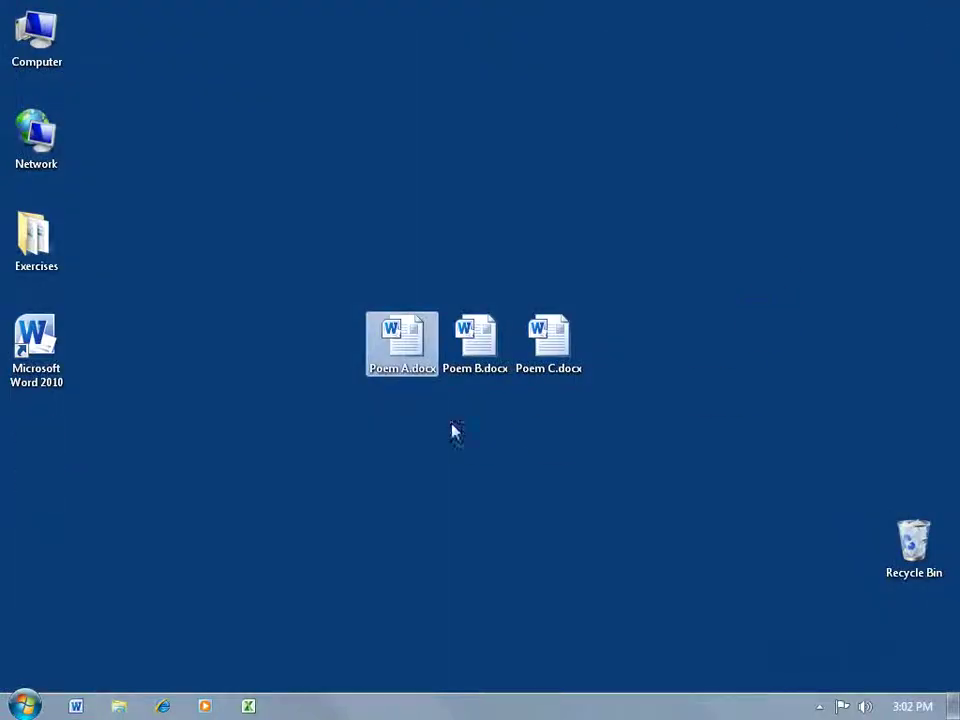
pyautogui.click(514, 470)
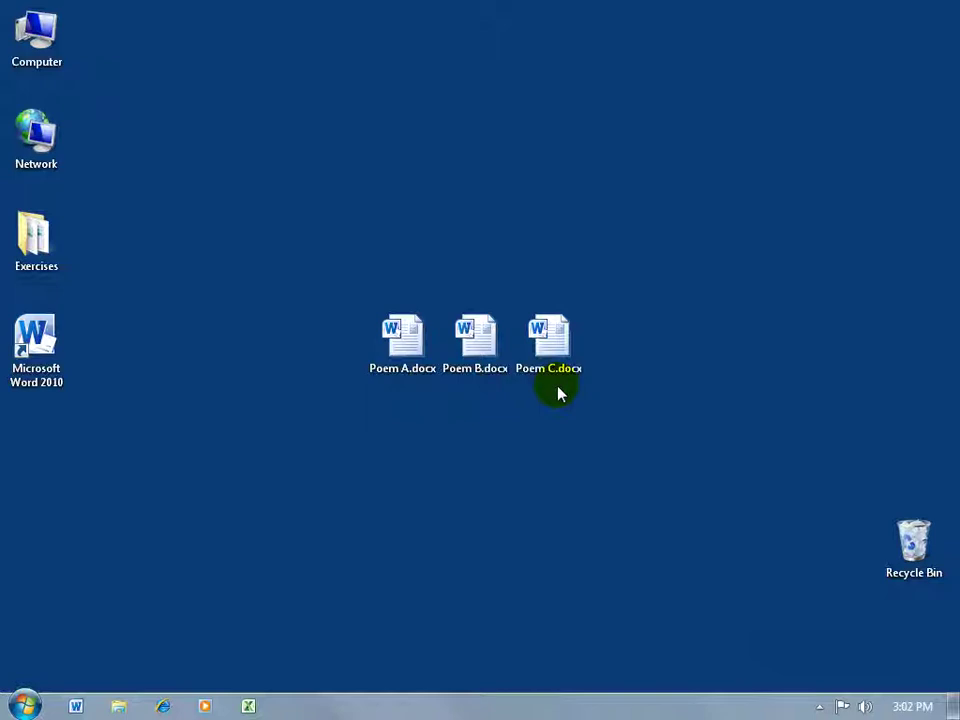
# Step: Open Poem A.docx and combine it as original with Poem B.docx as revised
pyautogui.doubleClick(405, 362)
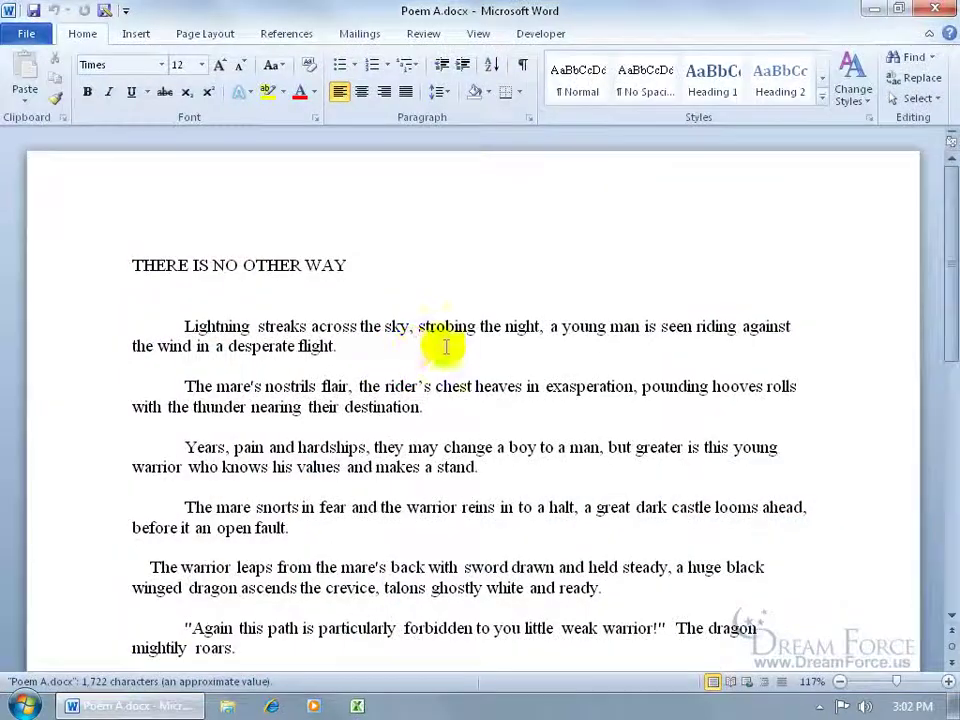
pyautogui.click(428, 37)
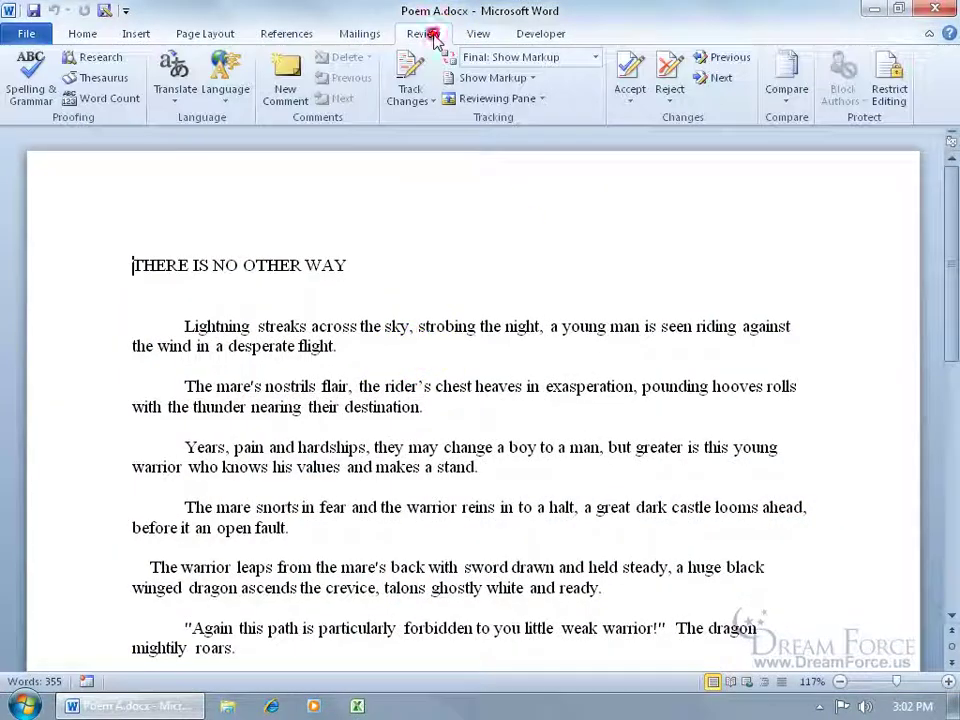
pyautogui.click(784, 92)
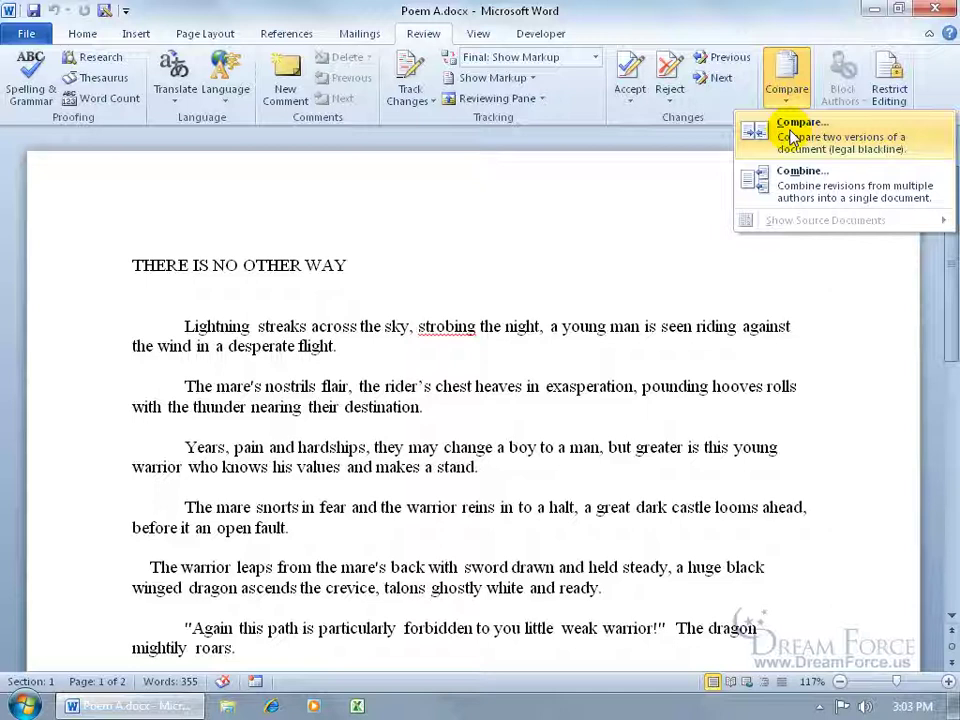
pyautogui.click(792, 183)
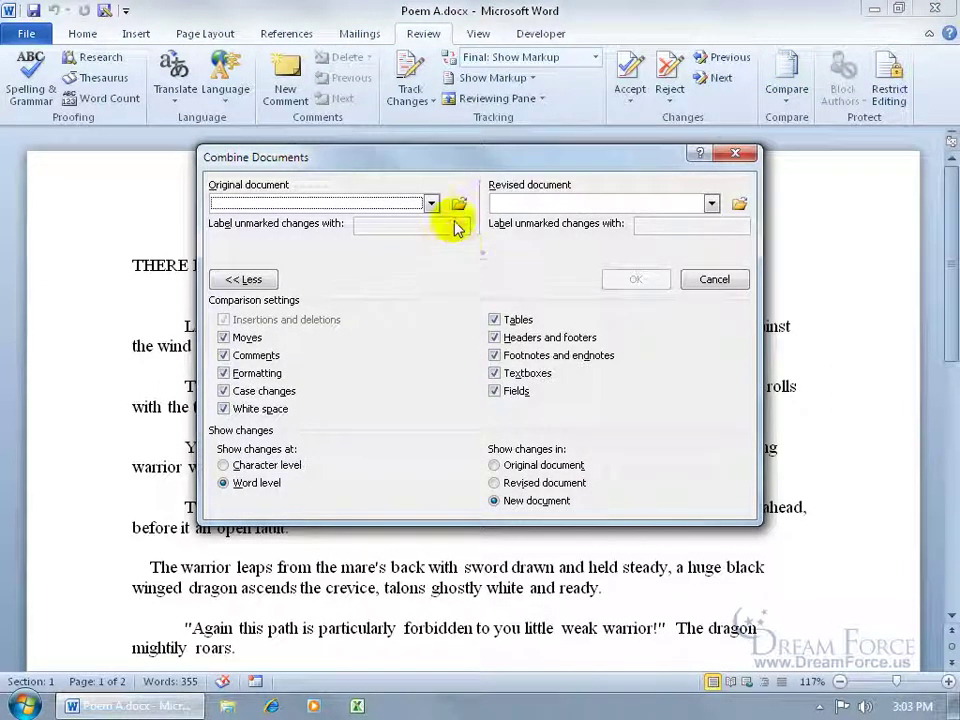
pyautogui.click(459, 203)
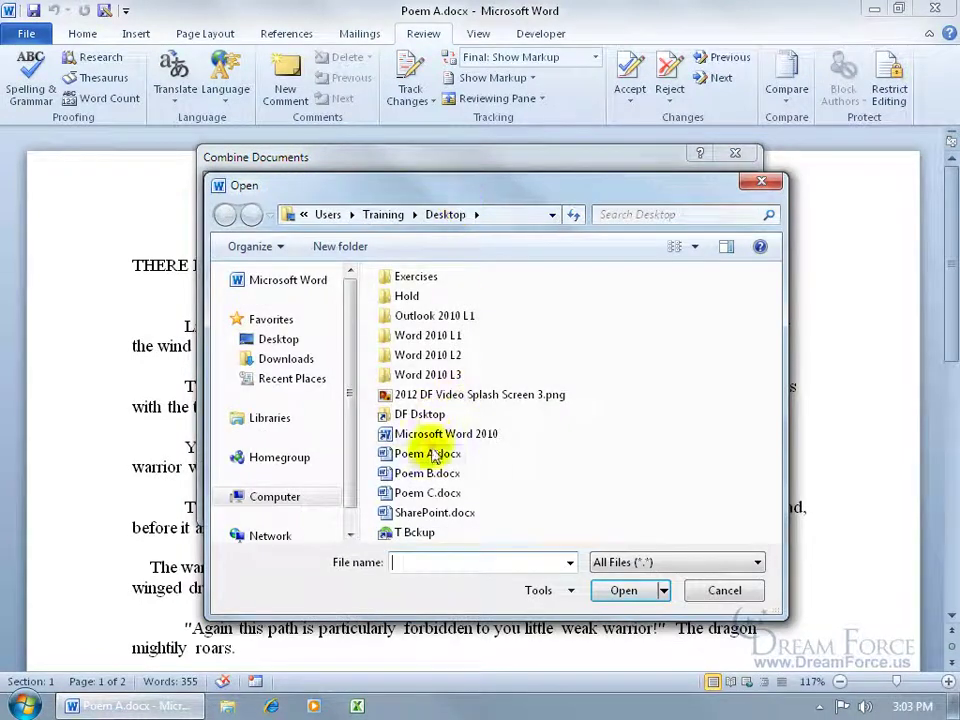
pyautogui.doubleClick(425, 455)
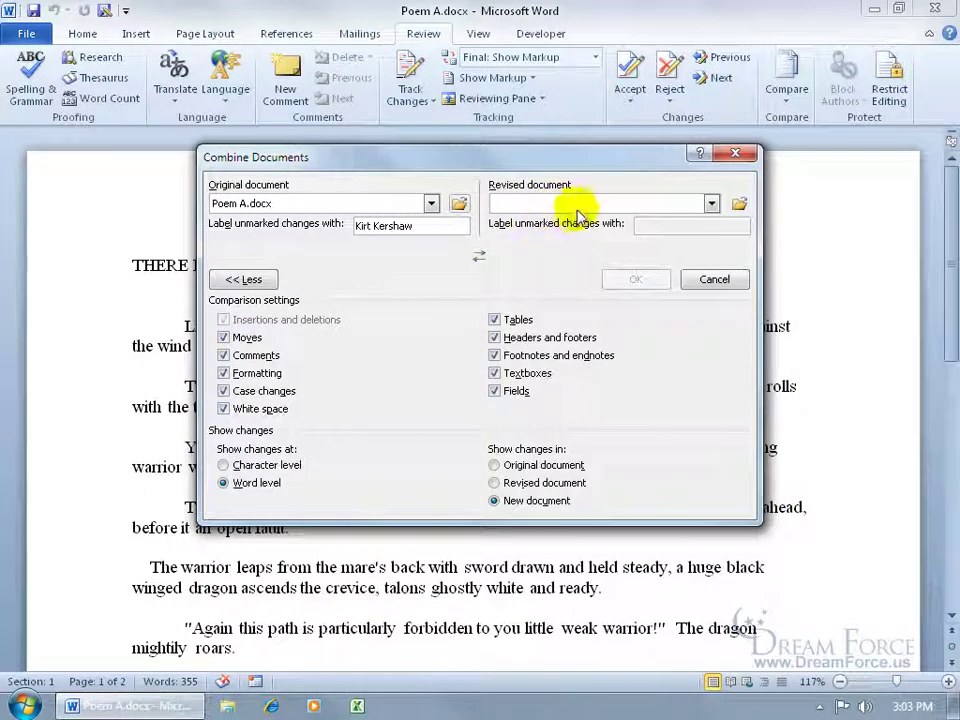
pyautogui.click(739, 203)
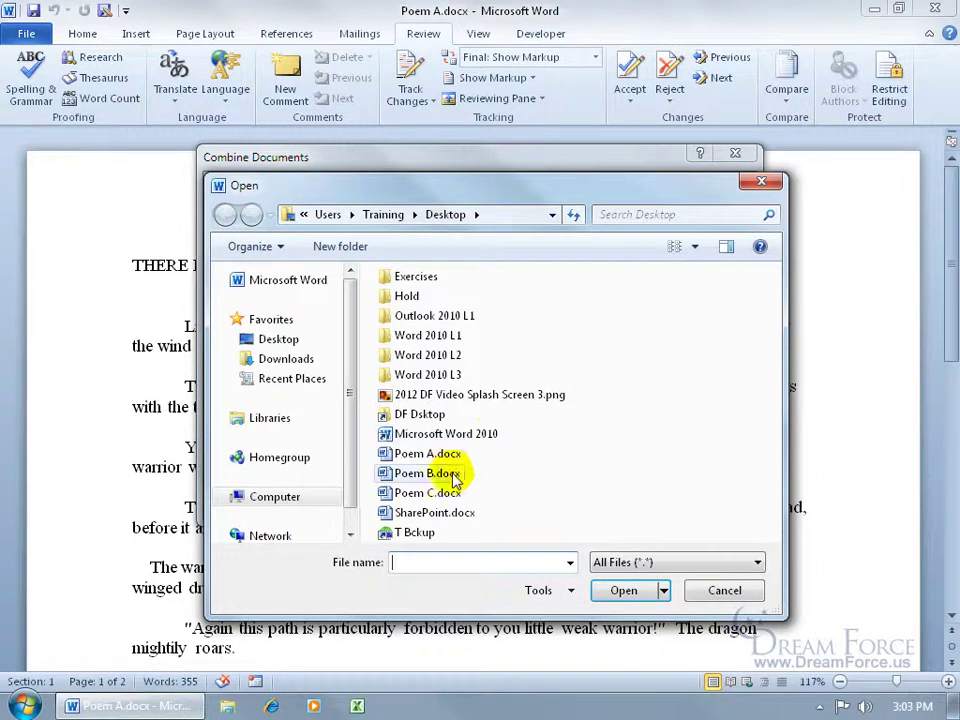
pyautogui.doubleClick(448, 467)
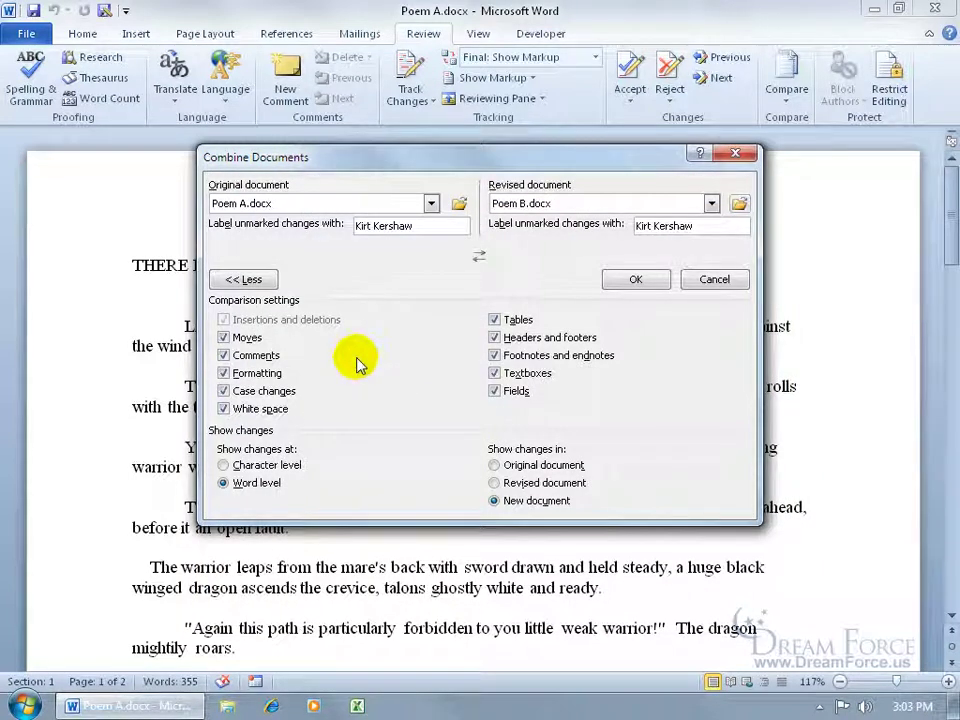
pyautogui.click(636, 280)
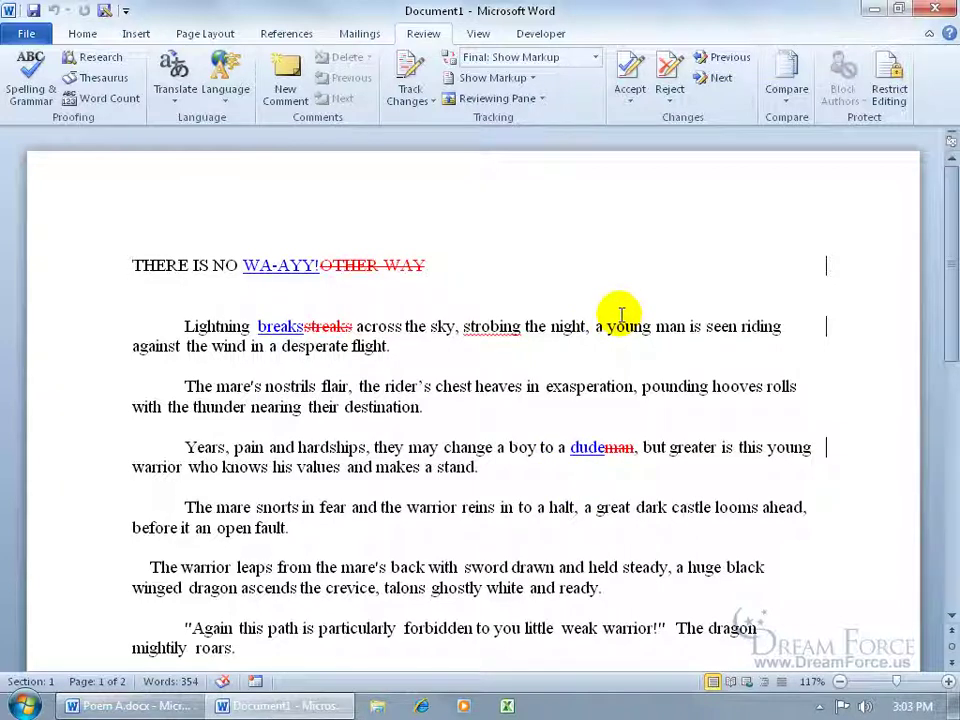
# Step: Show both the original and revised source documents beside the combined result
pyautogui.click(787, 100)
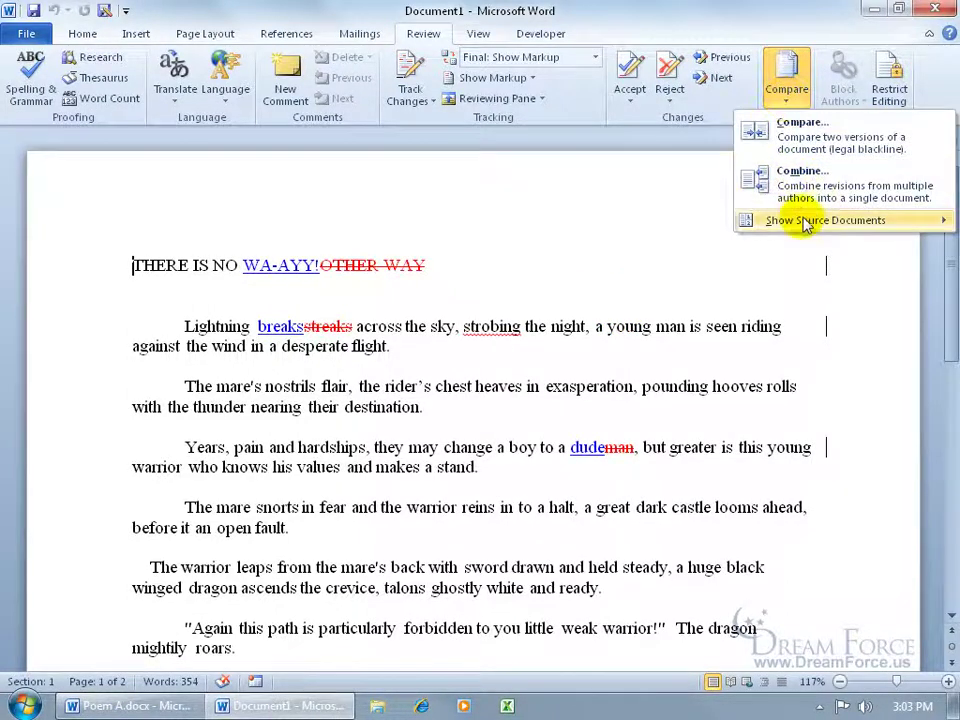
pyautogui.moveTo(805, 226)
pyautogui.click(658, 292)
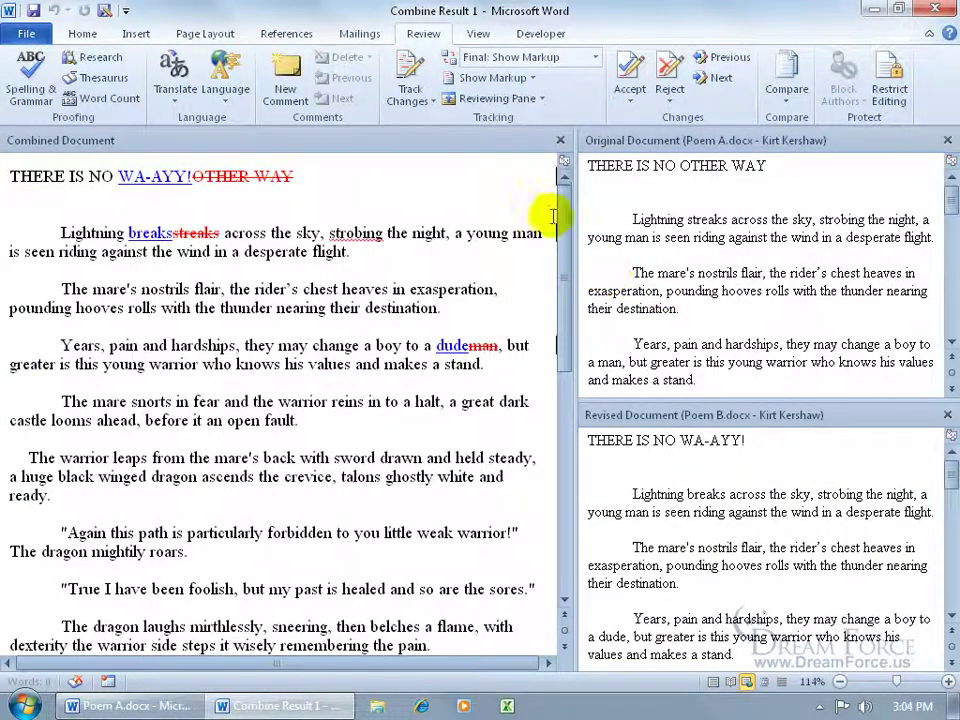
# Step: Display the Reviewing Pane vertically on the left listing the six revisions
pyautogui.click(497, 99)
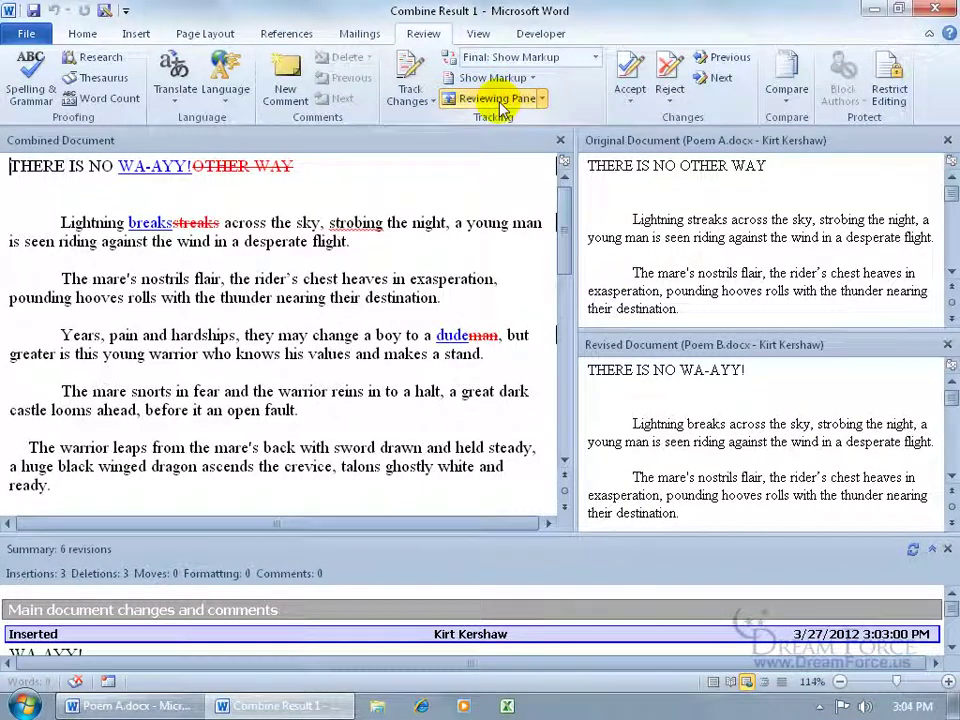
pyautogui.click(540, 99)
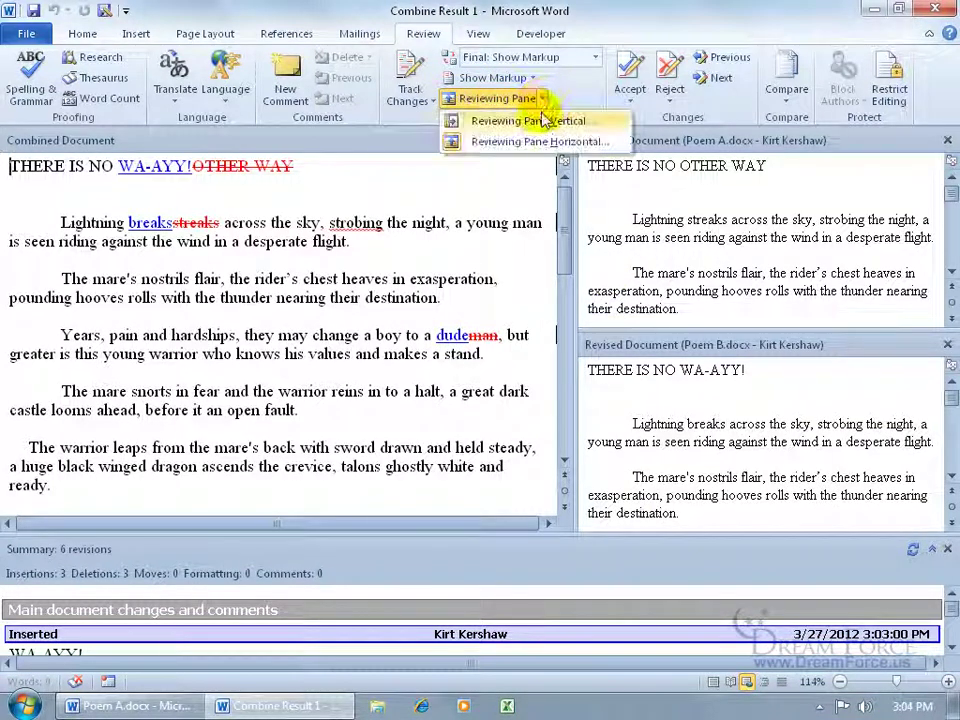
pyautogui.click(537, 122)
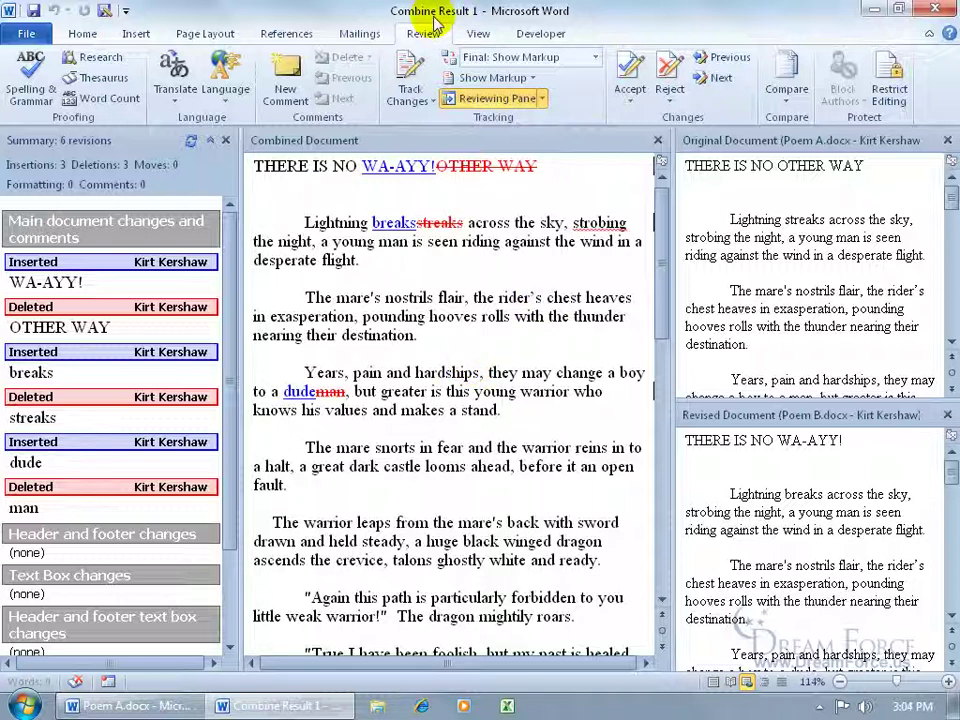
# Step: Start a new Combine and pick Combine Result 1 as the original document
pyautogui.click(788, 100)
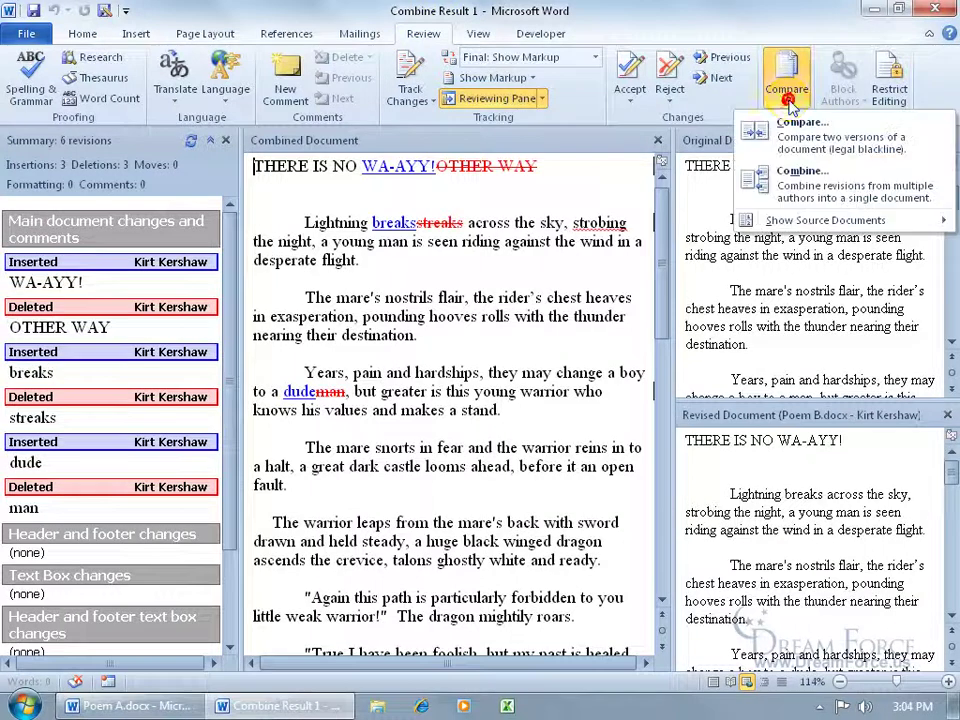
pyautogui.click(785, 175)
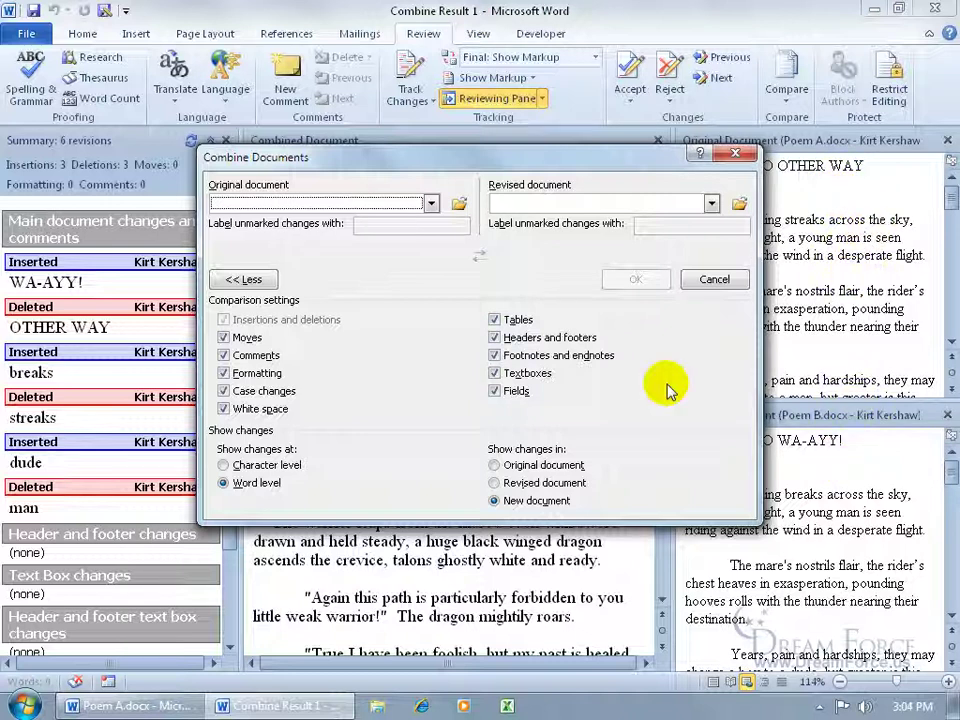
pyautogui.click(431, 203)
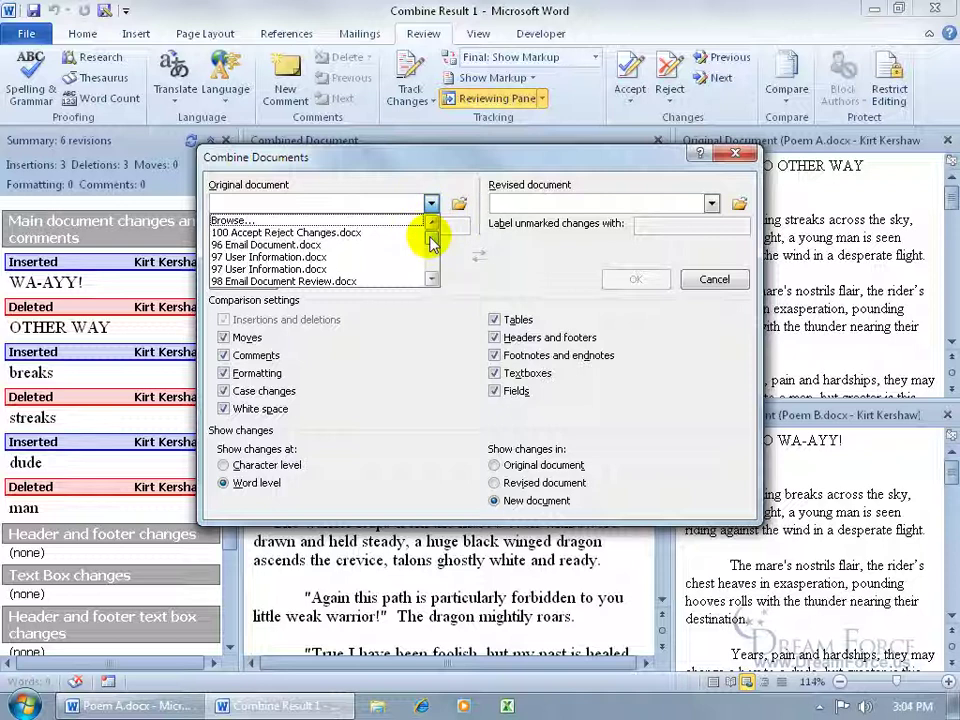
pyautogui.click(431, 280)
pyautogui.click(431, 280)
pyautogui.click(431, 280)
pyautogui.click(431, 280)
pyautogui.click(431, 280)
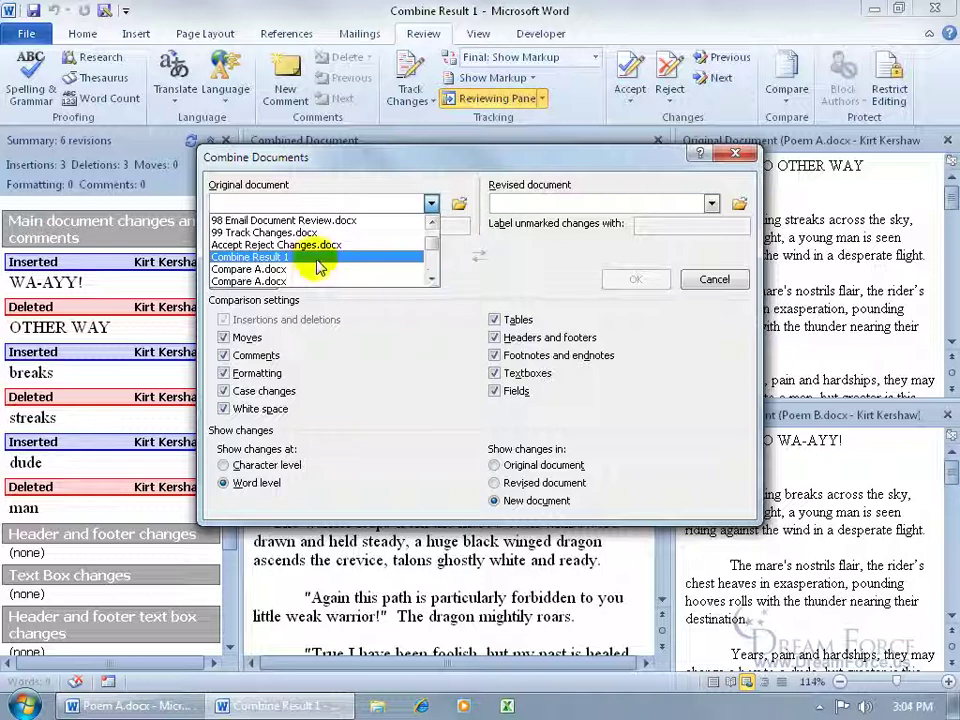
pyautogui.click(318, 262)
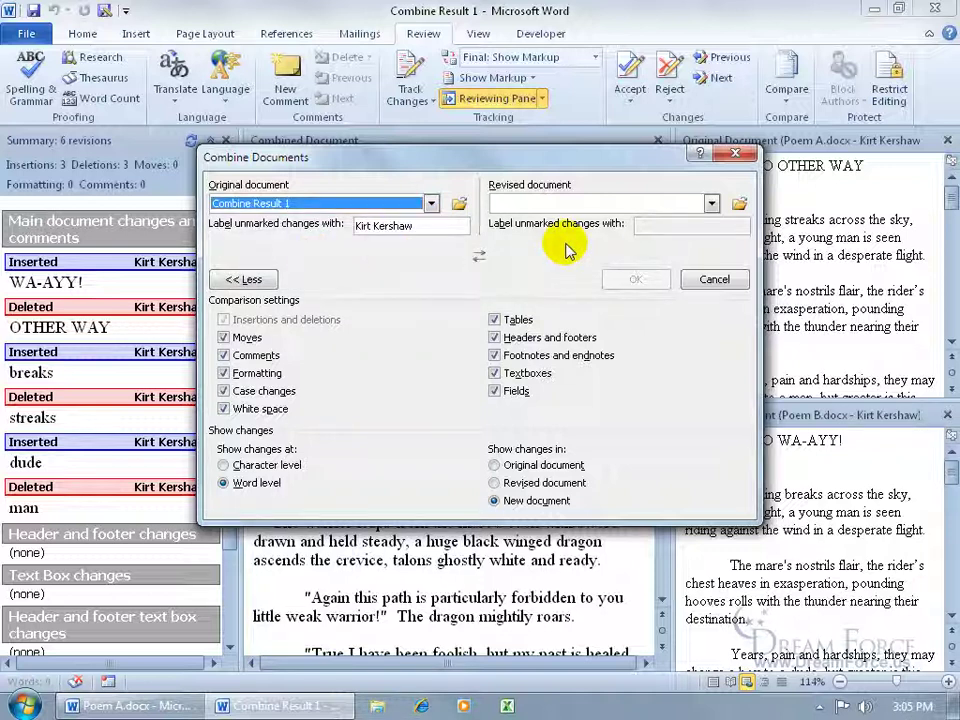
# Step: Pick Poem C.docx as the revised document and combine them into Combine Result 4
pyautogui.click(711, 203)
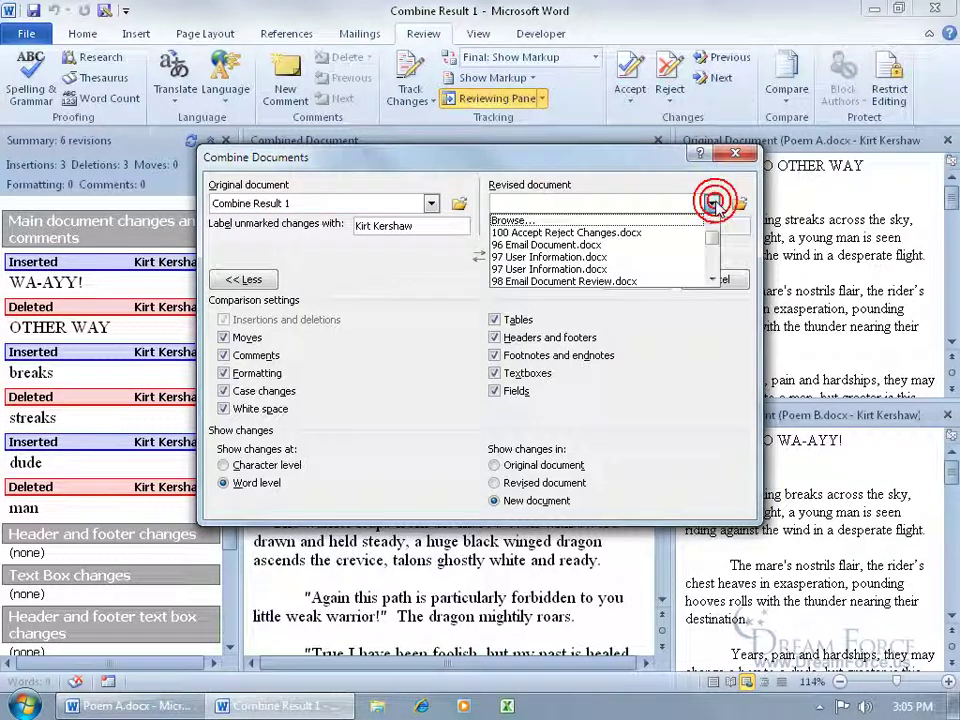
pyautogui.click(650, 220)
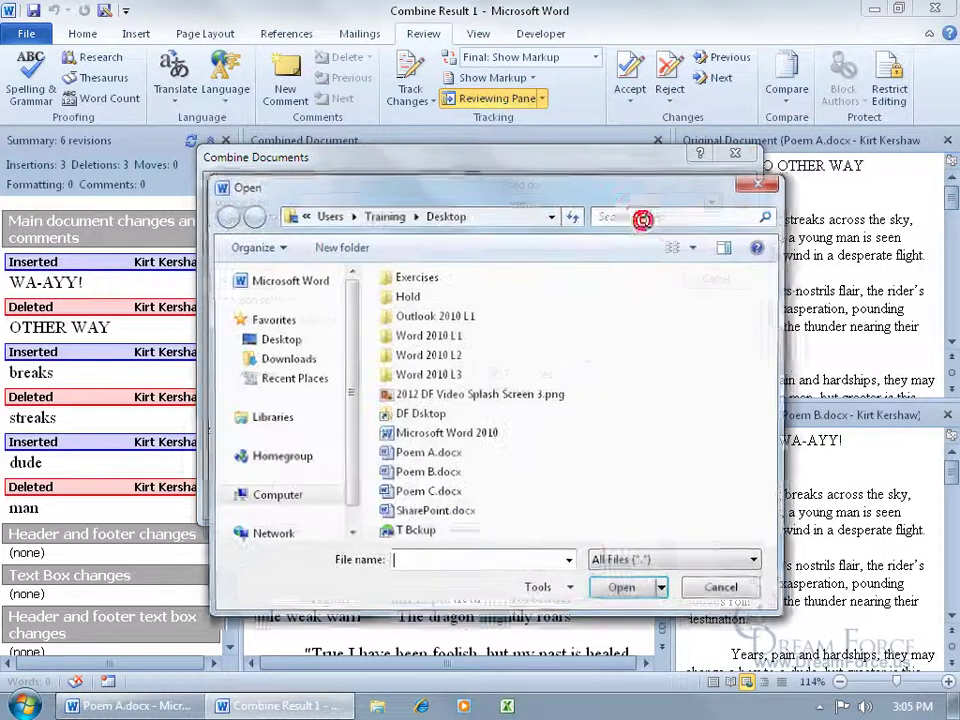
pyautogui.doubleClick(428, 496)
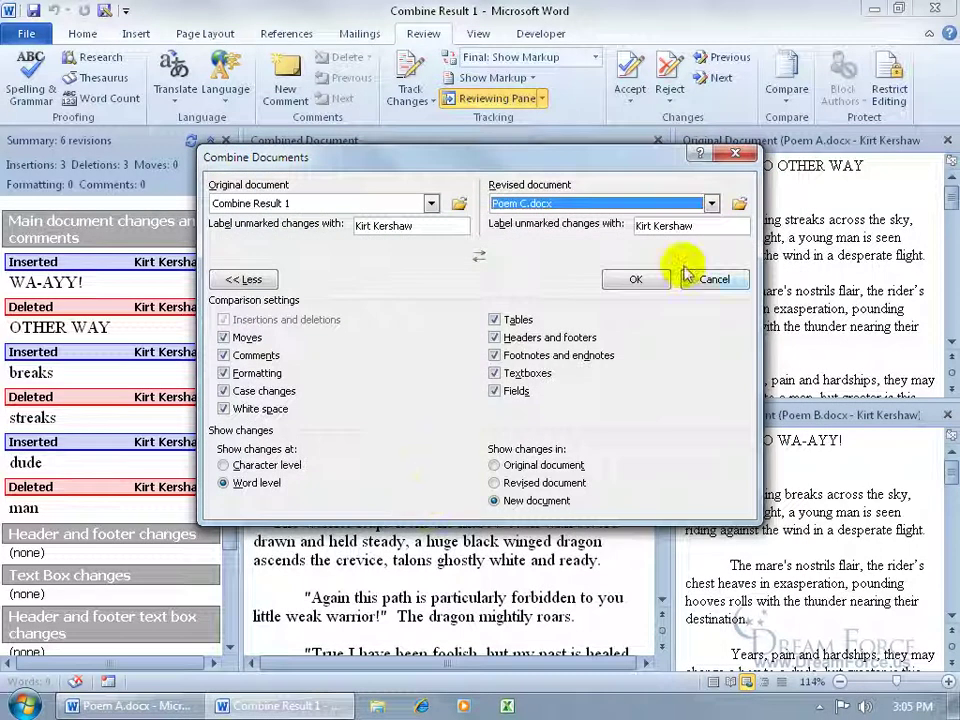
pyautogui.click(635, 279)
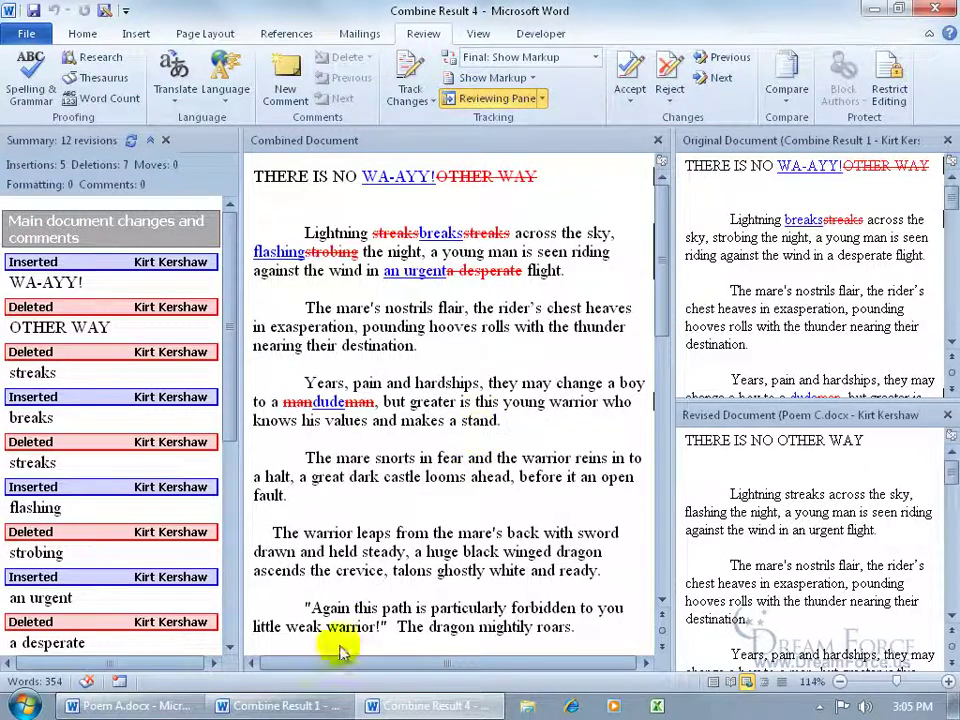
# Step: Return to Combine Result 4 and close its Reviewing Pane, Original and Revised document panes
pyautogui.click(290, 706)
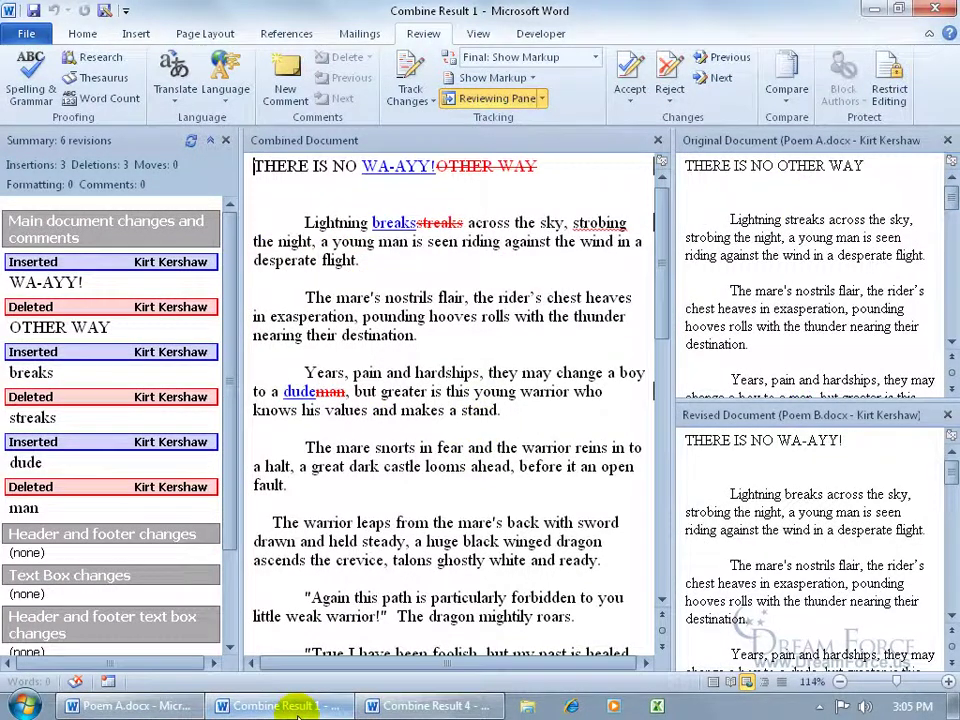
pyautogui.click(400, 705)
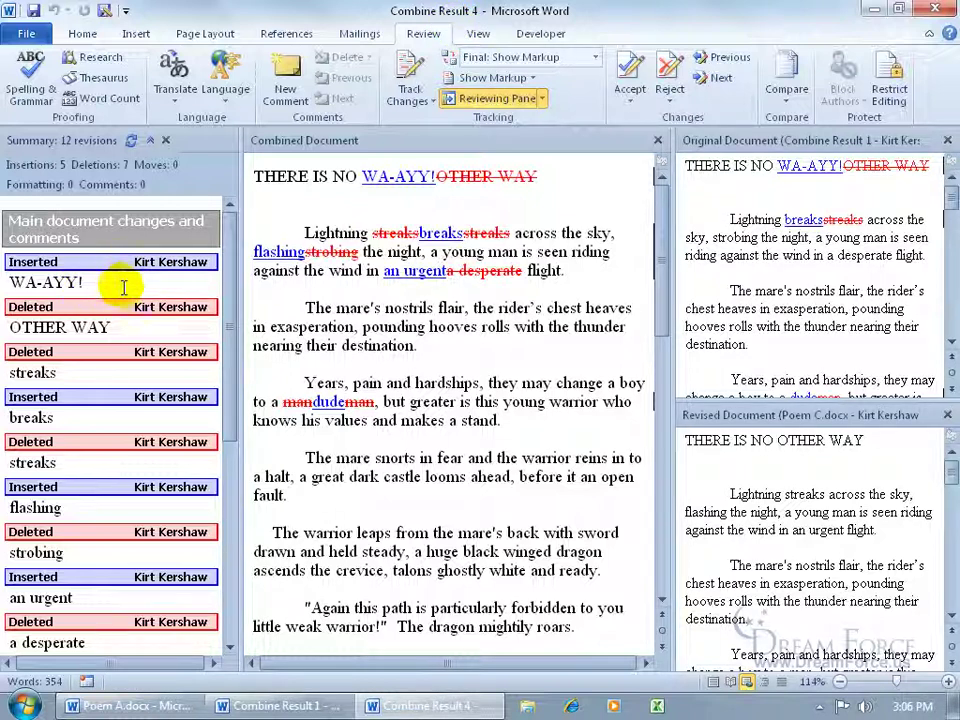
pyautogui.click(166, 140)
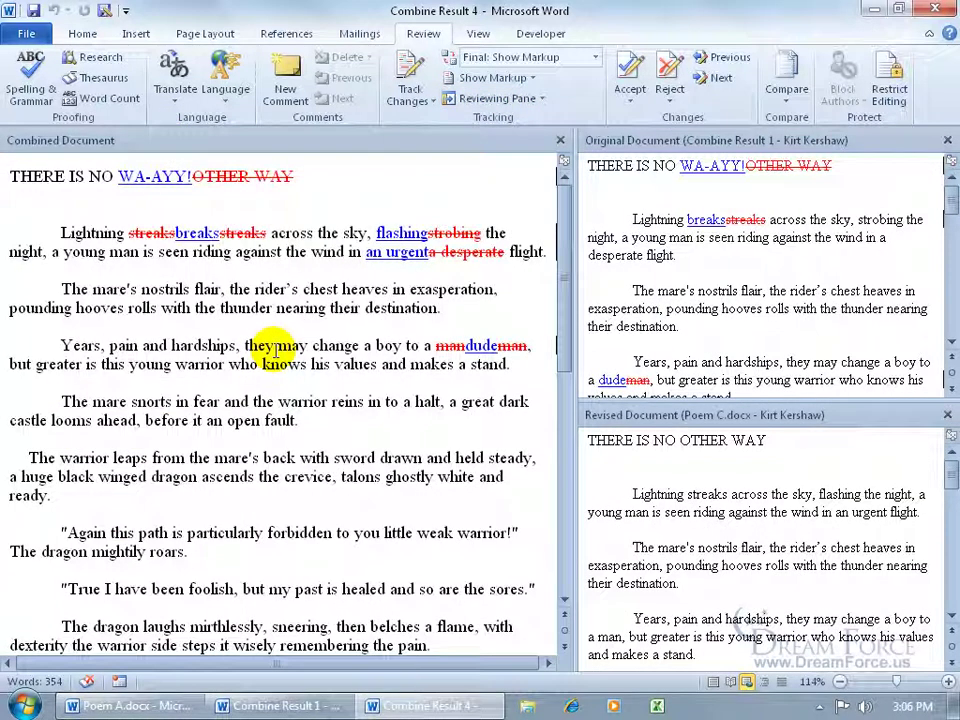
pyautogui.click(947, 140)
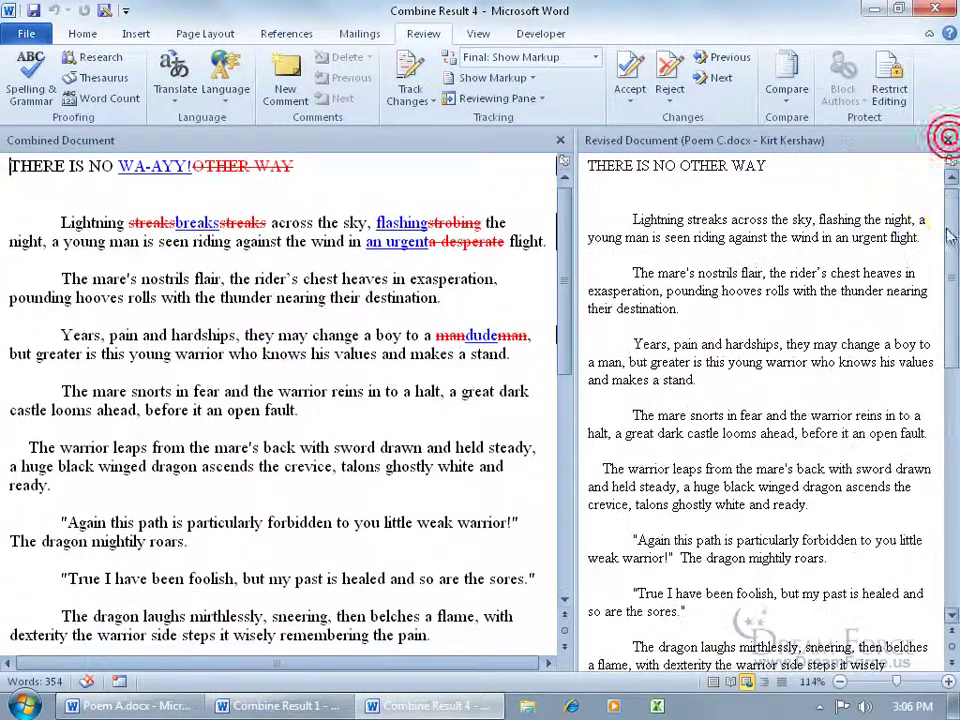
pyautogui.click(948, 141)
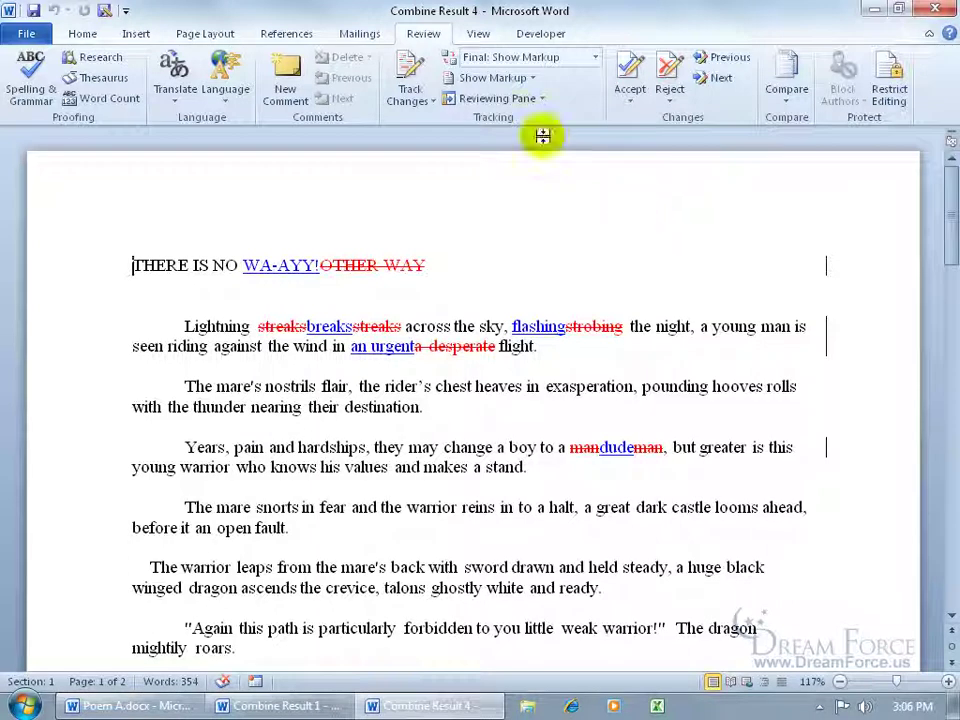
# Step: Reject the WA-AYY! insertion and the OTHER WAY deletion in the heading
pyautogui.click(719, 79)
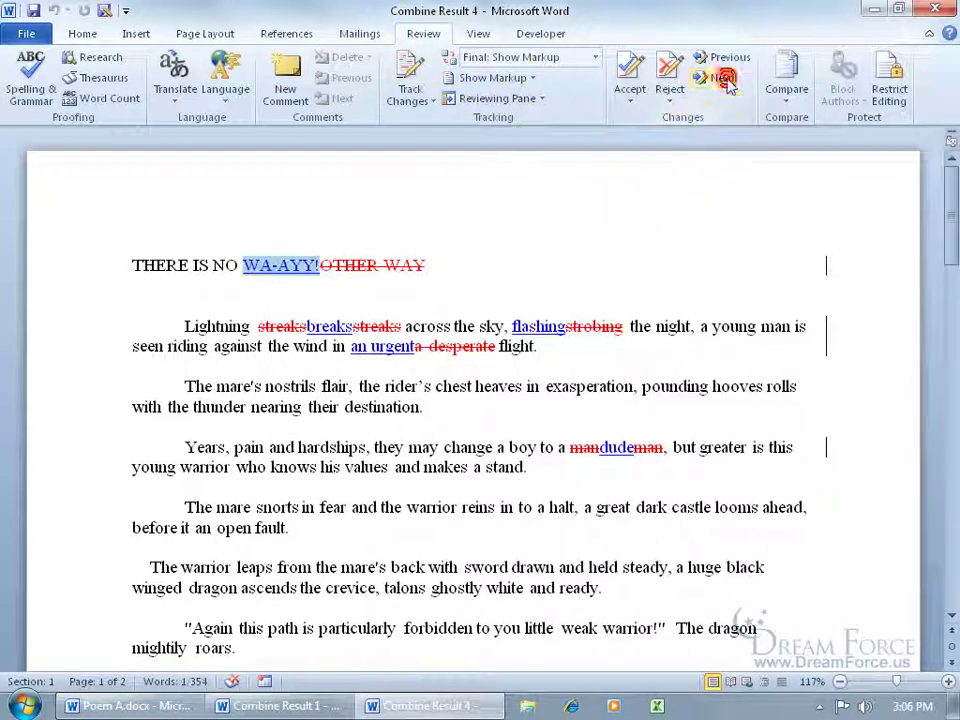
pyautogui.click(671, 76)
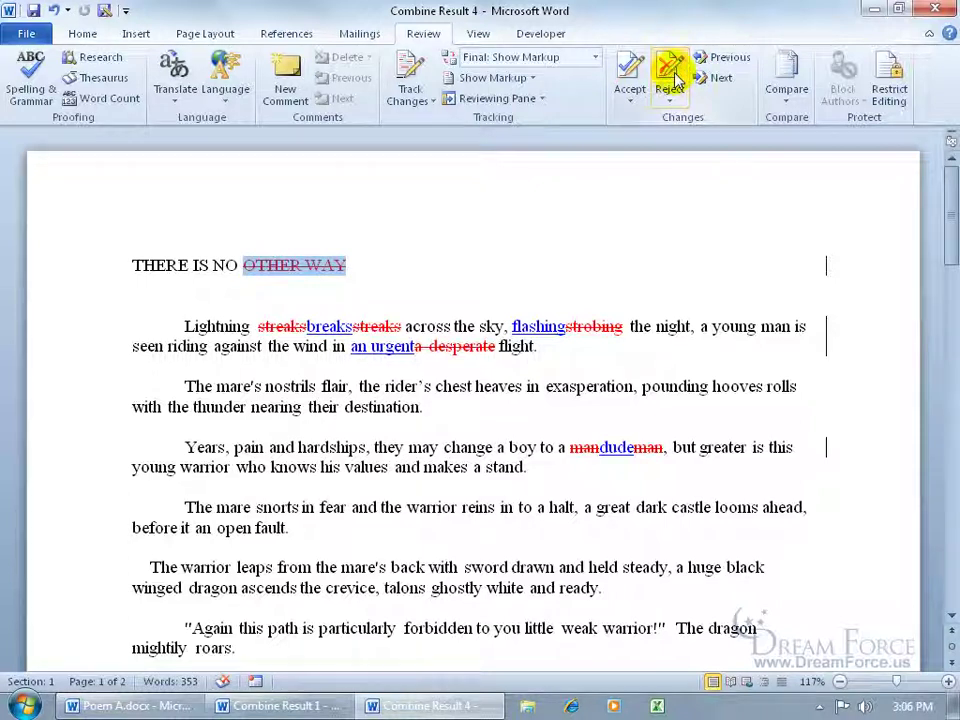
pyautogui.click(674, 76)
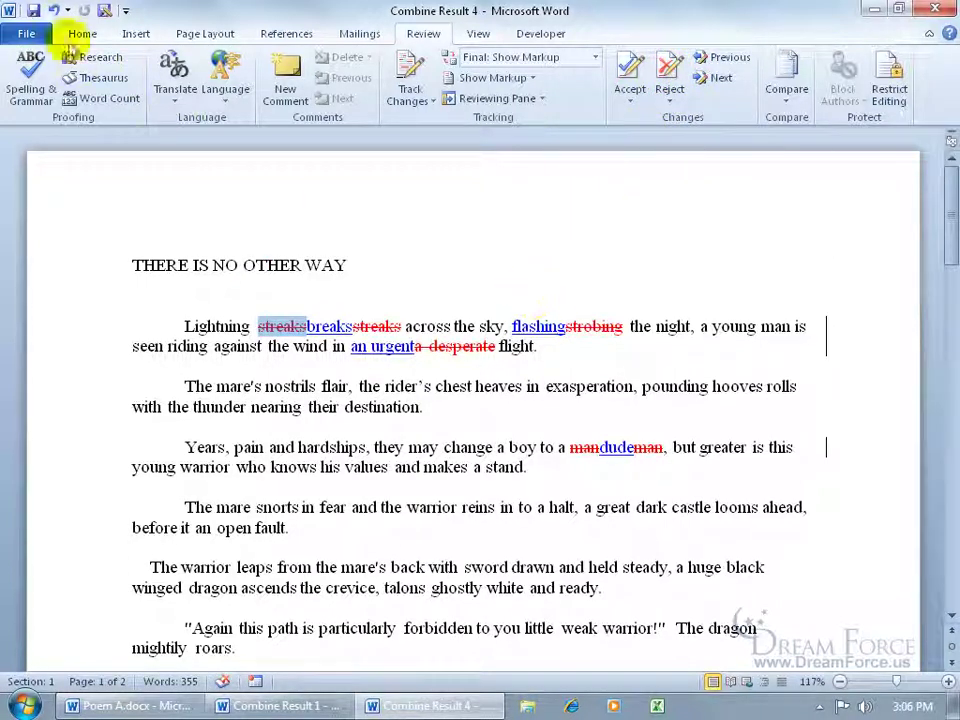
# Step: Save the document to the Desktop as Poem Revised.docx
pyautogui.click(33, 10)
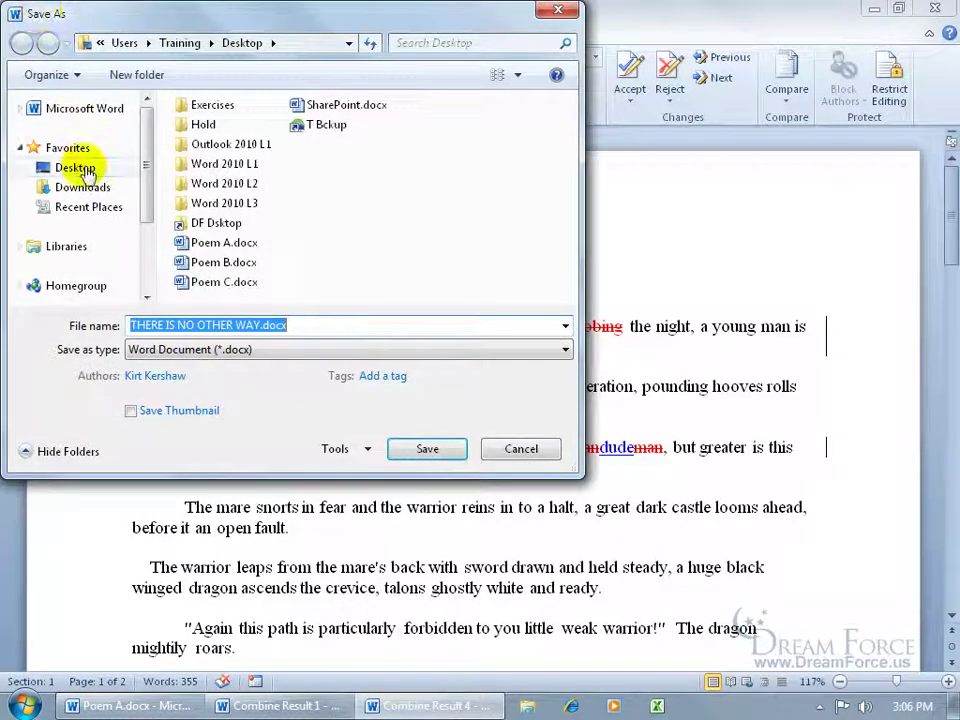
pyautogui.click(82, 166)
pyautogui.moveTo(133, 325); pyautogui.dragTo(248, 325)
pyautogui.write('P')
pyautogui.write('oem Revised')
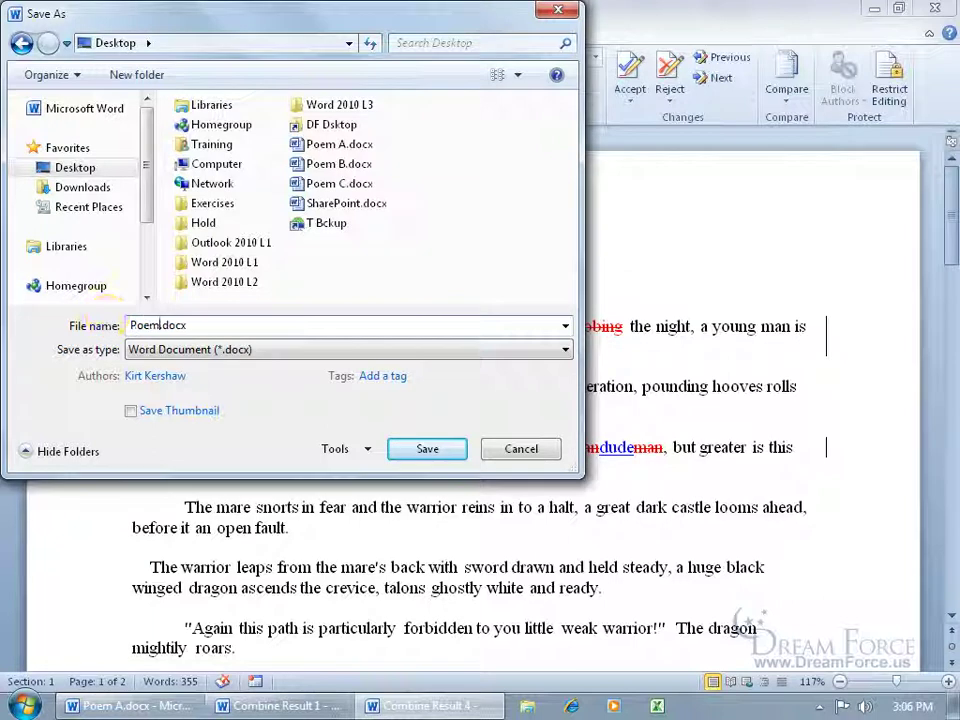
pyautogui.click(416, 446)
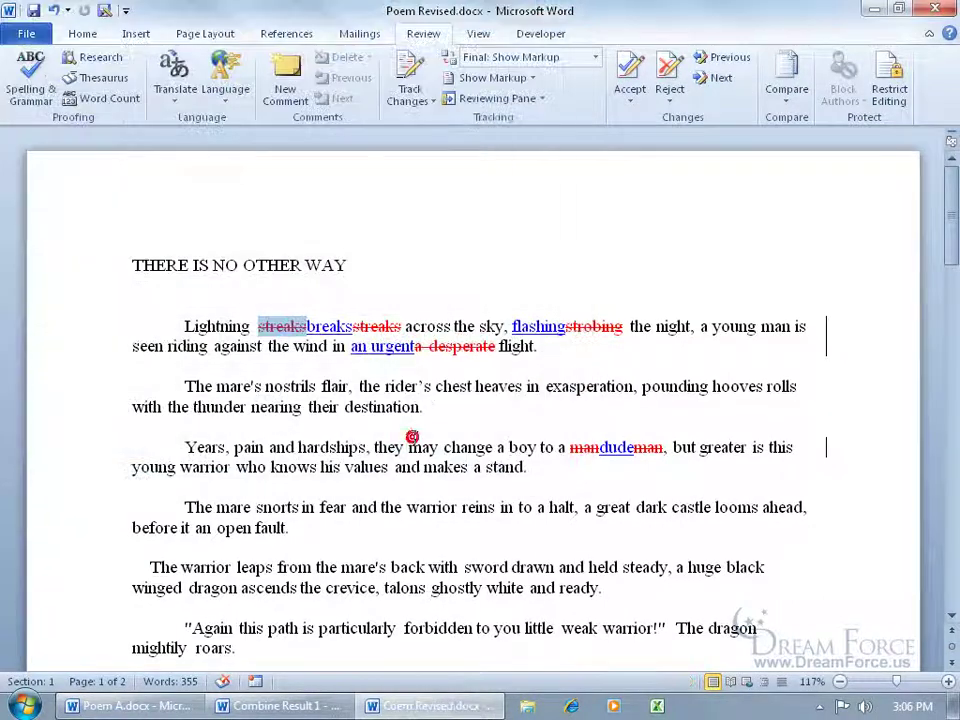
# Step: Close Poem Revised, discard Combine Result 1's changes, and close Poem A.docx
pyautogui.click(934, 8)
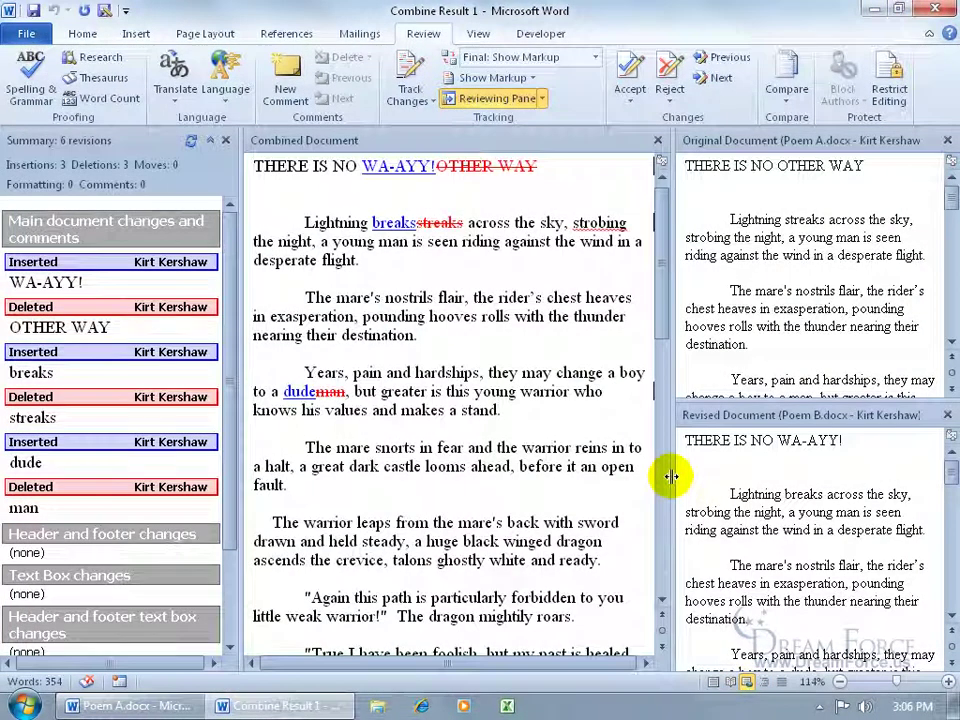
pyautogui.click(934, 8)
pyautogui.click(484, 383)
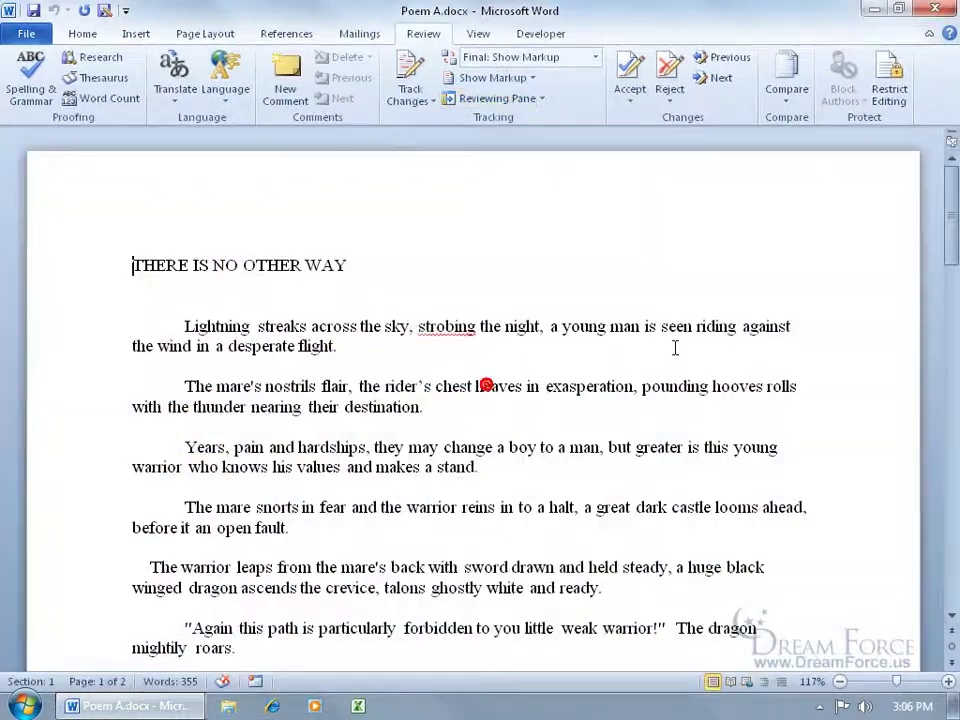
pyautogui.click(930, 12)
# Step: Deselect the Poem A.docx file on the desktop
pyautogui.click(610, 456)
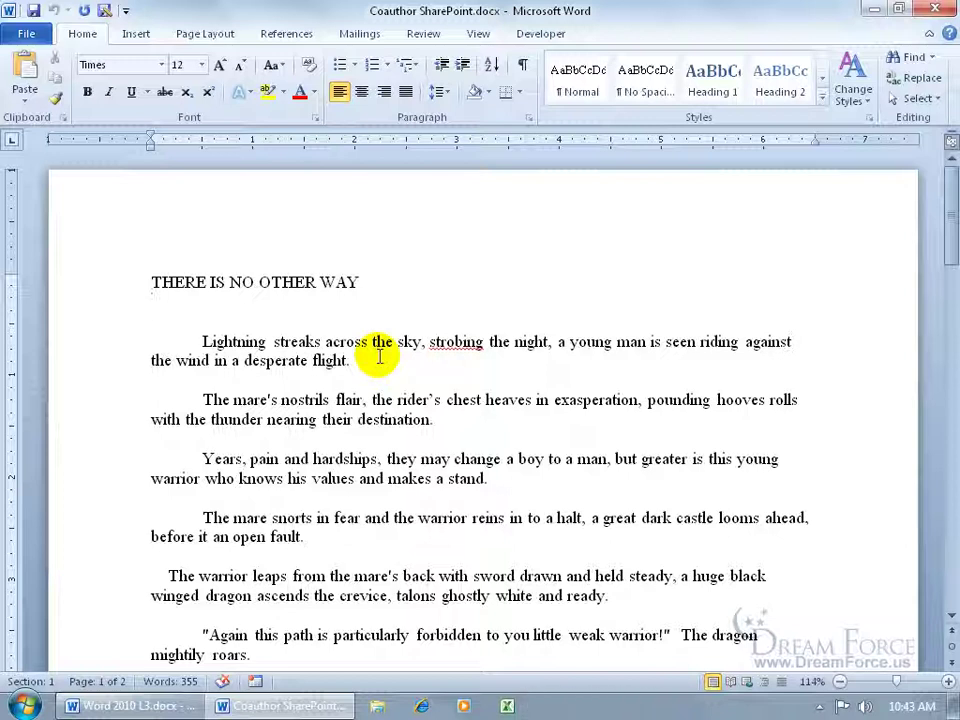
# Step: Launch Internet Explorer and go to the team's SharePoint site address
pyautogui.click(421, 705)
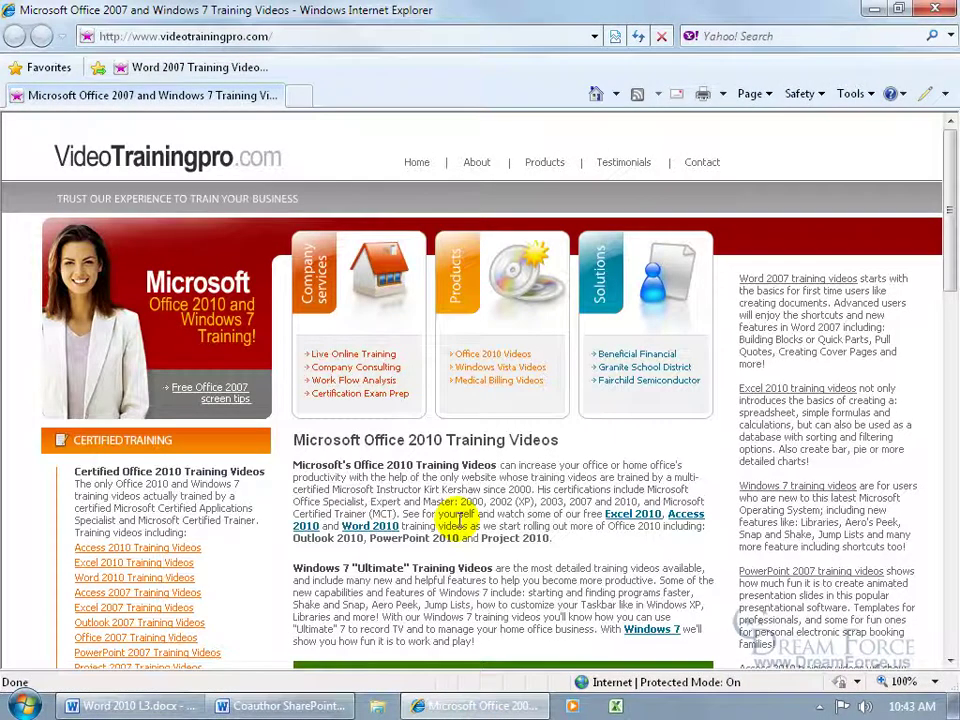
pyautogui.click(233, 36)
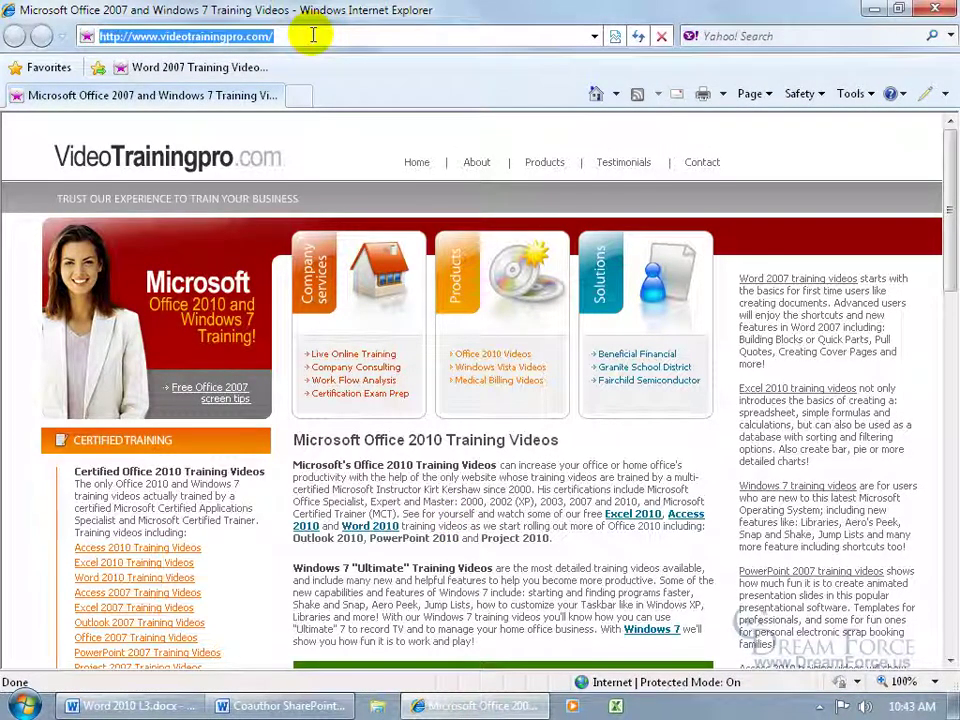
pyautogui.write('http://sha')
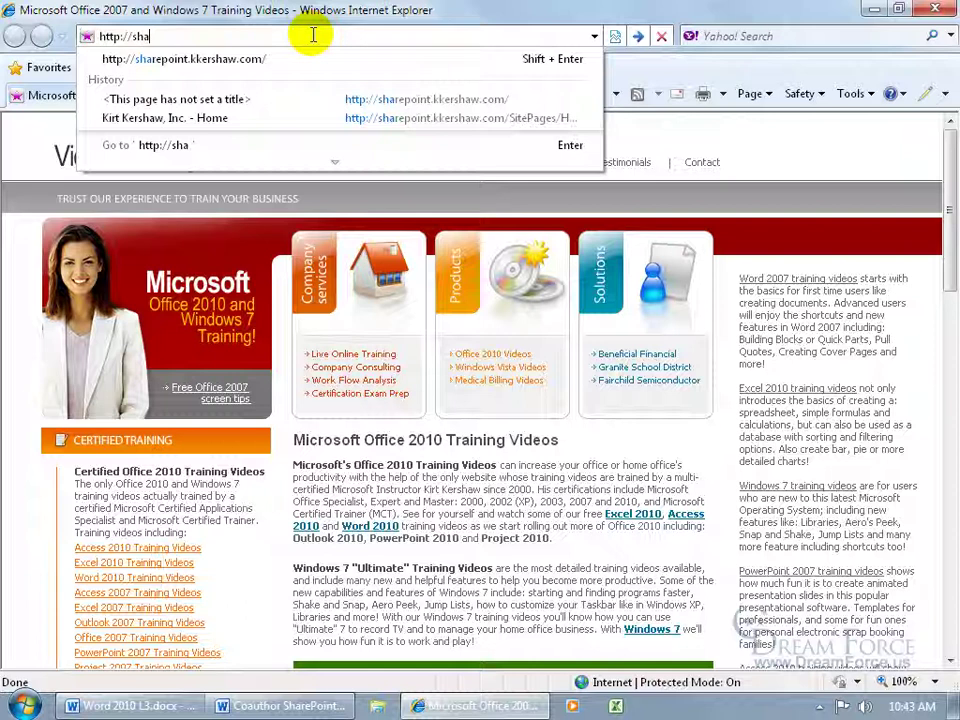
pyautogui.click(247, 63)
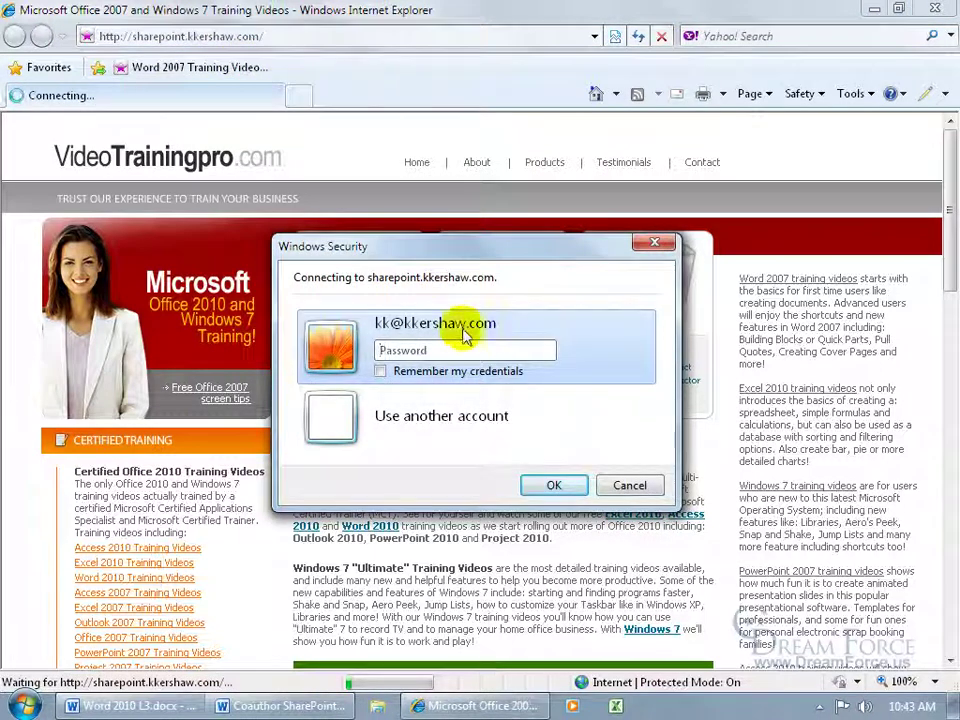
# Step: Sign in with the account password, ticking Remember my credentials
pyautogui.click(428, 350)
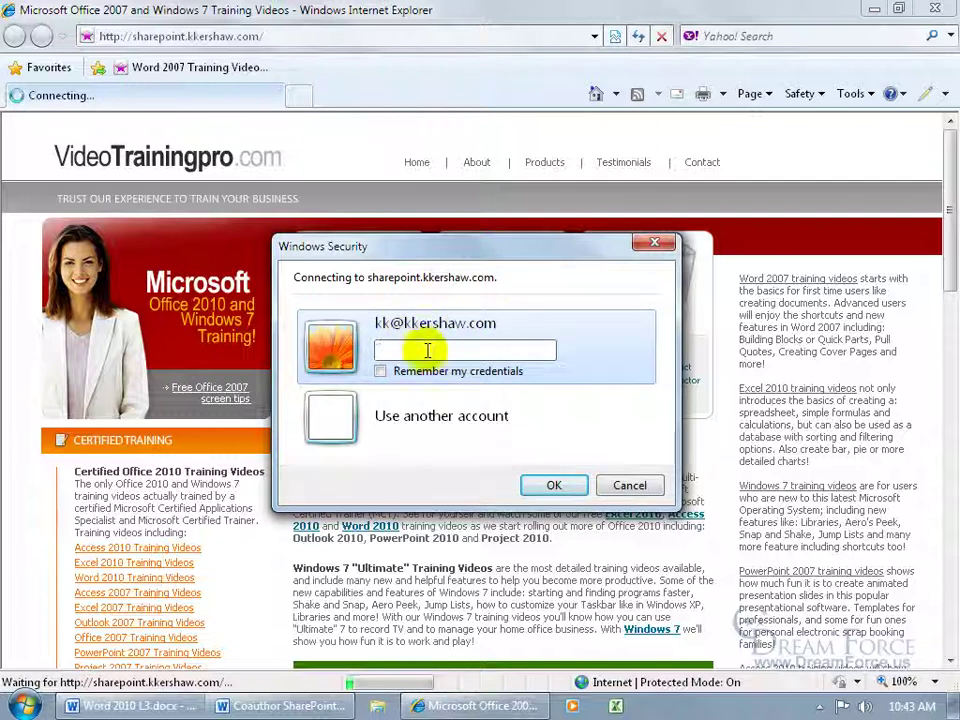
pyautogui.write('•••••••')
pyautogui.click(381, 371)
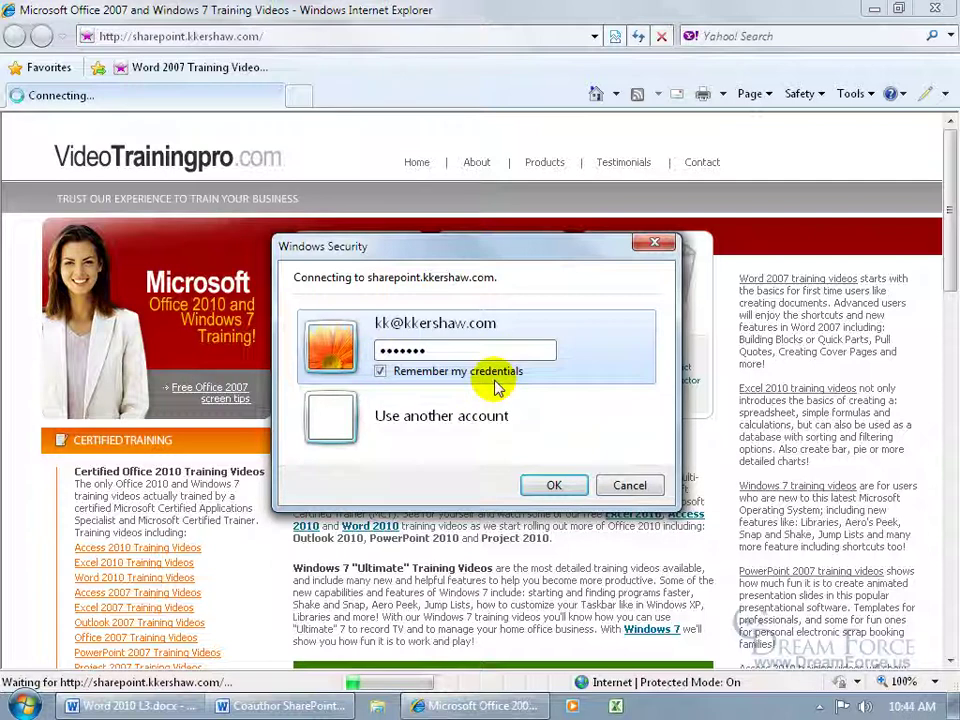
pyautogui.click(554, 485)
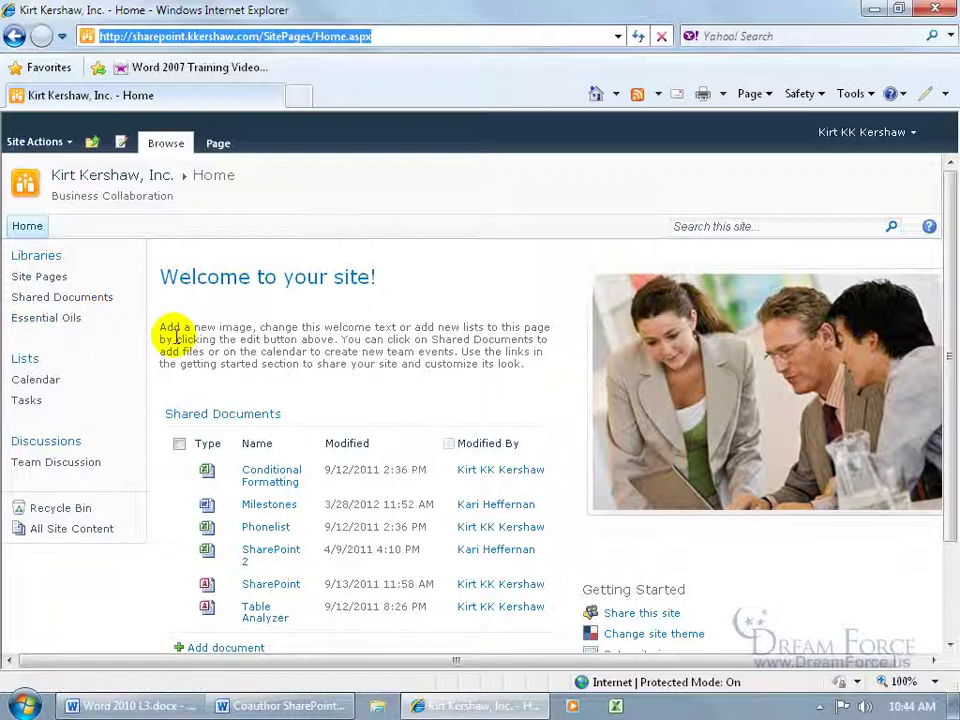
# Step: Open Shared Documents from Quick Launch, then Library Settings on the Library ribbon
pyautogui.click(90, 297)
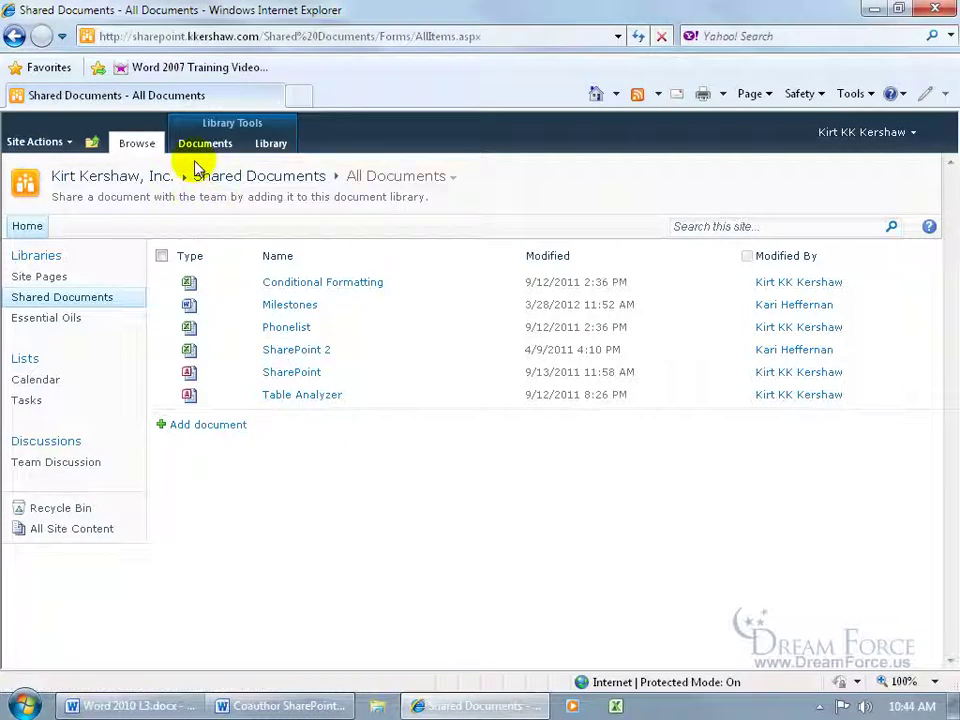
pyautogui.click(280, 145)
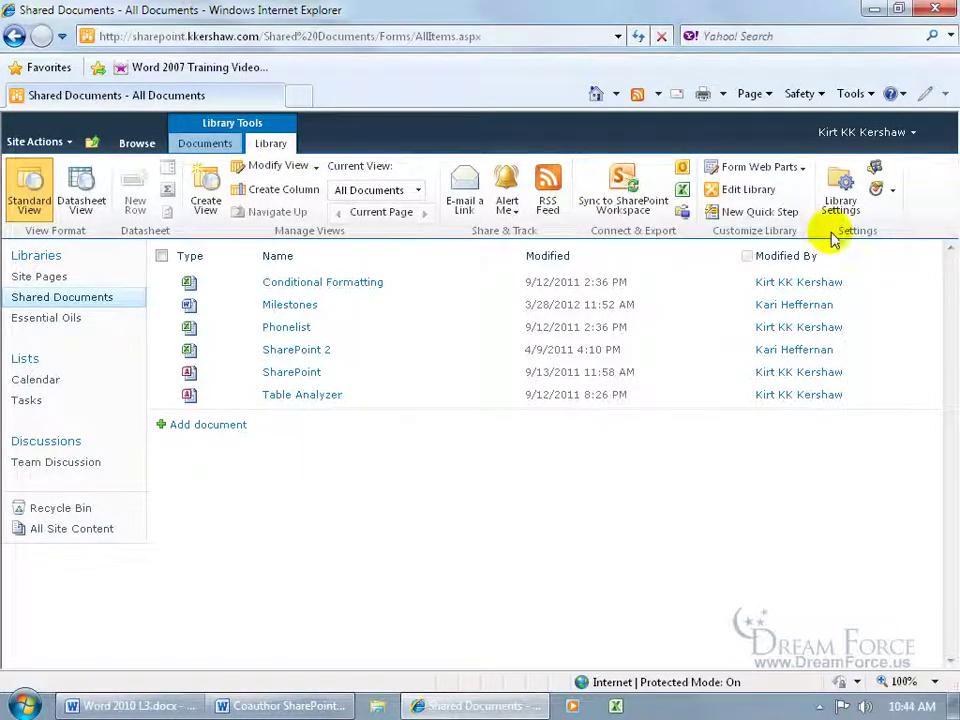
pyautogui.click(843, 200)
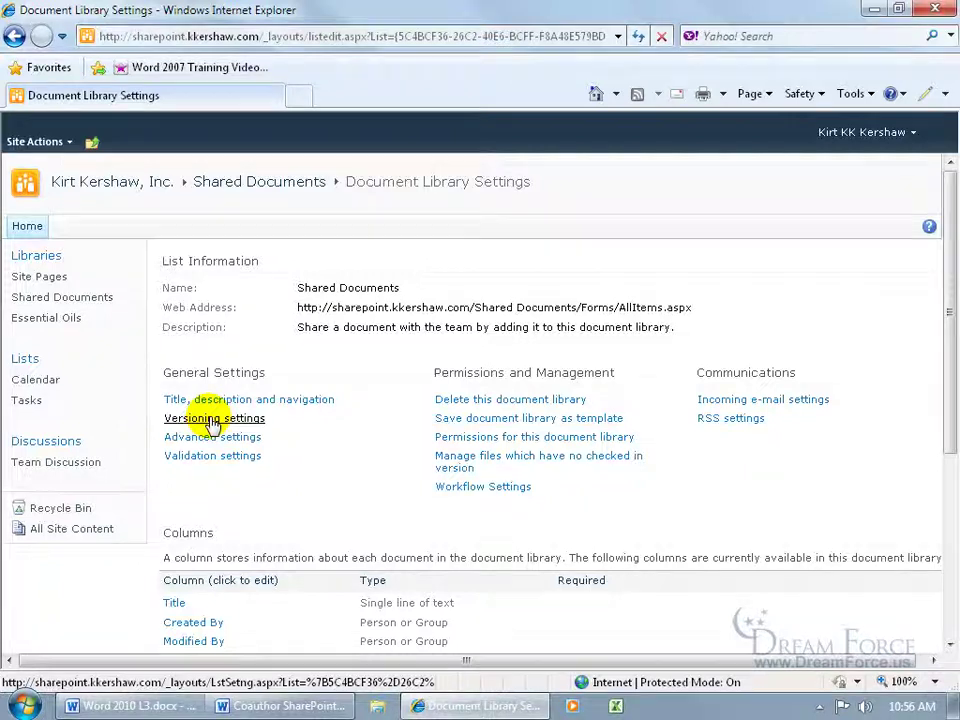
# Step: Set Require Check Out to No in the Versioning settings and save
pyautogui.click(212, 419)
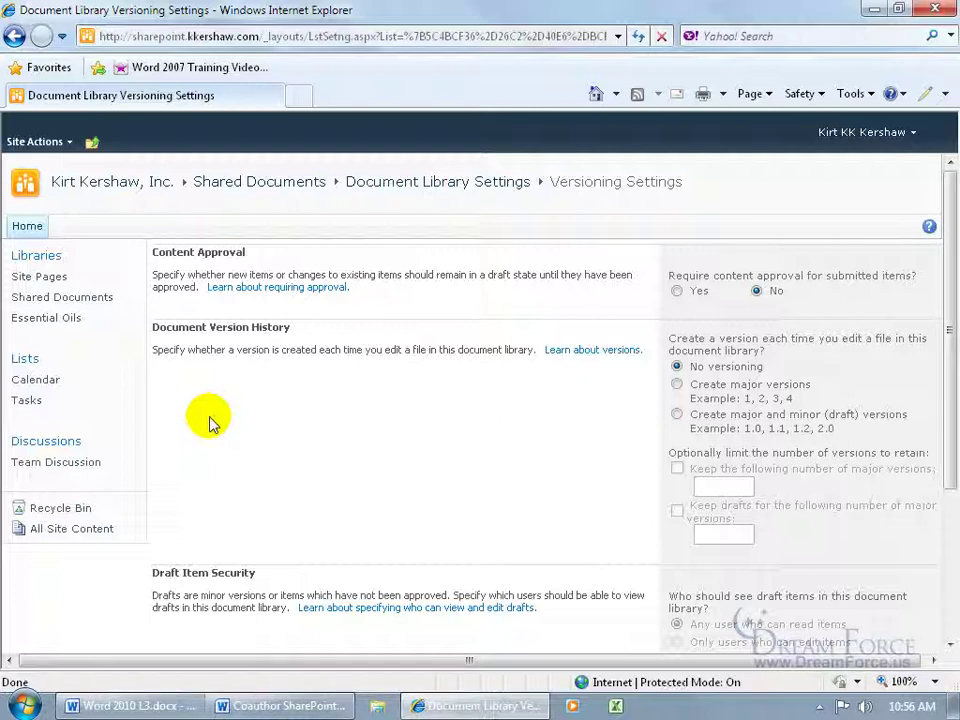
pyautogui.moveTo(943, 332); pyautogui.dragTo(943, 497)
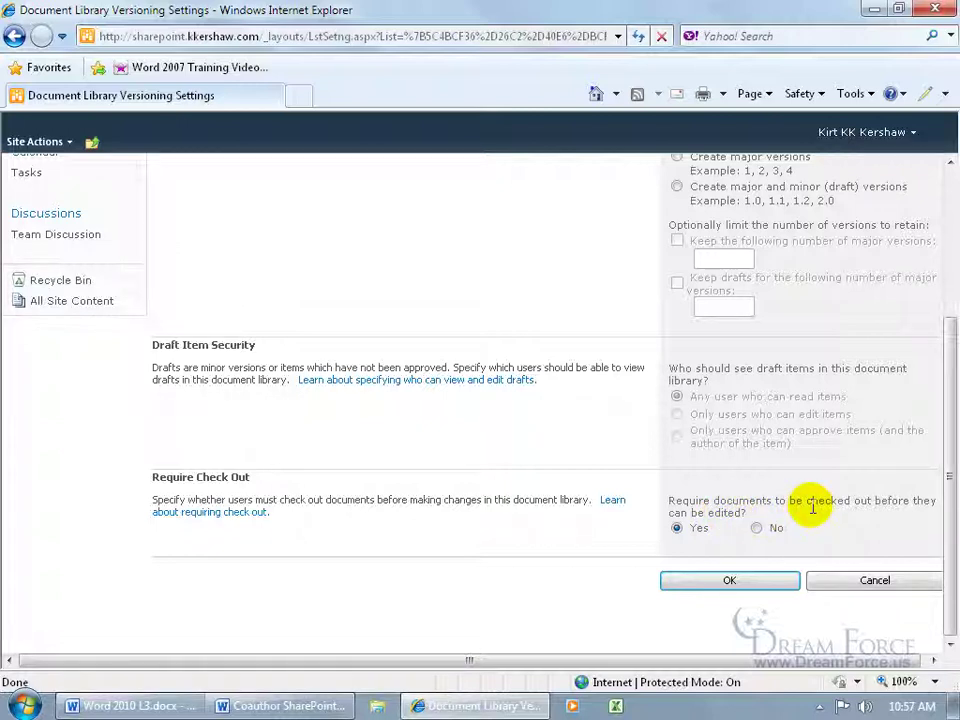
pyautogui.click(756, 528)
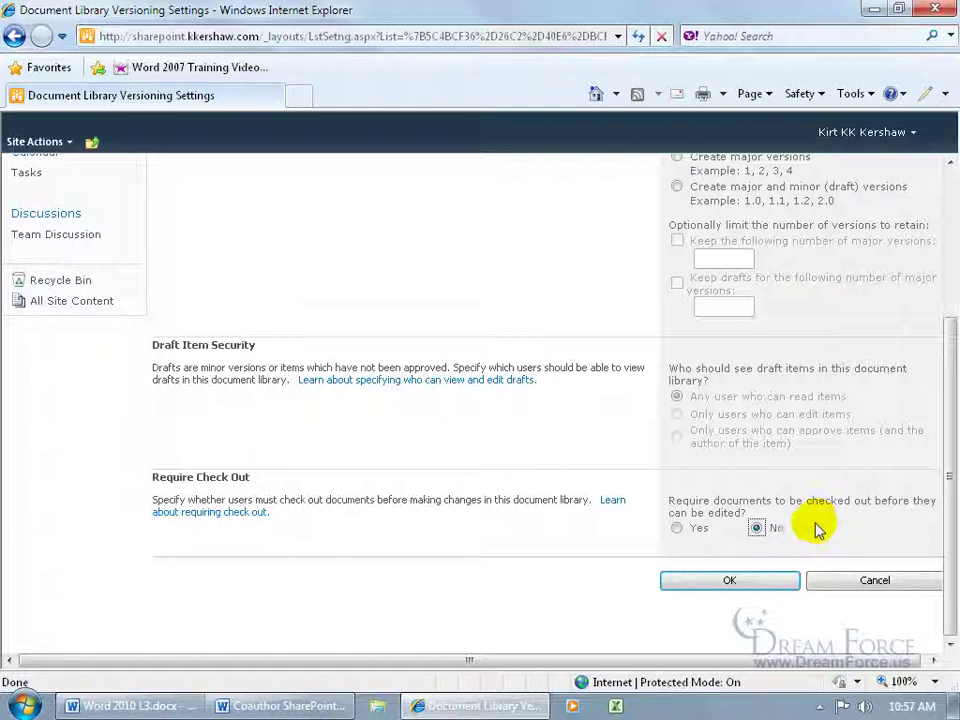
pyautogui.click(776, 583)
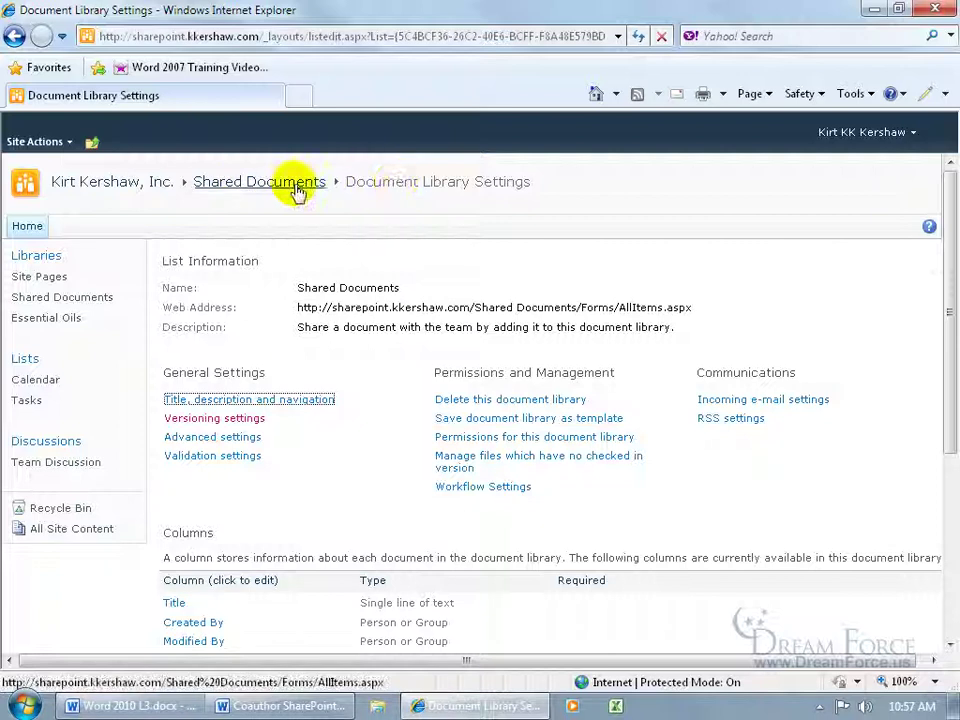
# Step: Add Coauthor SharePoint.docx from Desktop > Exercises to Shared Documents and upload it
pyautogui.click(108, 298)
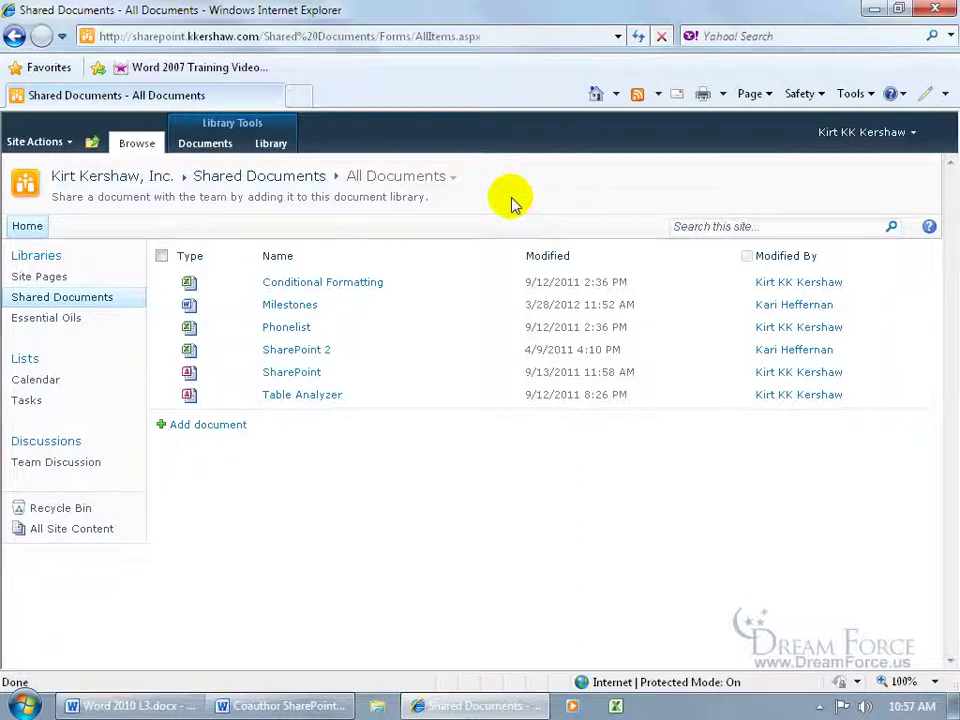
pyautogui.click(279, 178)
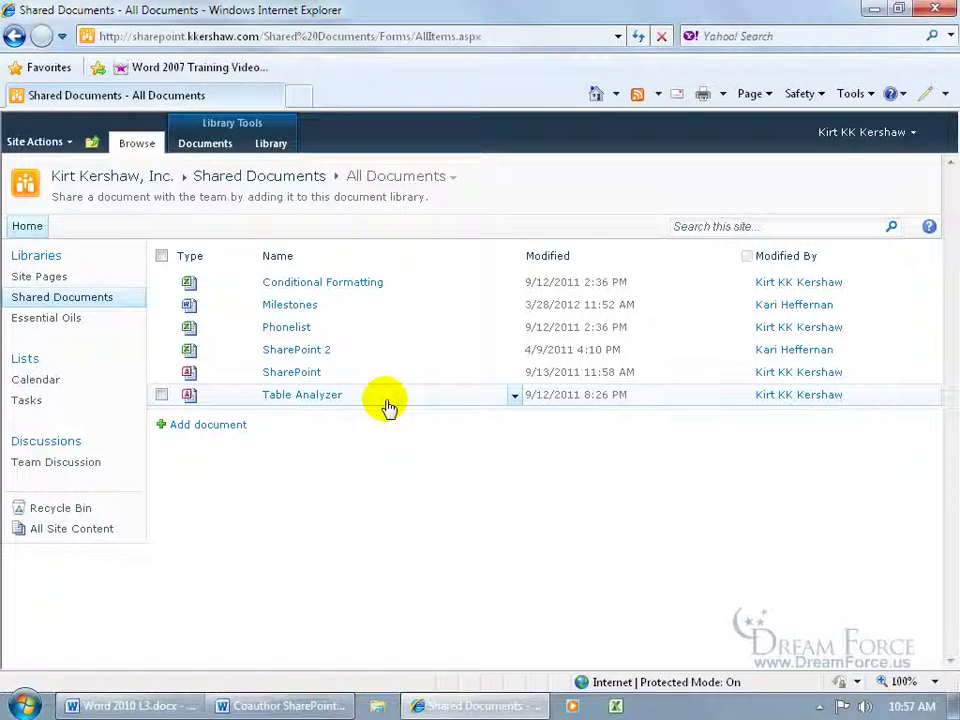
pyautogui.click(210, 425)
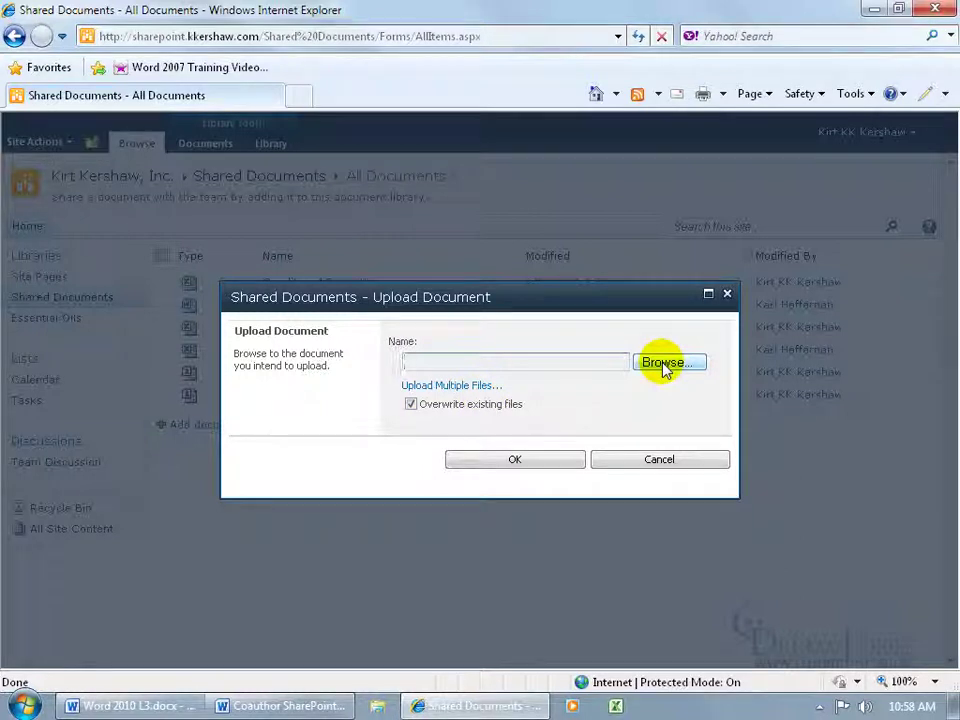
pyautogui.click(663, 363)
pyautogui.click(66, 130)
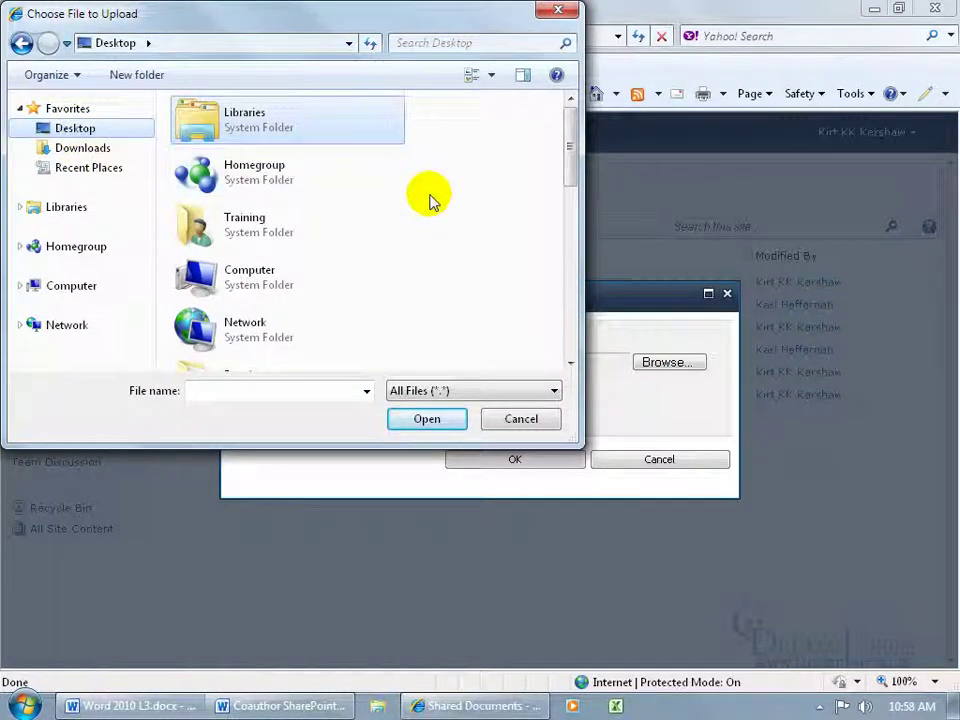
pyautogui.click(492, 77)
pyautogui.click(530, 149)
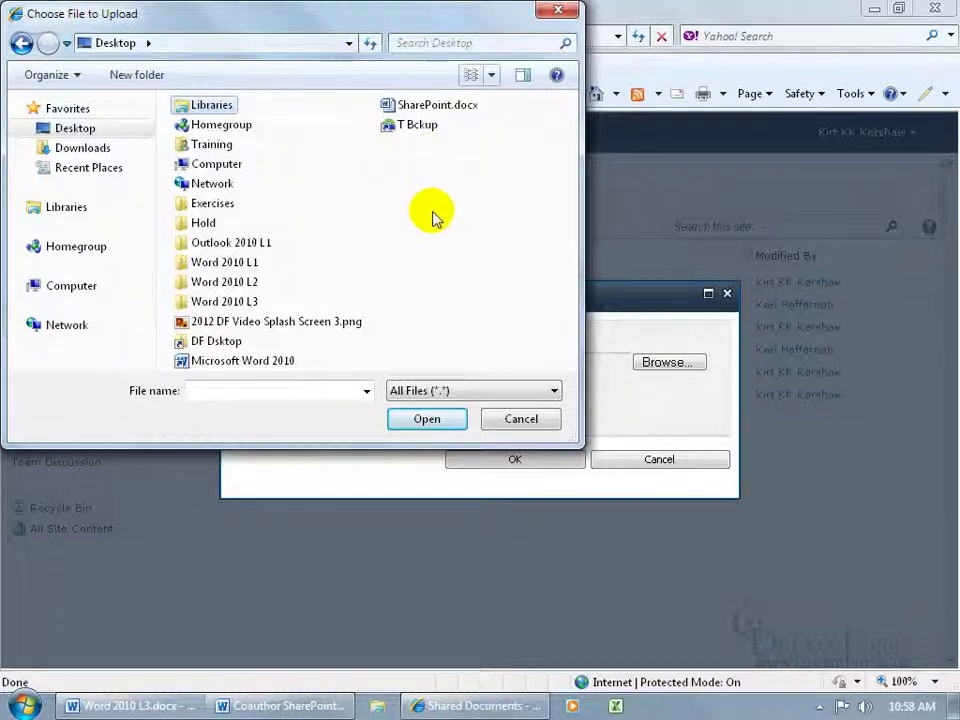
pyautogui.click(224, 208)
pyautogui.doubleClick(224, 208)
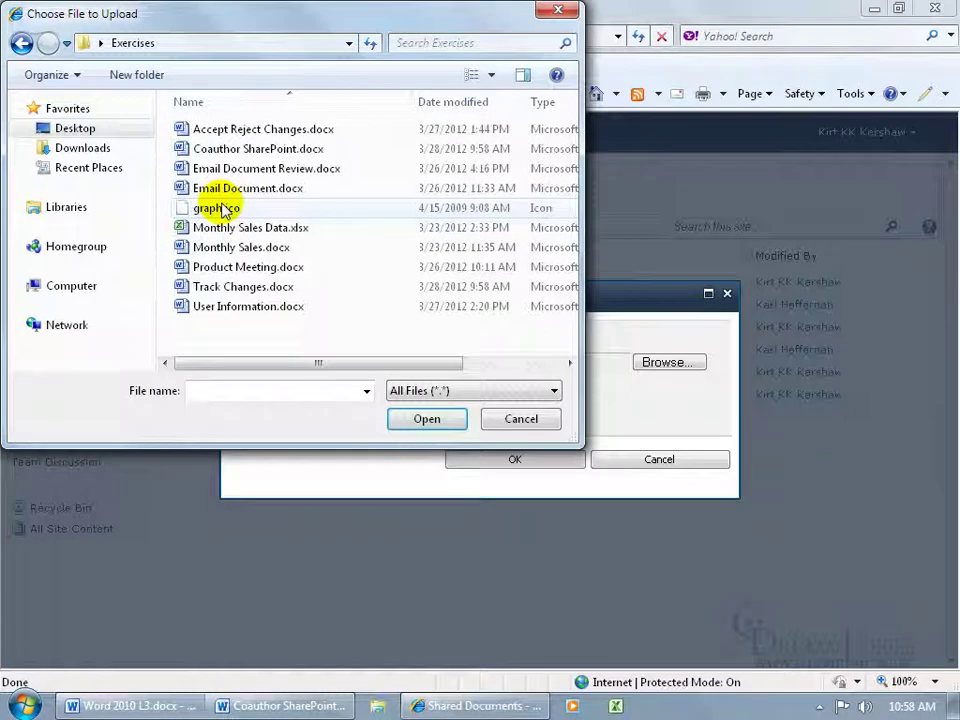
pyautogui.doubleClick(262, 152)
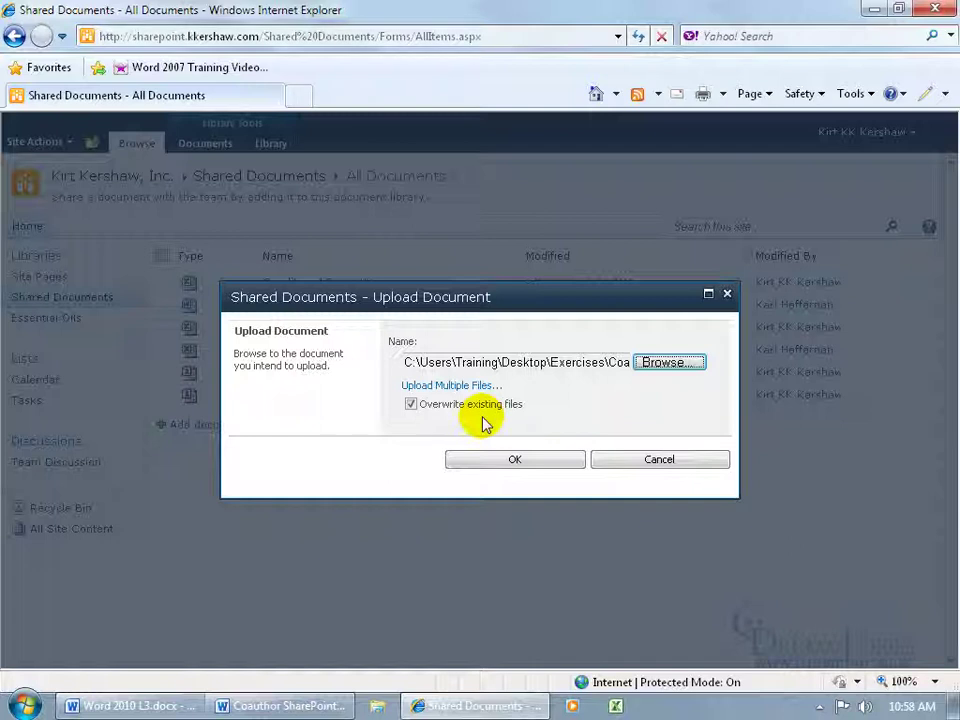
pyautogui.click(491, 456)
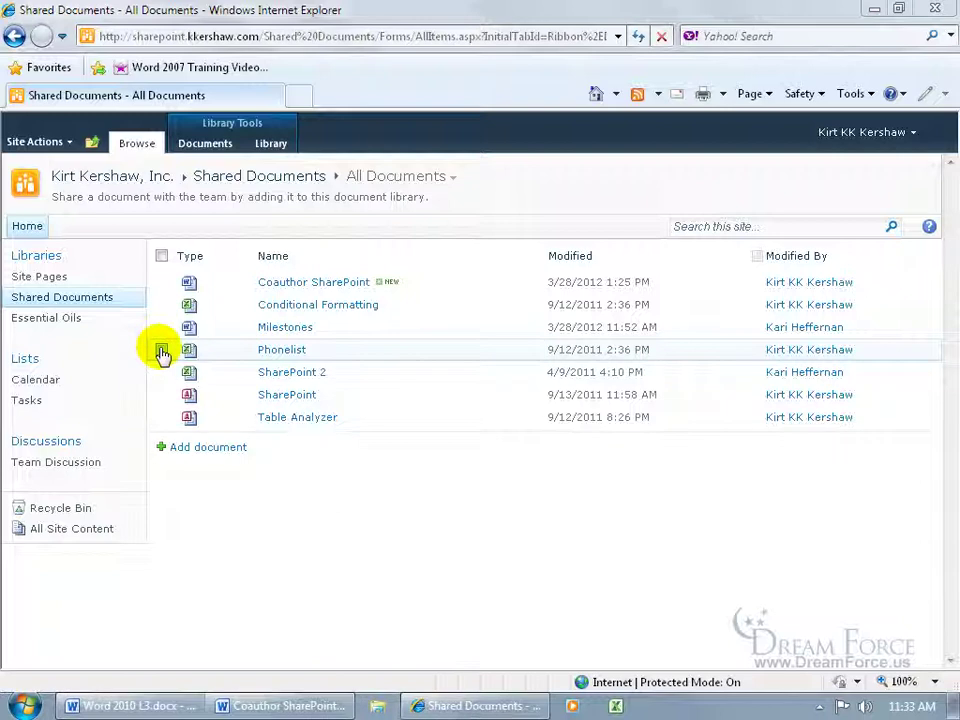
# Step: E-mail a link to Coauthor SharePoint from the library, allowing Outlook to open
pyautogui.click(161, 282)
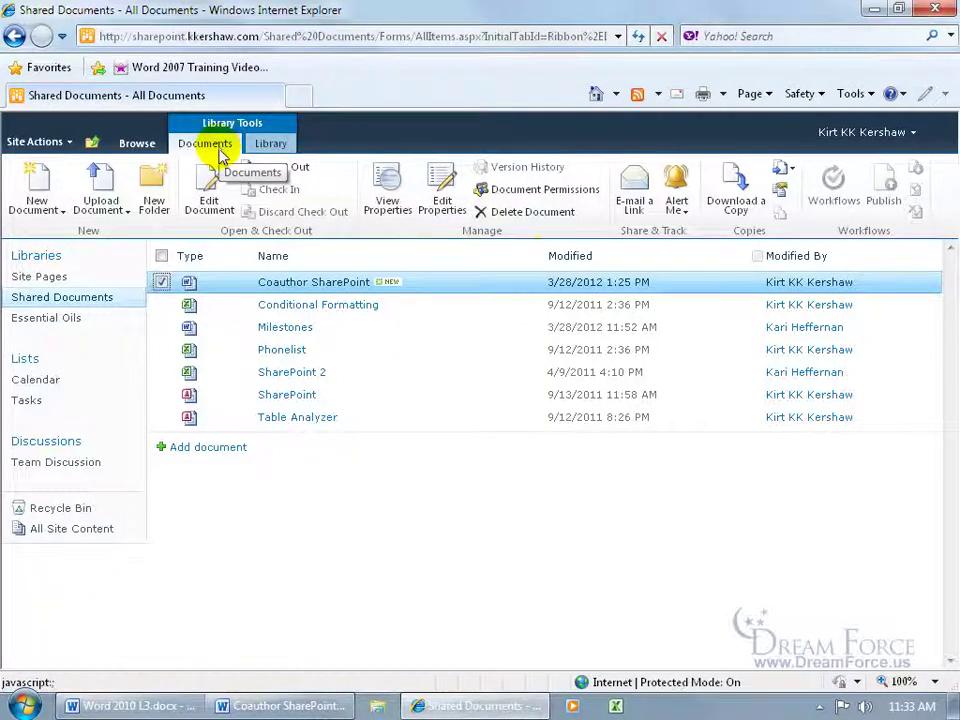
pyautogui.click(640, 208)
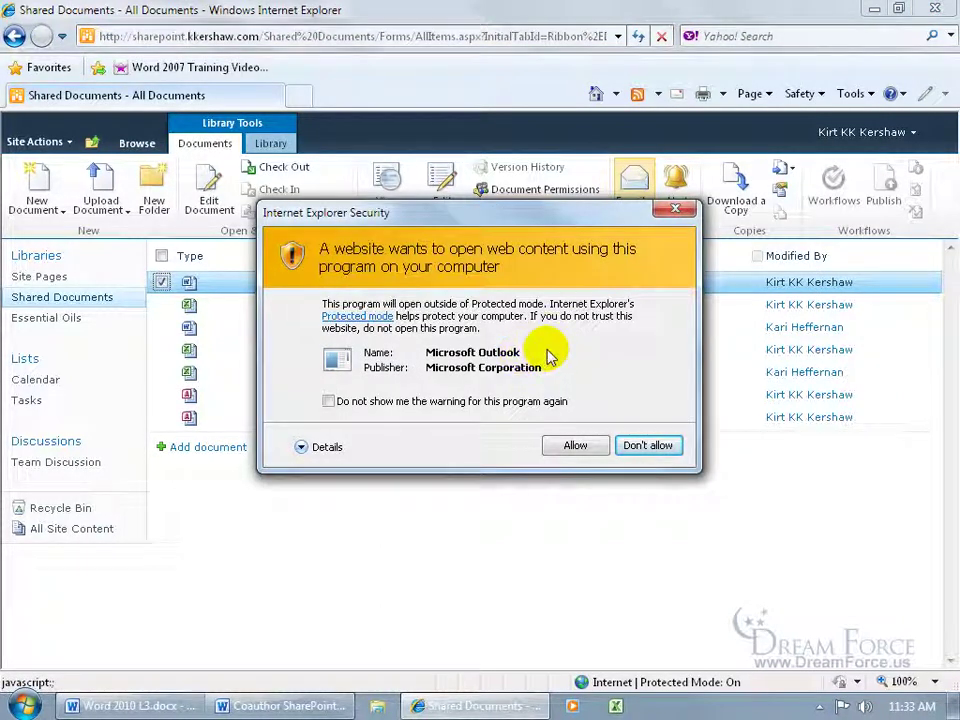
pyautogui.click(575, 452)
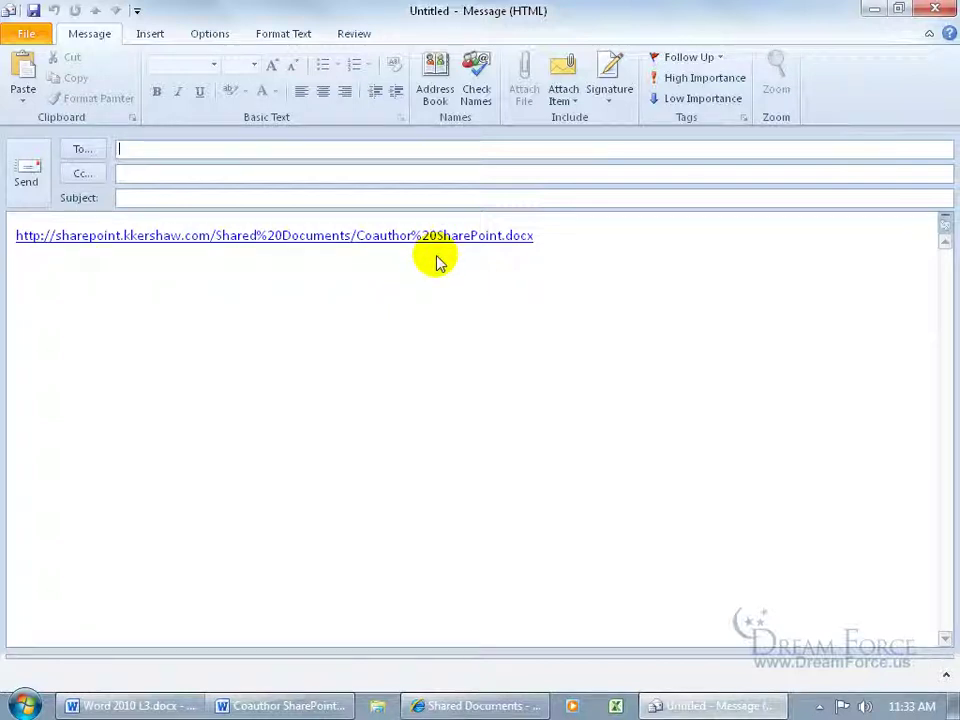
# Step: Address the message to the co-author, give it the subject 'Work for us', and send it
pyautogui.click(156, 148)
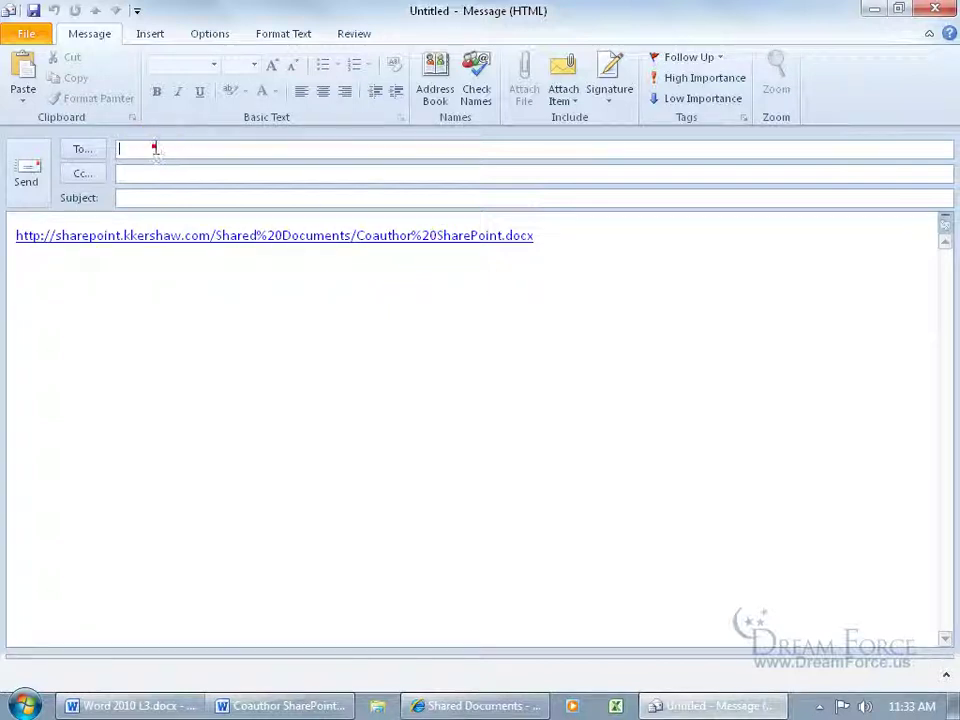
pyautogui.write('k')
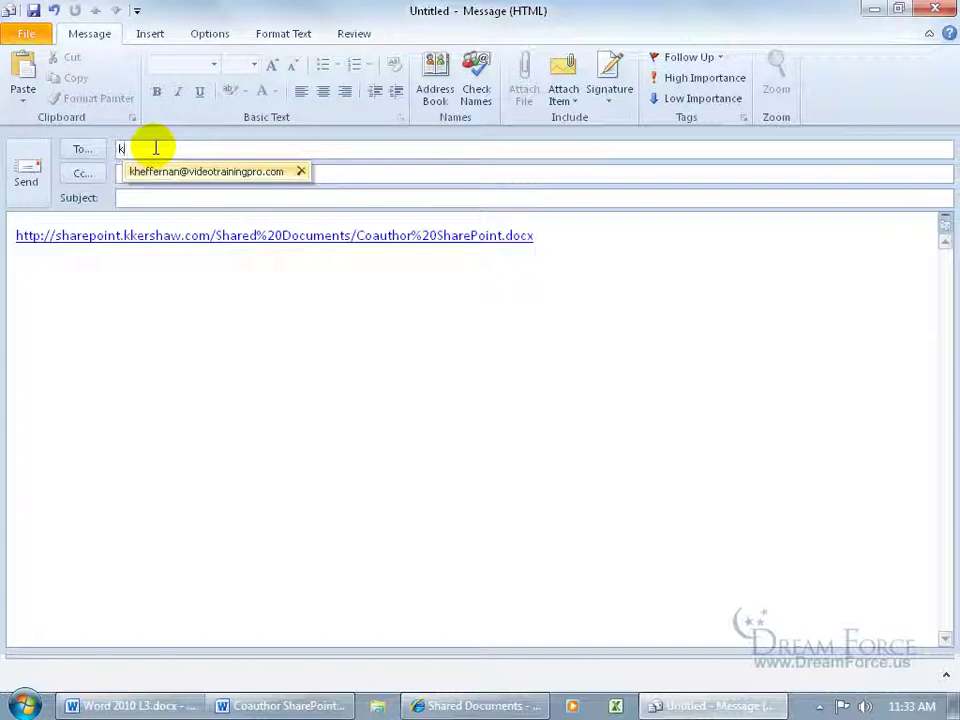
pyautogui.press('Return')
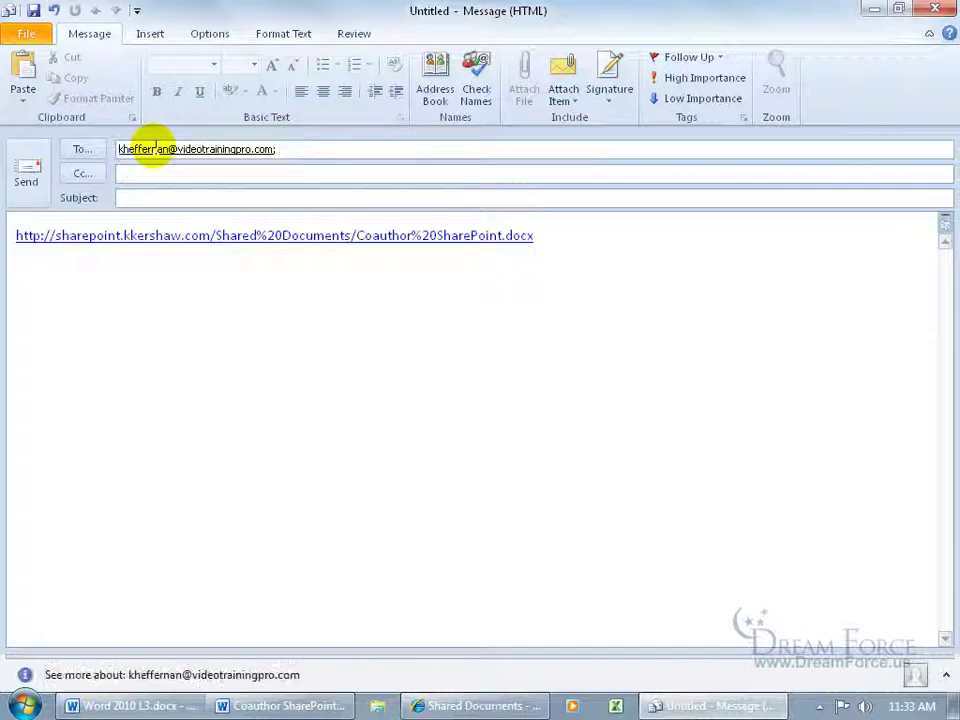
pyautogui.click(161, 200)
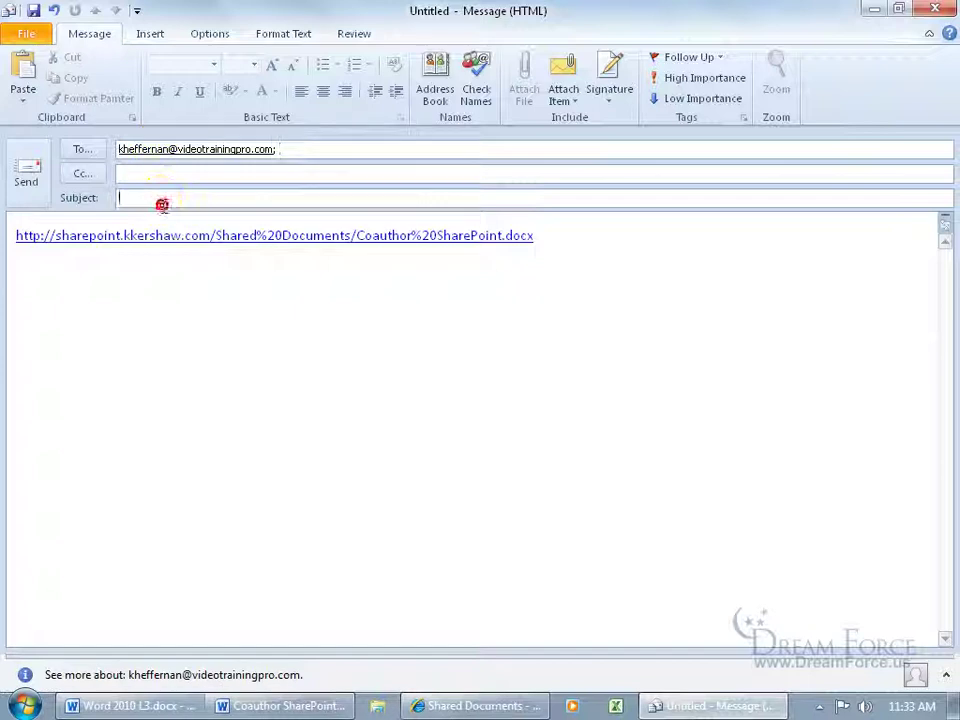
pyautogui.write('Work for us')
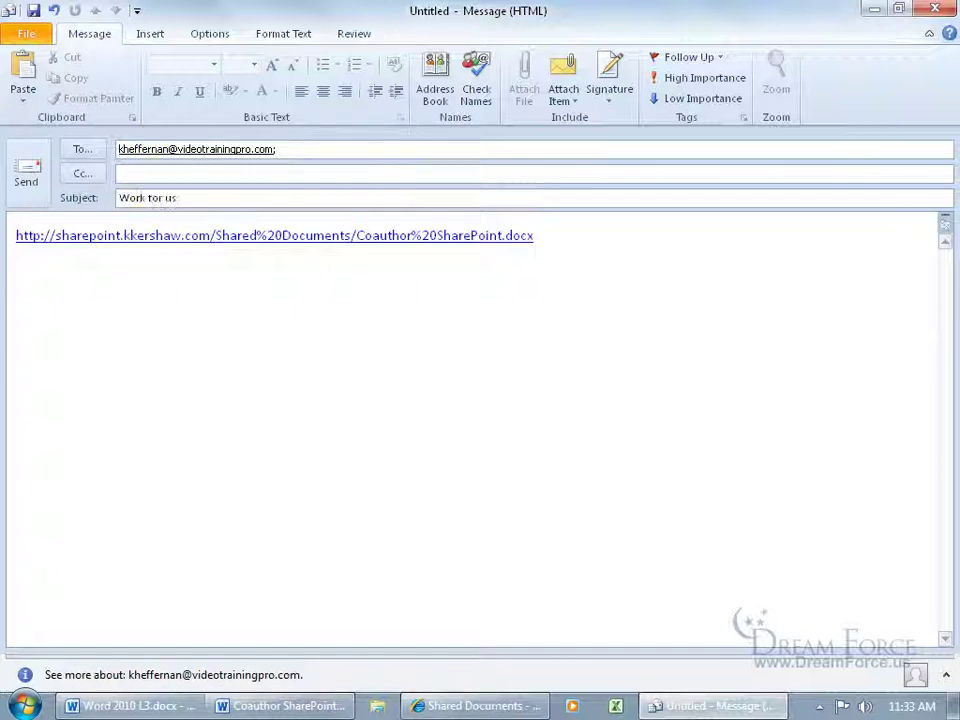
pyautogui.click(27, 177)
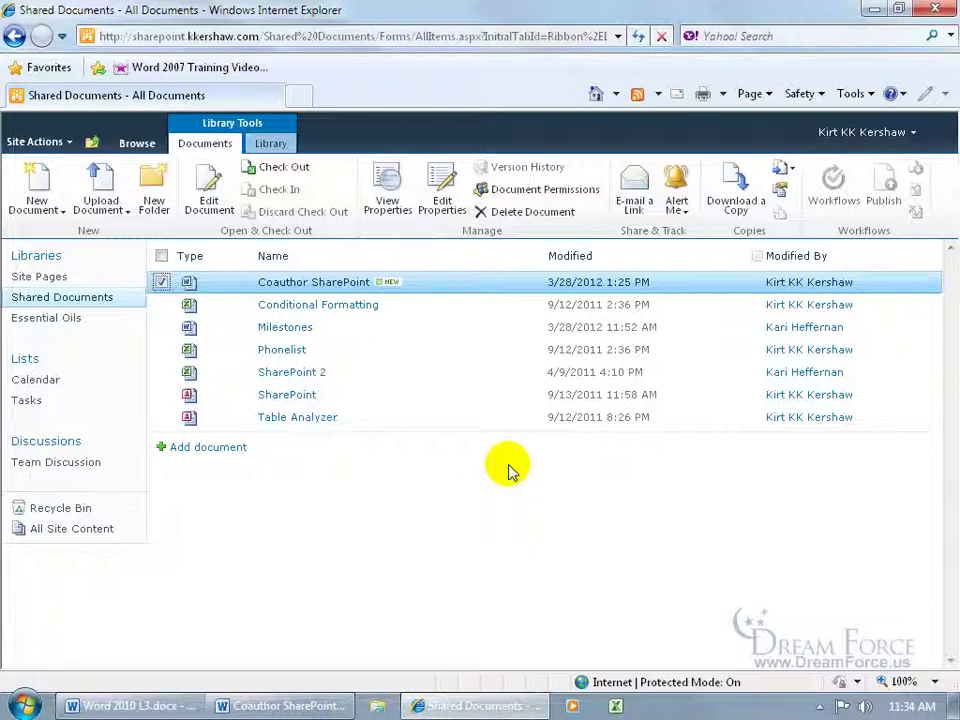
# Step: Launch Outlook from the Start menu, confirm the Outbox is empty, and close it
pyautogui.click(28, 706)
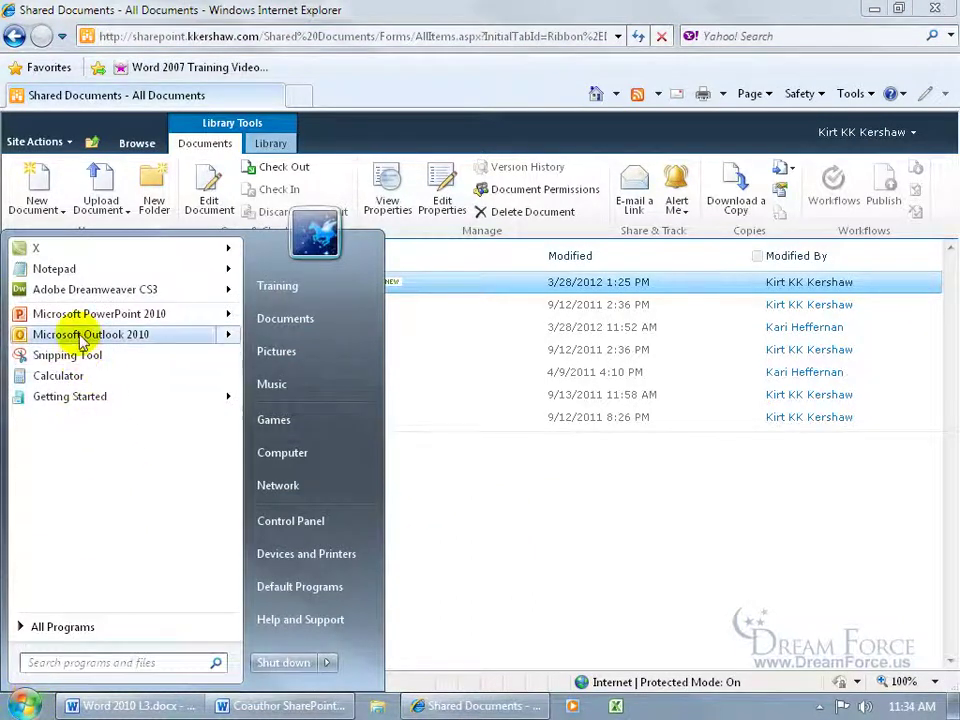
pyautogui.moveTo(83, 340)
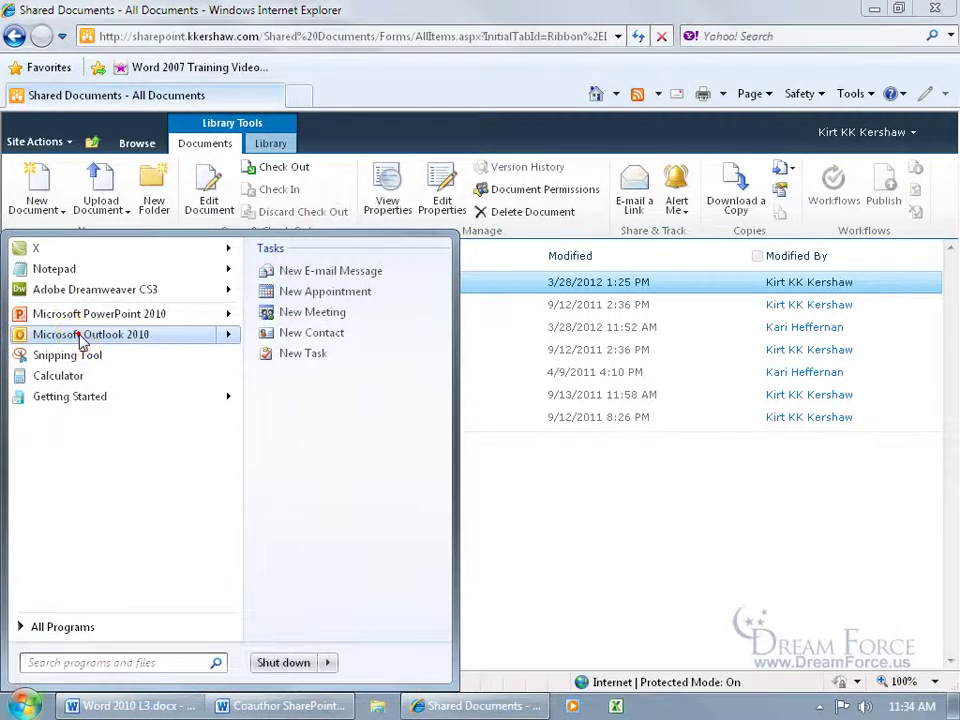
pyautogui.click(83, 340)
pyautogui.click(62, 342)
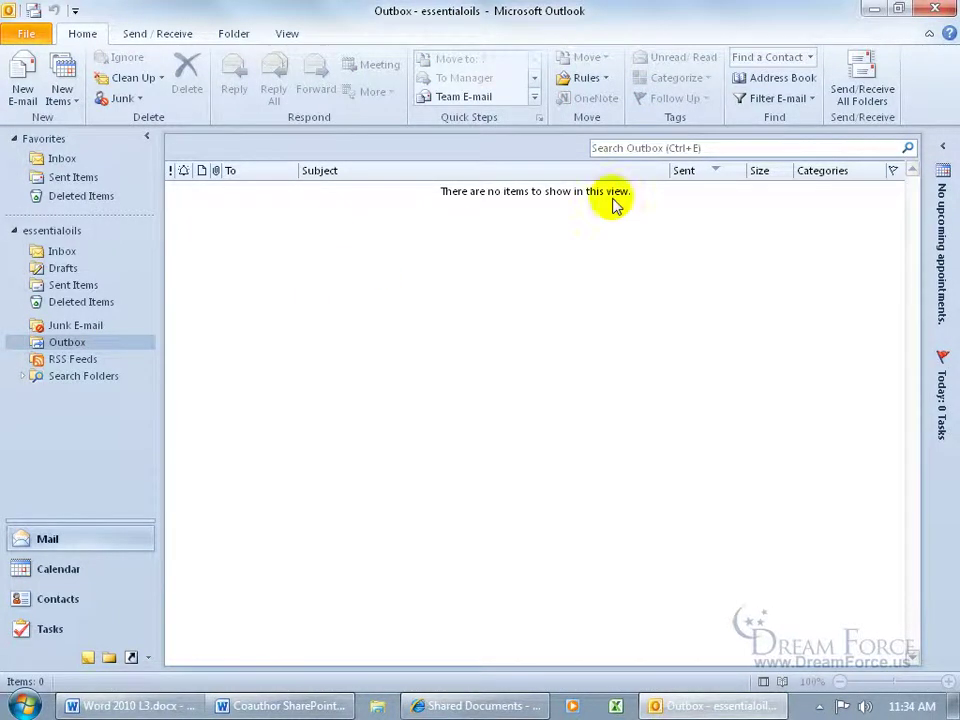
pyautogui.click(935, 8)
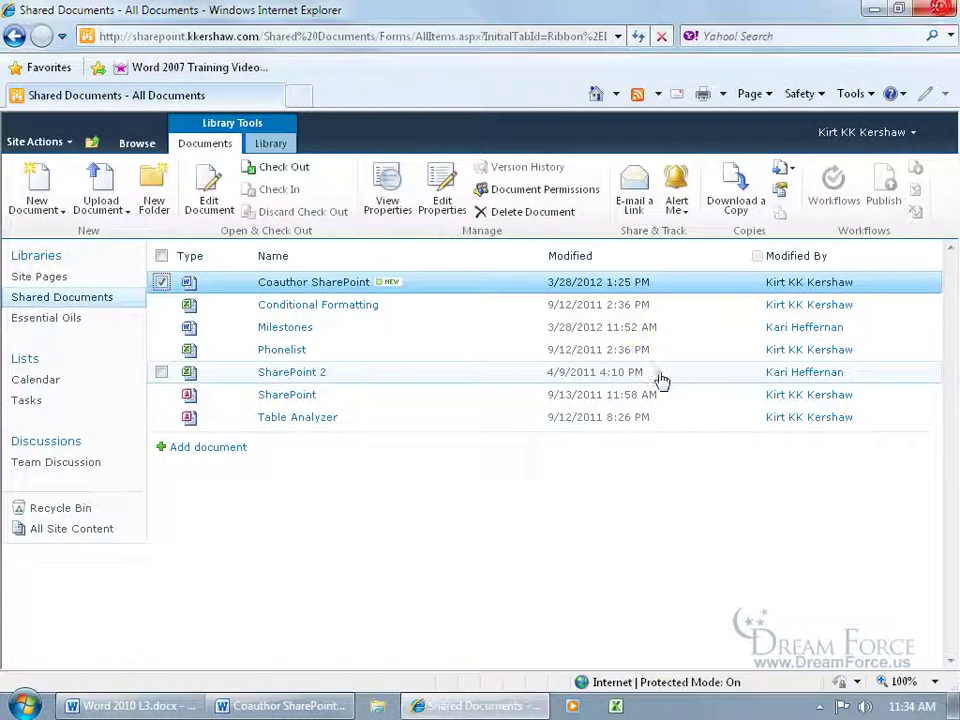
# Step: Open Coauthor SharePoint.docx from the library in Word using the Edit option
pyautogui.click(356, 283)
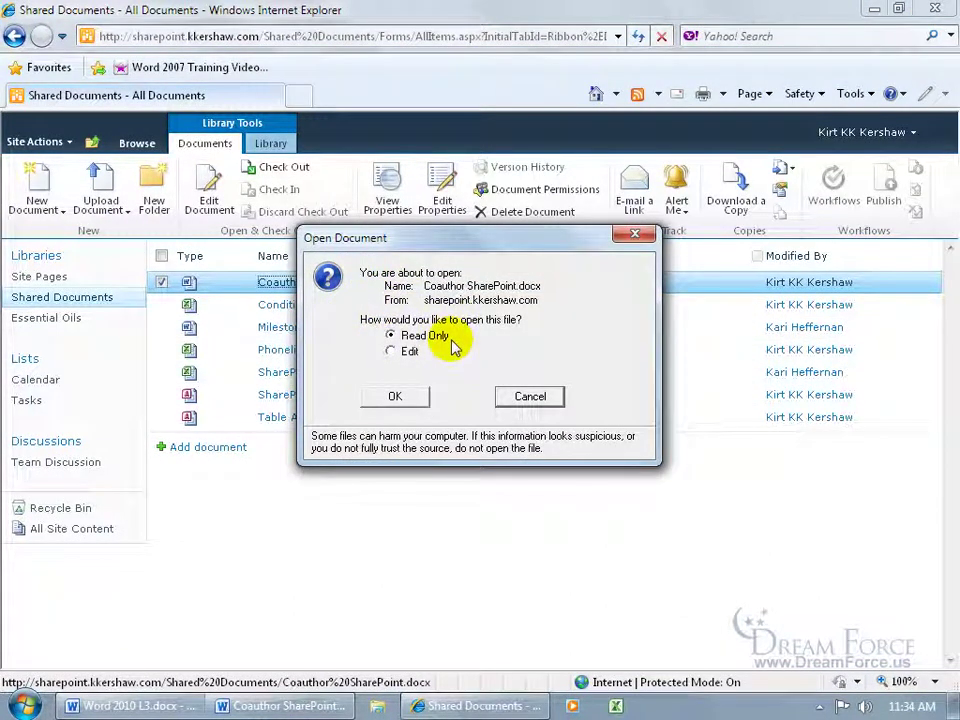
pyautogui.click(391, 352)
pyautogui.click(396, 395)
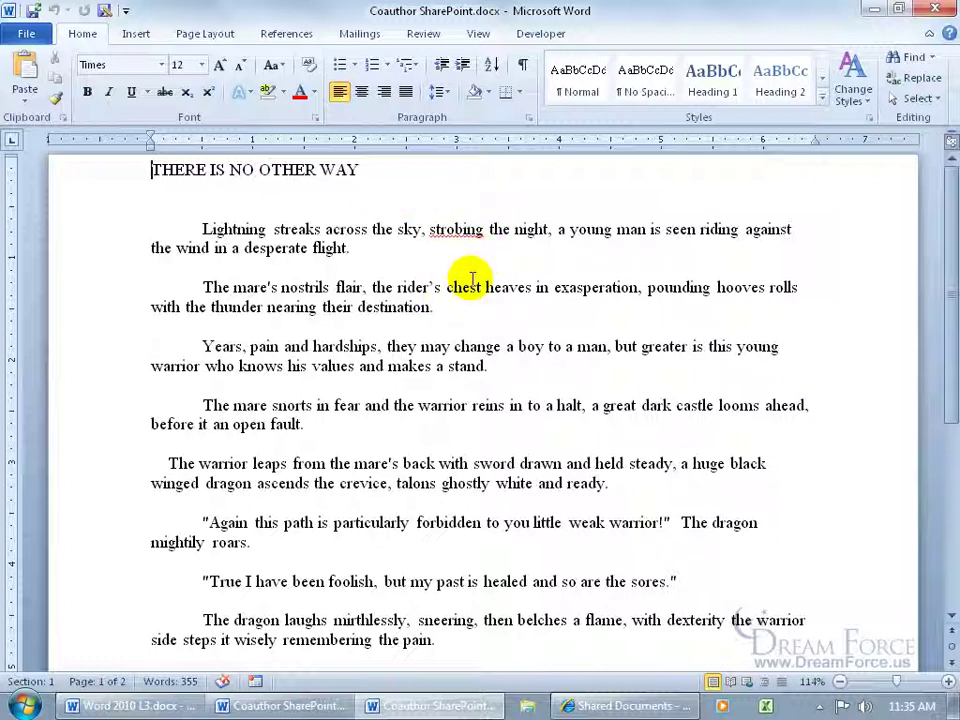
# Step: Switch to the other Coauthor SharePoint window and confirm two authors appear in the status-bar list
pyautogui.click(290, 705)
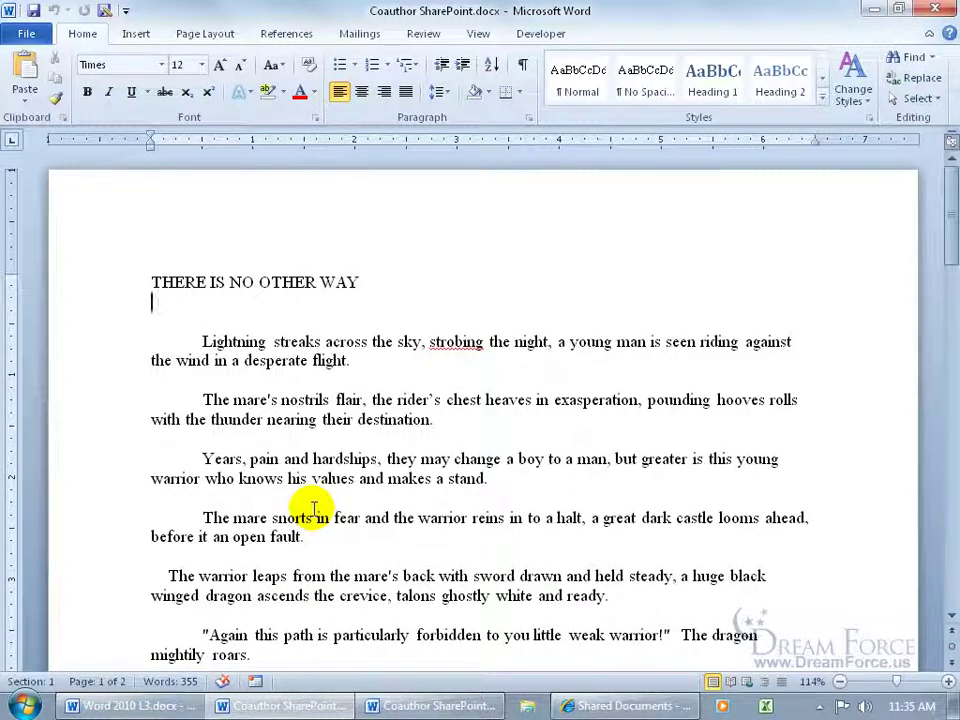
pyautogui.click(35, 12)
pyautogui.click(465, 690)
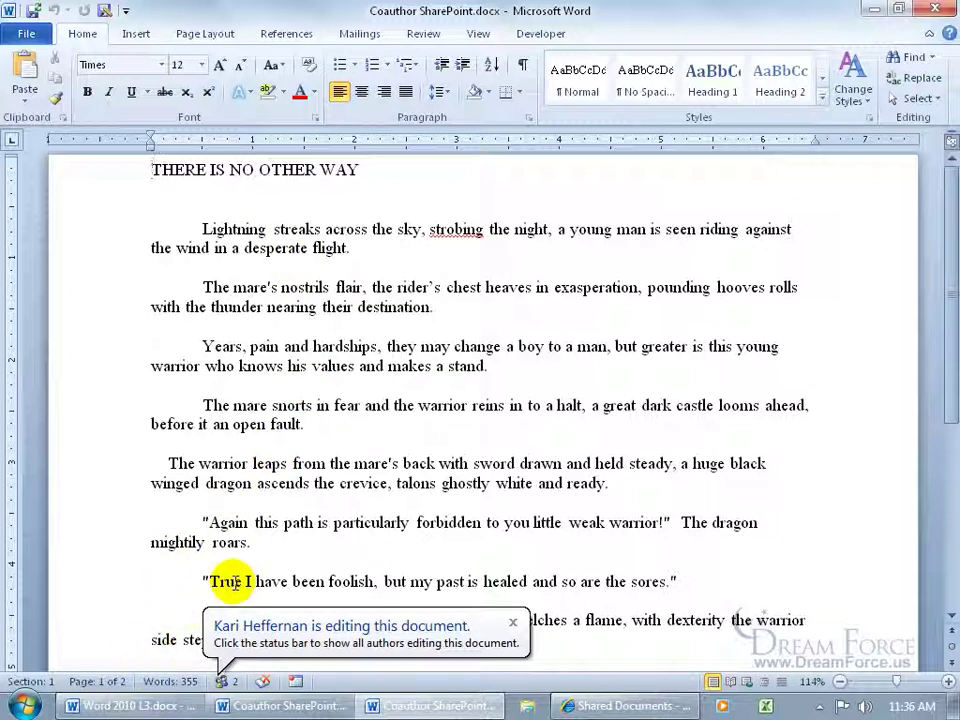
pyautogui.click(225, 683)
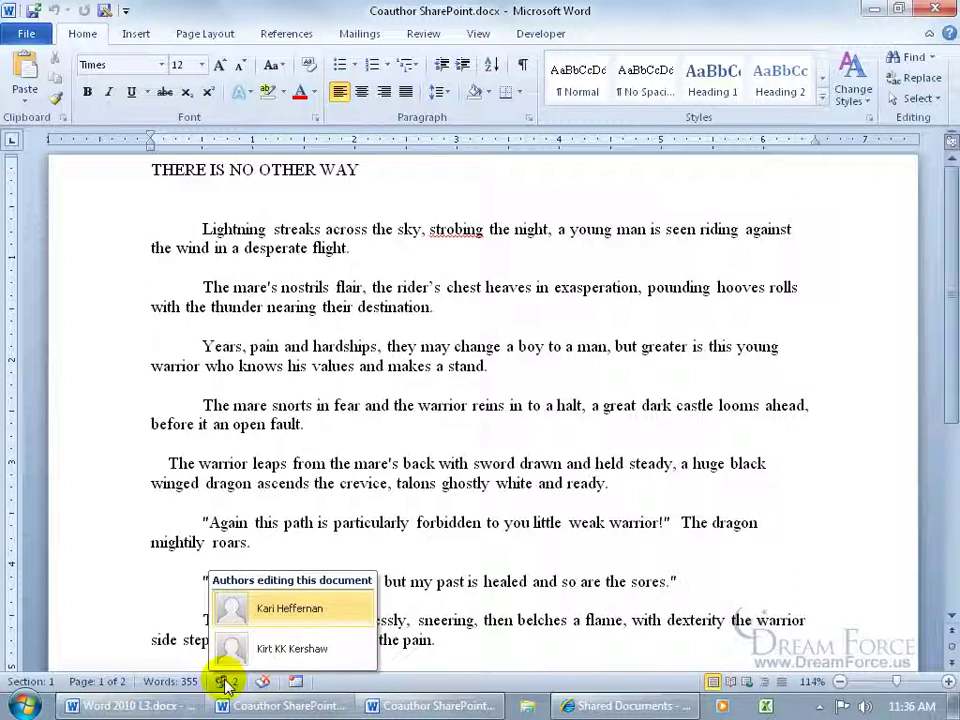
pyautogui.click(392, 509)
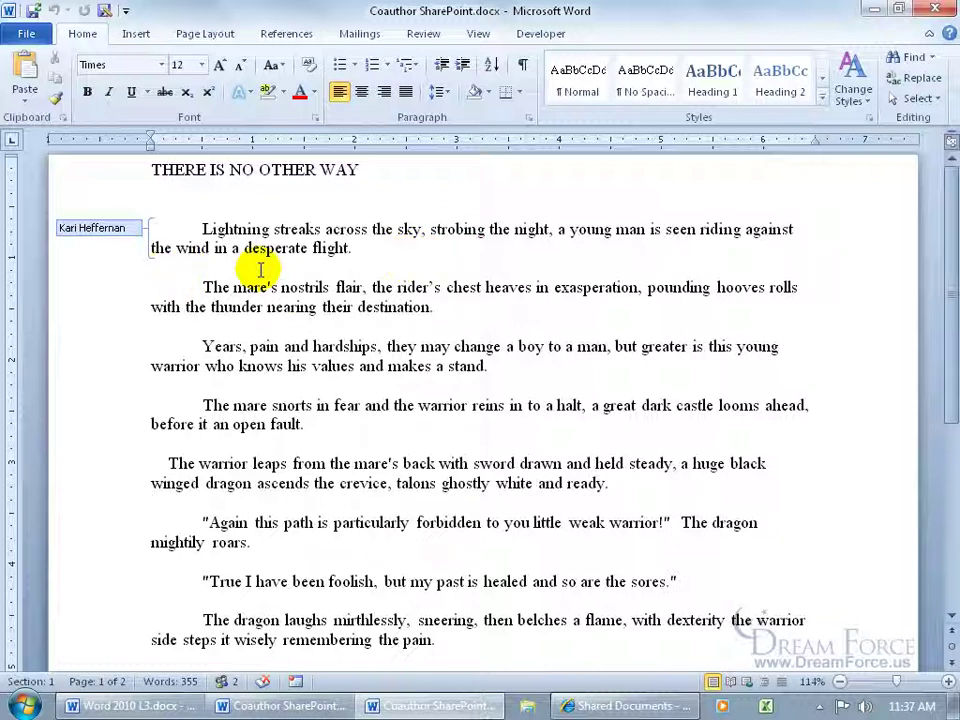
# Step: Show the co-author's tag tooltip saying the first paragraph is locked until their edits are uploaded
pyautogui.moveTo(136, 224)
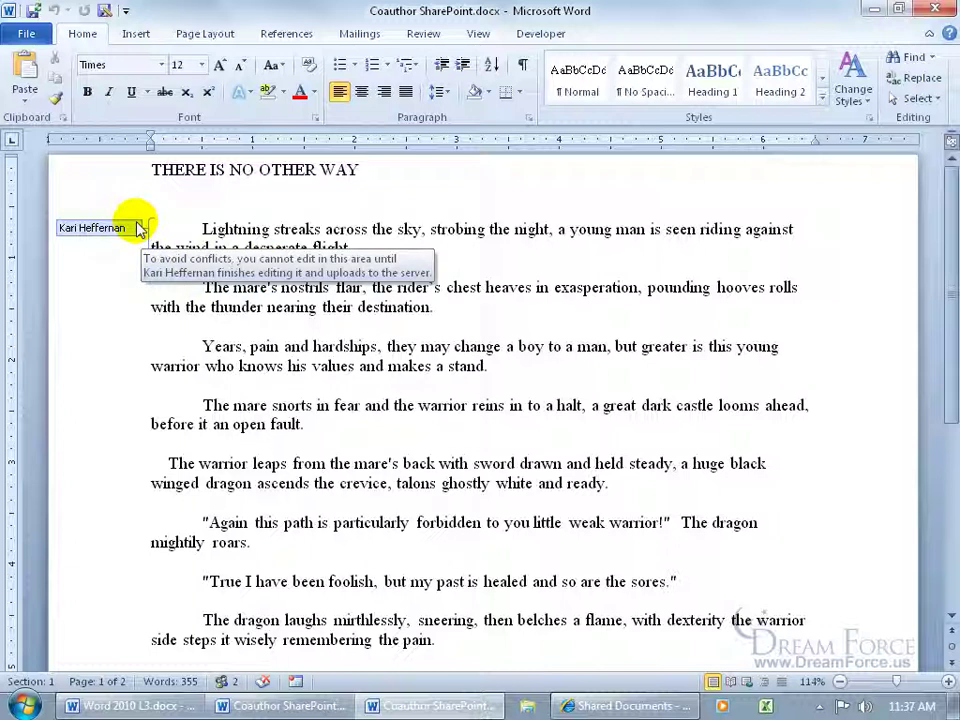
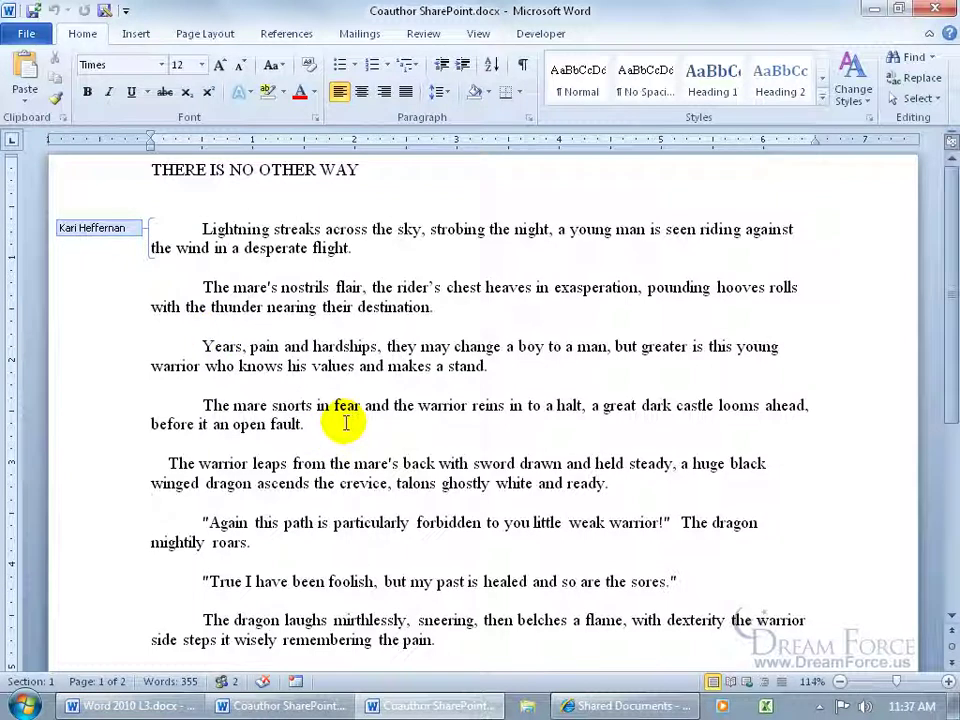
# Step: Try deleting the locked word 'across', then check the spots at 'Years' and 'their'
pyautogui.click(345, 230)
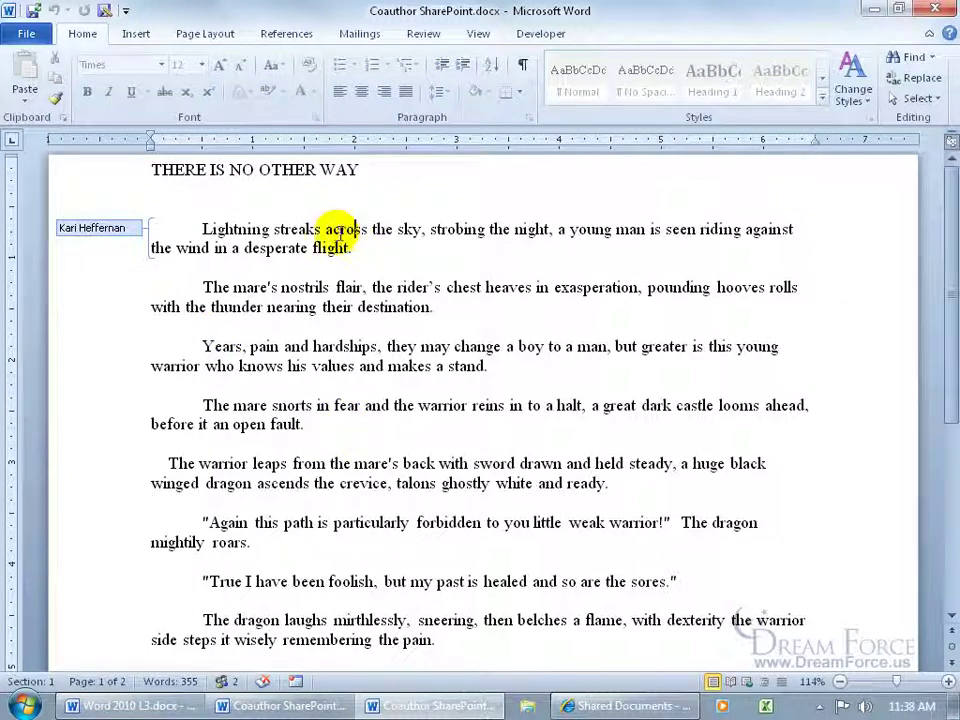
pyautogui.doubleClick(345, 230)
pyautogui.press('Delete')
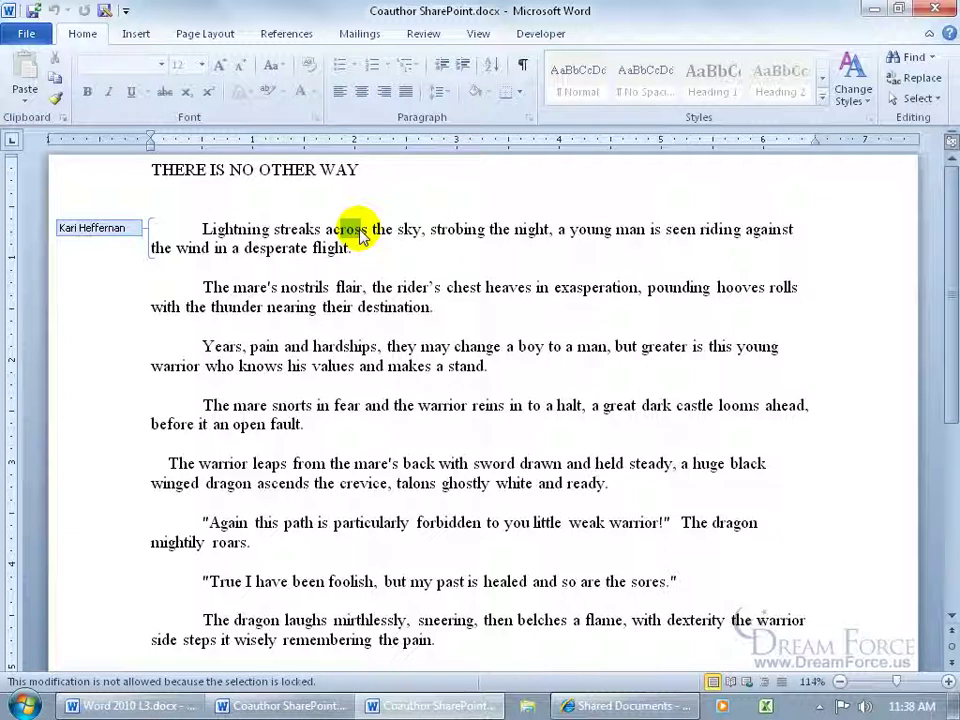
pyautogui.click(251, 117)
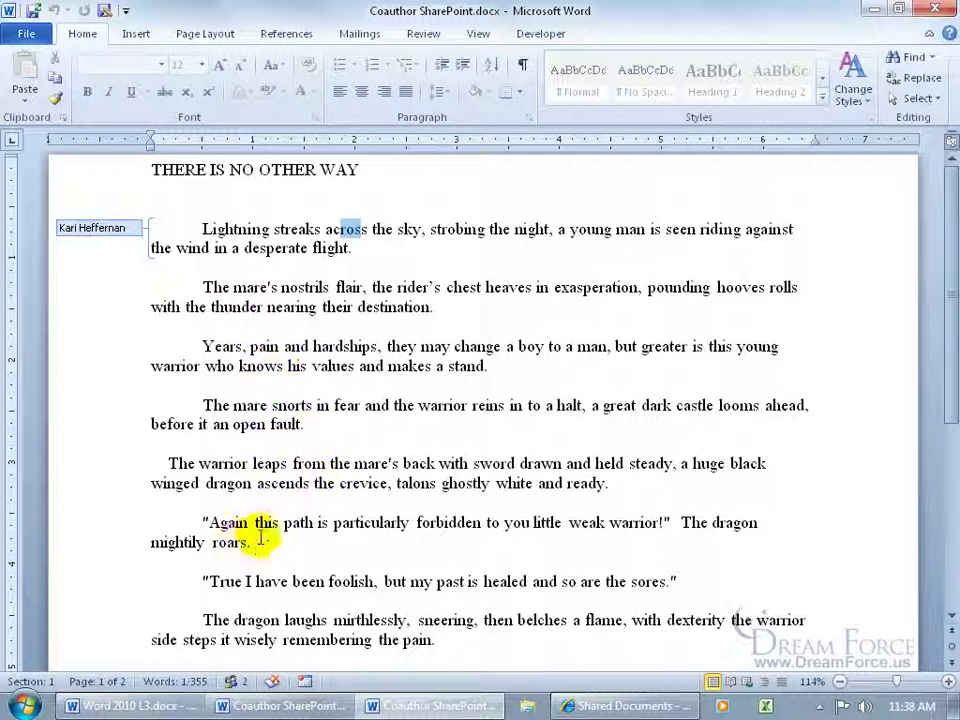
pyautogui.click(199, 346)
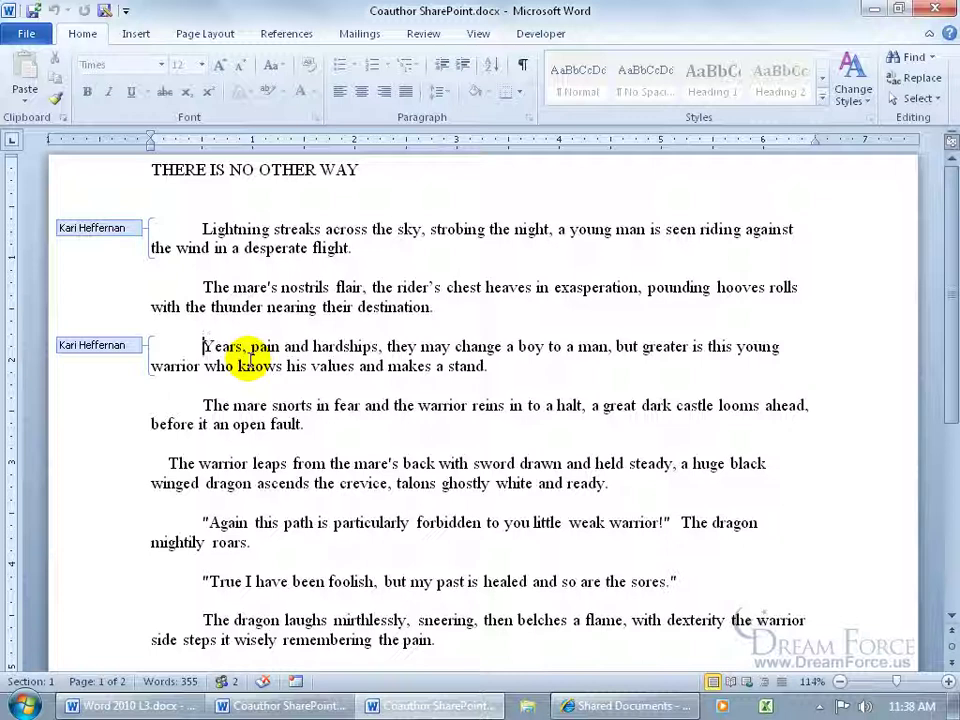
pyautogui.click(345, 300)
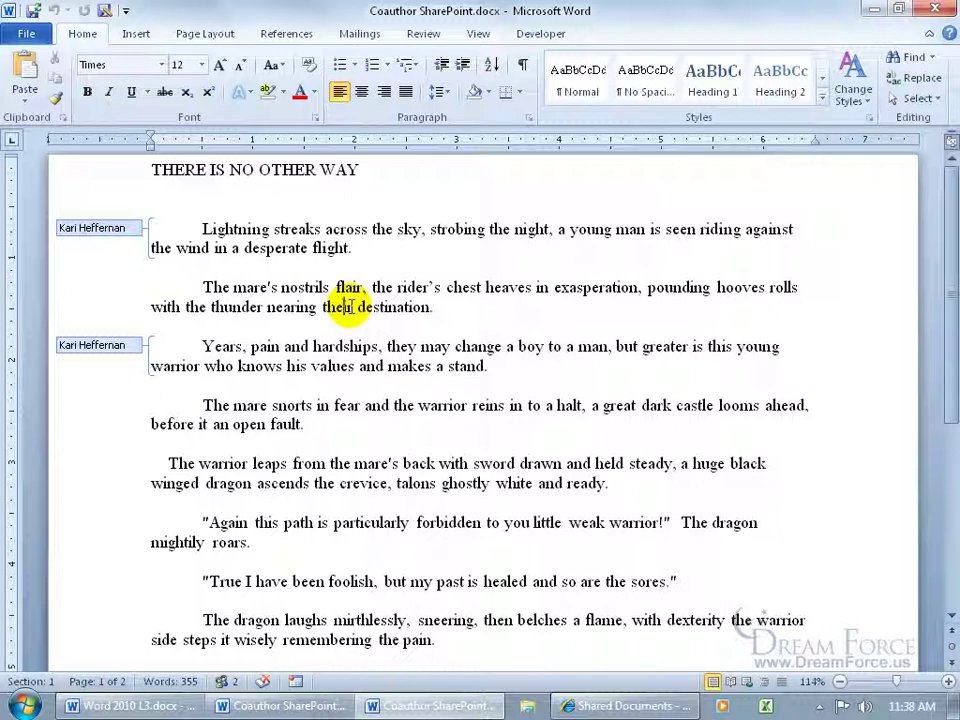
pyautogui.click(348, 307)
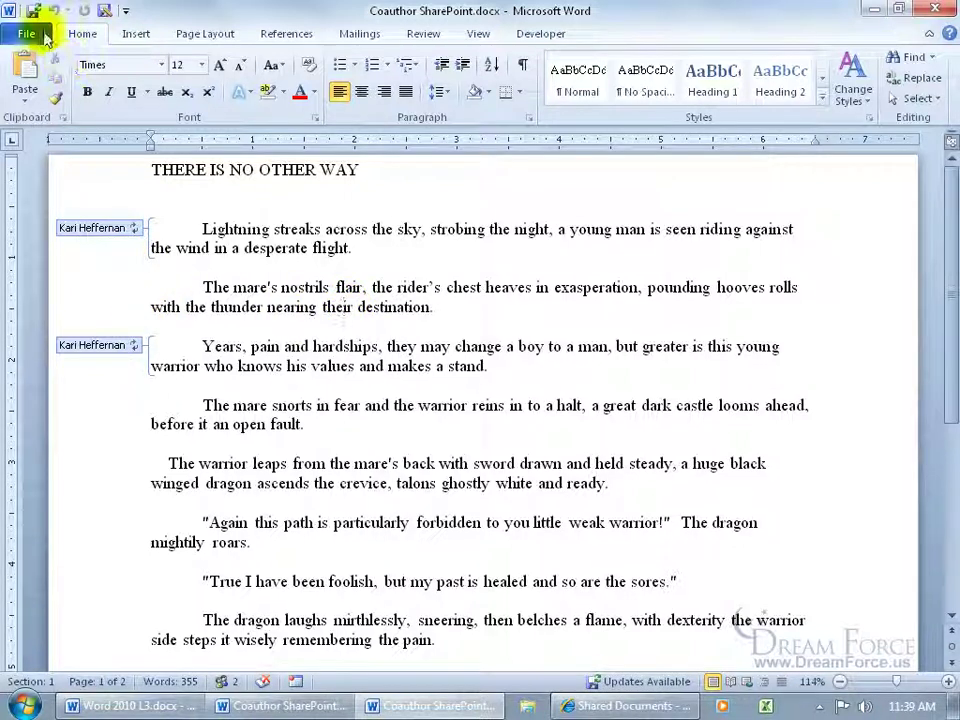
# Step: Save to pull in the co-author's 'clouds' and 'decade' edits, then select 'clouds'
pyautogui.click(33, 11)
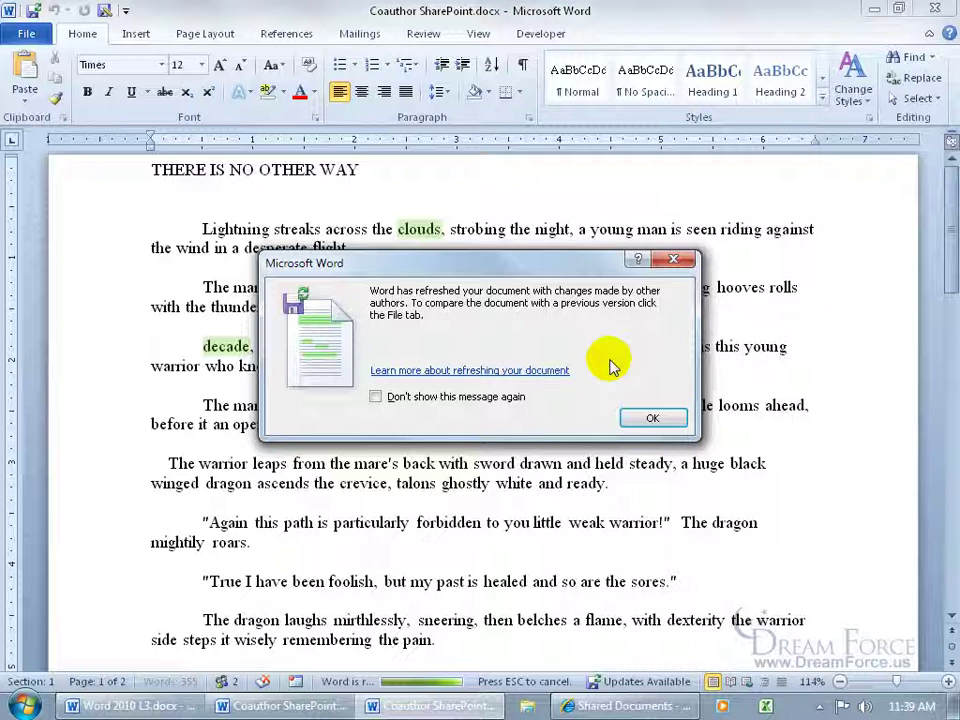
pyautogui.click(645, 417)
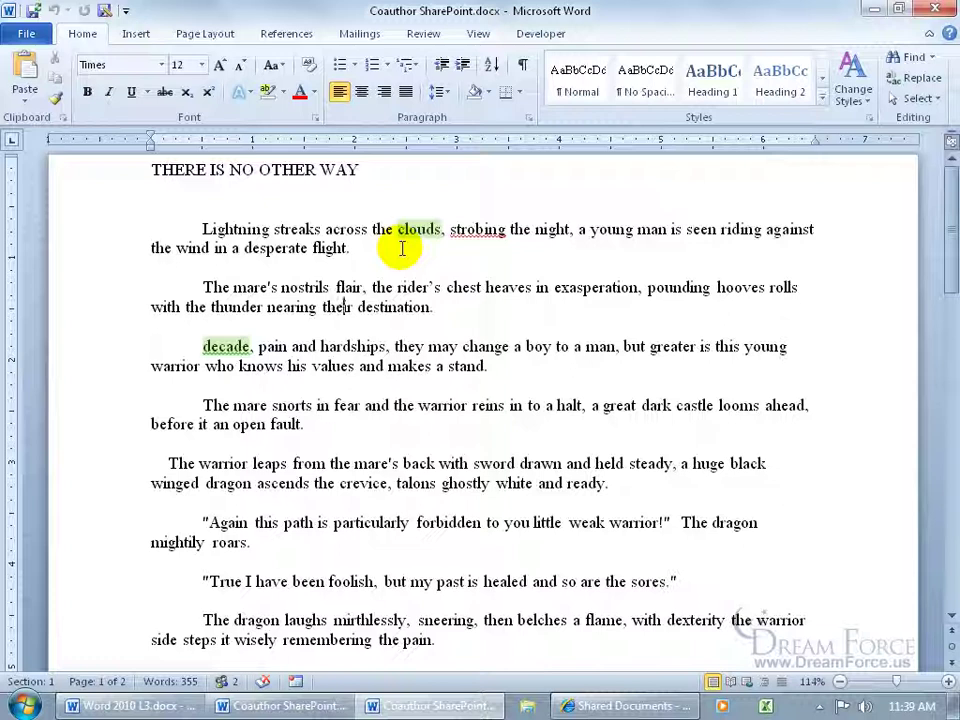
pyautogui.click(398, 226)
pyautogui.moveTo(398, 226); pyautogui.dragTo(429, 229)
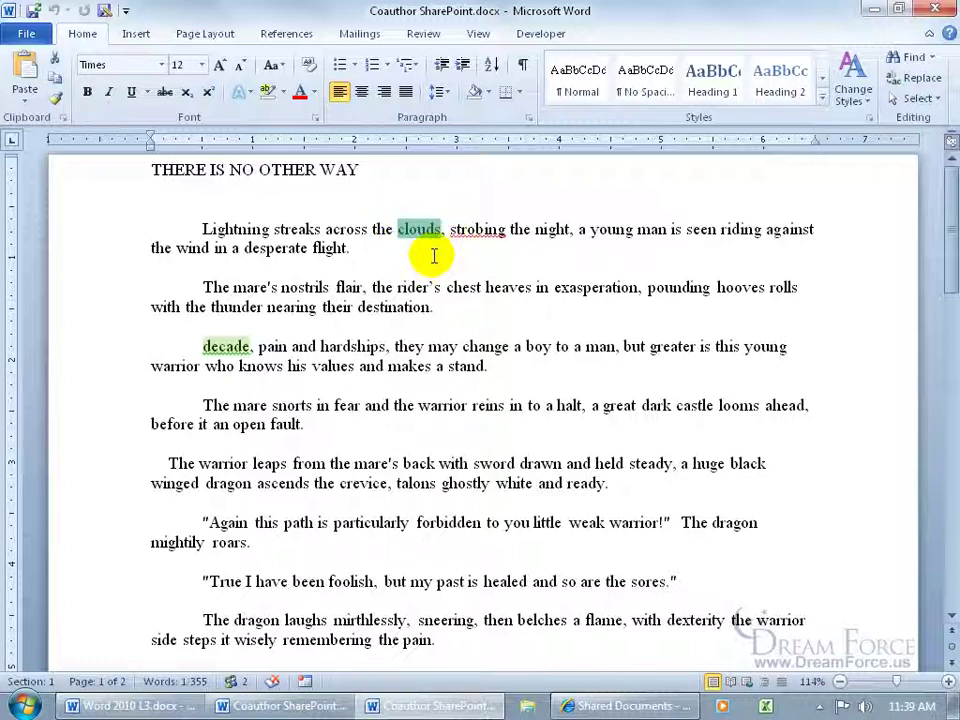
# Step: Remove the highlight from 'clouds' and save the document to the server
pyautogui.click(283, 92)
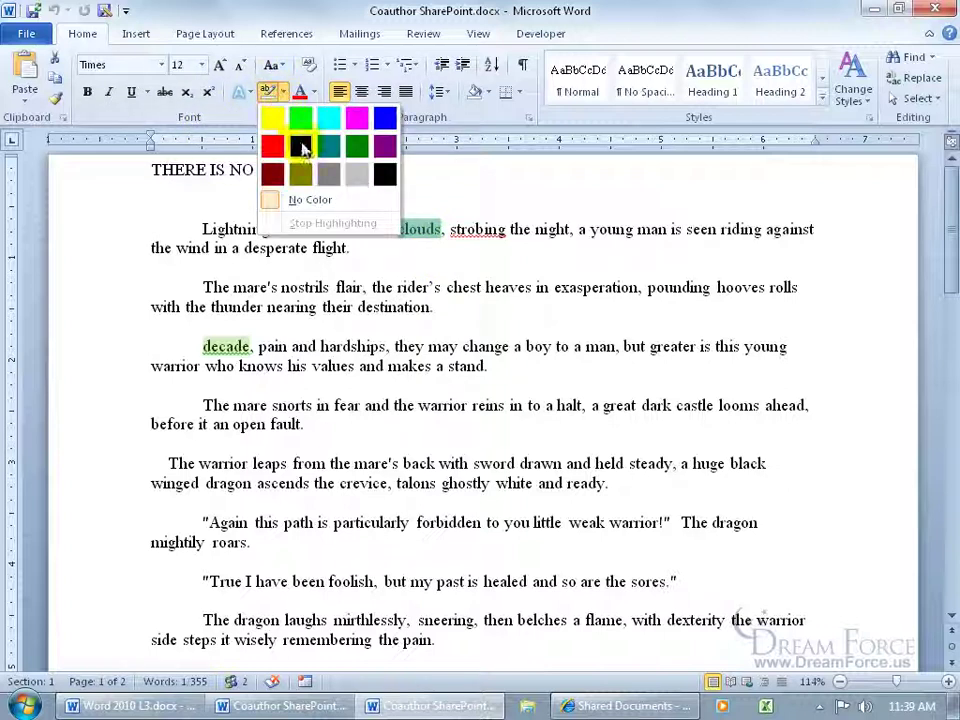
pyautogui.click(300, 195)
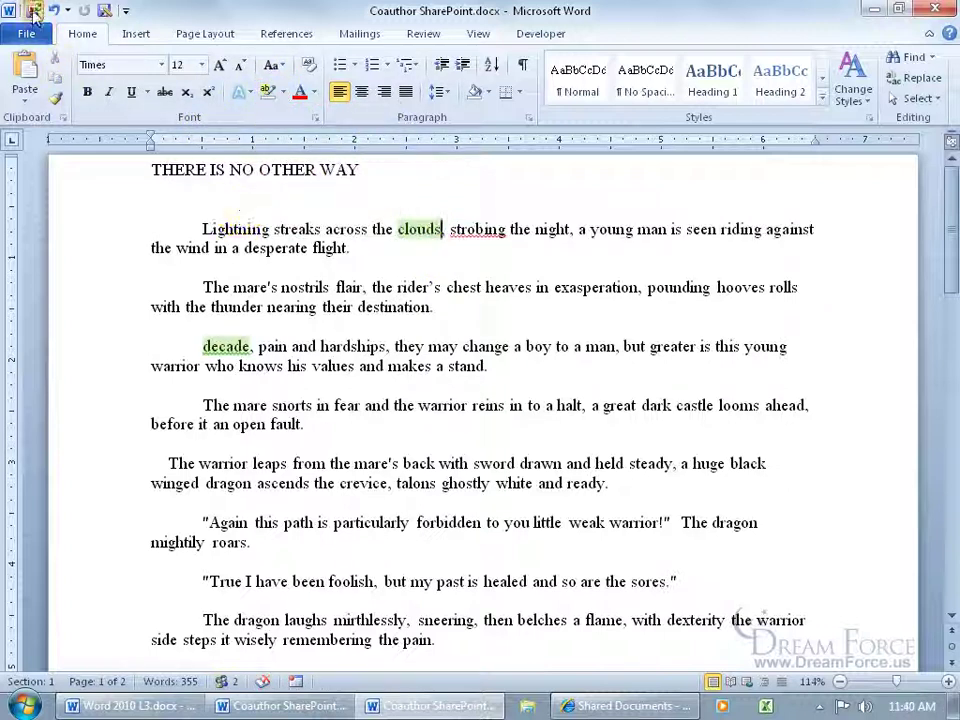
pyautogui.click(33, 10)
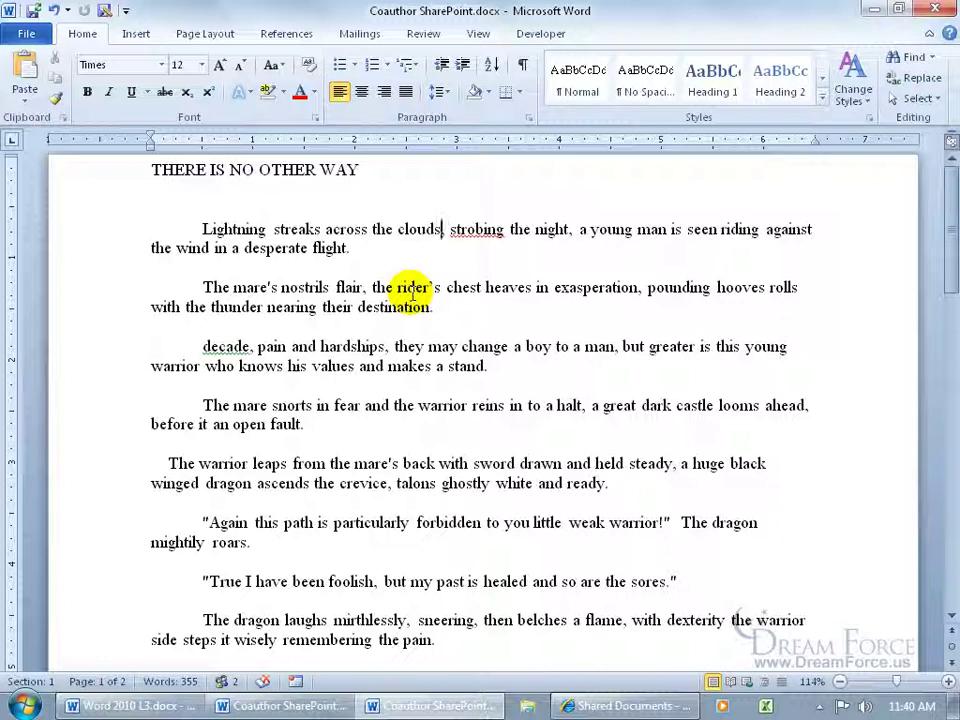
# Step: Replace 'clouds' with 'sky' followed by a comma in the opening sentence
pyautogui.write(',')
pyautogui.press('BackSpace')
pyautogui.hotkey('ctrl', 'shift', 'Left')
pyautogui.write('sku')
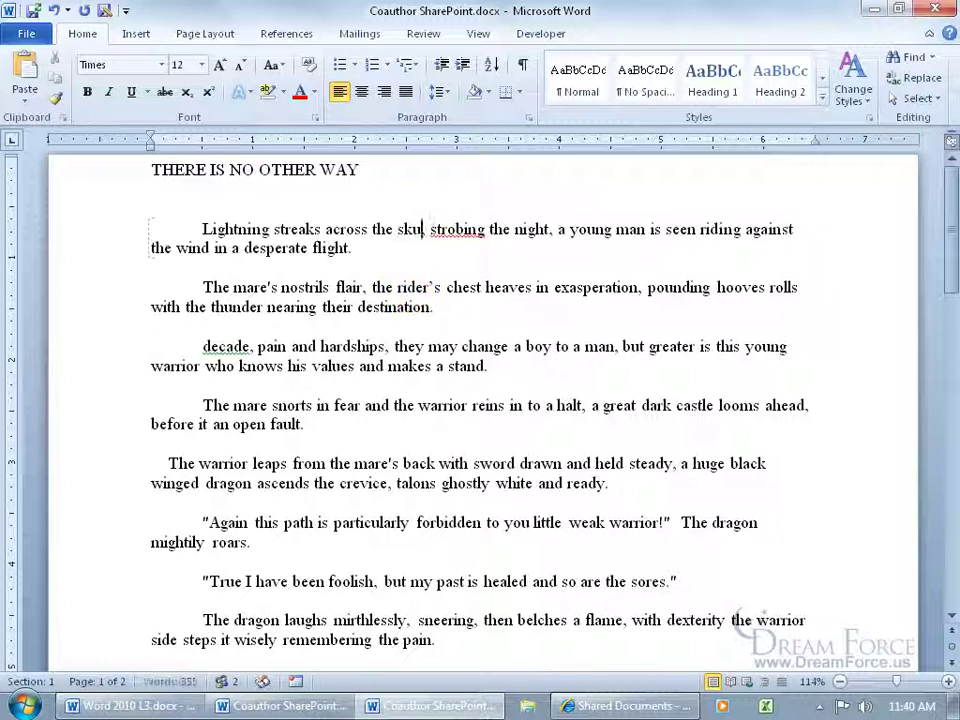
pyautogui.press('BackSpace')
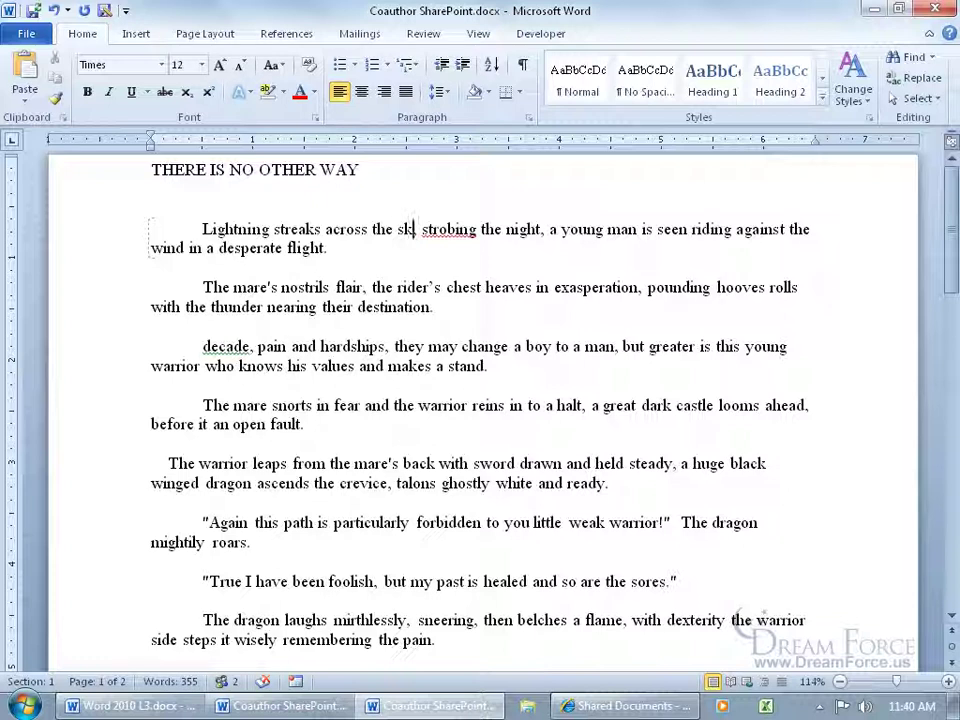
pyautogui.write('y,')
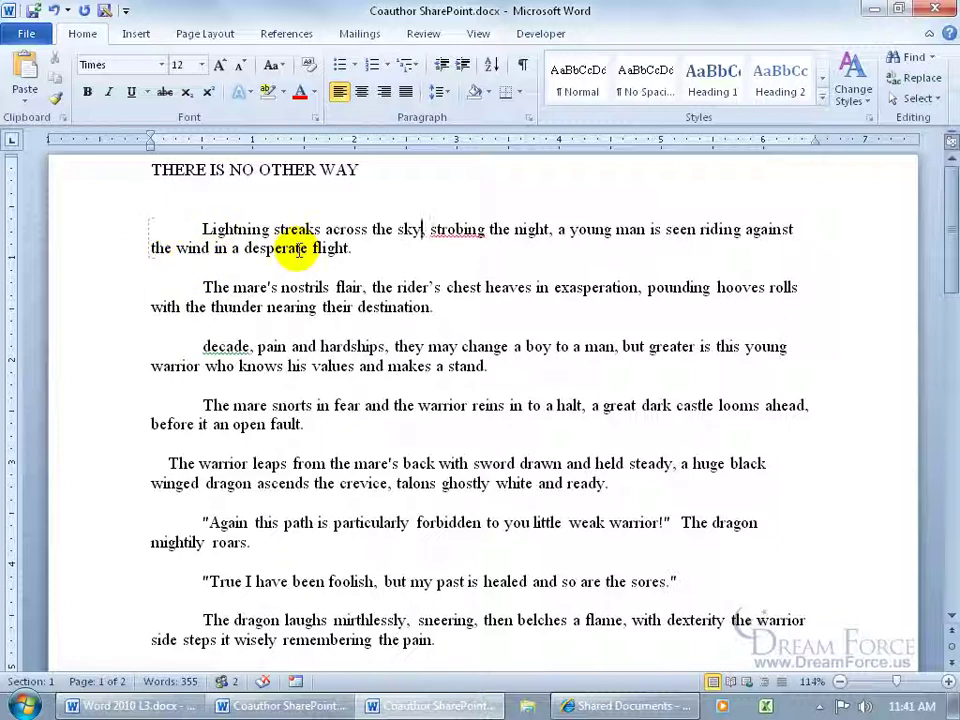
pyautogui.write(',')
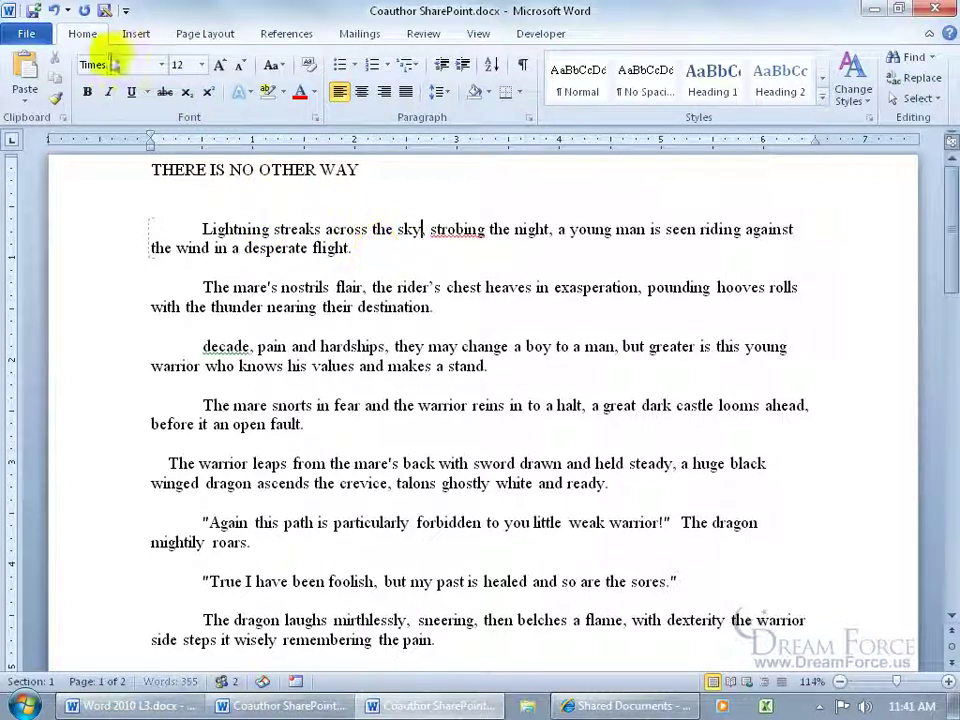
# Step: Save the 'sky' edit, refresh with the server's updates, and open the conflict resolution view
pyautogui.click(33, 12)
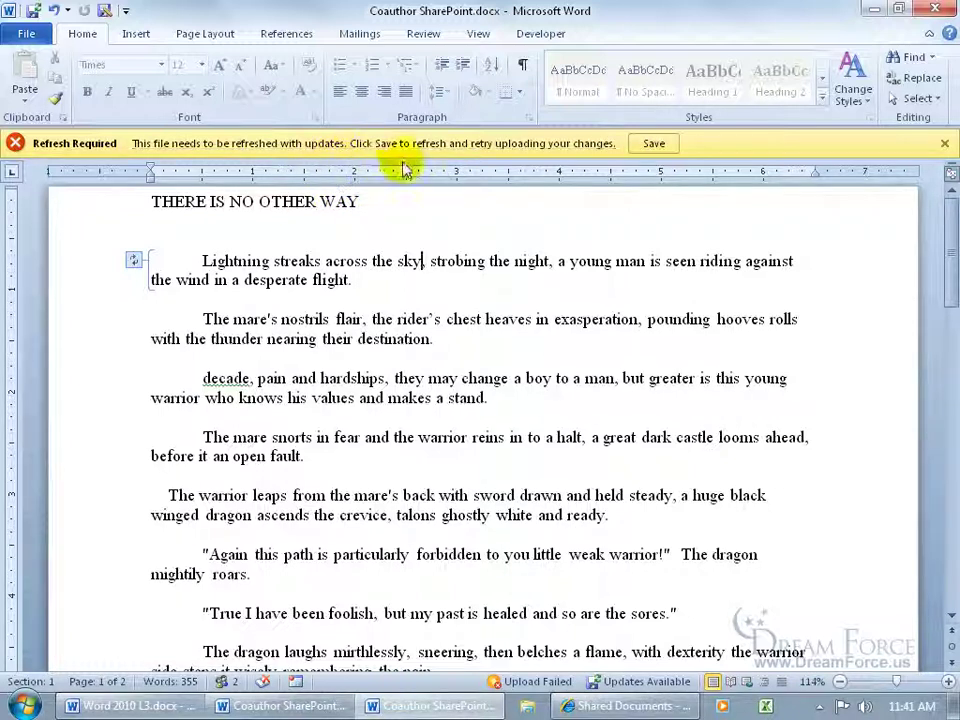
pyautogui.click(652, 143)
pyautogui.click(646, 420)
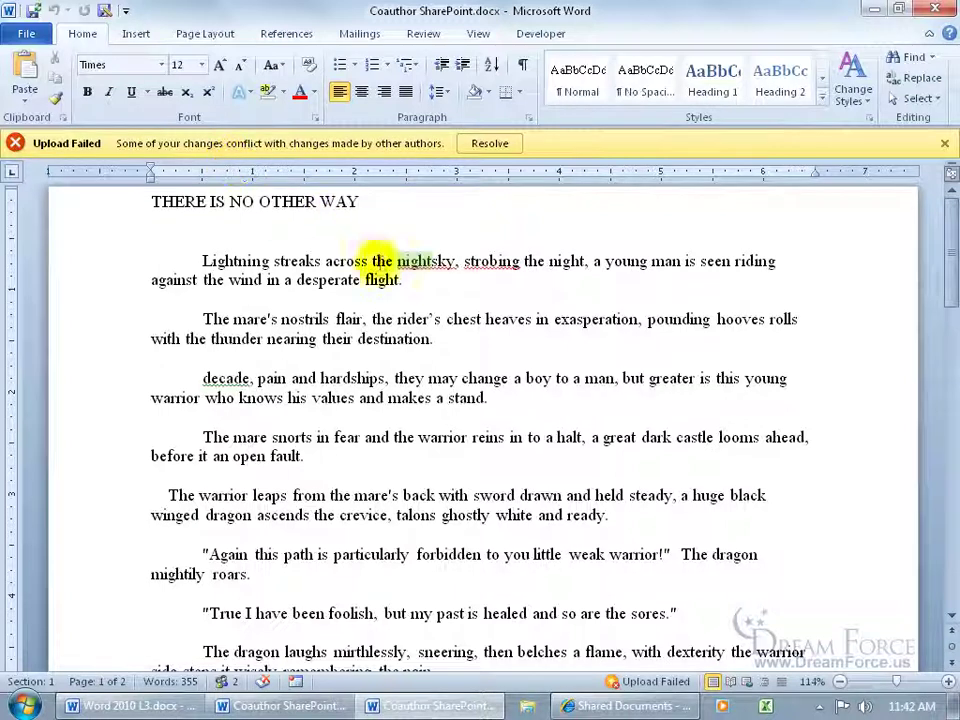
pyautogui.write(',')
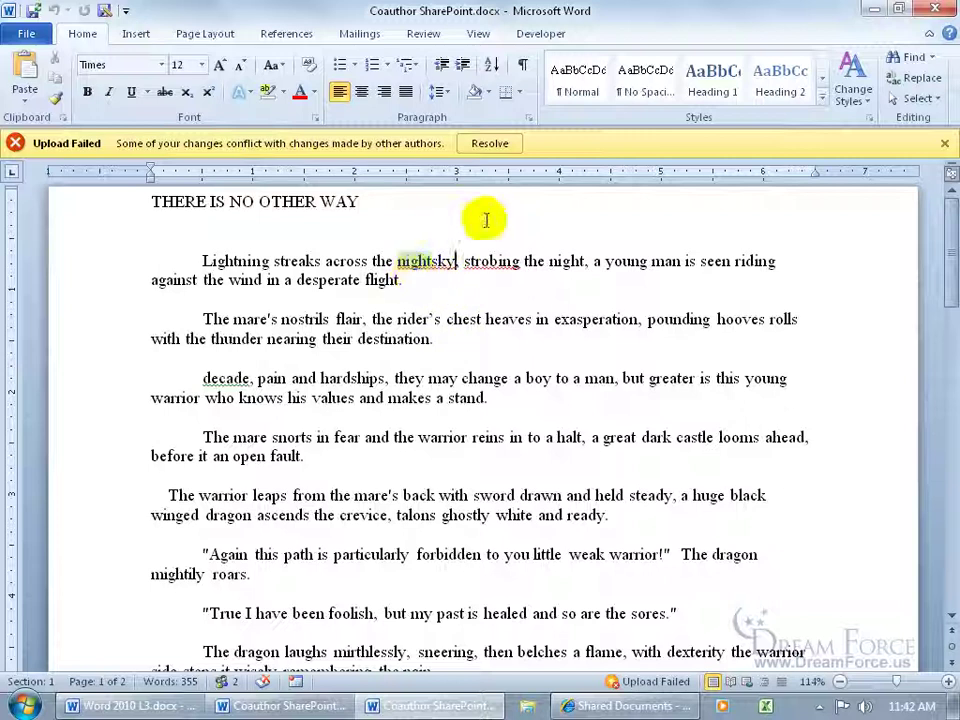
pyautogui.click(495, 150)
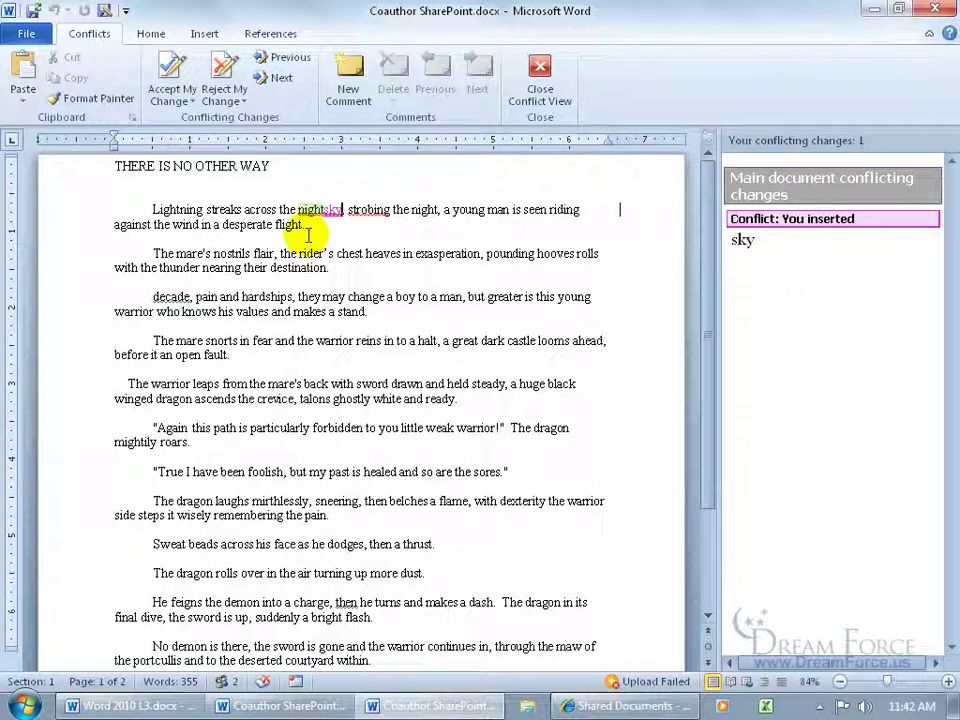
# Step: Reject your 'sky' insertion so it reads 'across the night', then save and close the conflict view
pyautogui.click(223, 66)
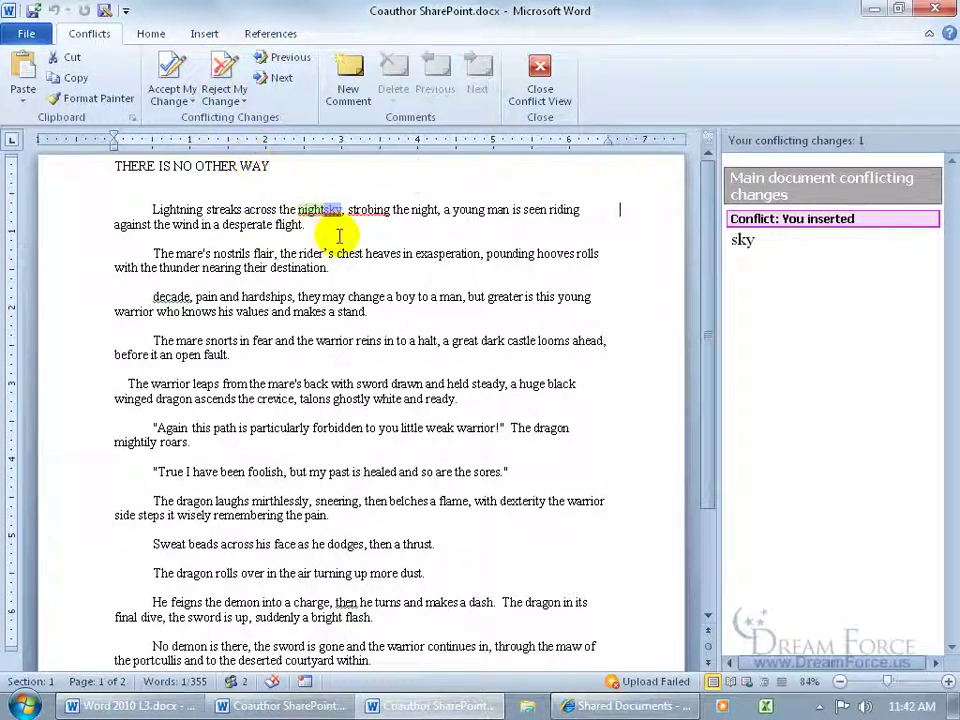
pyautogui.click(223, 68)
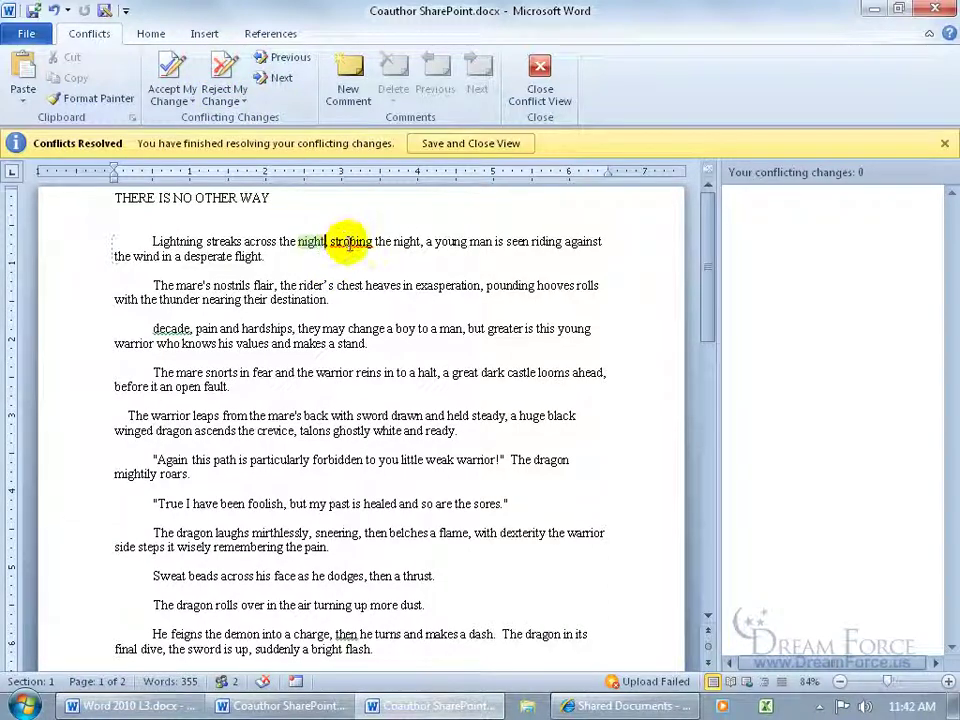
pyautogui.click(484, 146)
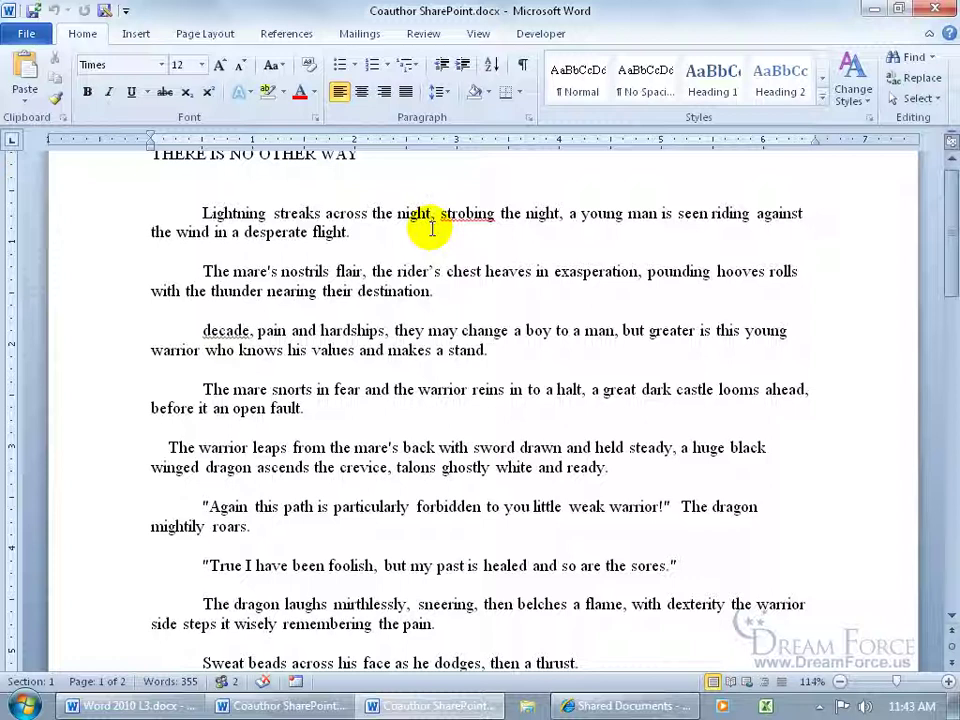
# Step: Verify on the Review tab that no tracked changes remain, then save to refresh from the co-author
pyautogui.click(423, 33)
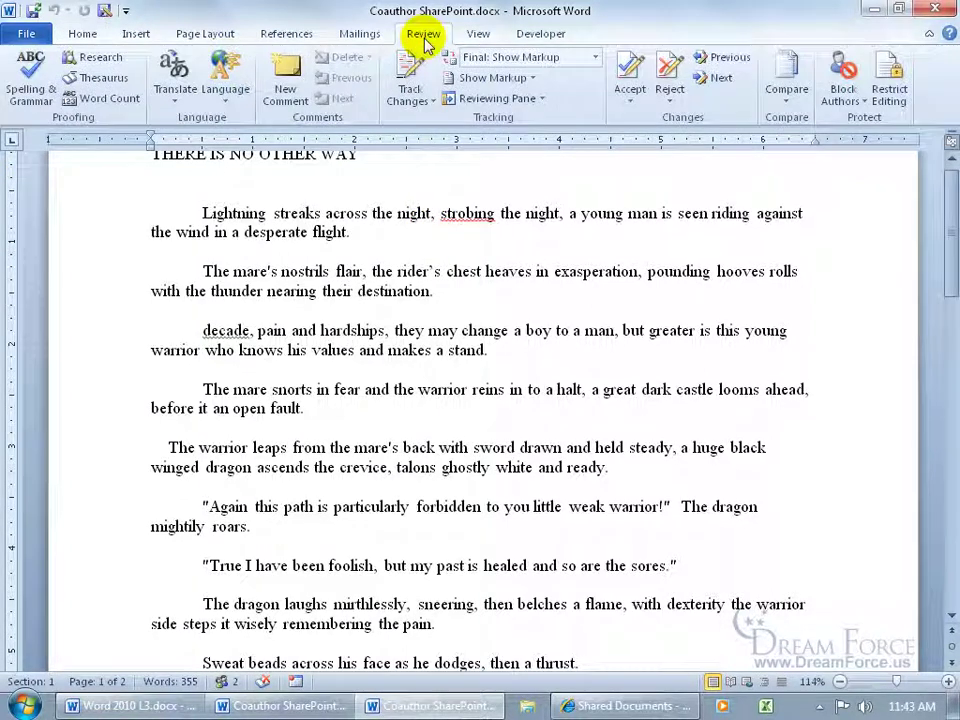
pyautogui.click(722, 79)
pyautogui.click(442, 399)
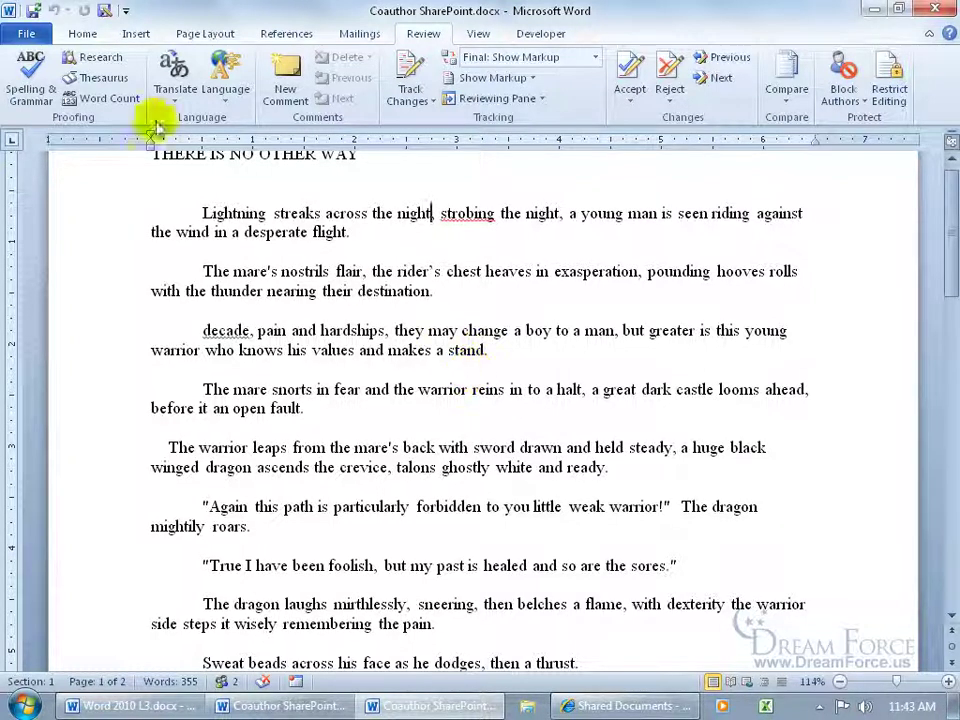
pyautogui.click(90, 36)
pyautogui.click(33, 10)
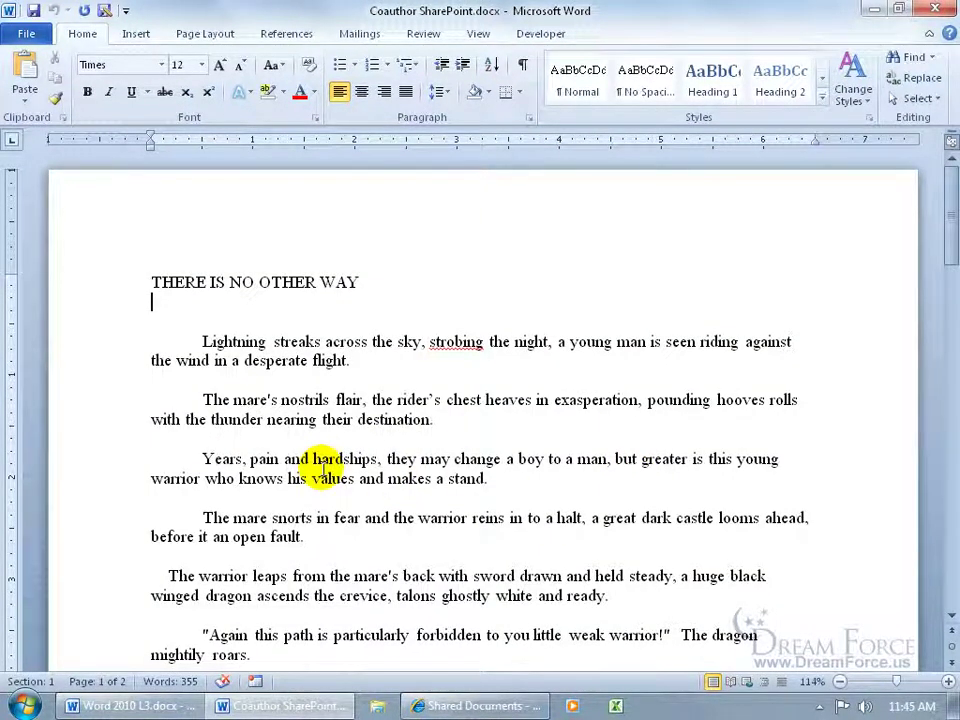
# Step: Switch to the SharePoint team site in Internet Explorer showing the Shared Documents list
pyautogui.click(470, 705)
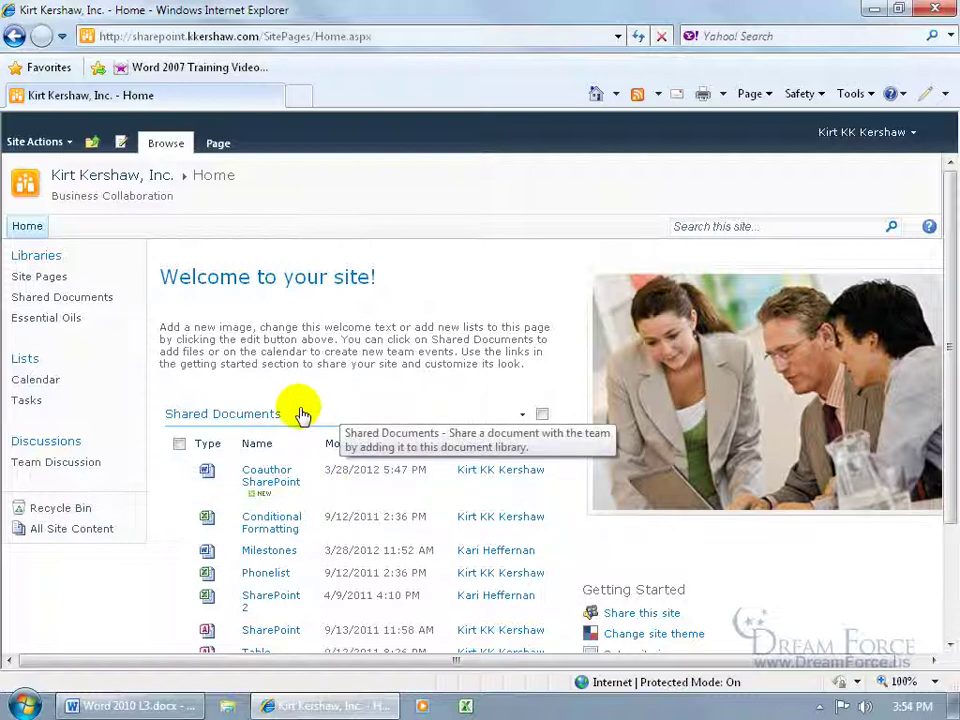
# Step: Go to the Shared Documents library and open its Library Settings from the Library ribbon
pyautogui.click(91, 301)
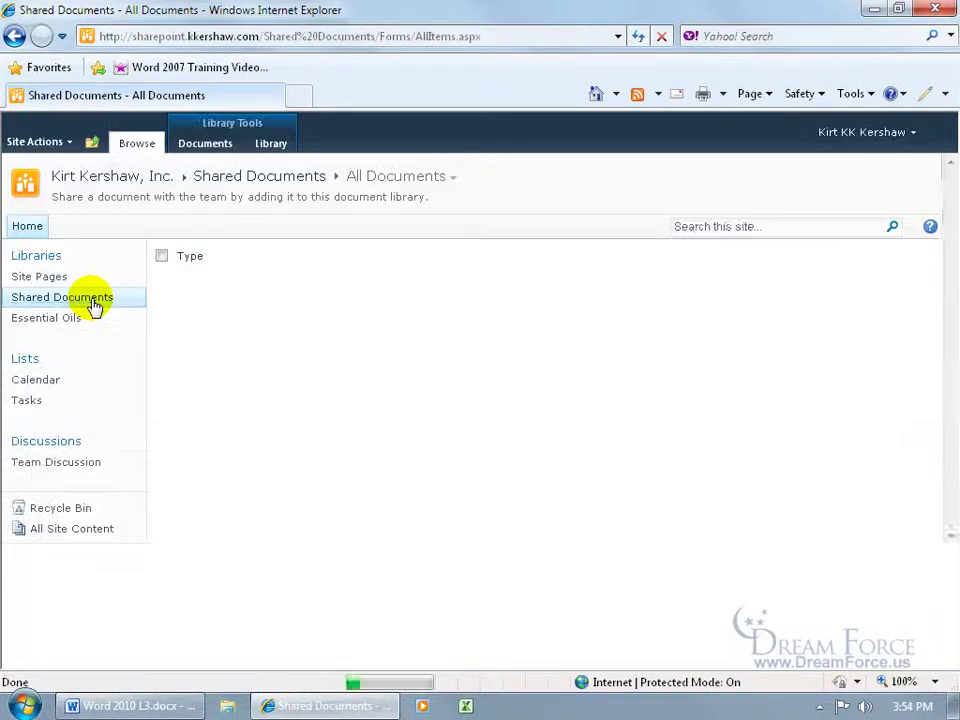
pyautogui.click(272, 145)
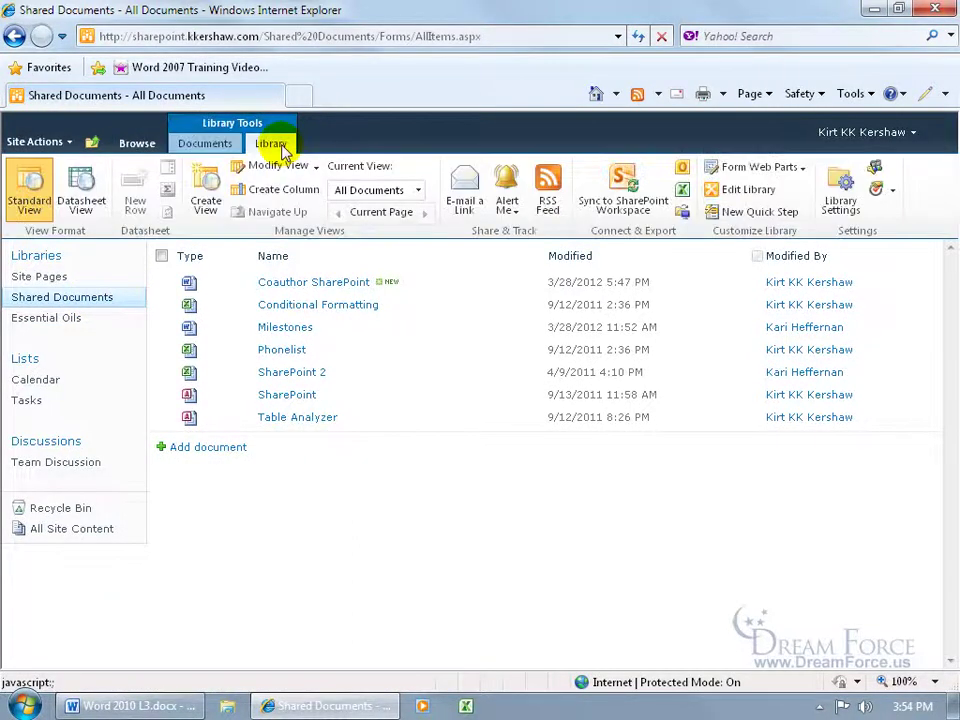
pyautogui.click(845, 203)
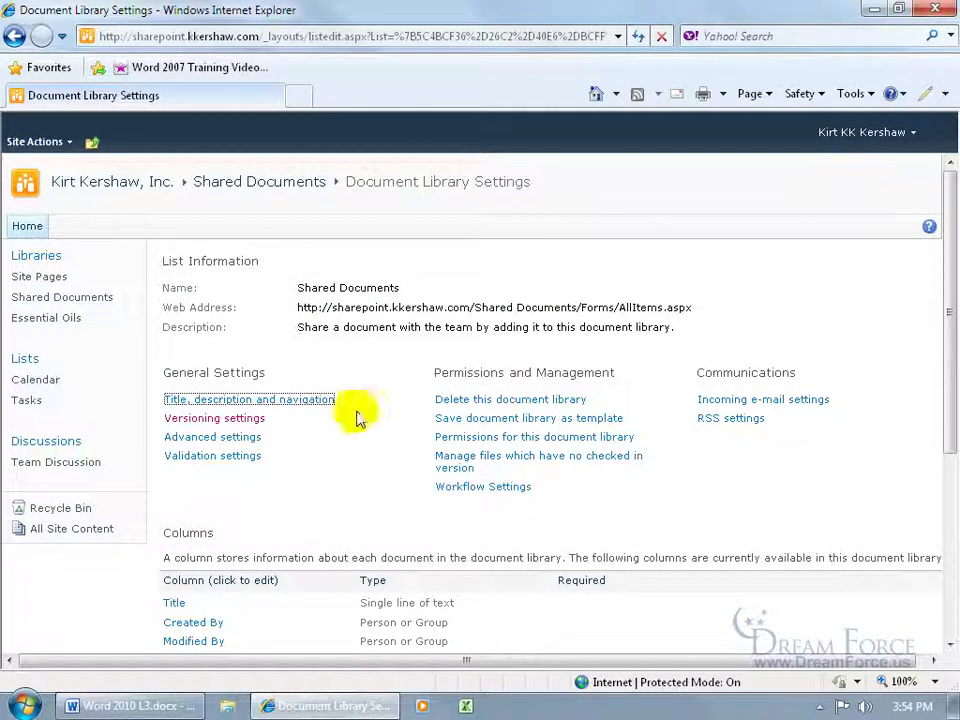
# Step: Set versioning to major and minor (draft) versions with Require Check Out set to Yes, and save
pyautogui.click(247, 418)
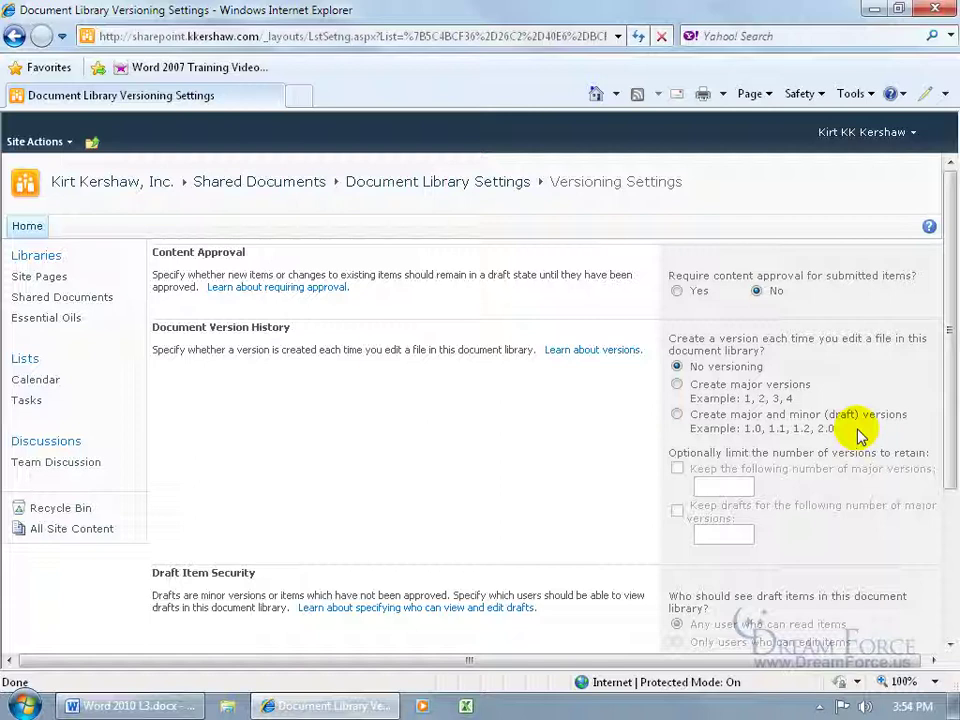
pyautogui.click(677, 414)
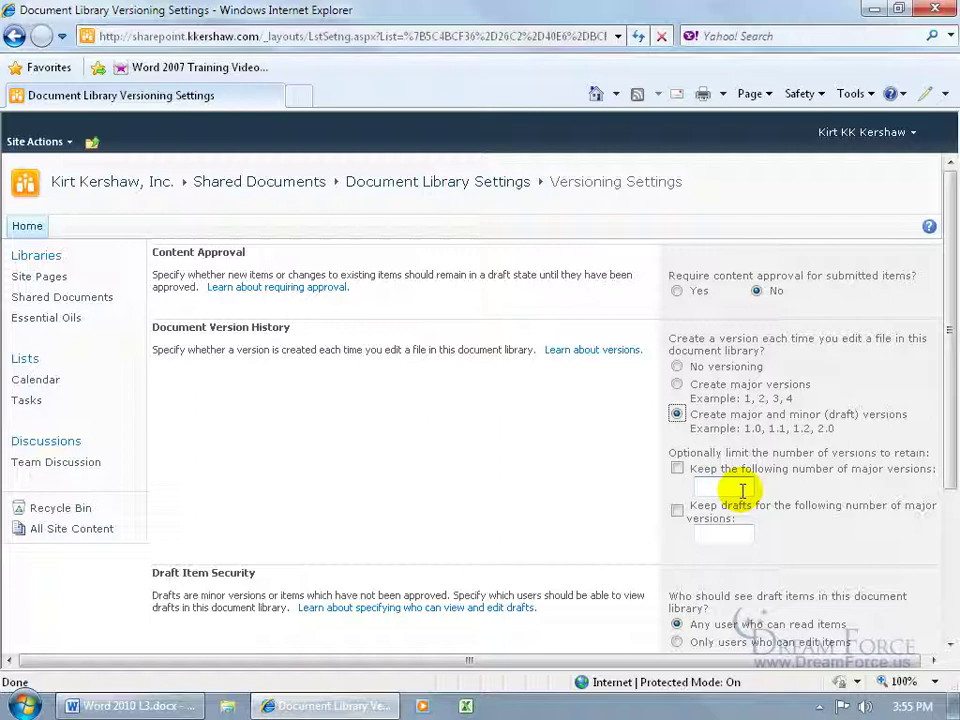
pyautogui.moveTo(945, 364); pyautogui.dragTo(952, 525)
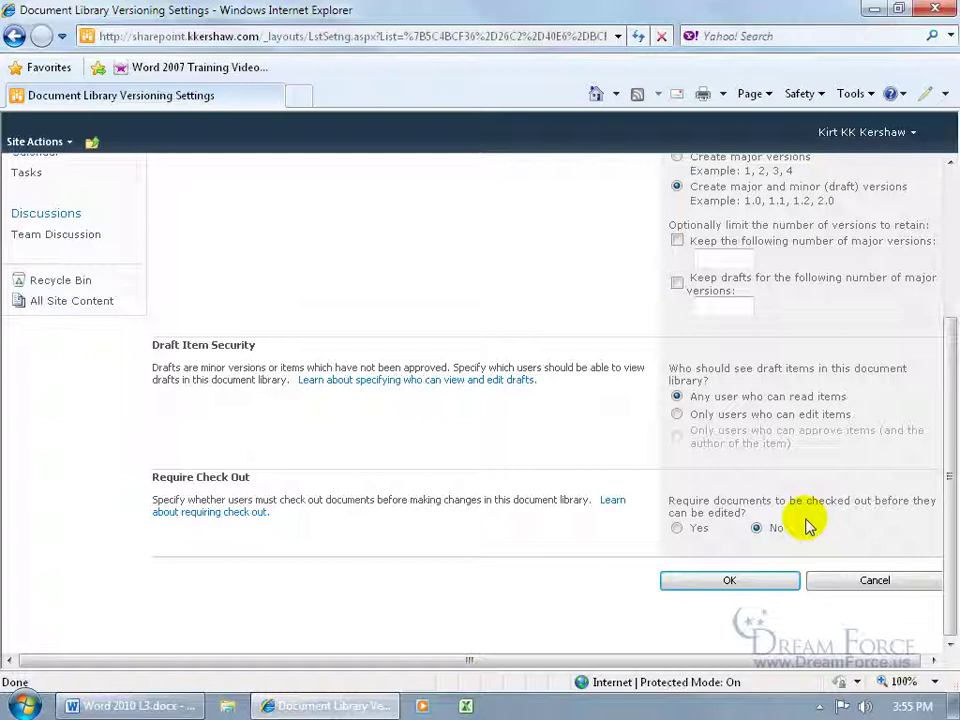
pyautogui.click(677, 528)
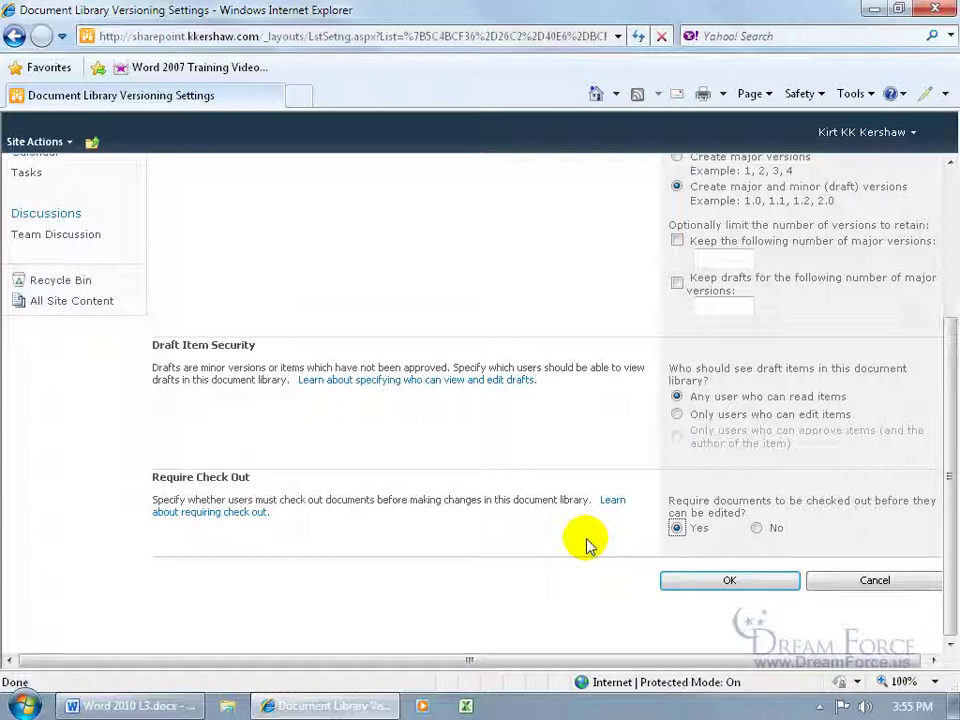
pyautogui.click(718, 580)
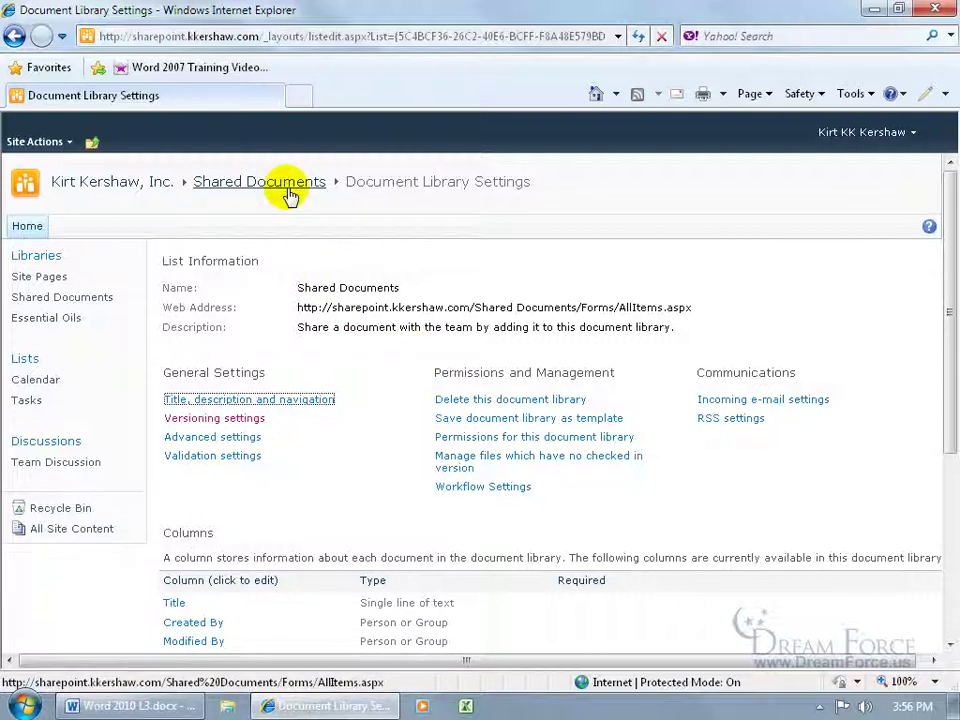
# Step: Check out Coauthor SharePoint from Shared Documents and open it in Word for editing
pyautogui.click(95, 300)
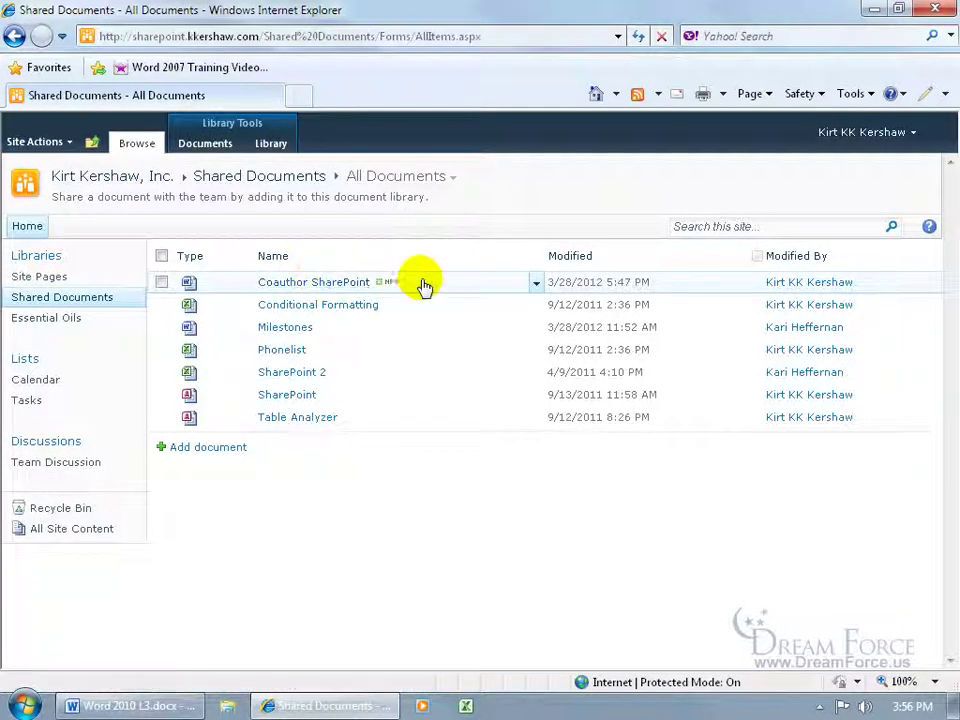
pyautogui.click(536, 283)
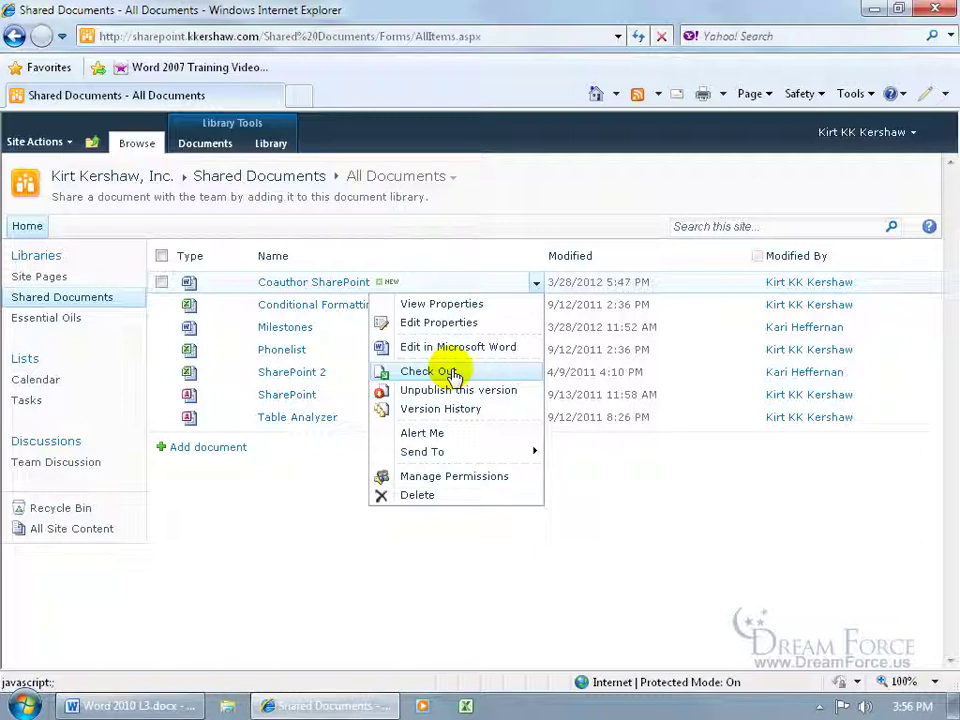
pyautogui.click(430, 376)
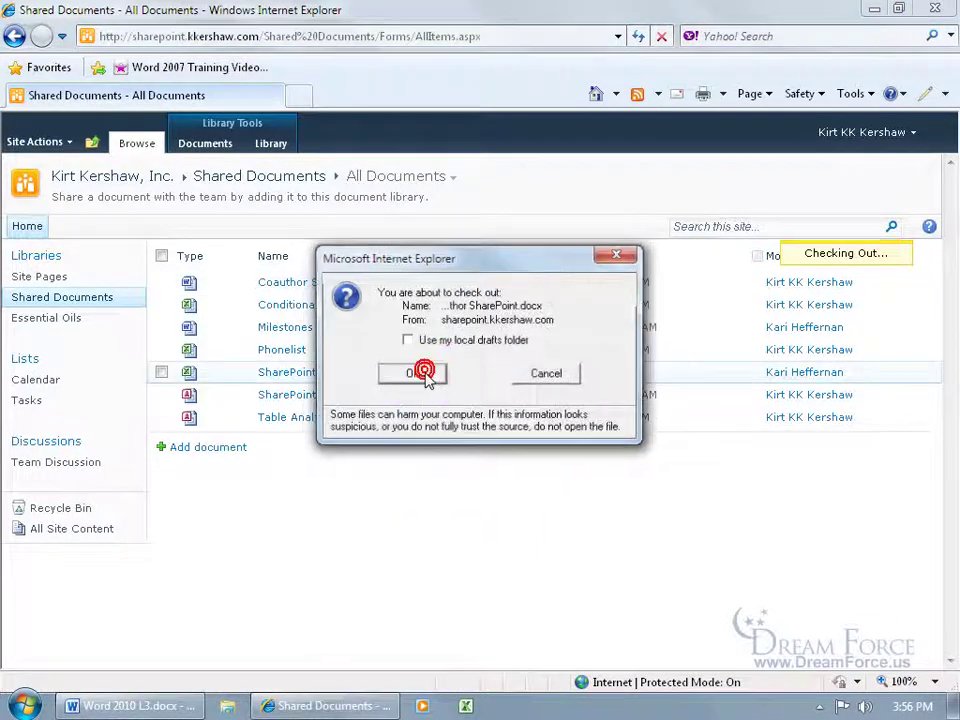
pyautogui.click(428, 377)
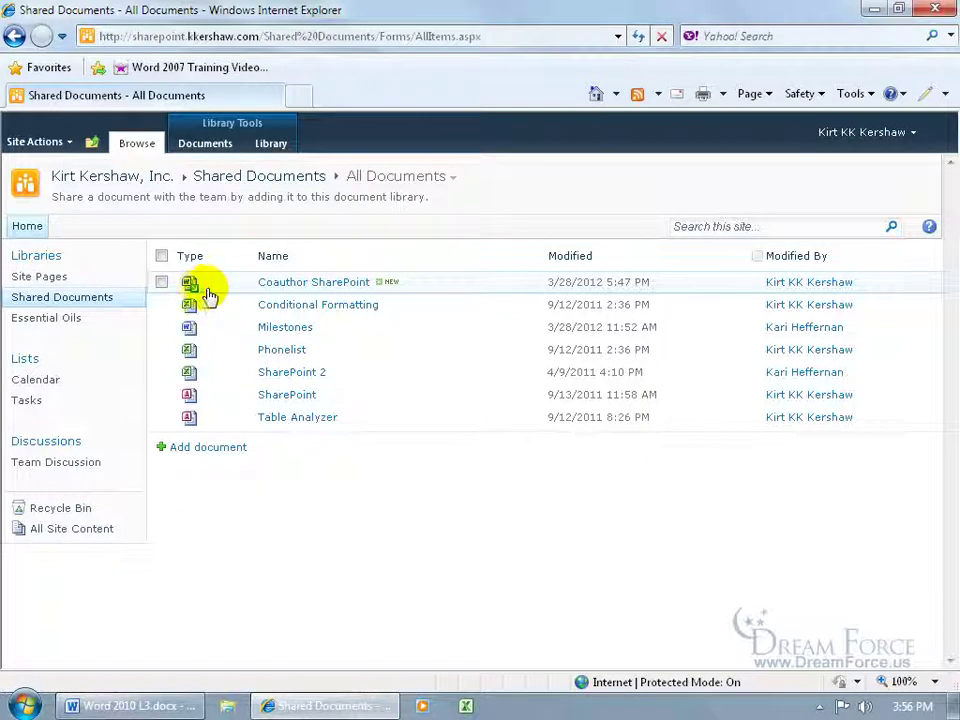
pyautogui.click(300, 284)
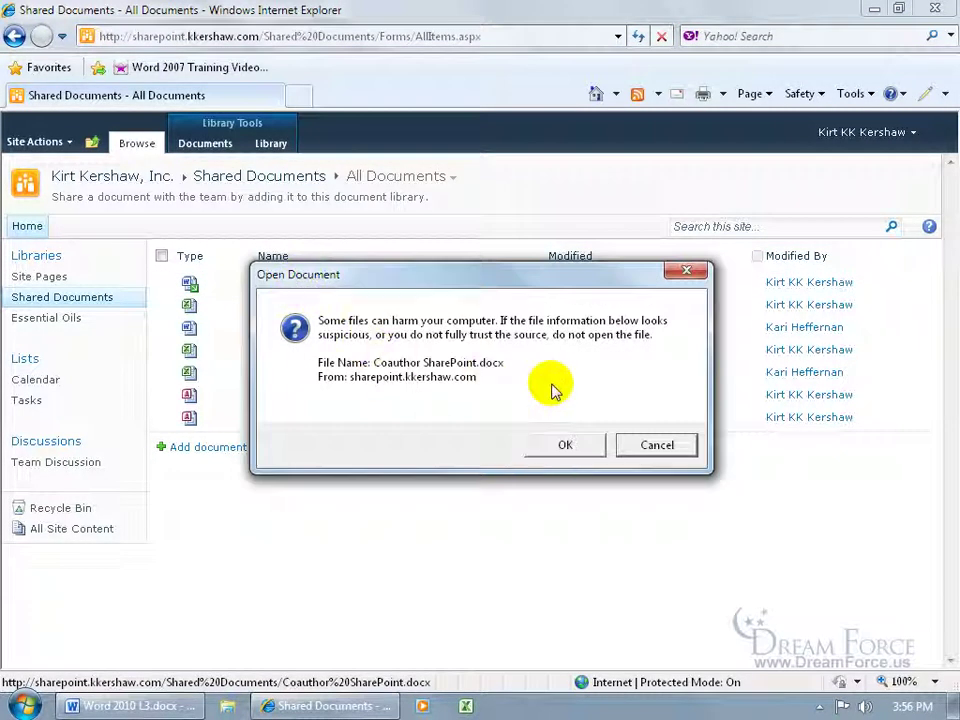
pyautogui.click(566, 447)
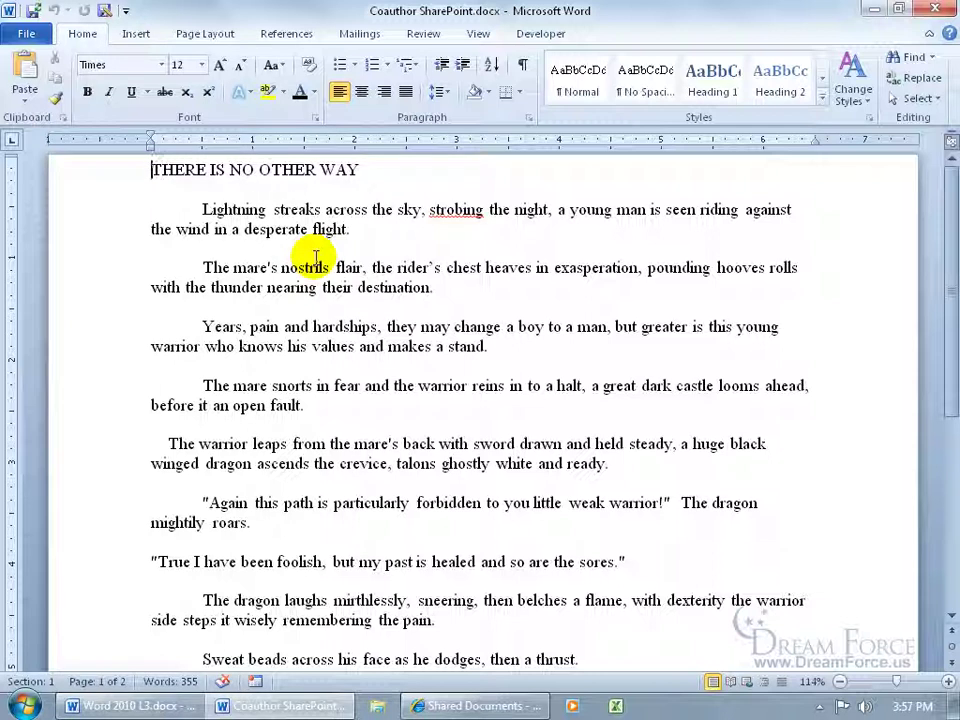
# Step: Append bold red 'CHANGES!!!' after 'flight.' in the first paragraph, then close Word
pyautogui.click(365, 230)
pyautogui.write('CH')
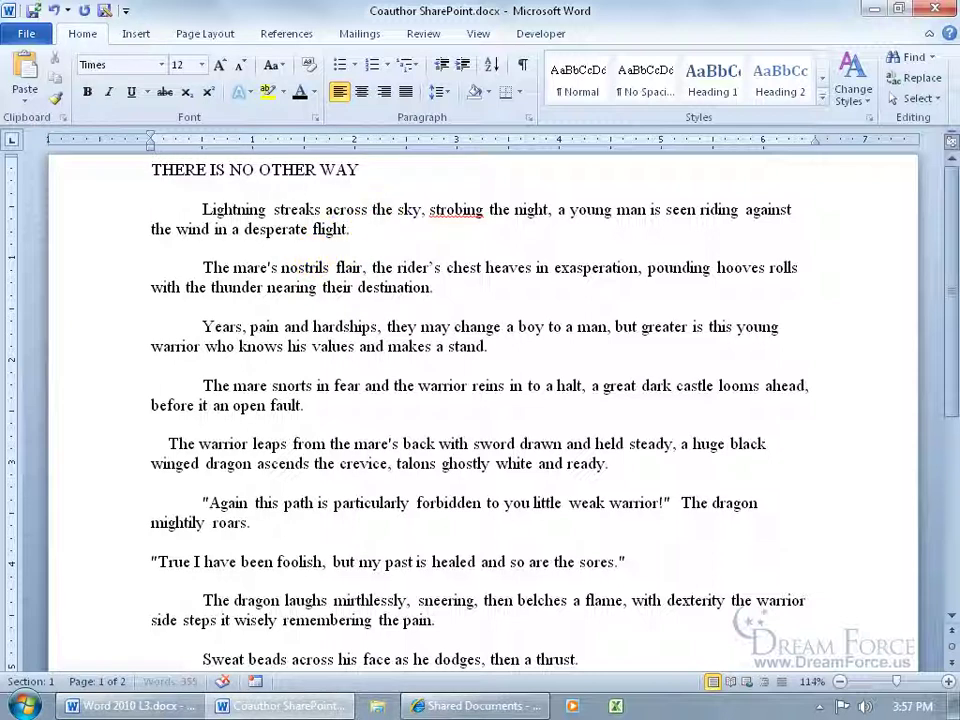
pyautogui.write('ANGES!!!')
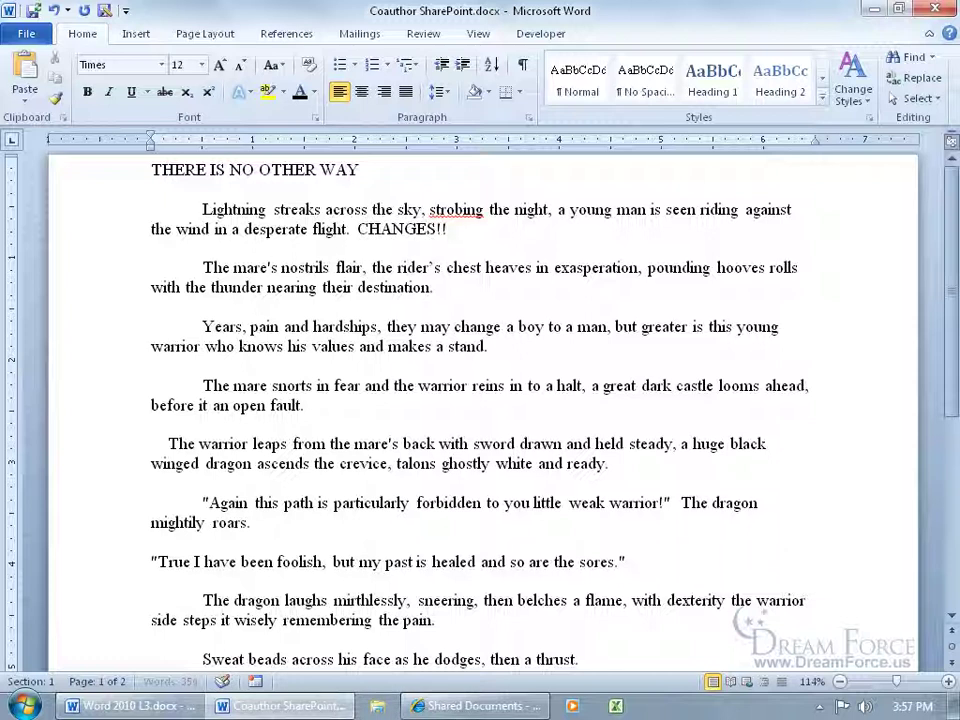
pyautogui.click(358, 229)
pyautogui.moveTo(358, 229); pyautogui.dragTo(456, 229)
pyautogui.click(472, 204)
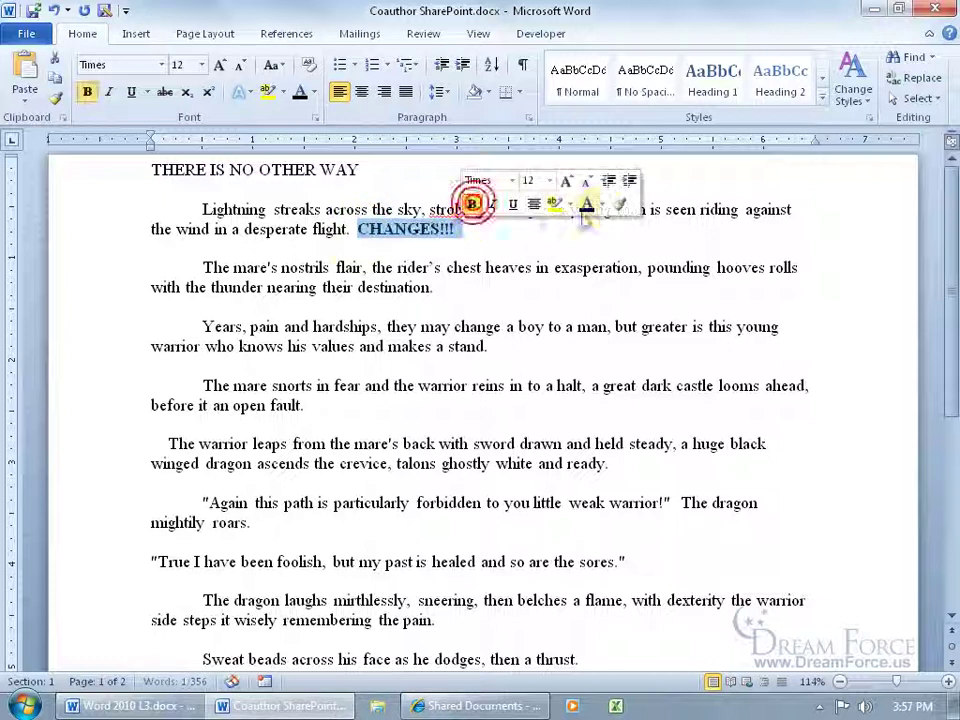
pyautogui.click(602, 204)
pyautogui.click(602, 363)
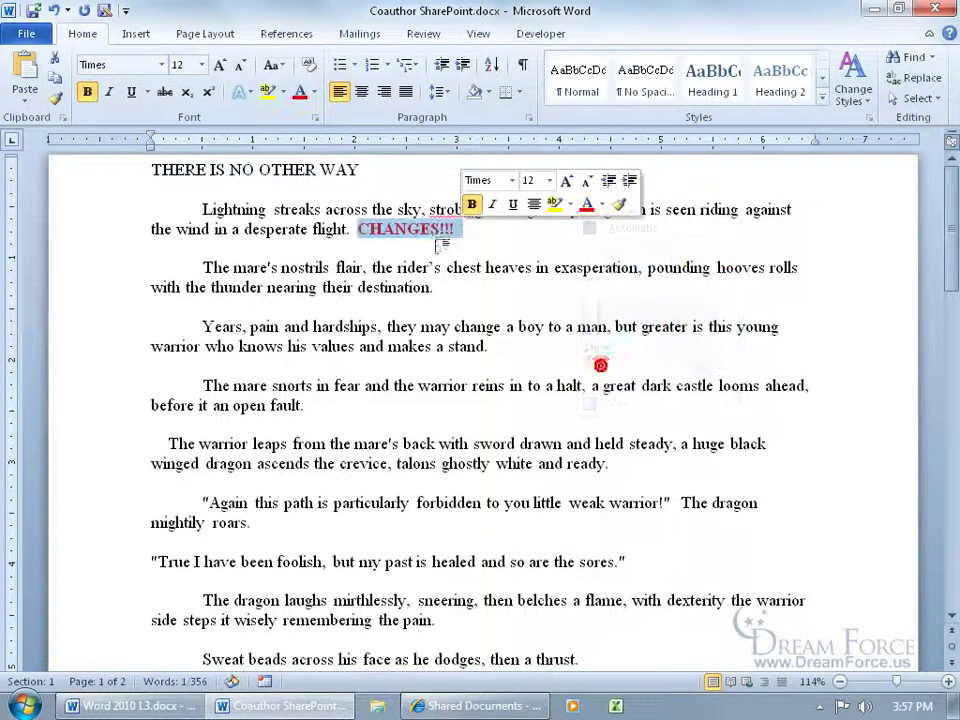
pyautogui.click(431, 238)
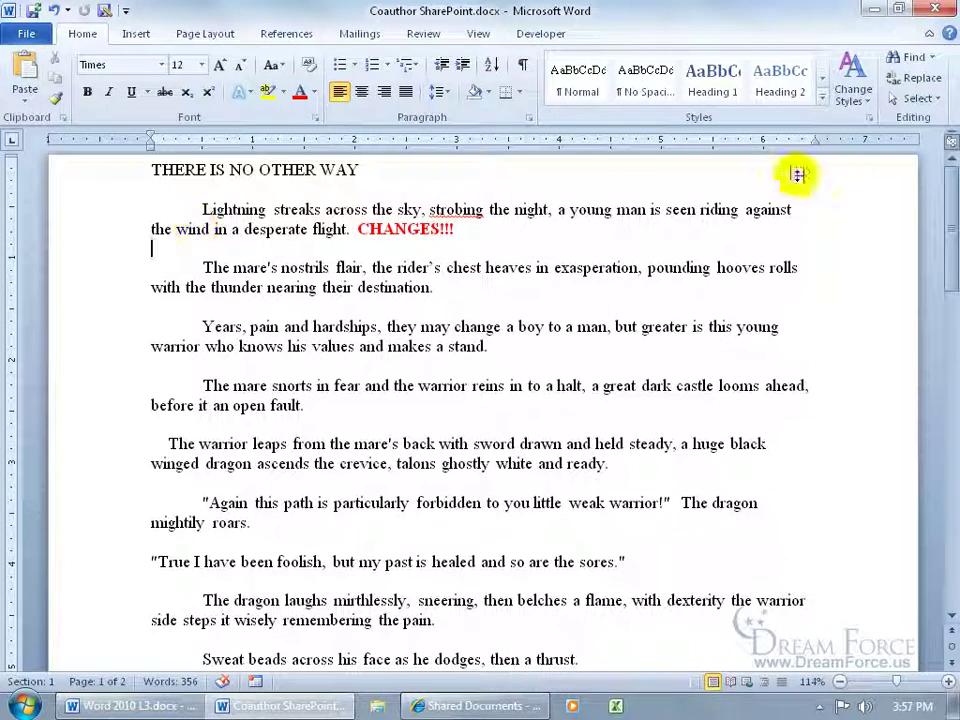
pyautogui.click(949, 14)
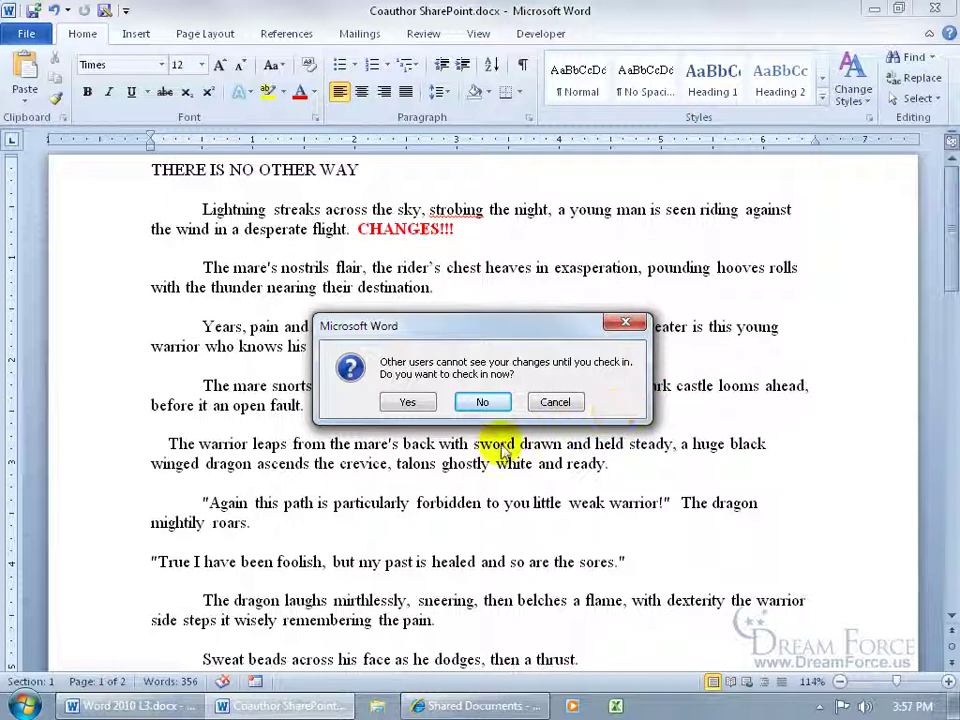
# Step: Decline Word's check-in prompt, then check Coauthor SharePoint in from SharePoint with comment 'tweeked!'
pyautogui.click(483, 402)
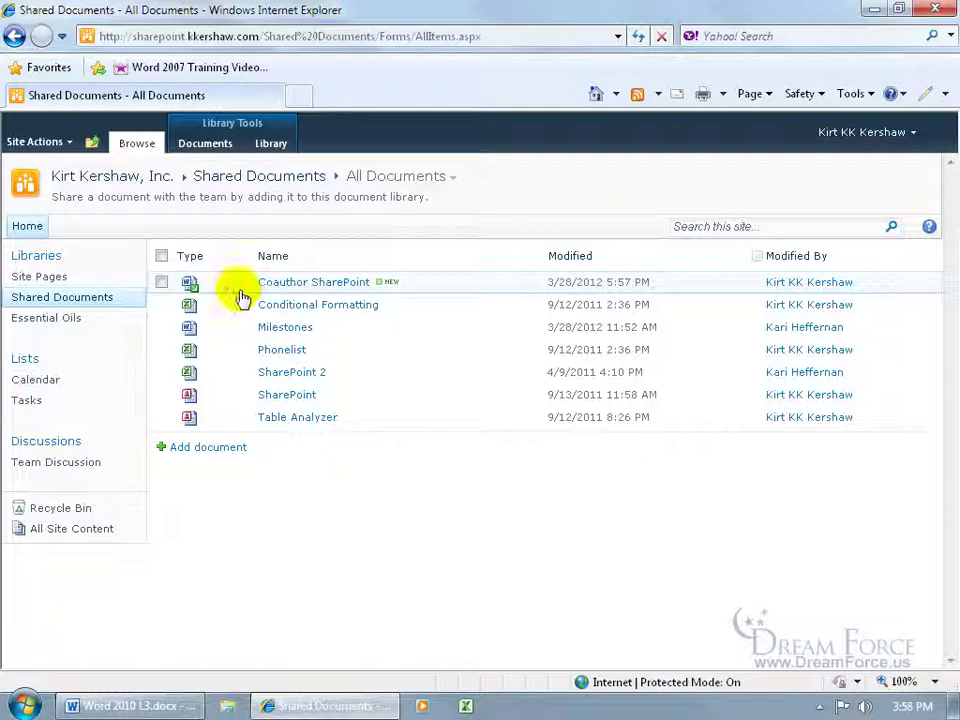
pyautogui.click(536, 283)
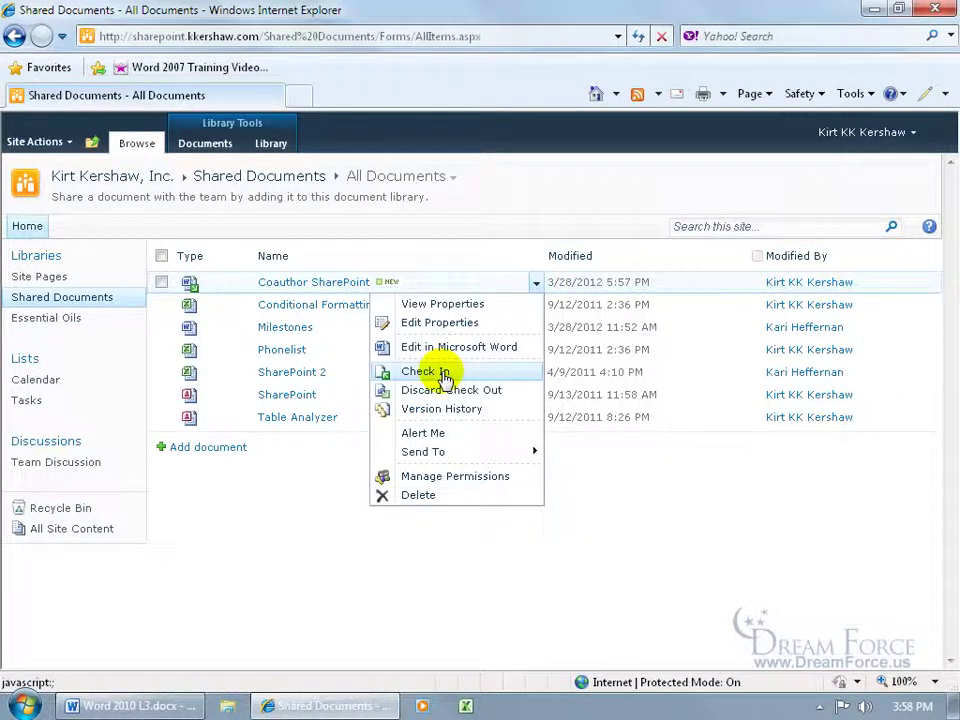
pyautogui.click(444, 372)
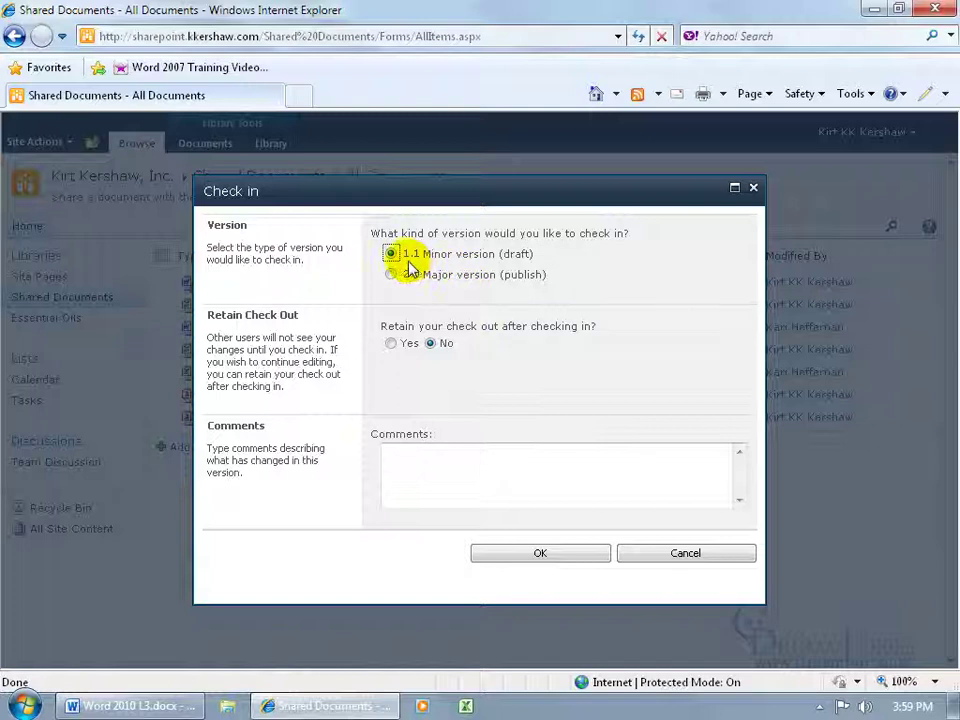
pyautogui.click(452, 460)
pyautogui.write('tweeked!')
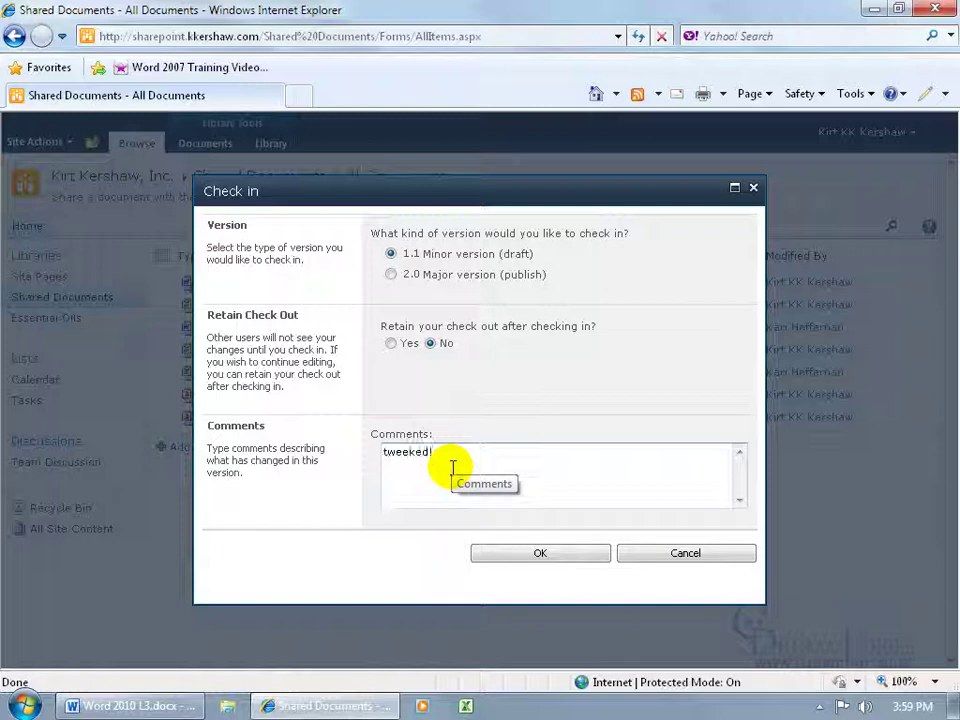
pyautogui.click(524, 553)
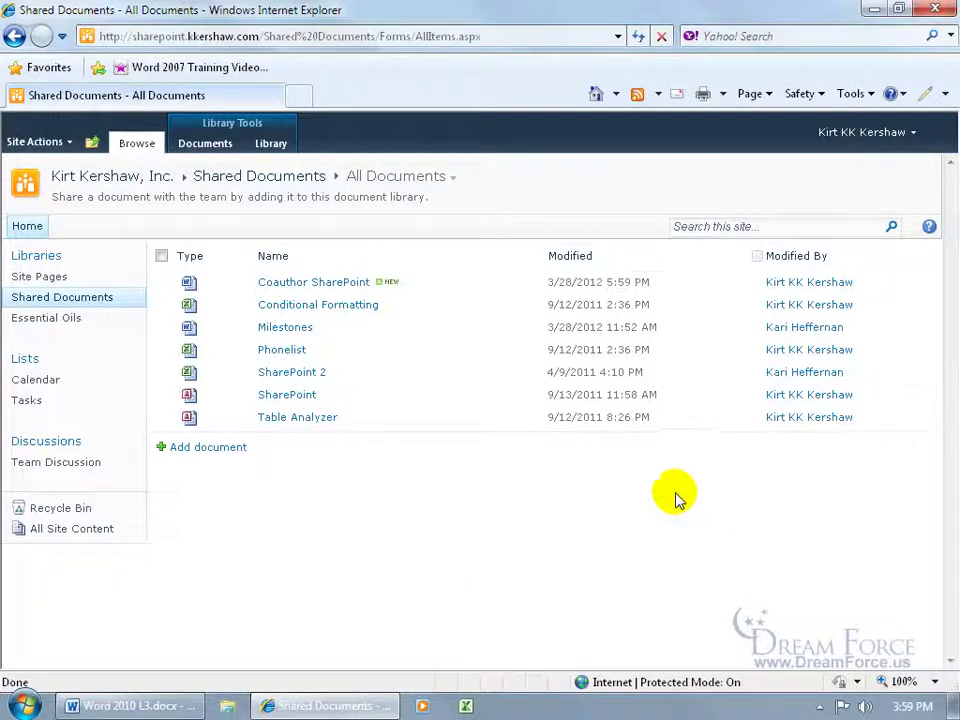
pyautogui.click(537, 283)
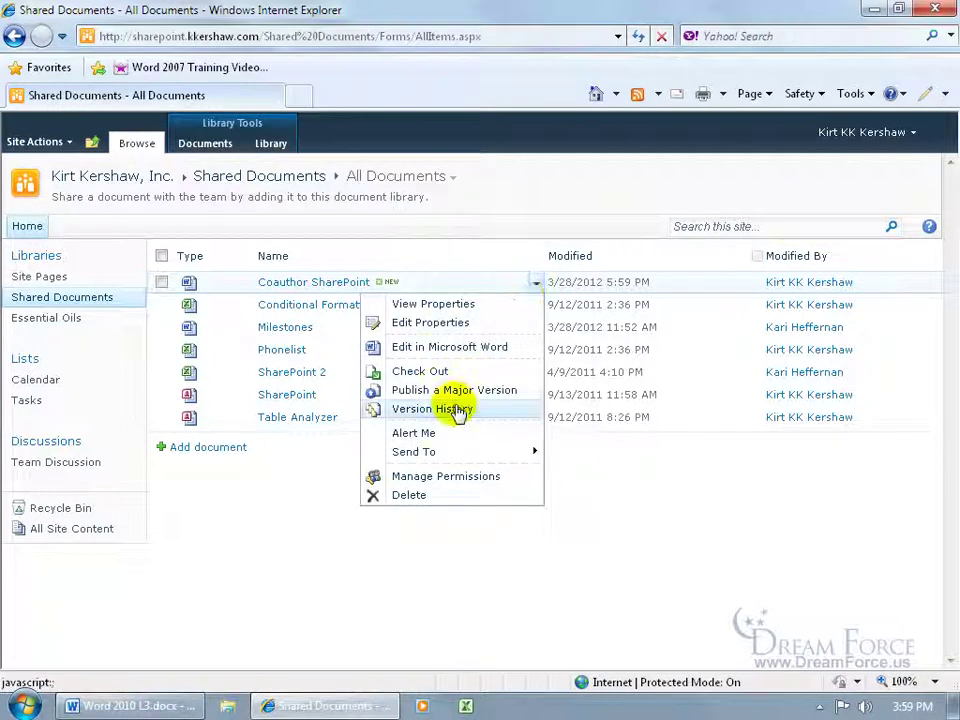
pyautogui.click(459, 413)
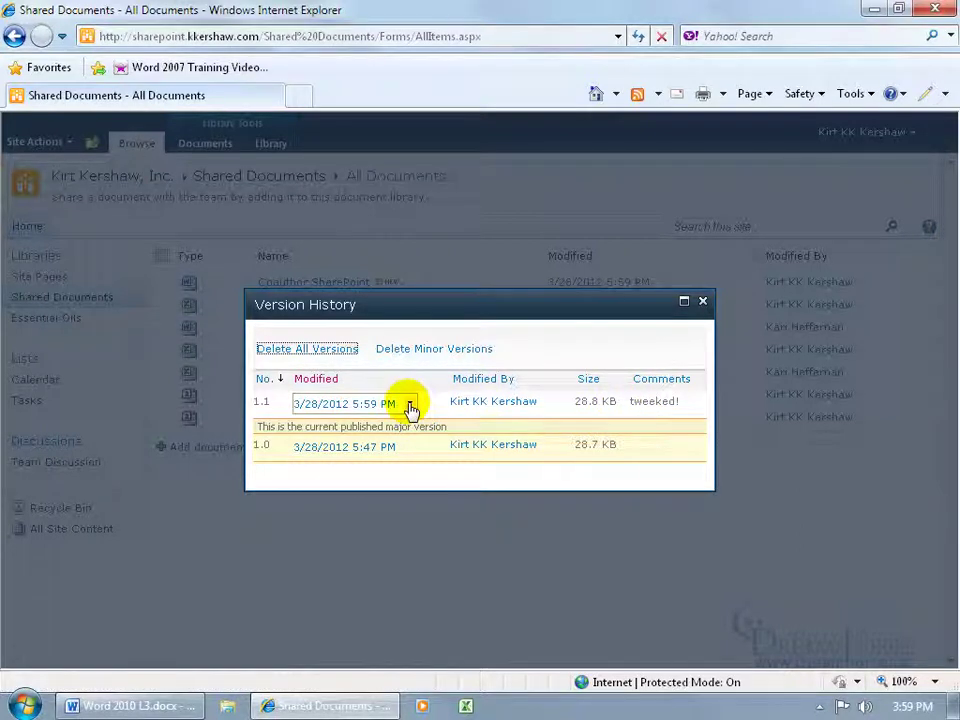
pyautogui.click(703, 301)
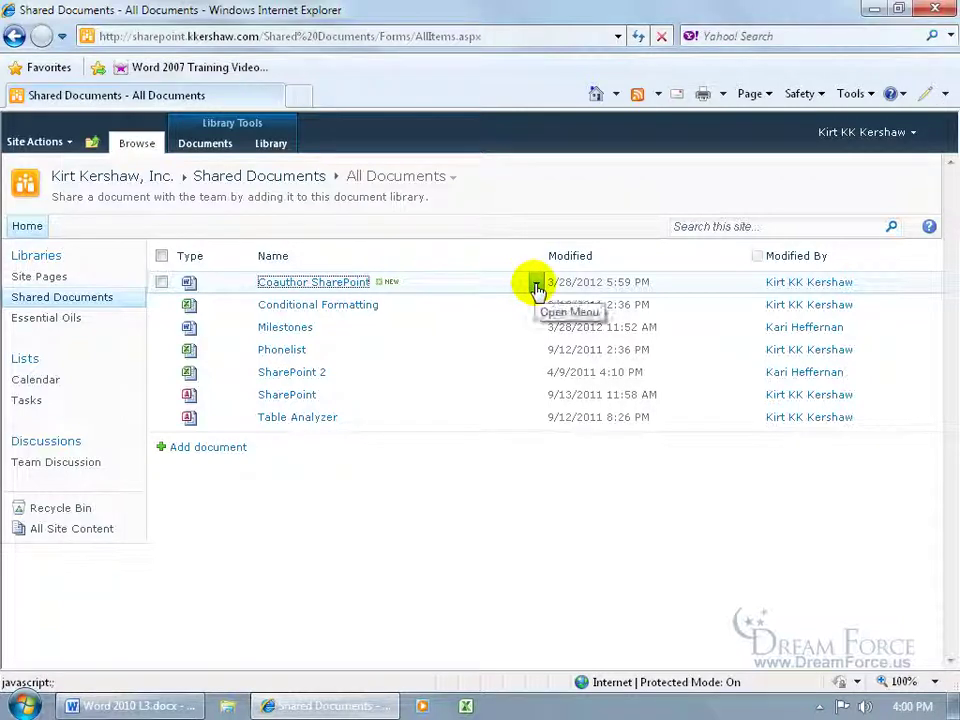
# Step: Try checking out Coauthor SharePoint again from its action list, then dismiss the failure message
pyautogui.click(536, 286)
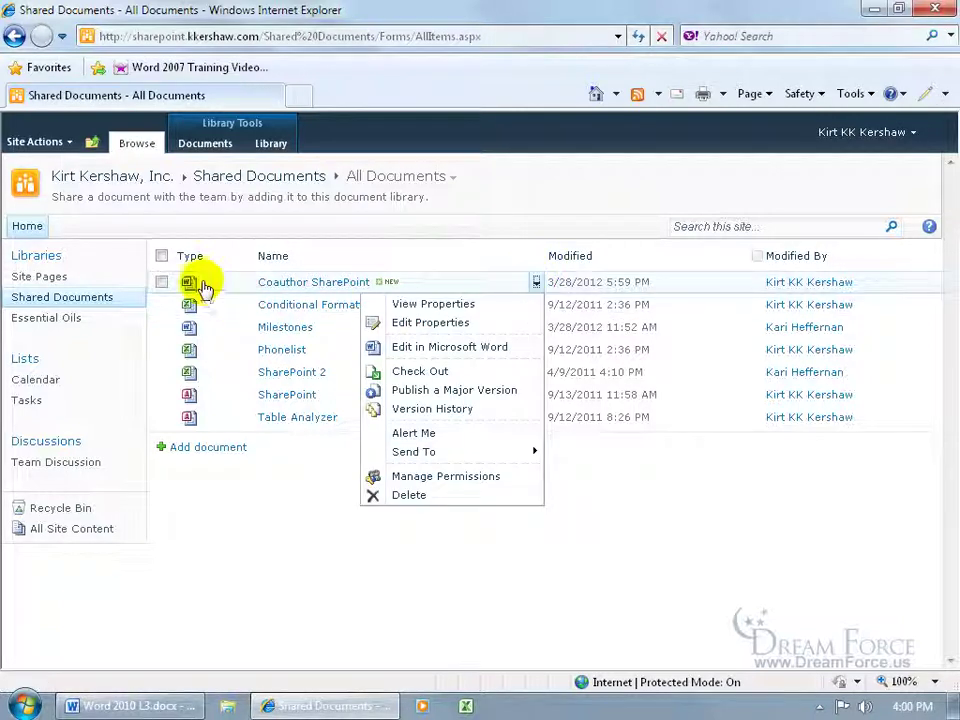
pyautogui.click(416, 371)
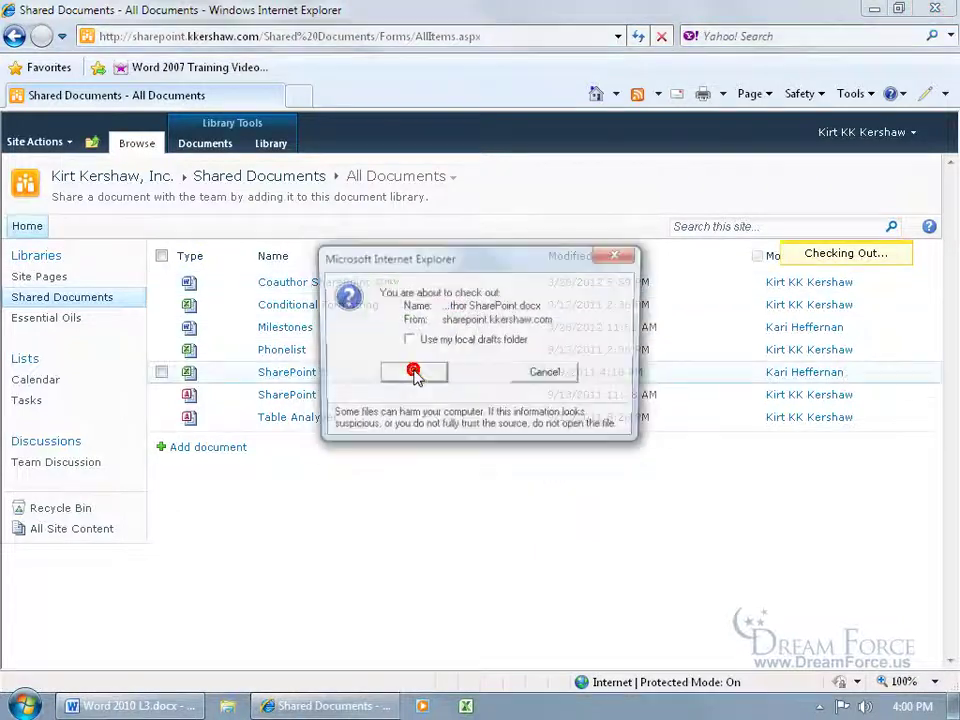
pyautogui.click(414, 374)
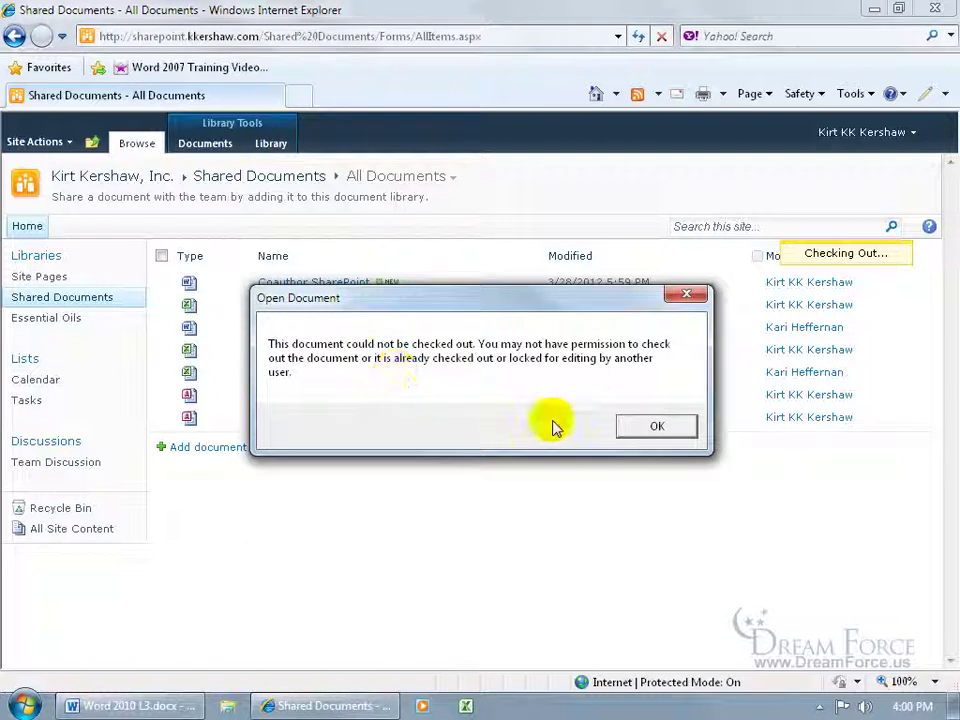
pyautogui.click(650, 426)
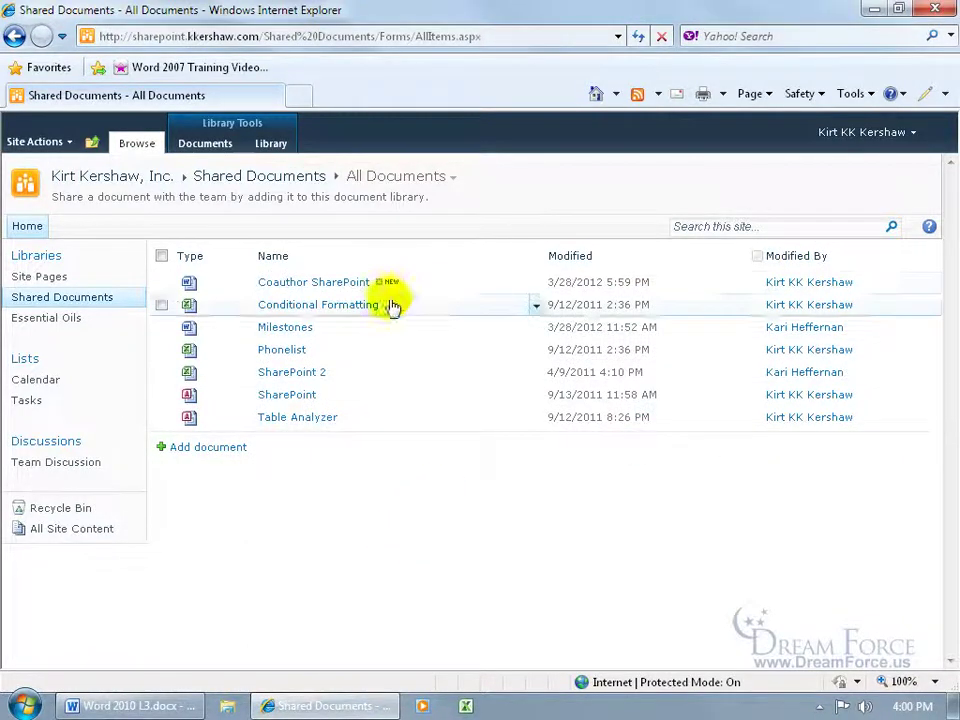
# Step: After Check Out and Edit fails, open the document read-only in Word, then close it
pyautogui.click(341, 285)
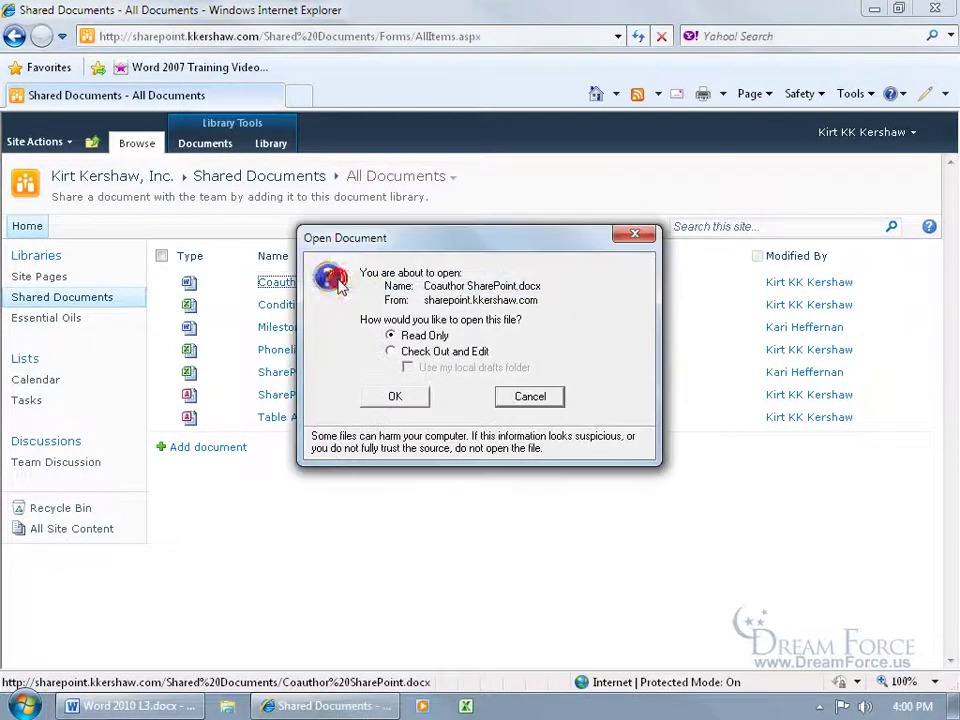
pyautogui.click(392, 354)
pyautogui.click(403, 398)
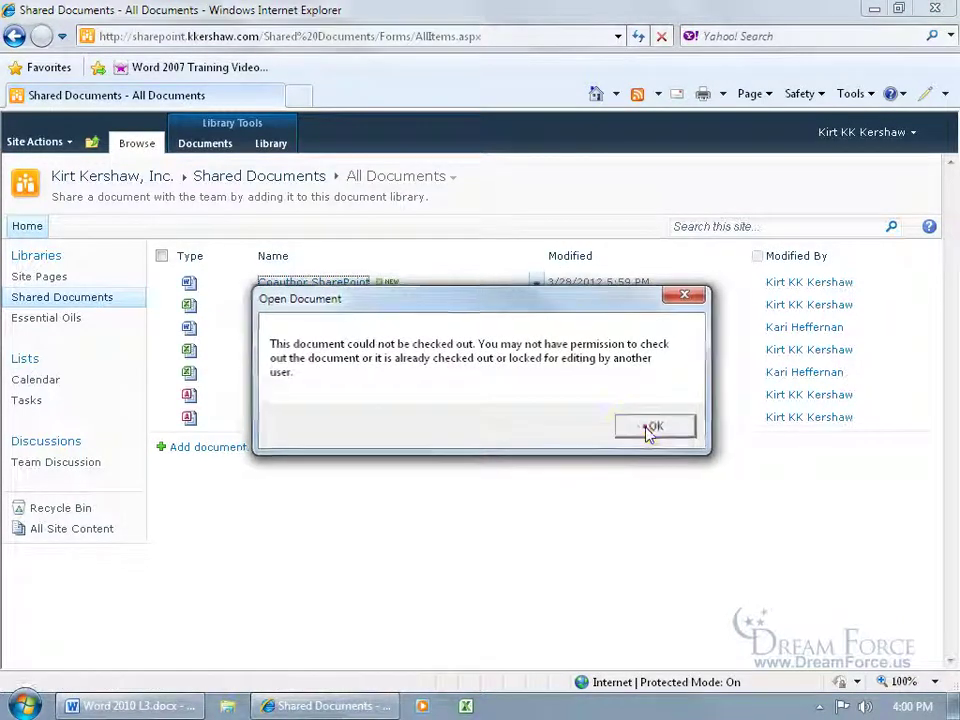
pyautogui.click(640, 428)
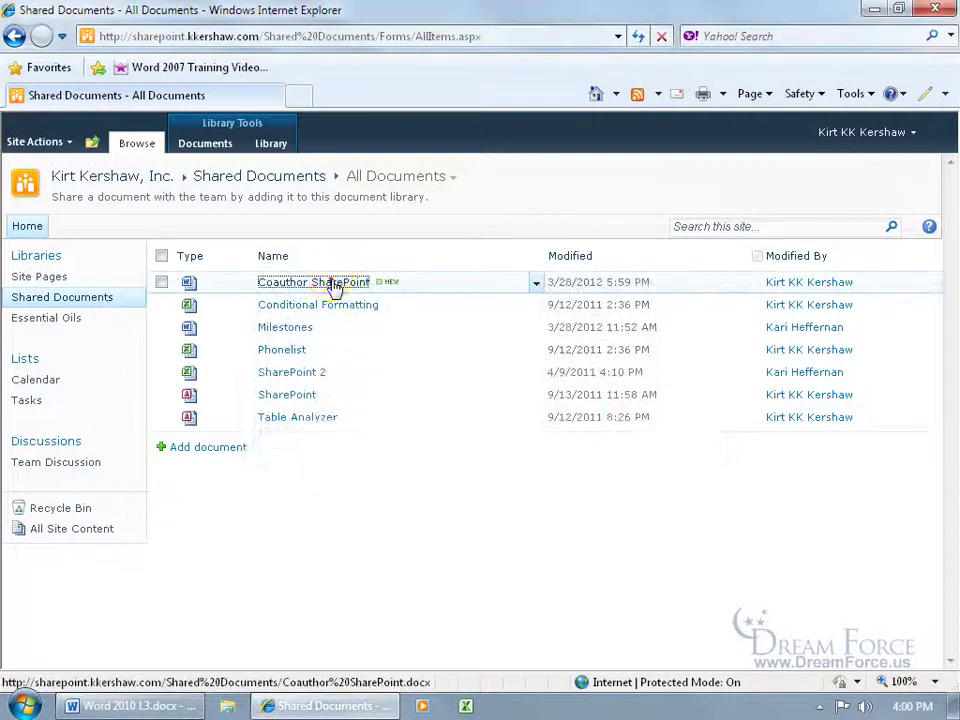
pyautogui.click(331, 283)
pyautogui.click(410, 395)
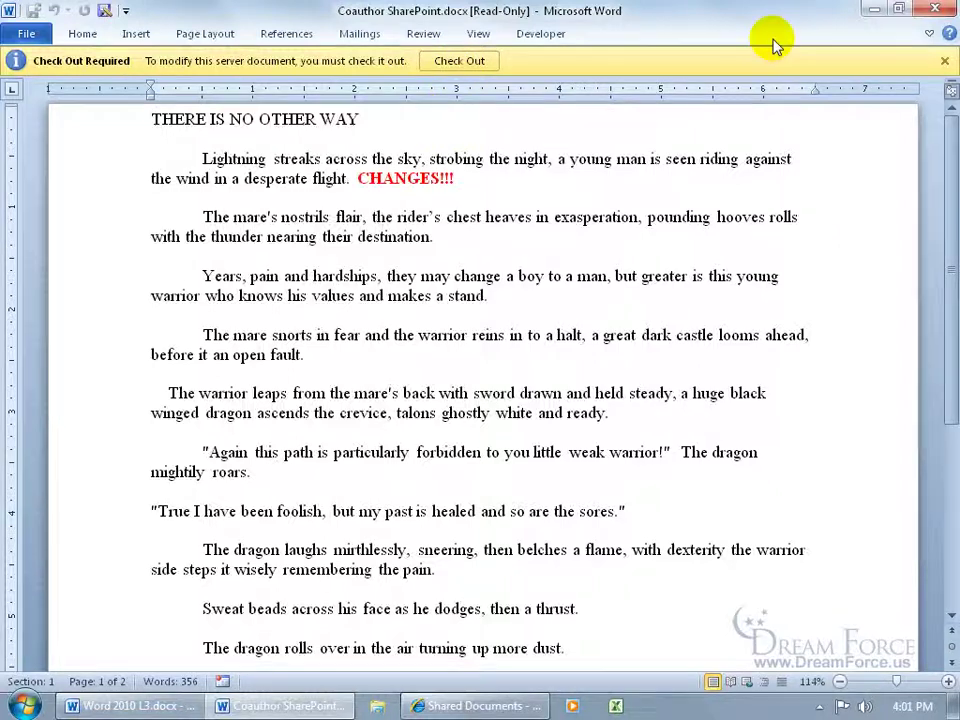
pyautogui.click(935, 10)
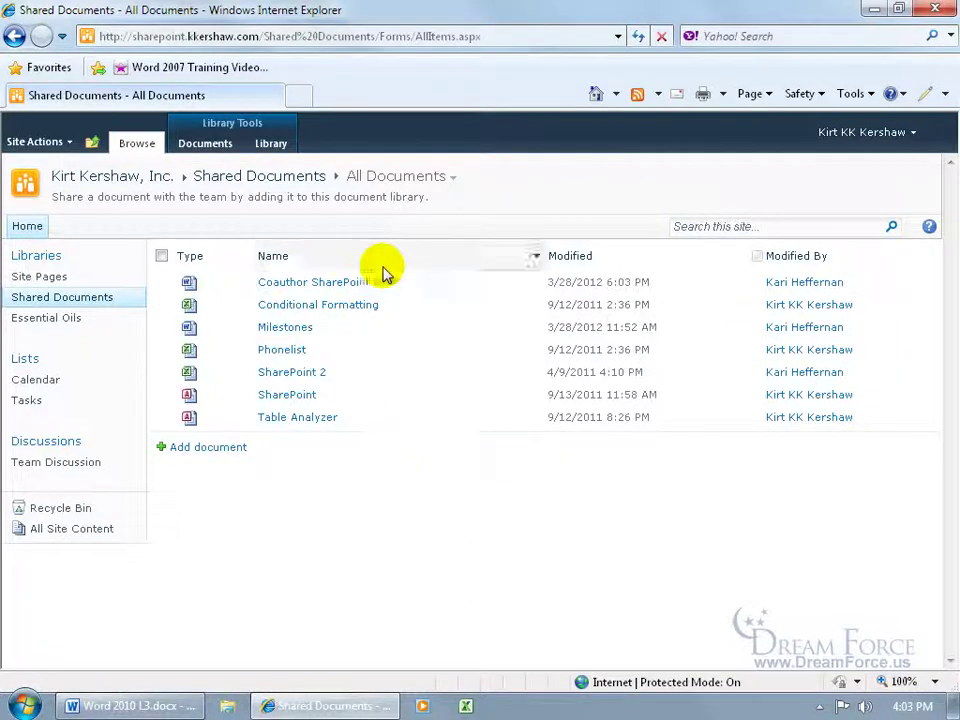
# Step: Open version 2.0 ('Got rid of 2nd and 3rd Paragraphs') from Coauthor SharePoint's Version History
pyautogui.click(535, 284)
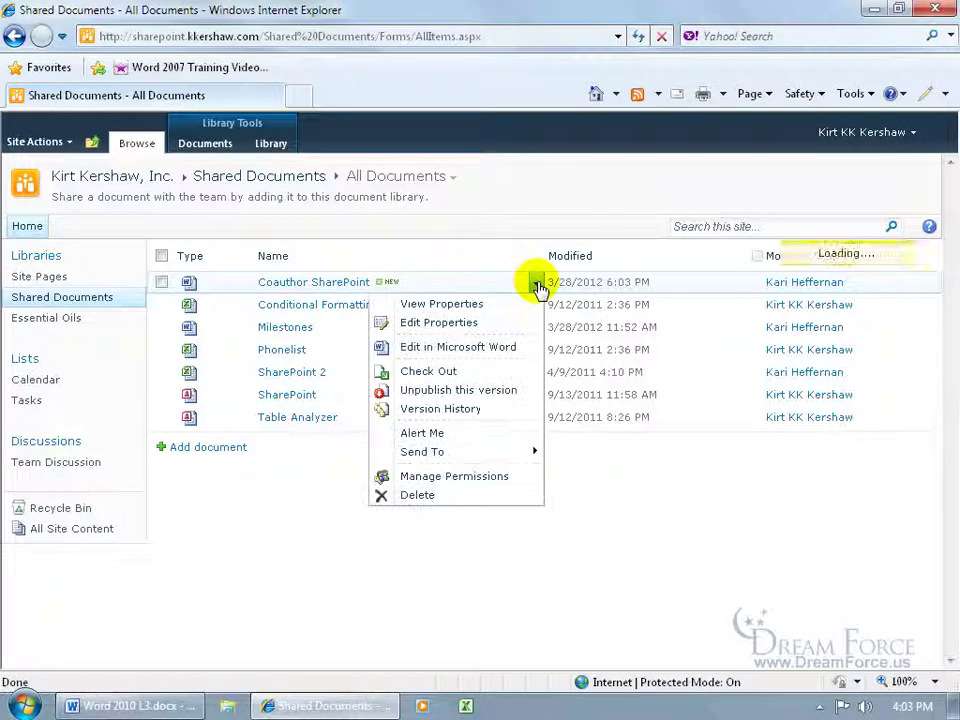
pyautogui.click(462, 414)
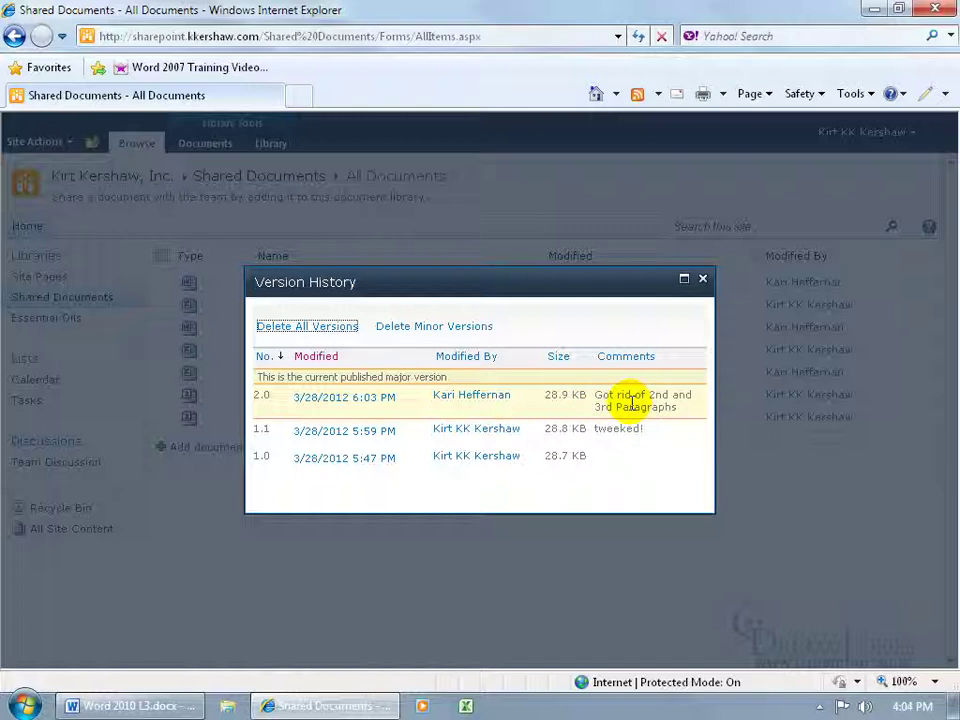
pyautogui.moveTo(381, 399)
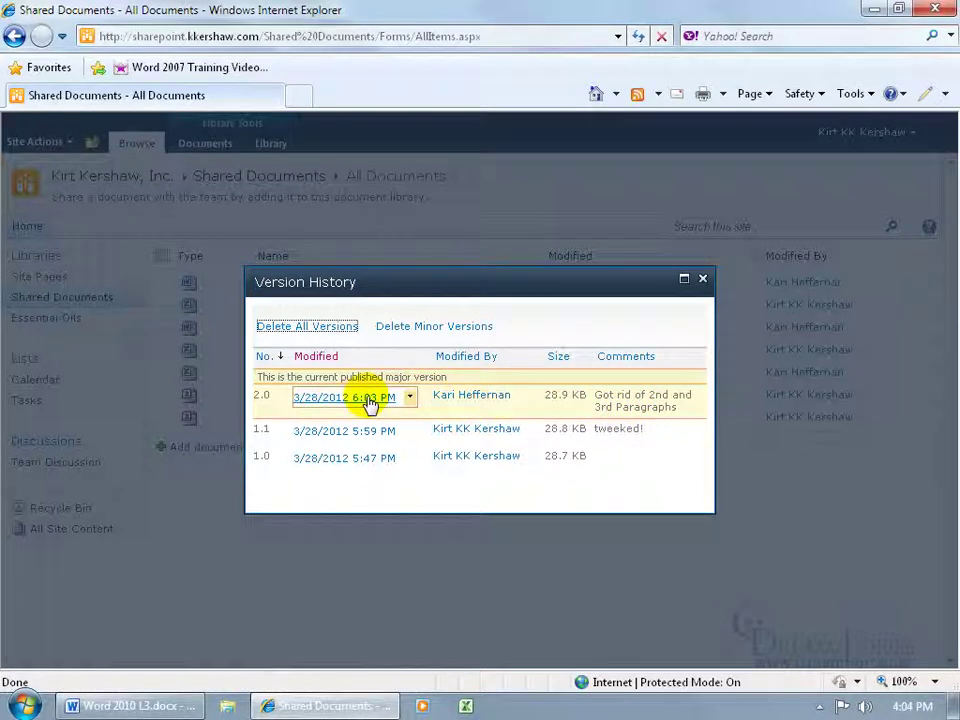
pyautogui.click(370, 402)
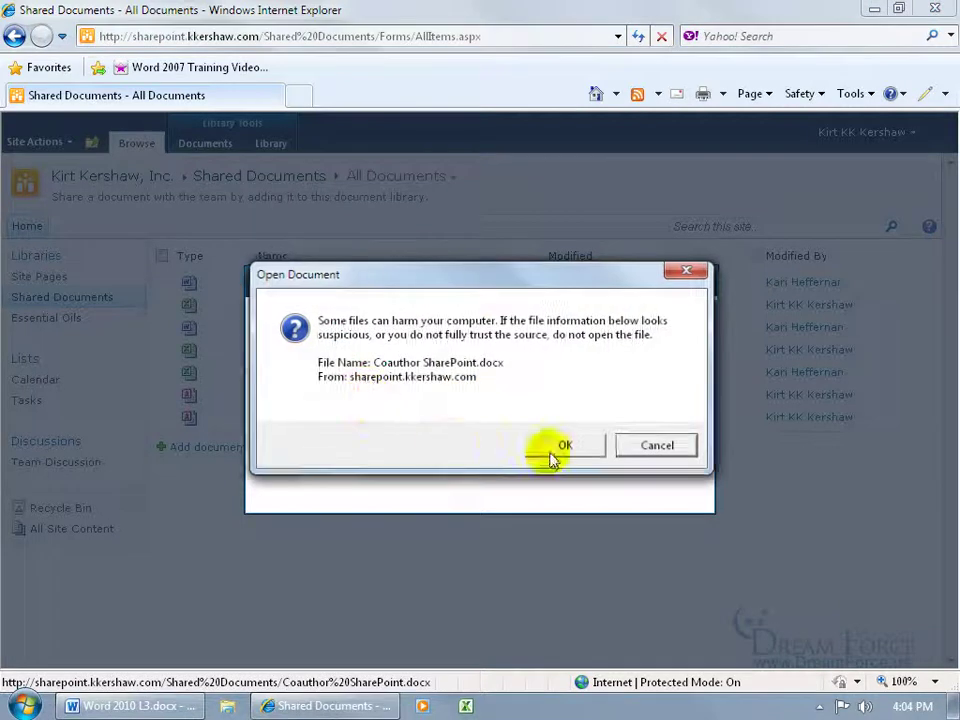
pyautogui.click(555, 450)
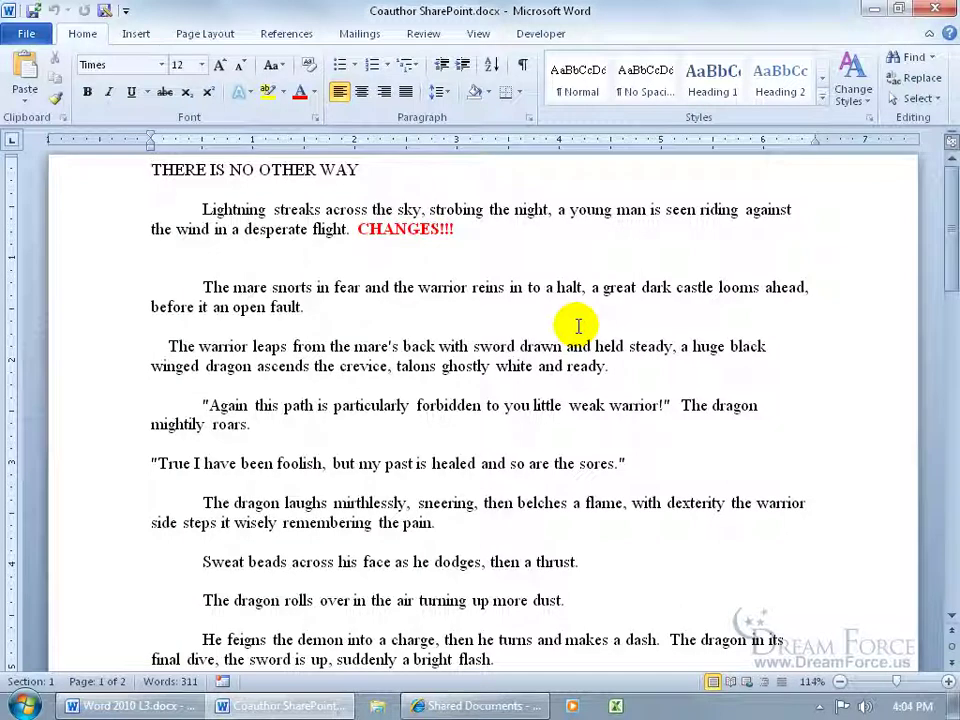
# Step: Type 'Changes' on the empty line below CHANGES!!! and save the document
pyautogui.click(317, 258)
pyautogui.write('Chane')
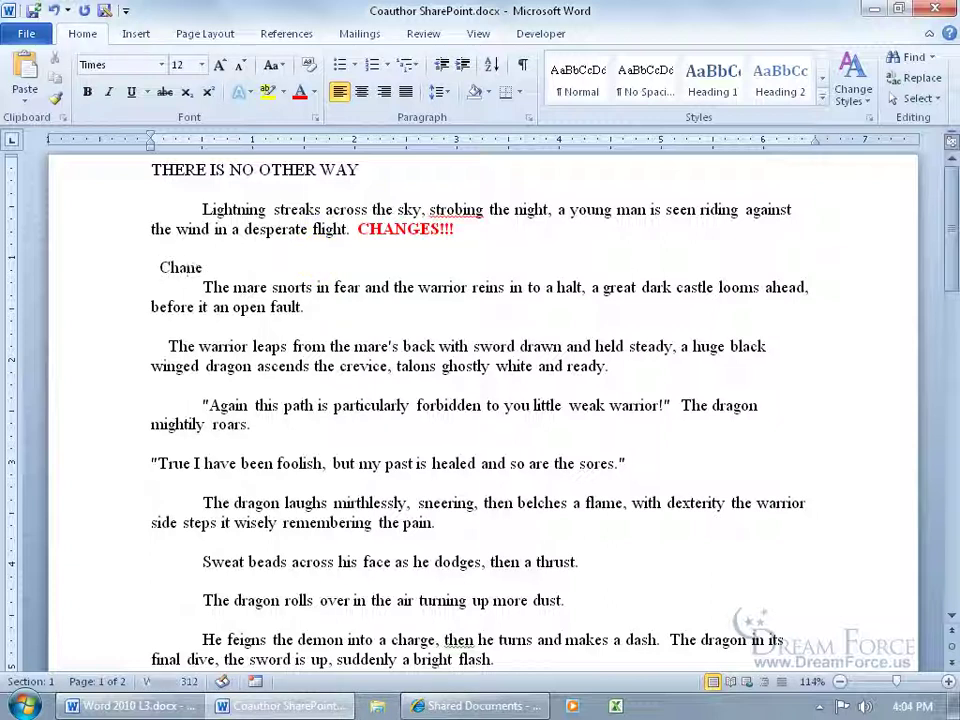
pyautogui.press('BackSpace')
pyautogui.write('ges')
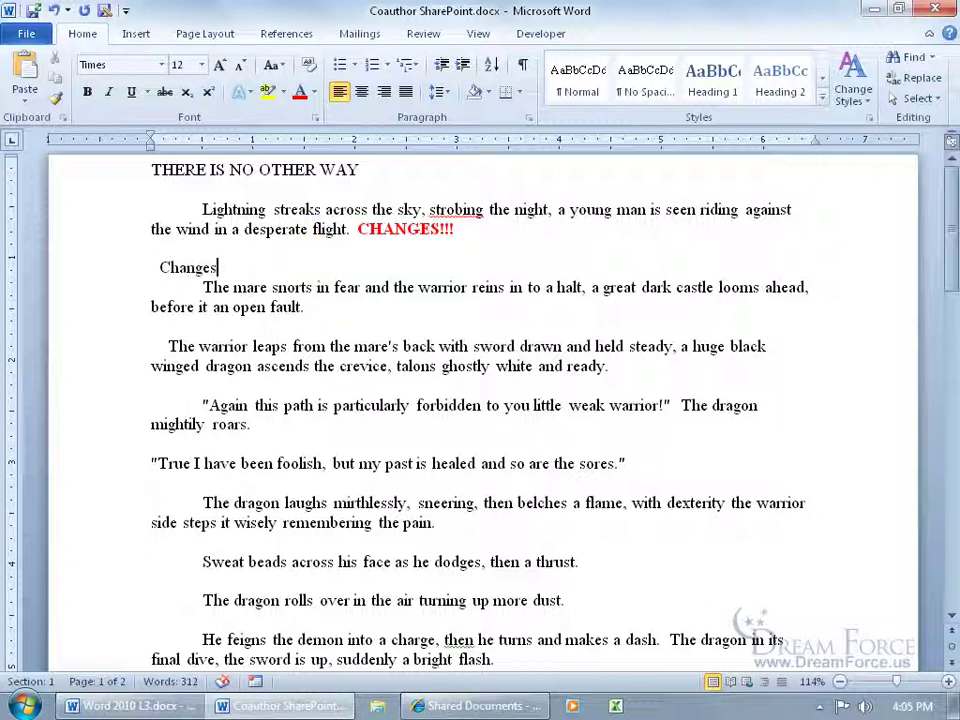
pyautogui.click(40, 12)
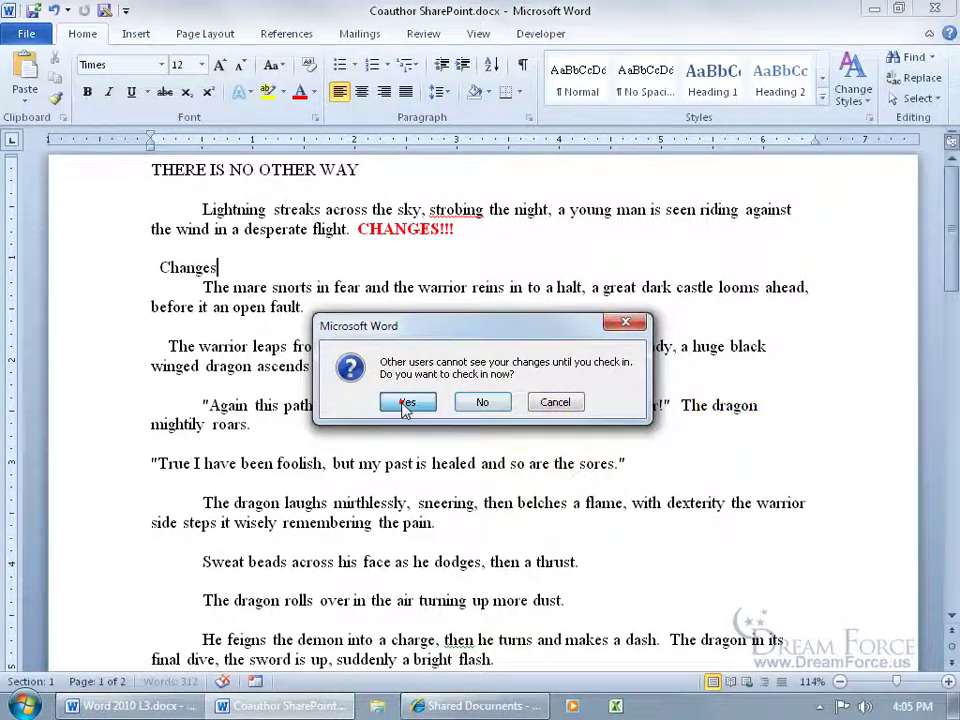
# Step: Check the document in as a minor version with comment 'some more changes'
pyautogui.click(407, 402)
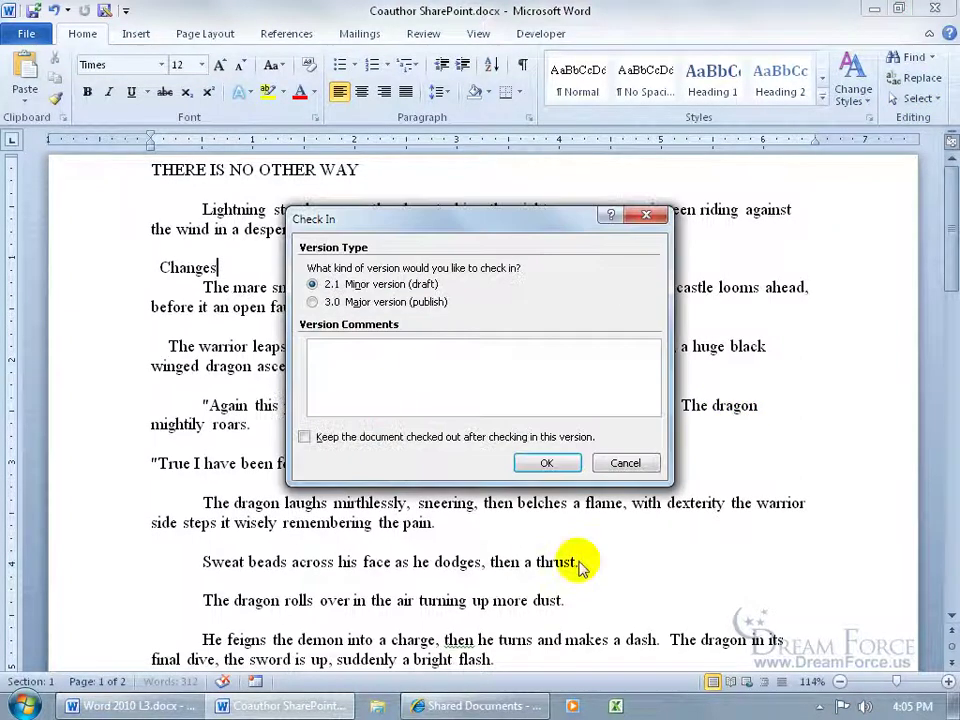
pyautogui.click(340, 348)
pyautogui.write('some more changes')
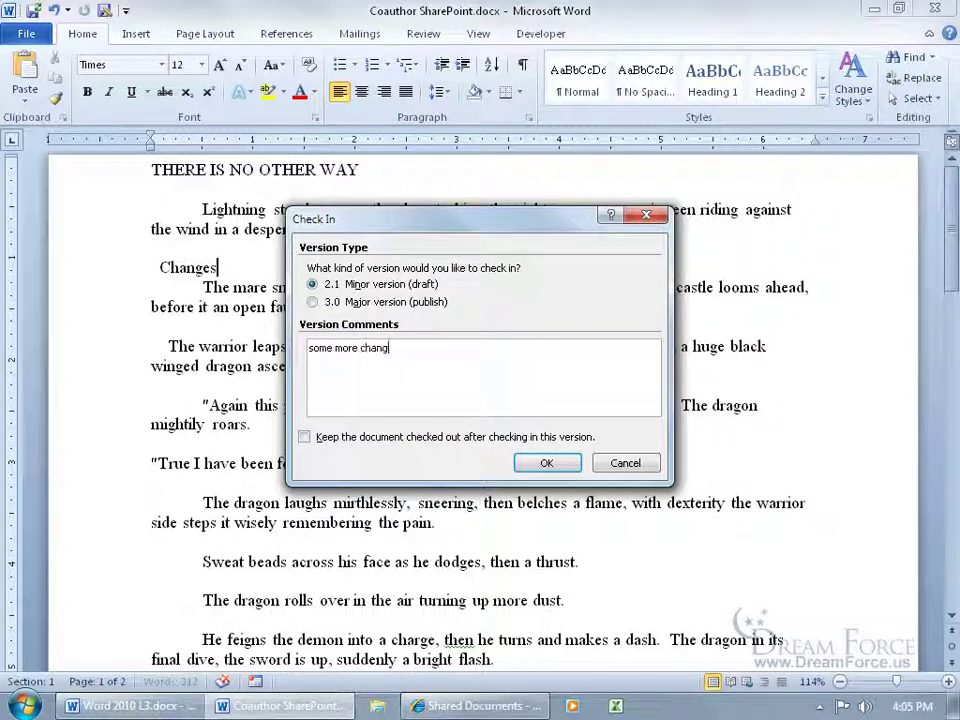
pyautogui.click(550, 470)
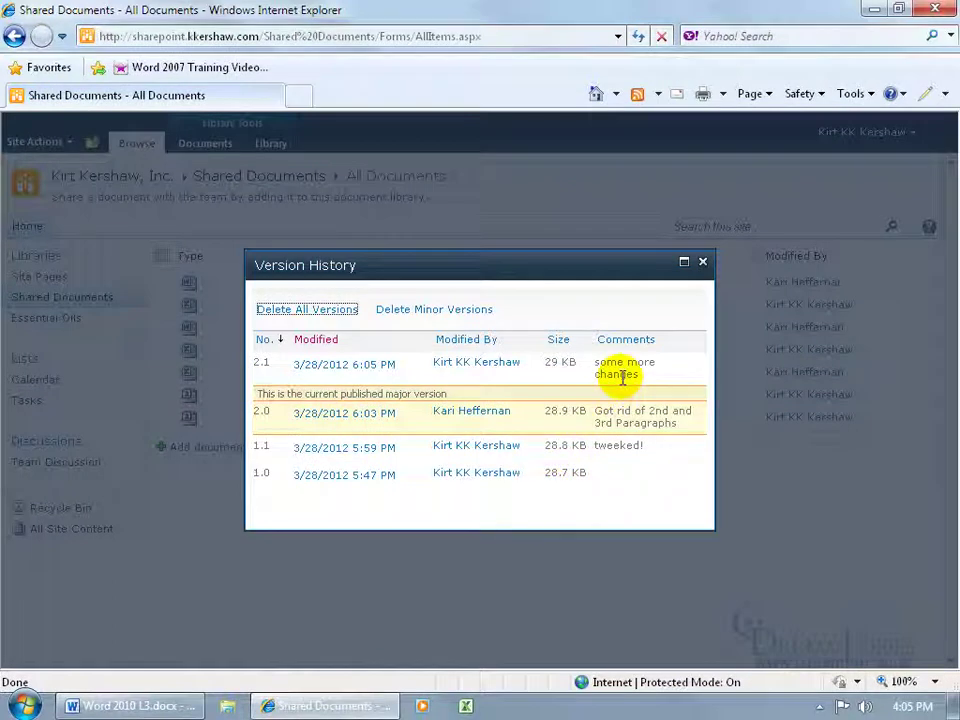
# Step: From the Home page, review Coauthor SharePoint's version history showing 2.1 'some more changes', then close it
pyautogui.click(703, 262)
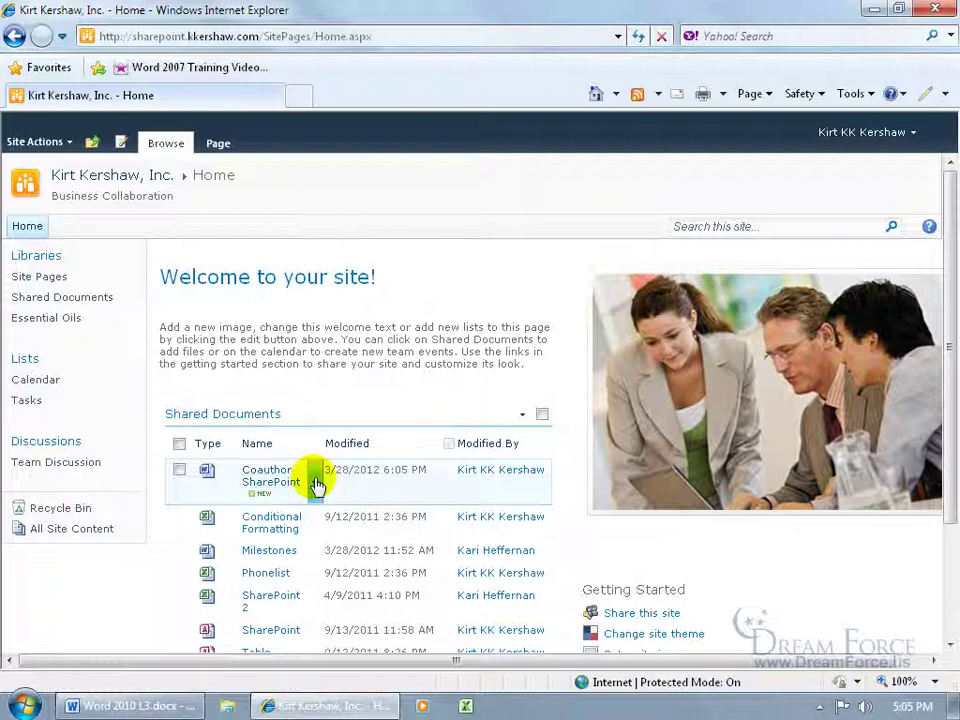
pyautogui.click(315, 487)
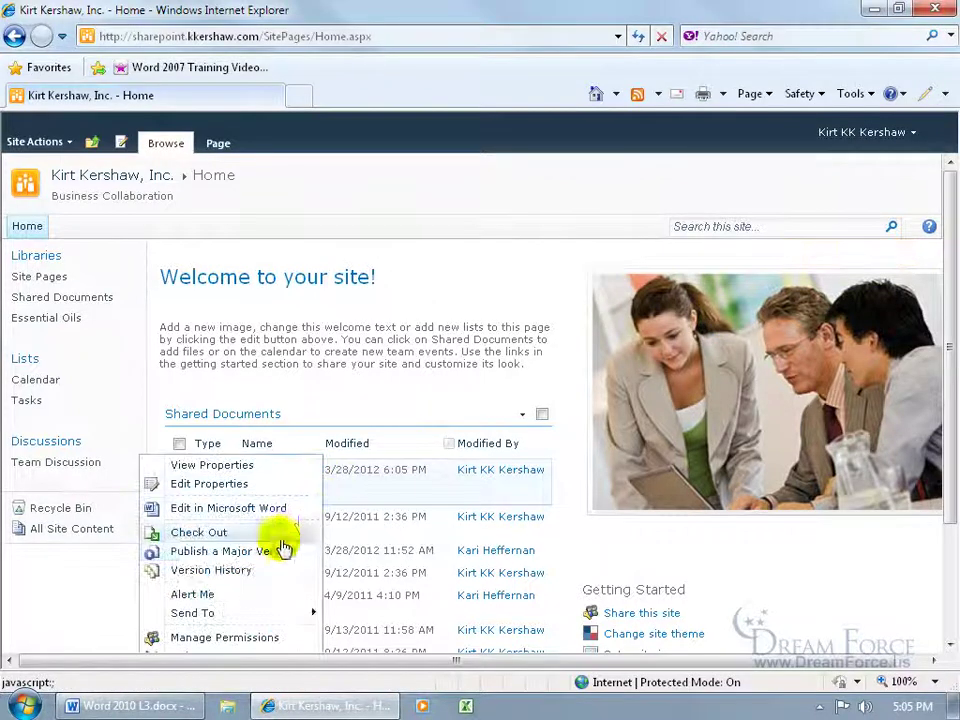
pyautogui.click(246, 578)
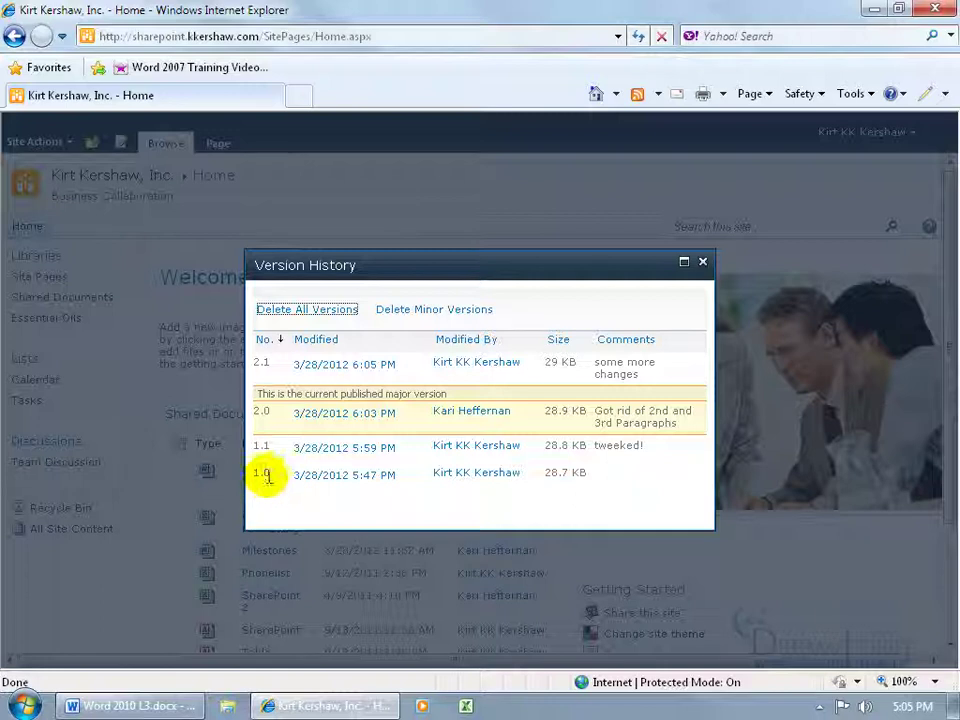
pyautogui.moveTo(303, 481)
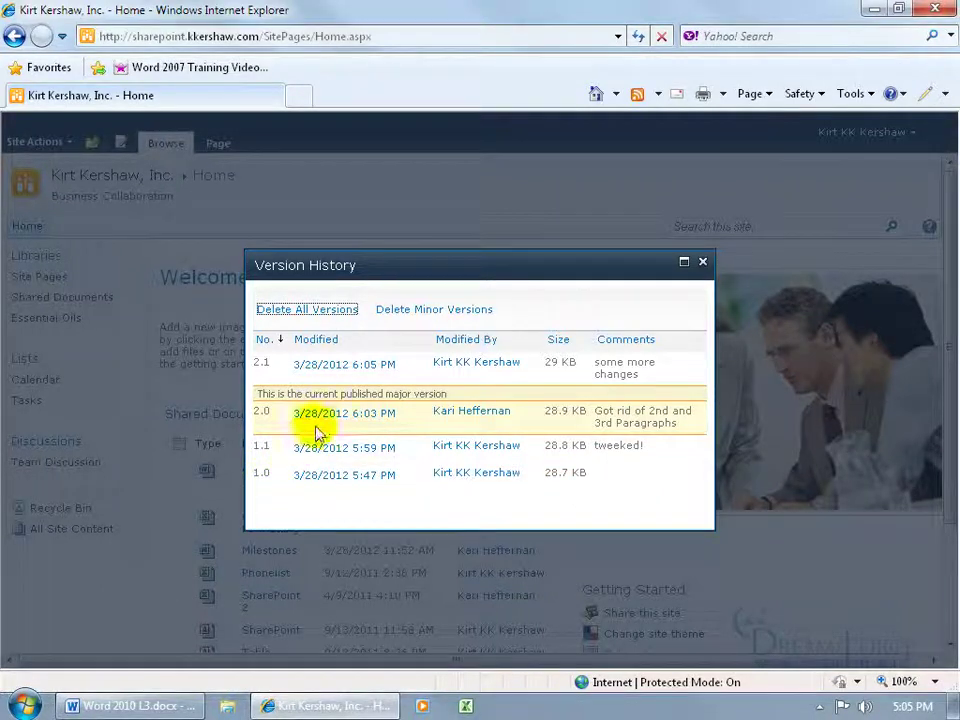
pyautogui.moveTo(325, 375)
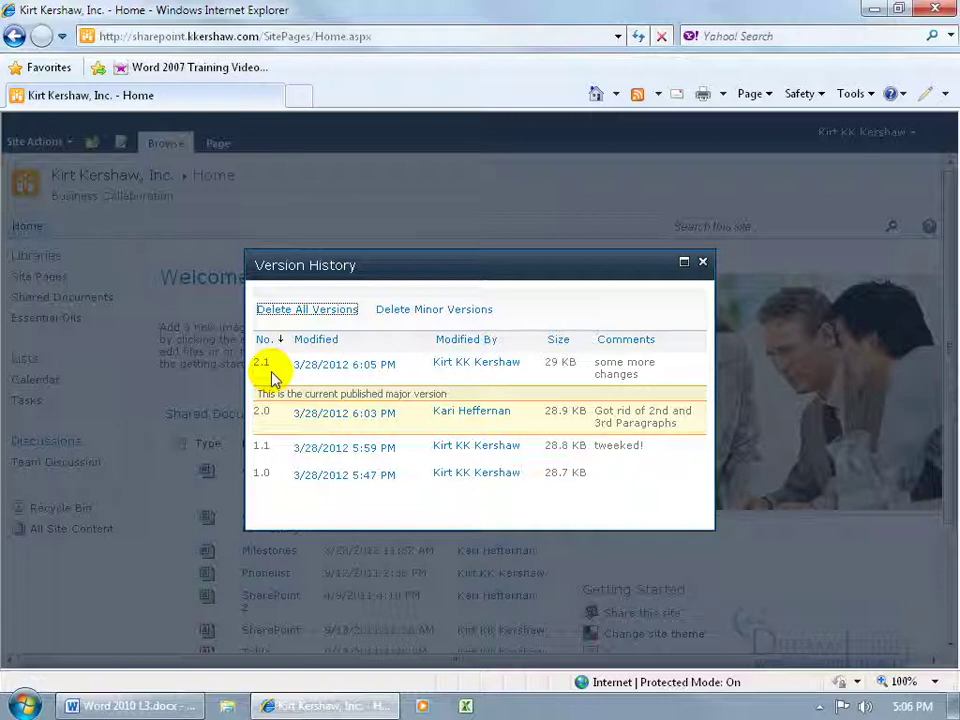
pyautogui.click(702, 262)
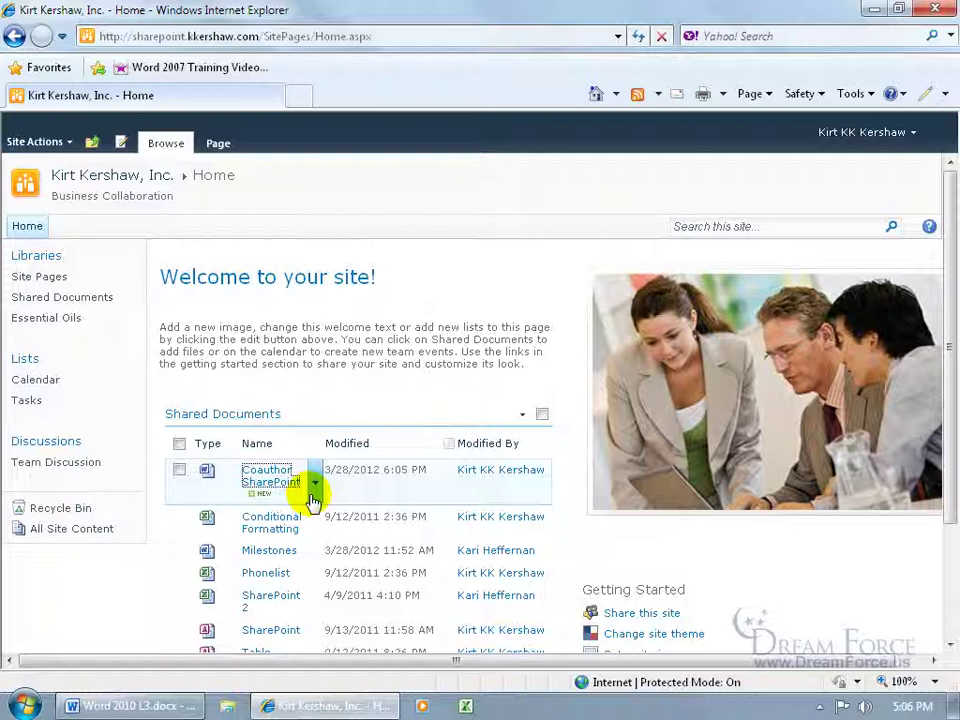
# Step: Check out Coauthor SharePoint from its dropdown and open the checked-out file in Word
pyautogui.click(315, 485)
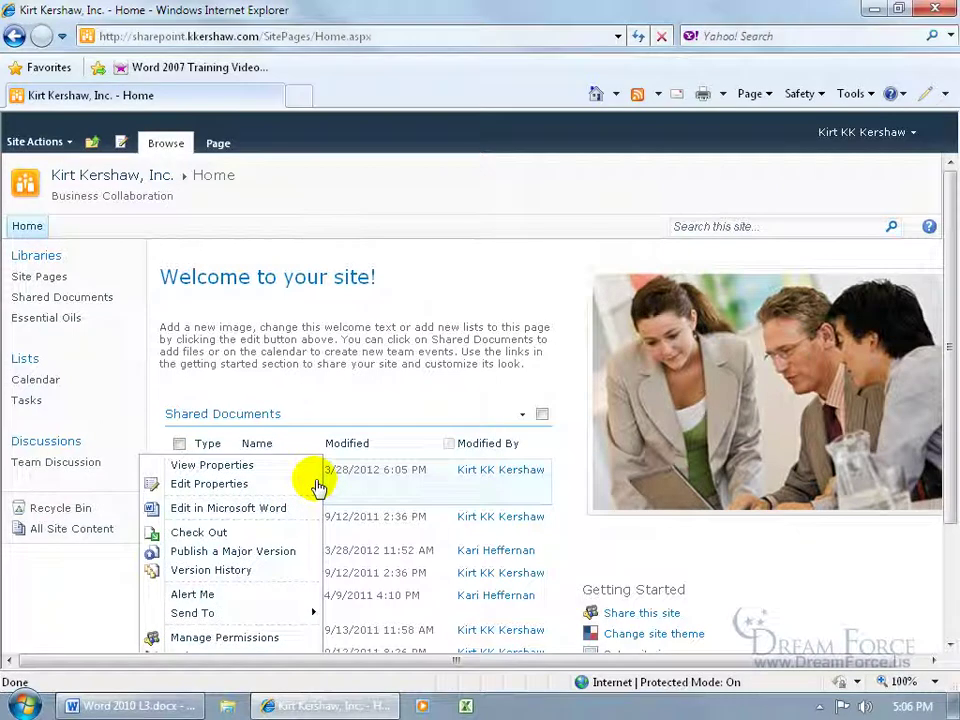
pyautogui.click(226, 537)
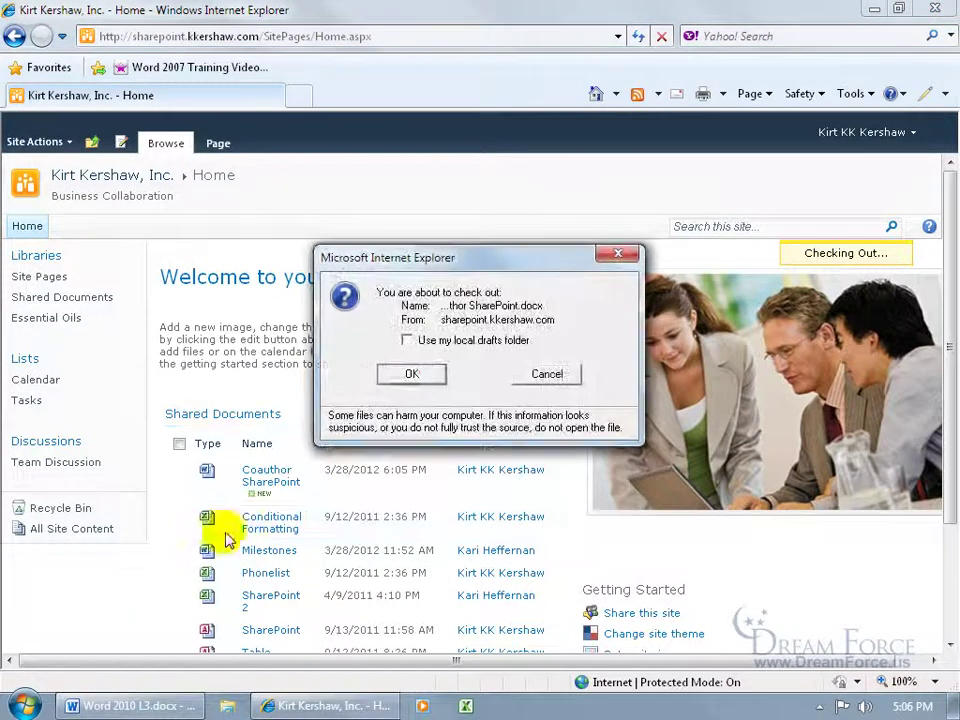
pyautogui.click(418, 376)
pyautogui.click(279, 480)
pyautogui.click(560, 441)
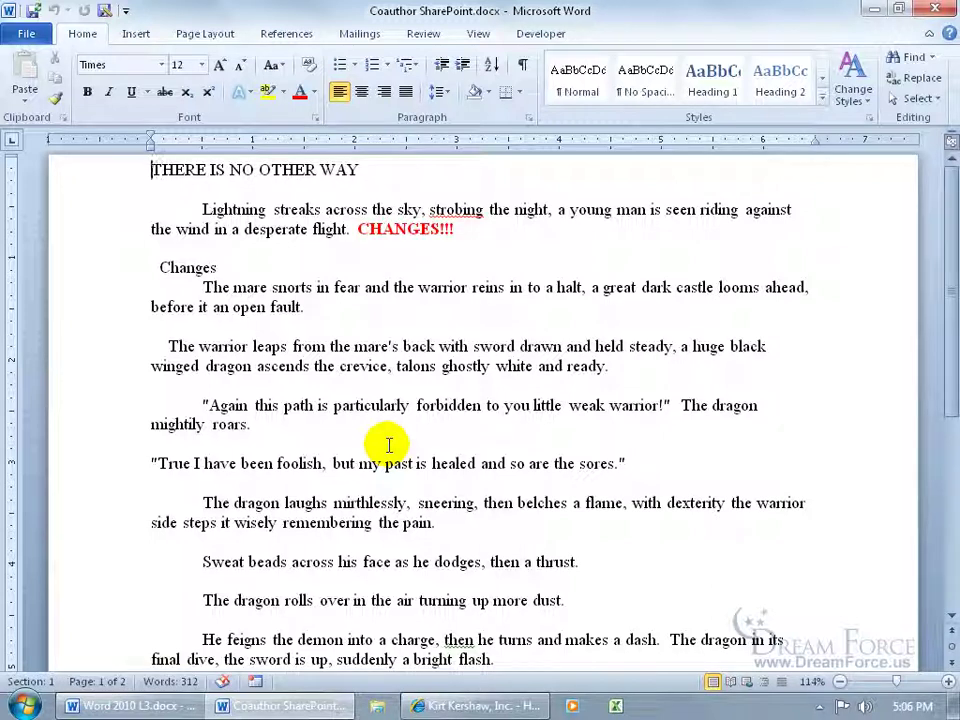
# Step: On the Review tab, compare version 1.0 of Coauthor SharePoint with the current document
pyautogui.click(424, 33)
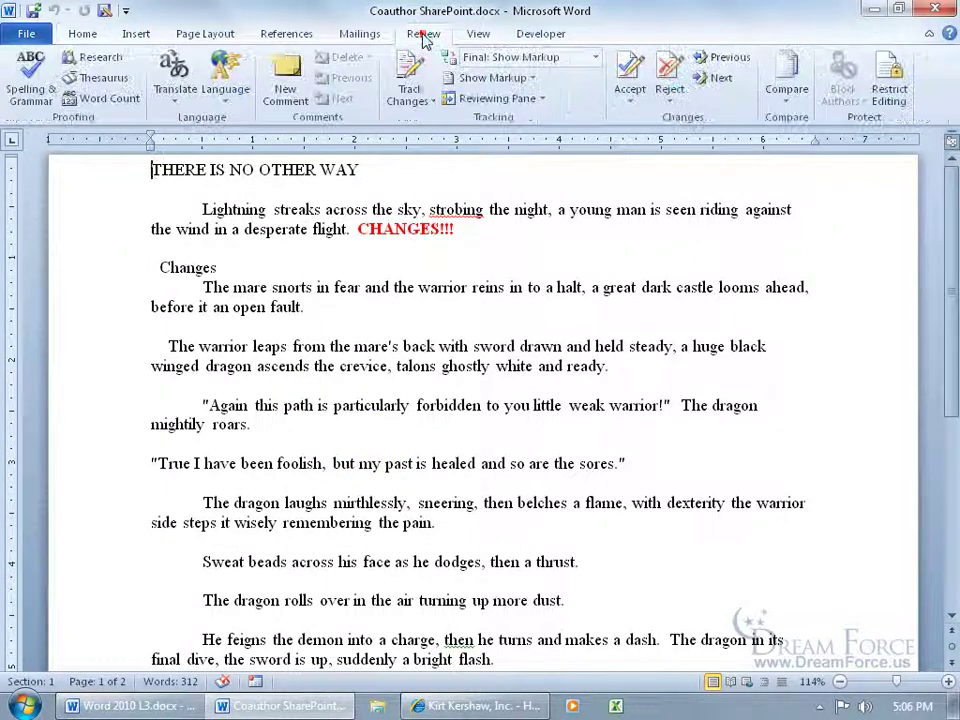
pyautogui.click(785, 95)
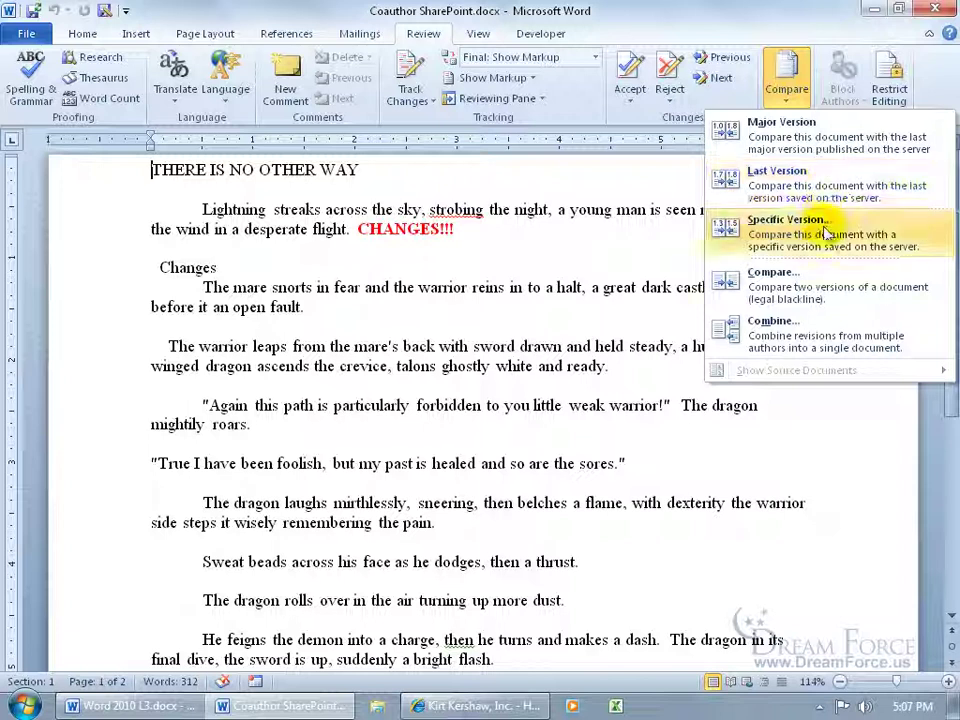
pyautogui.click(810, 222)
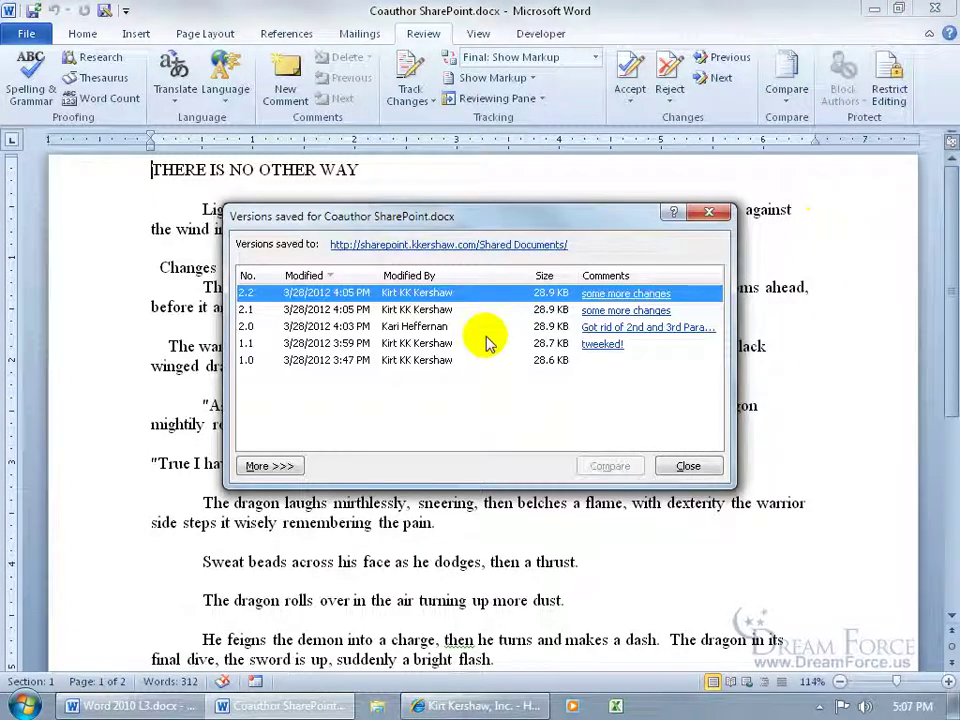
pyautogui.click(414, 362)
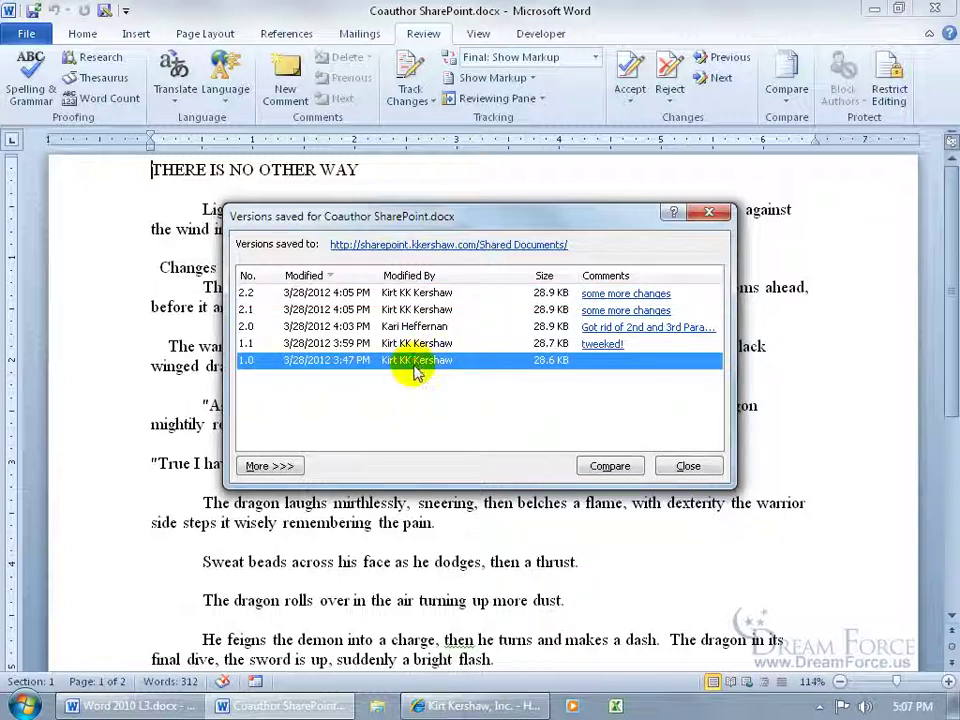
pyautogui.click(610, 466)
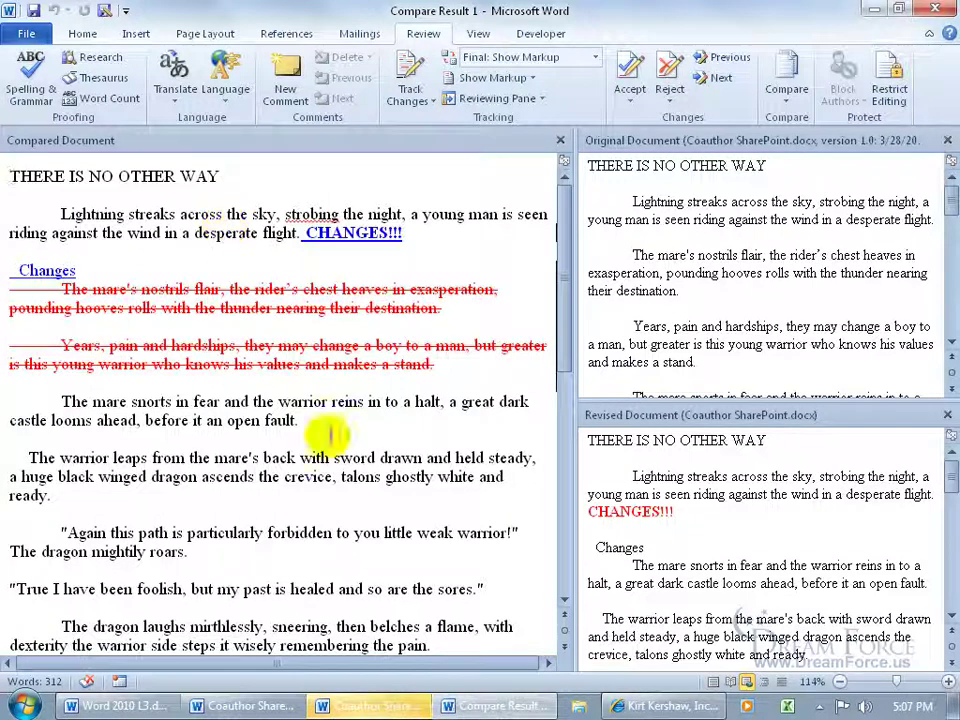
# Step: Bring the read-only version 1.0 window forward from the taskbar and close it
pyautogui.moveTo(397, 710)
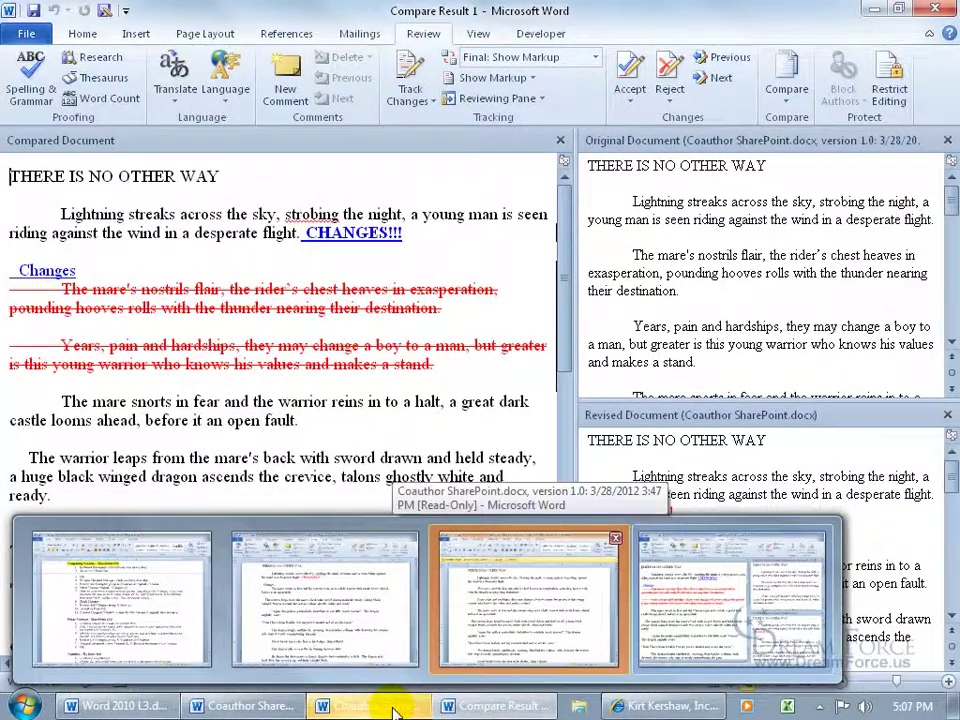
pyautogui.click(392, 707)
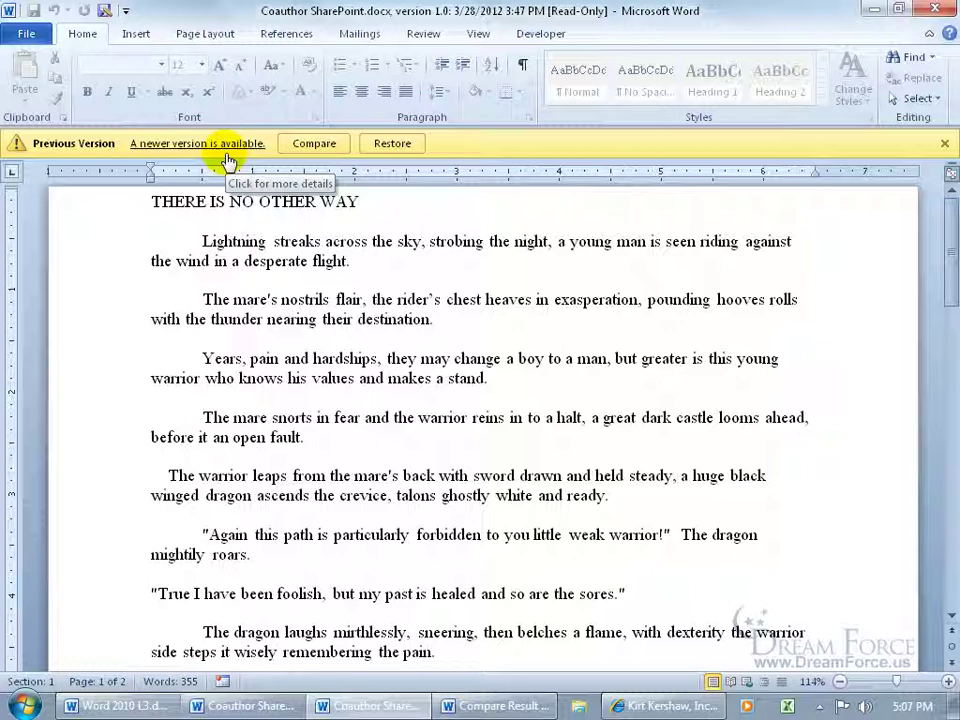
pyautogui.click(934, 12)
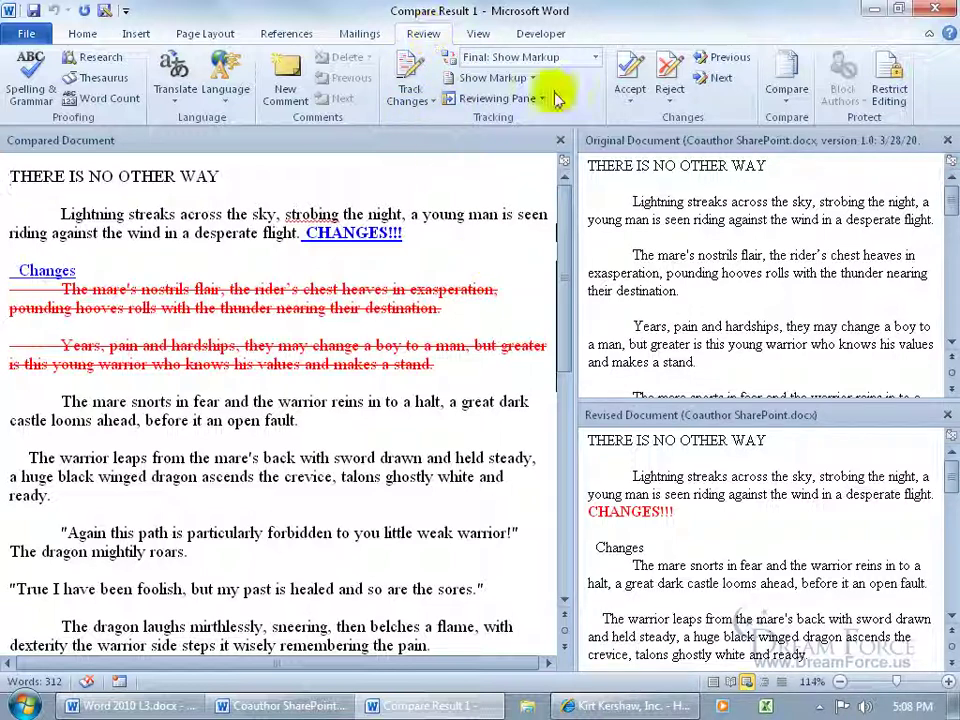
# Step: Reject the CHANGES!!! insertion, accept the Changes line, and reject the two-paragraph deletion
pyautogui.click(707, 84)
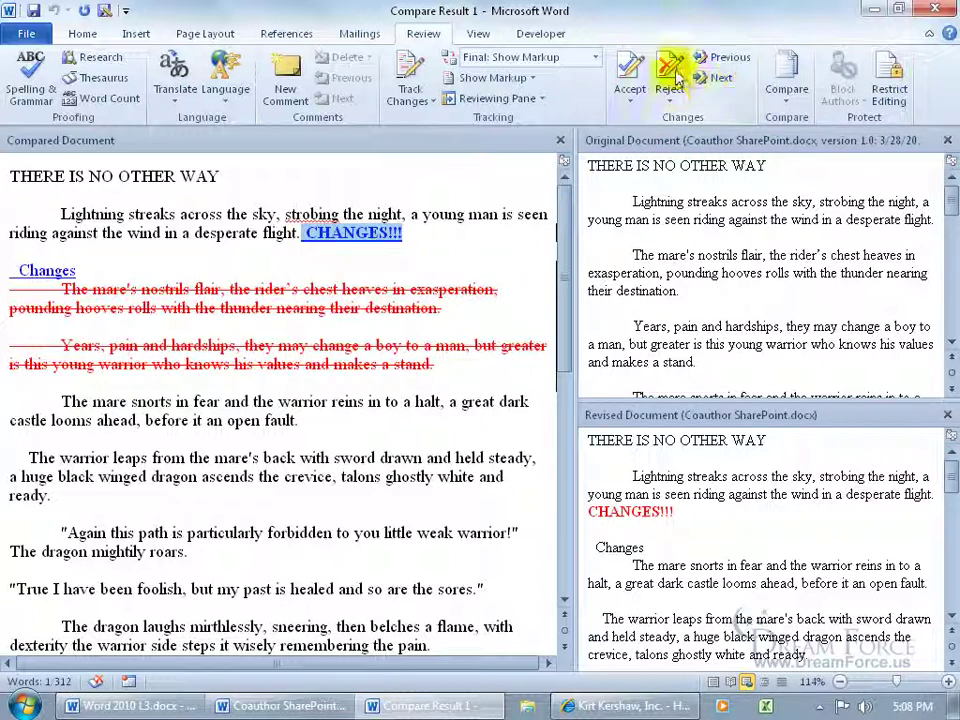
pyautogui.click(670, 68)
pyautogui.click(706, 78)
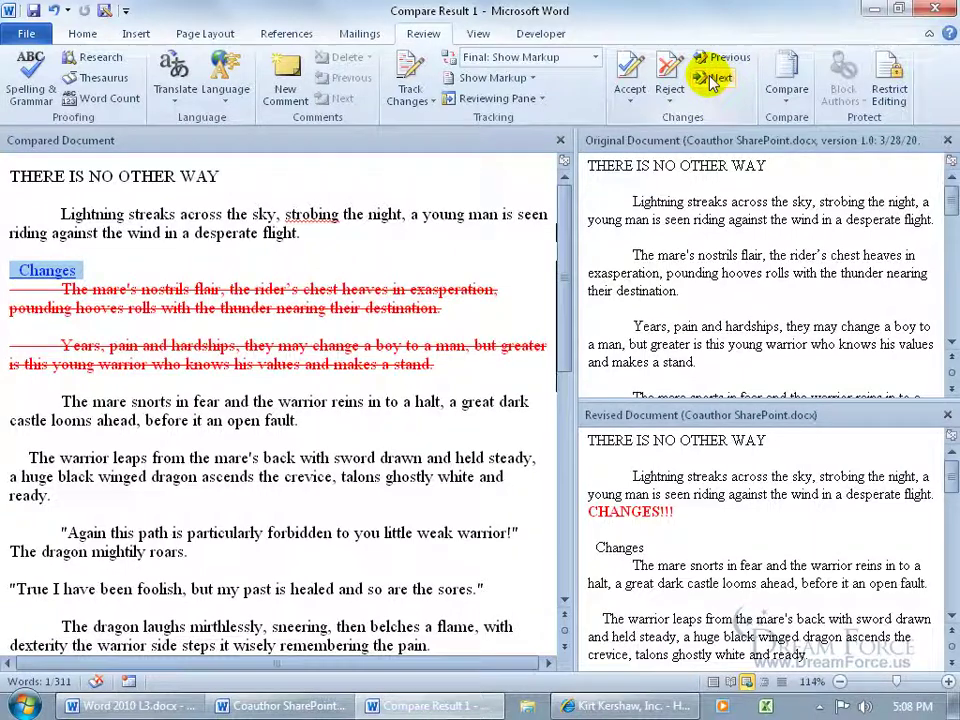
pyautogui.click(630, 70)
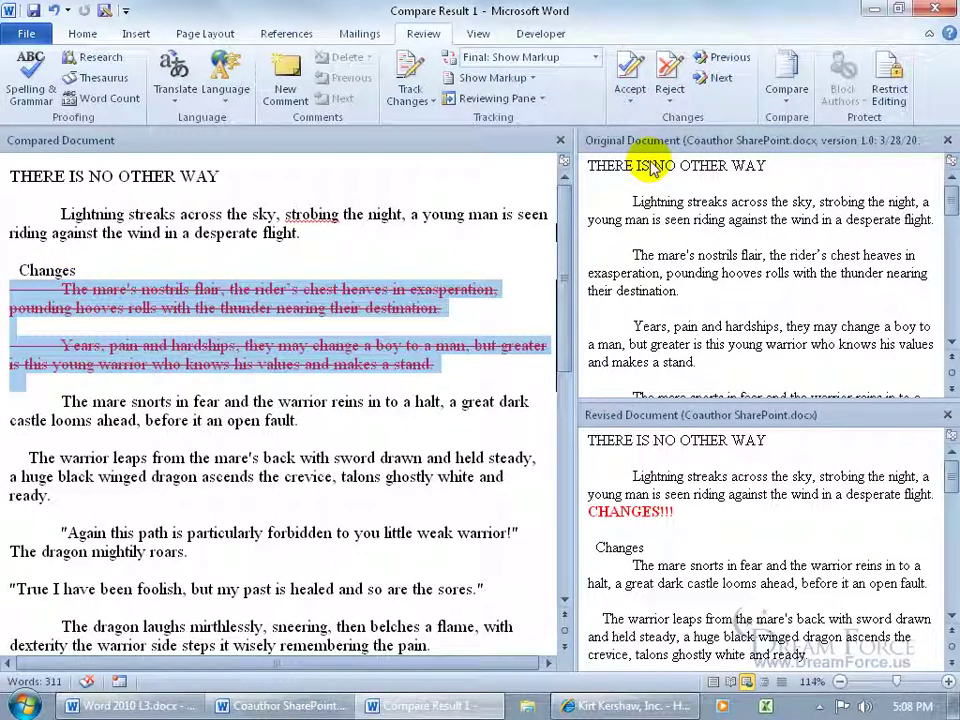
pyautogui.click(669, 70)
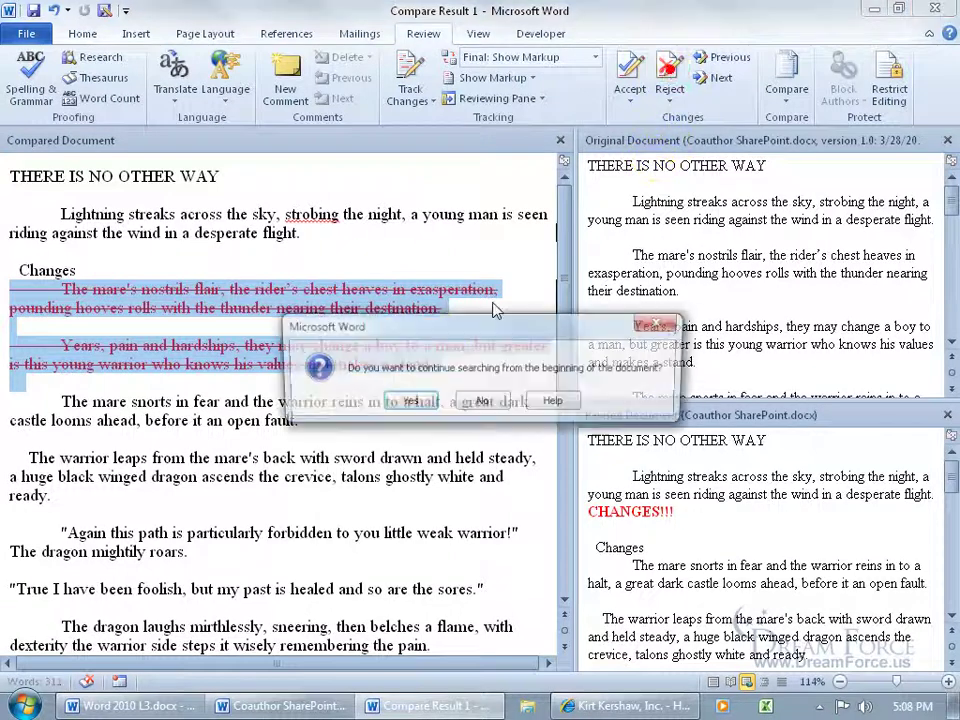
pyautogui.click(408, 404)
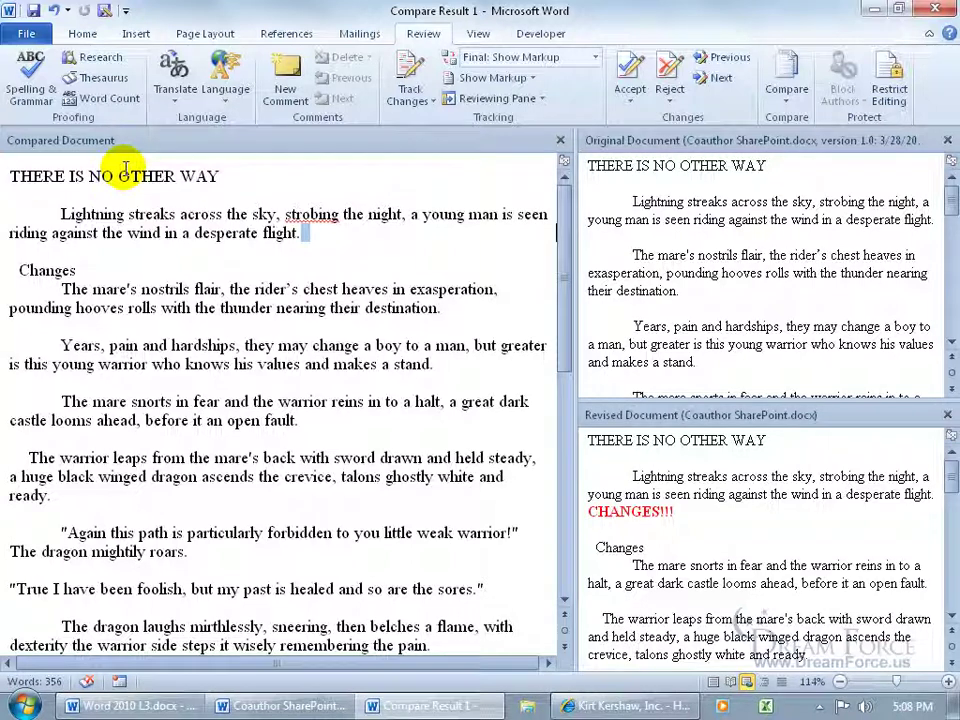
# Step: Save the compared document to the Desktop as 'My Final Doc' and close its window
pyautogui.click(34, 11)
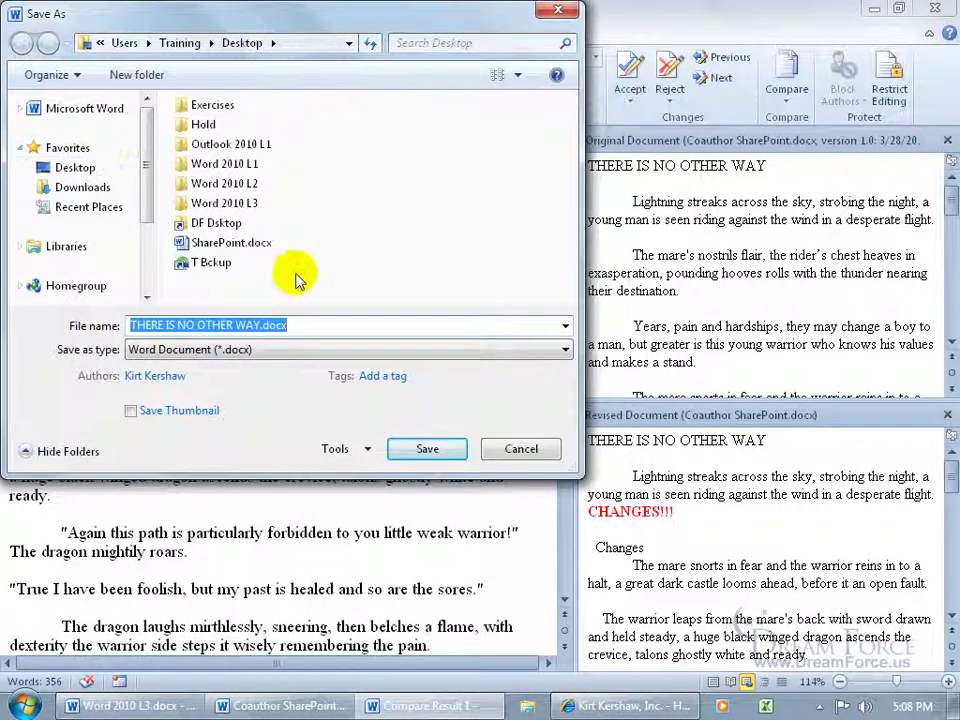
pyautogui.moveTo(261, 325); pyautogui.dragTo(130, 325)
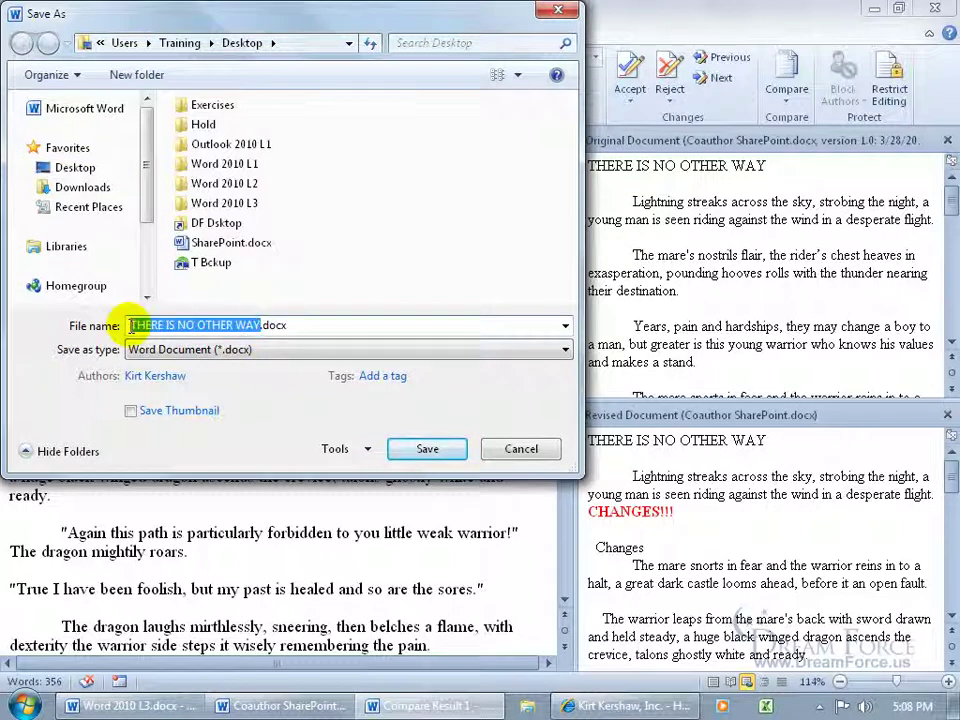
pyautogui.write('My Final Doc')
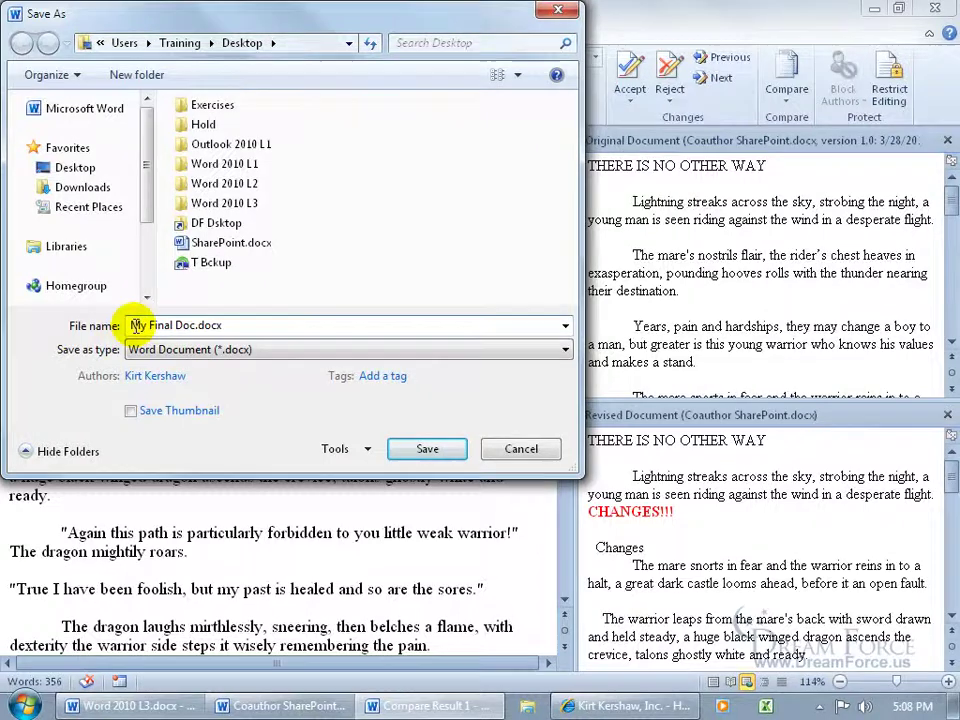
pyautogui.click(427, 448)
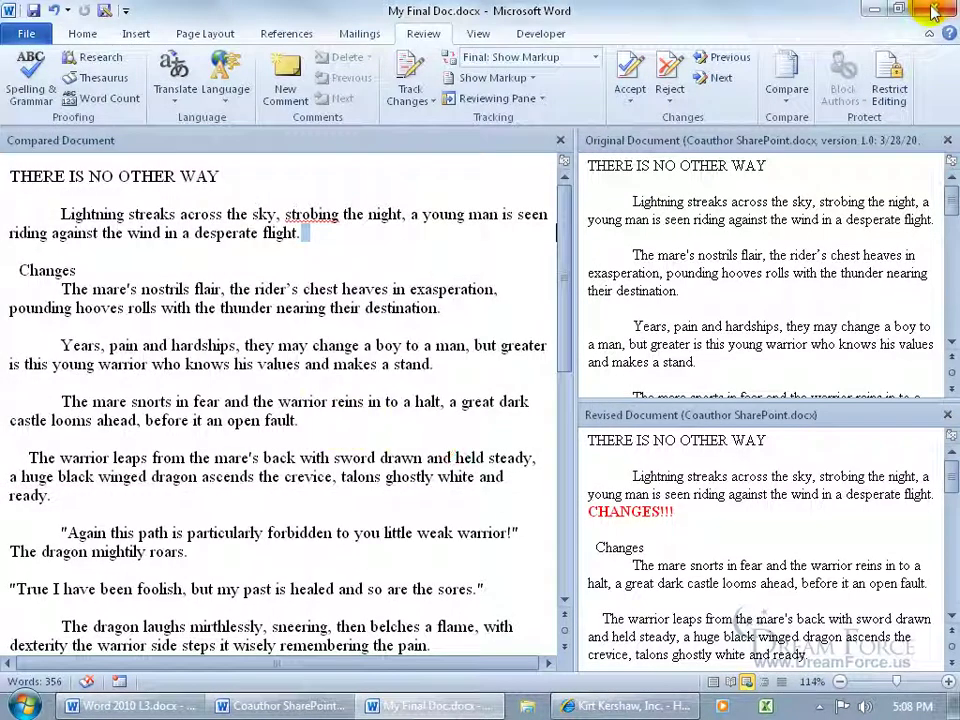
pyautogui.click(935, 10)
# Step: Close the Coauthor SharePoint document and open My Final Doc.docx from the desktop
pyautogui.click(935, 10)
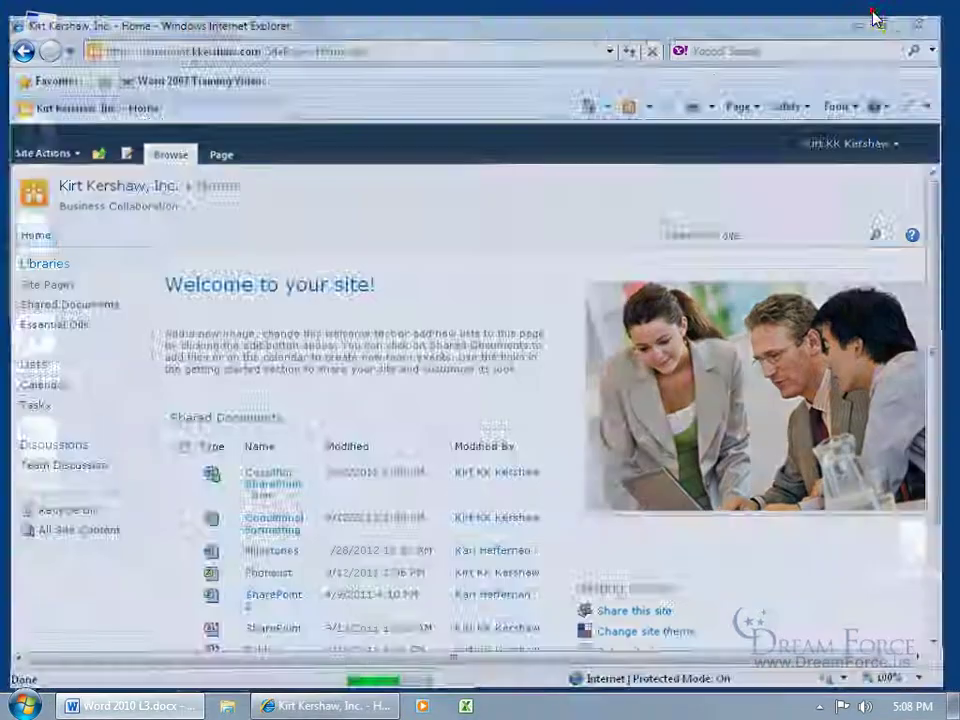
pyautogui.click(874, 10)
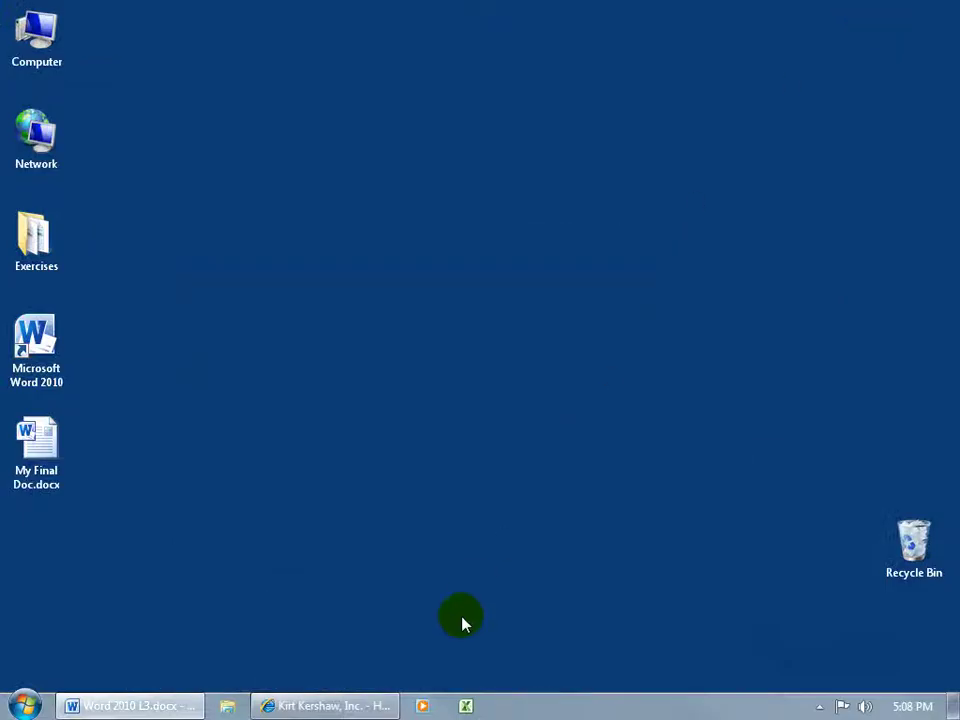
pyautogui.click(46, 460)
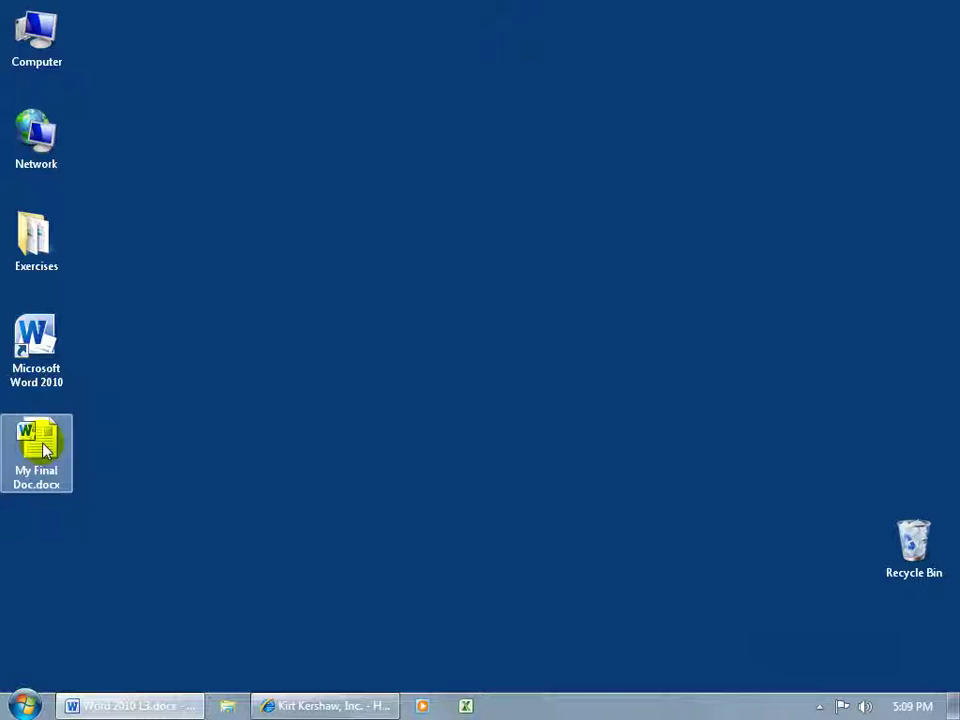
pyautogui.doubleClick(46, 450)
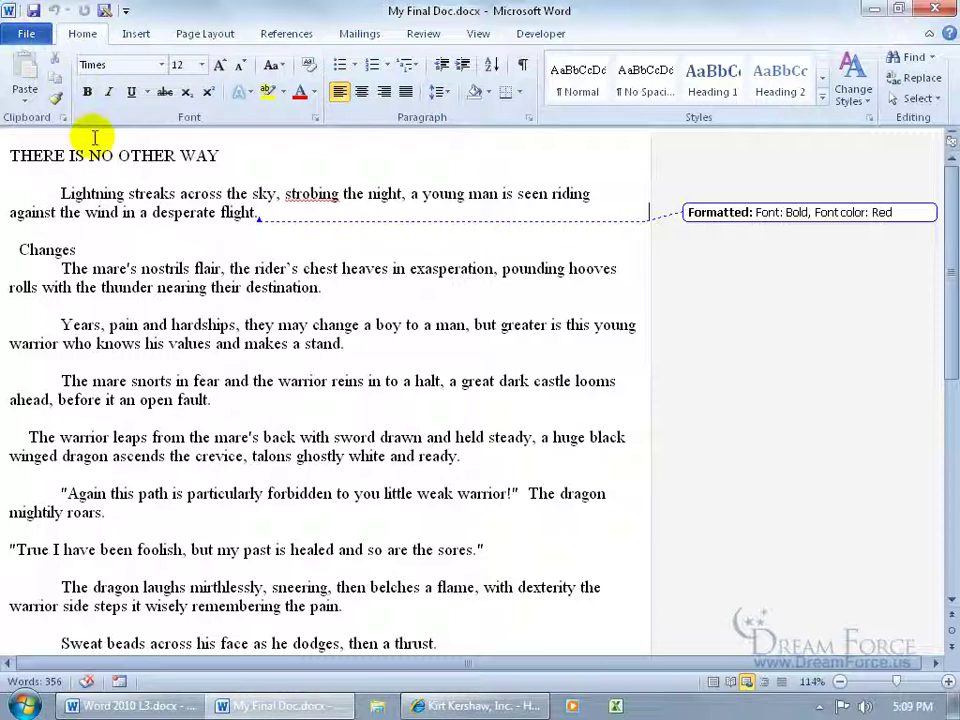
# Step: Reject the leftover bold red formatting change so no tracked changes remain, then close My Final Doc
pyautogui.click(420, 33)
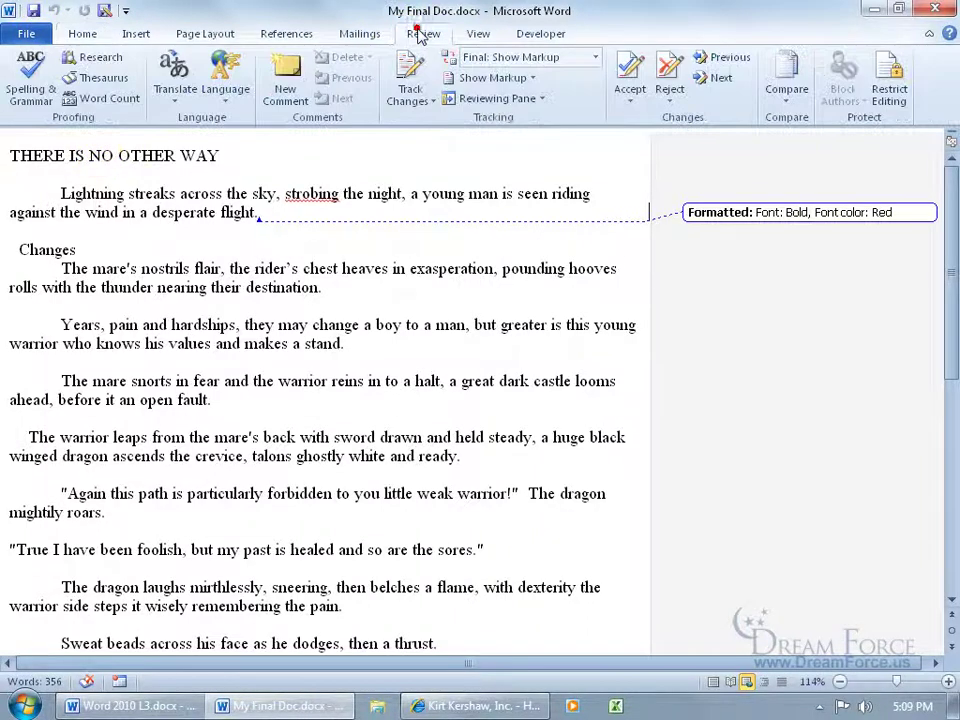
pyautogui.click(724, 80)
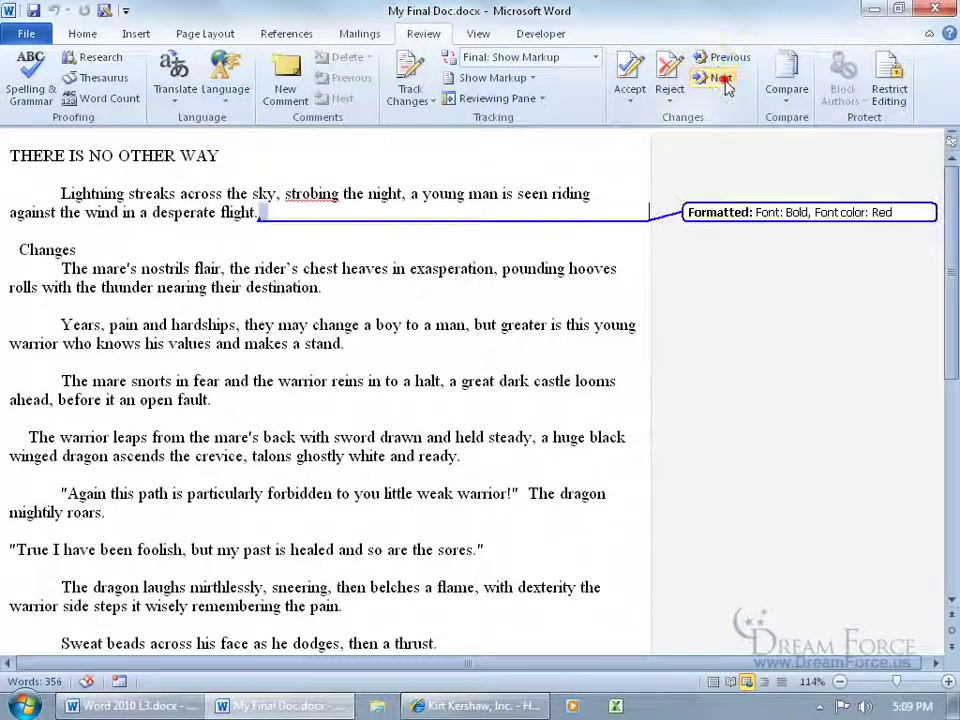
pyautogui.click(670, 72)
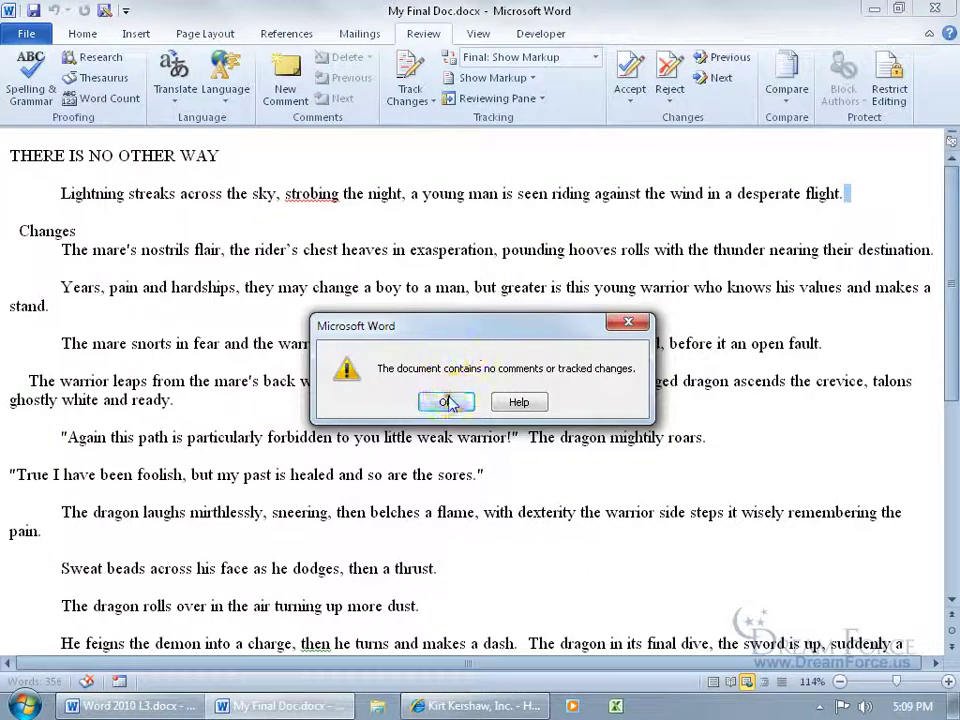
pyautogui.click(445, 401)
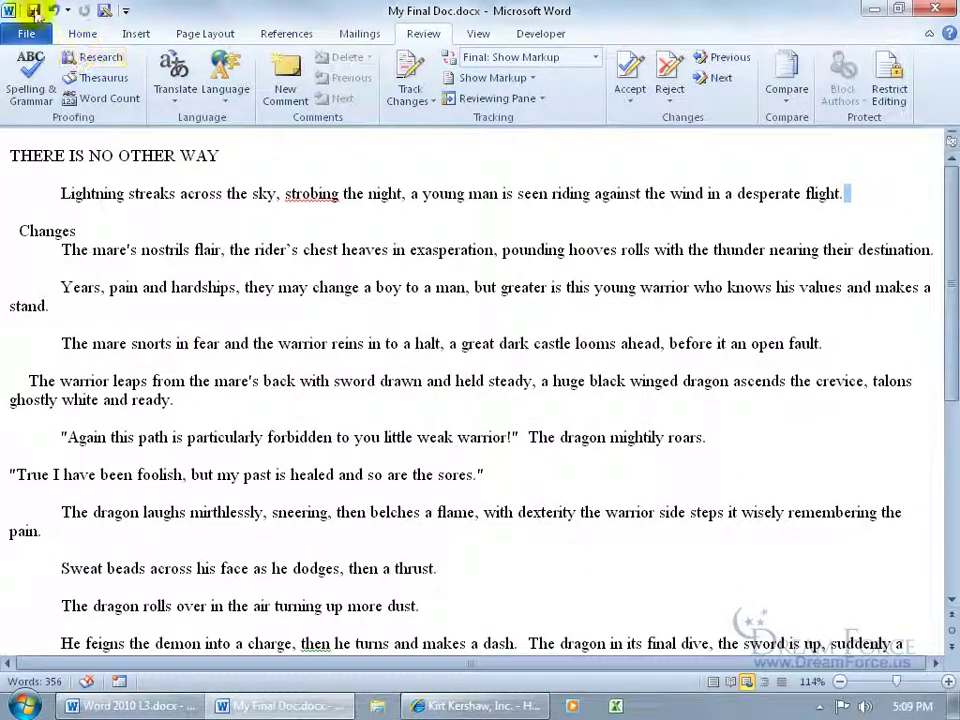
pyautogui.click(937, 9)
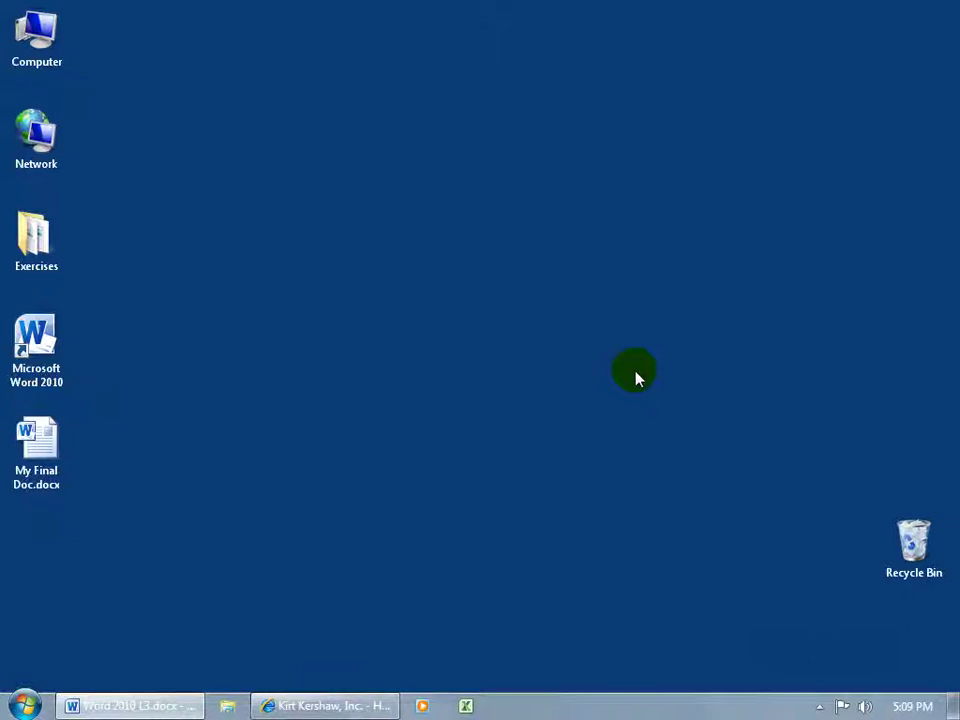
# Step: Restore the SharePoint site and scroll down to the Shared Documents list showing Coauthor SharePoint
pyautogui.click(360, 704)
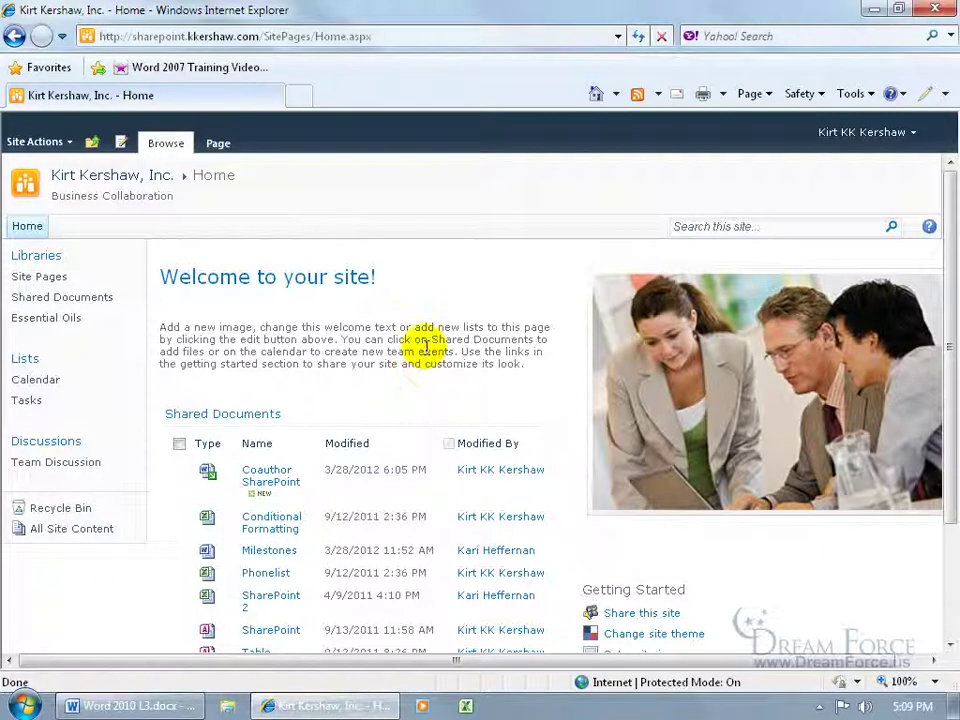
pyautogui.scroll(-2, 426, 350)
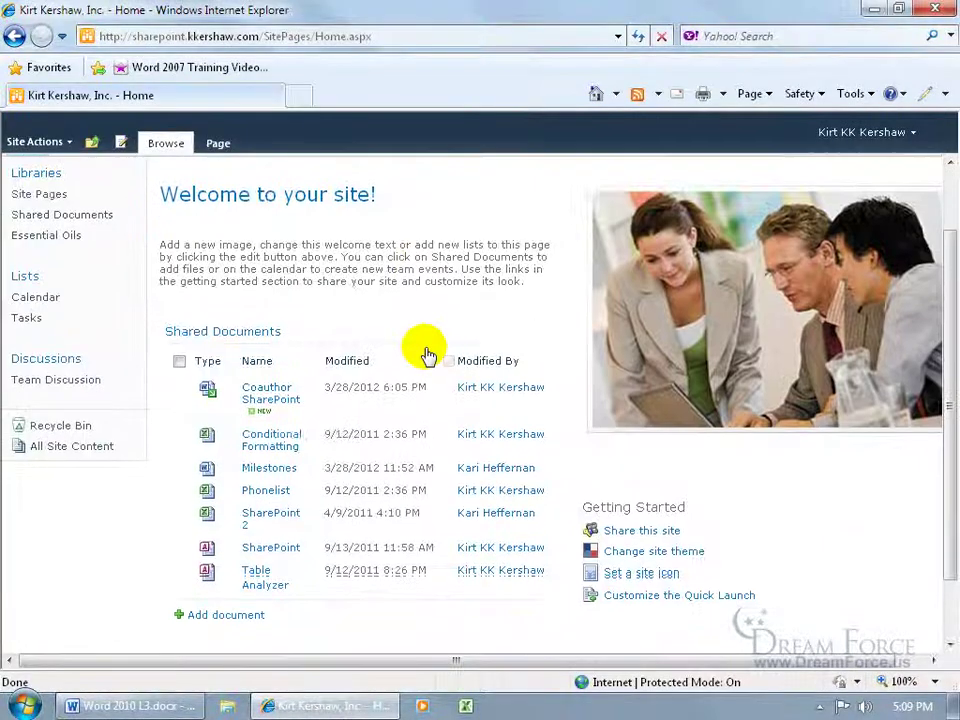
pyautogui.scroll(-2, 426, 350)
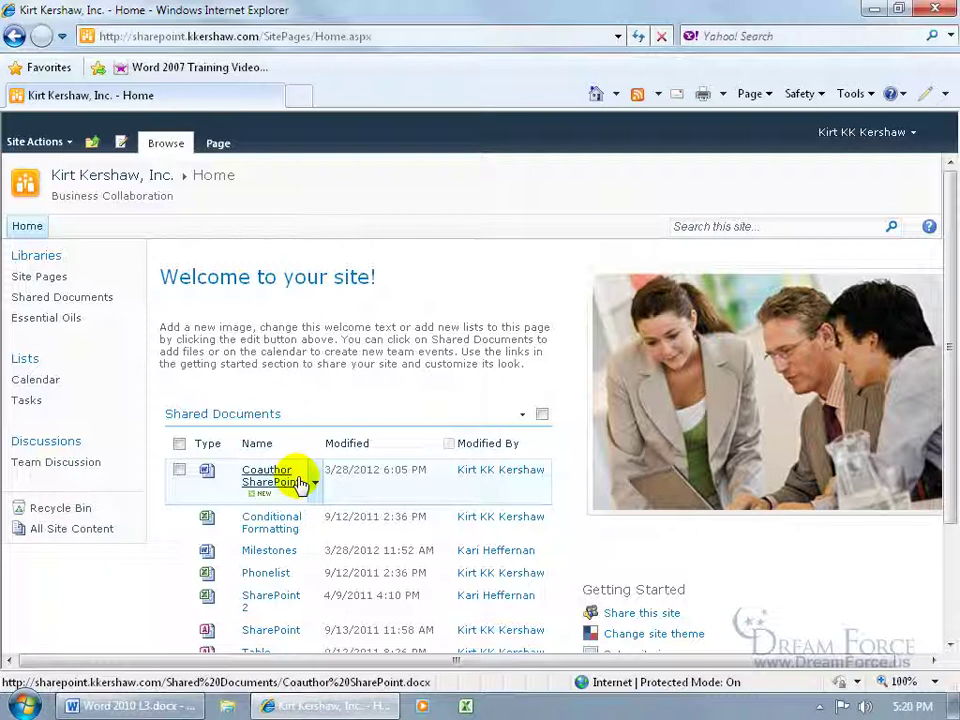
# Step: Glance at the version history, then check out the Coauthor SharePoint document
pyautogui.click(316, 486)
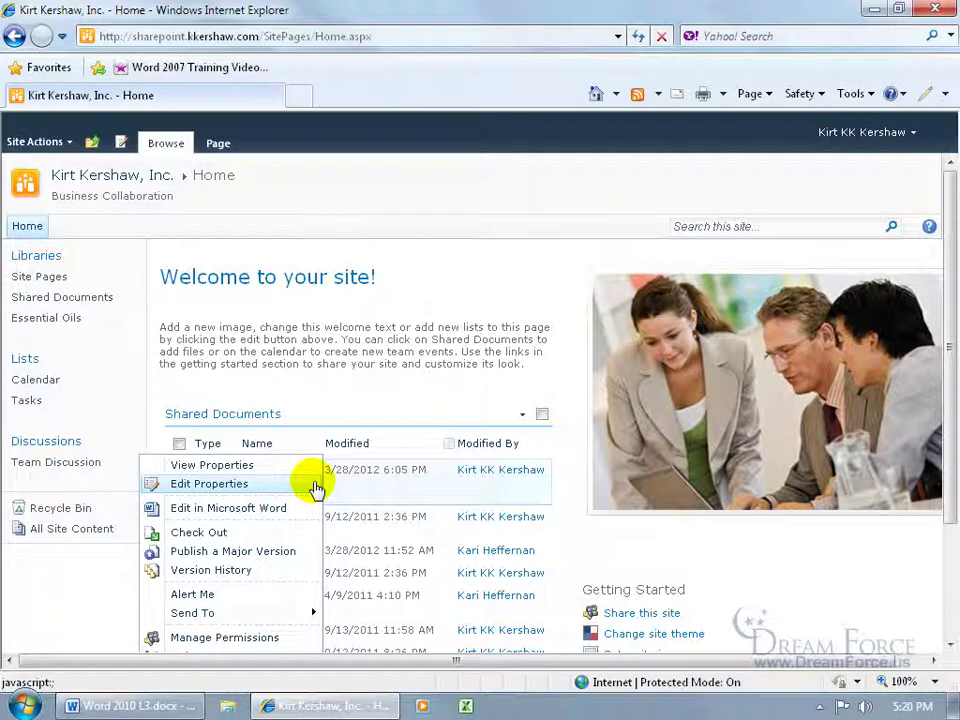
pyautogui.click(261, 573)
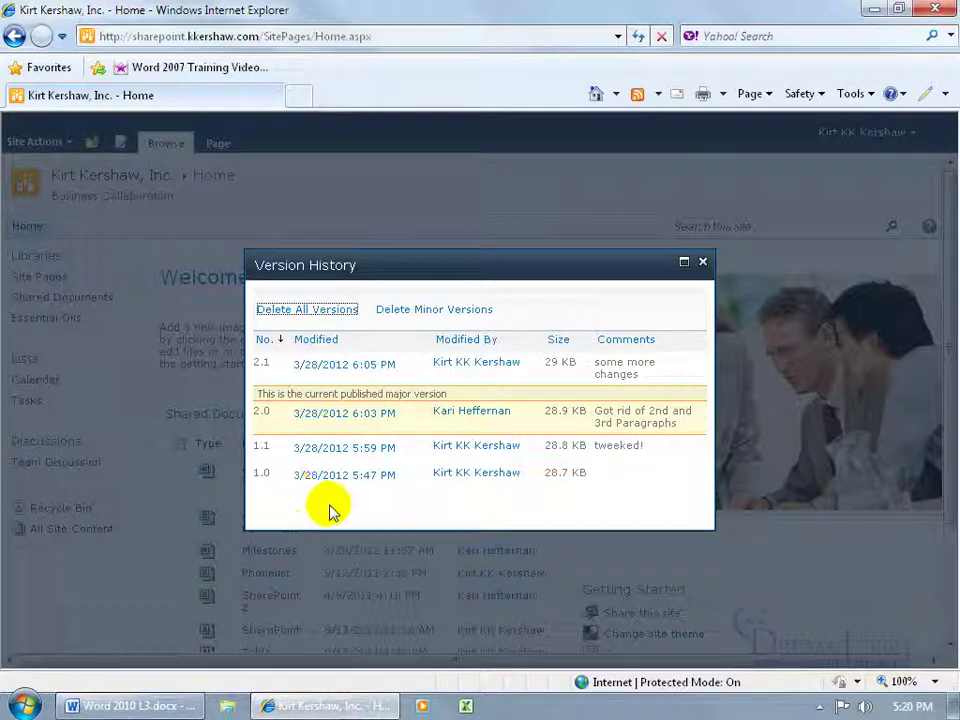
pyautogui.click(704, 264)
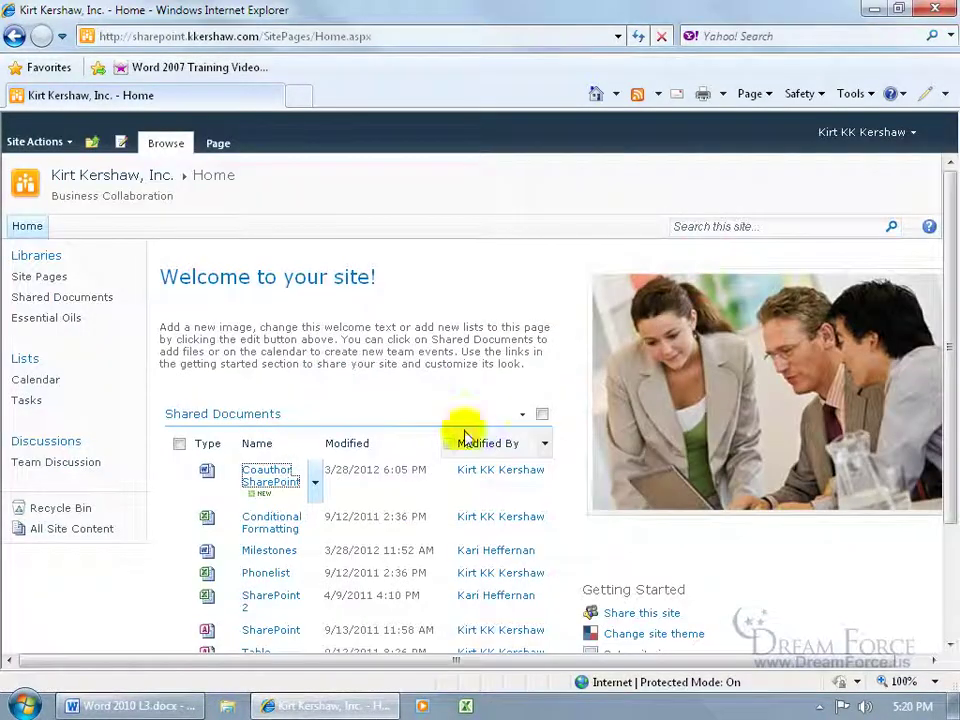
pyautogui.click(314, 483)
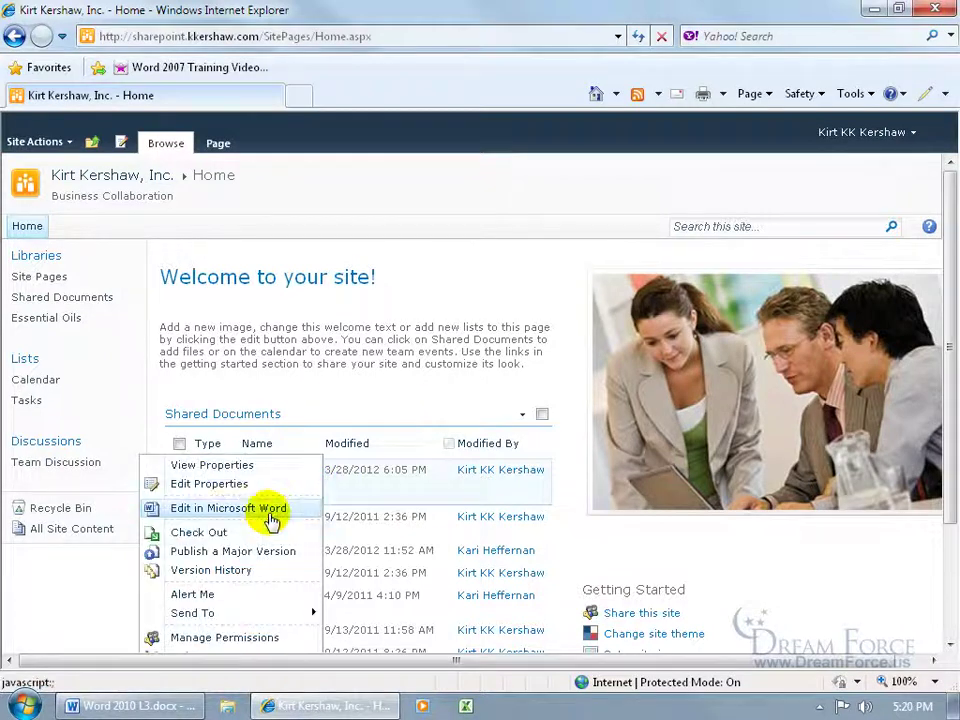
pyautogui.click(215, 533)
pyautogui.click(418, 378)
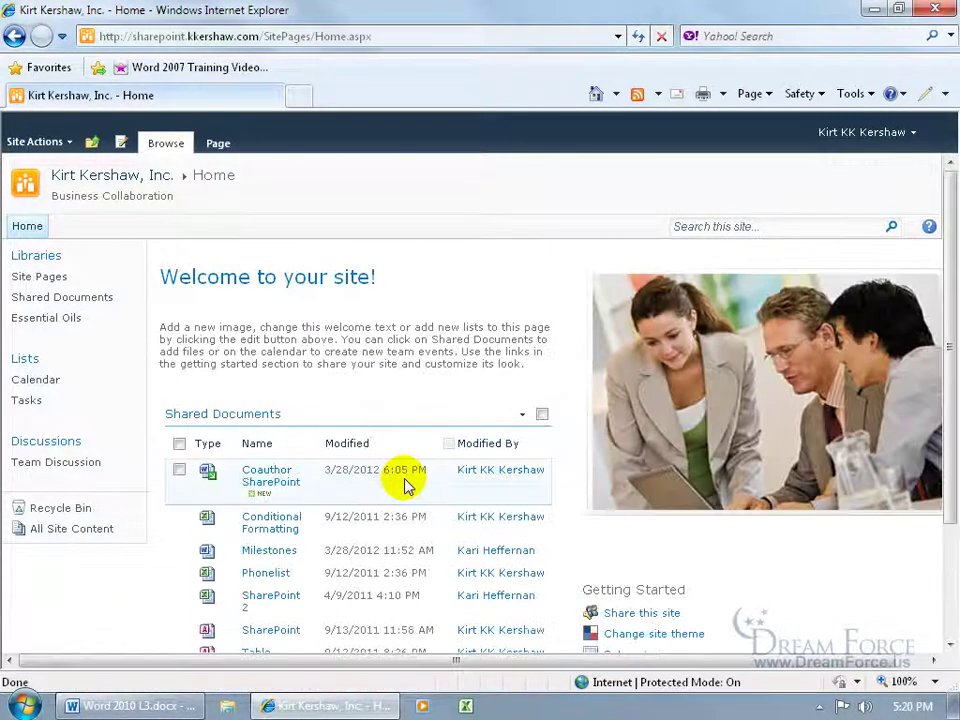
# Step: From the document's Version History, open version 1.1 as a read-only copy in Word
pyautogui.click(314, 483)
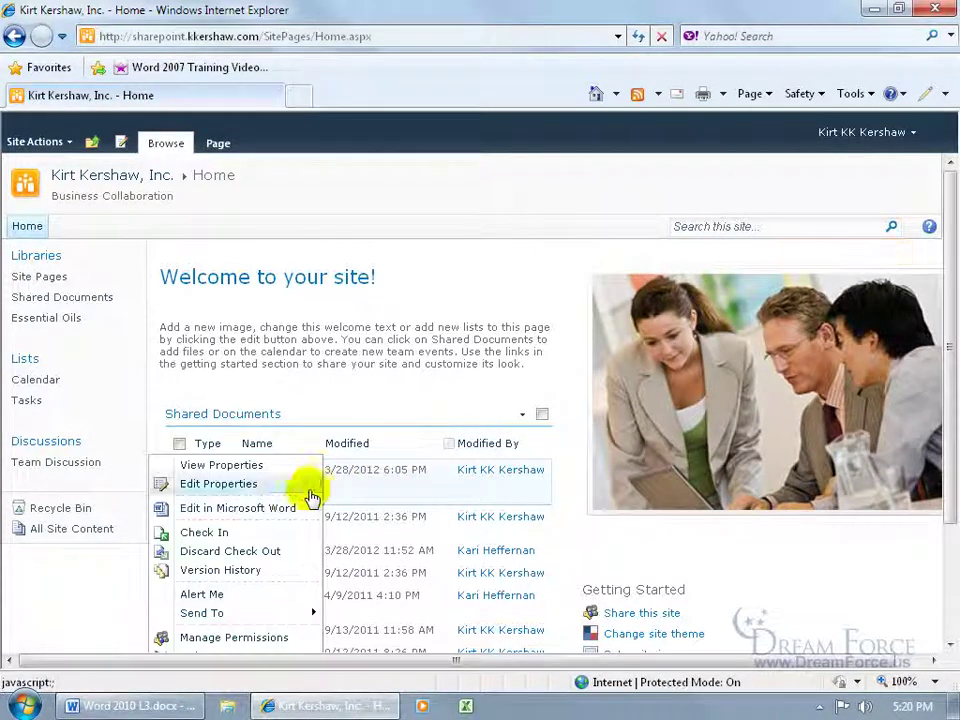
pyautogui.click(262, 572)
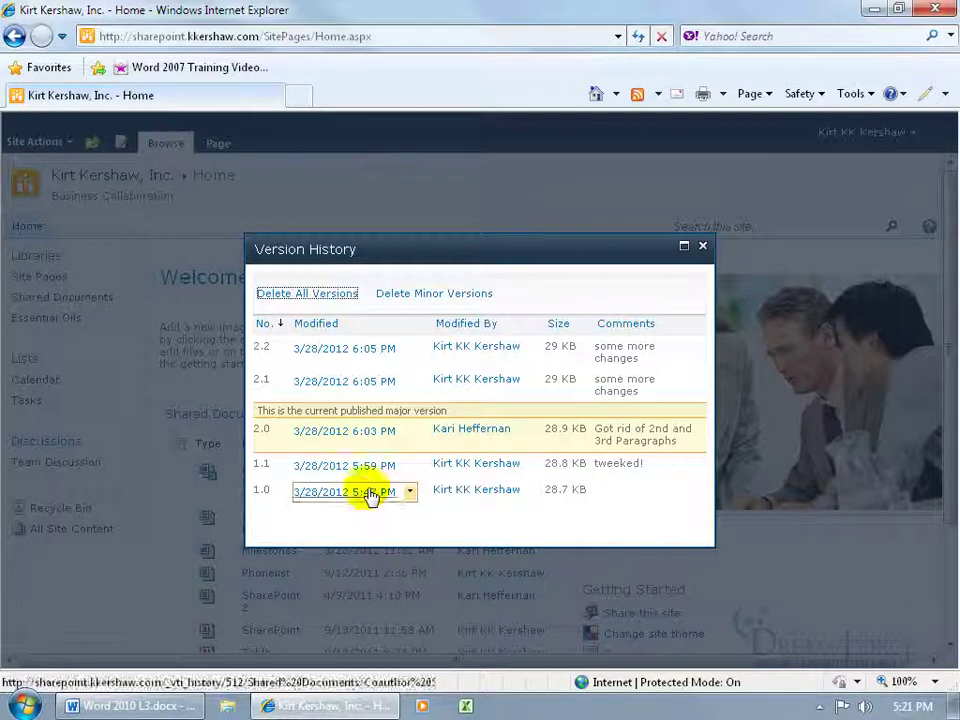
pyautogui.moveTo(392, 480)
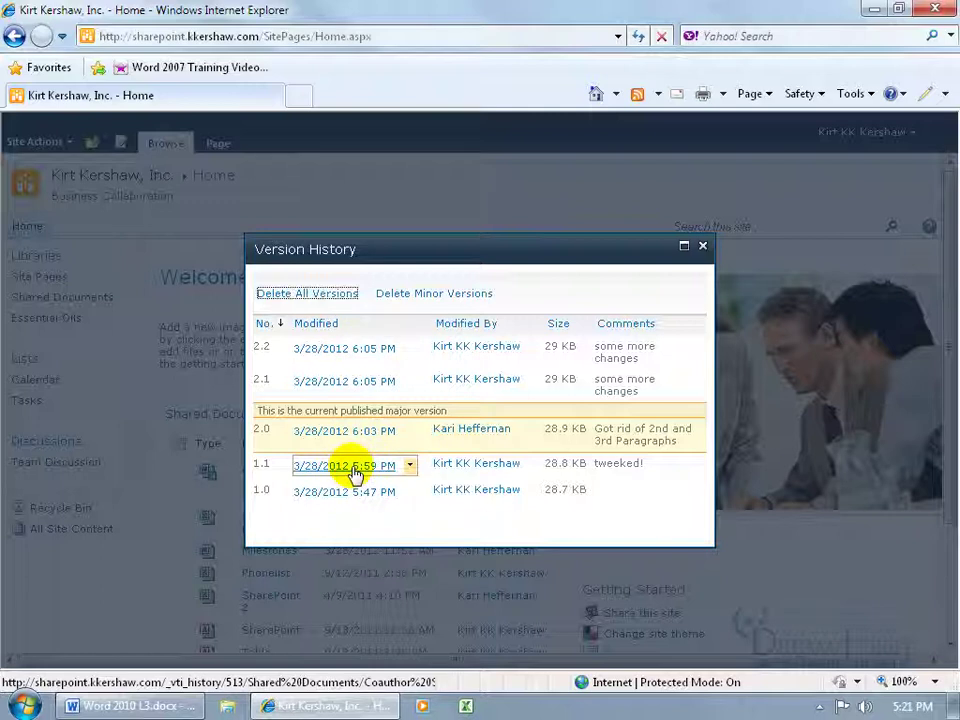
pyautogui.click(355, 474)
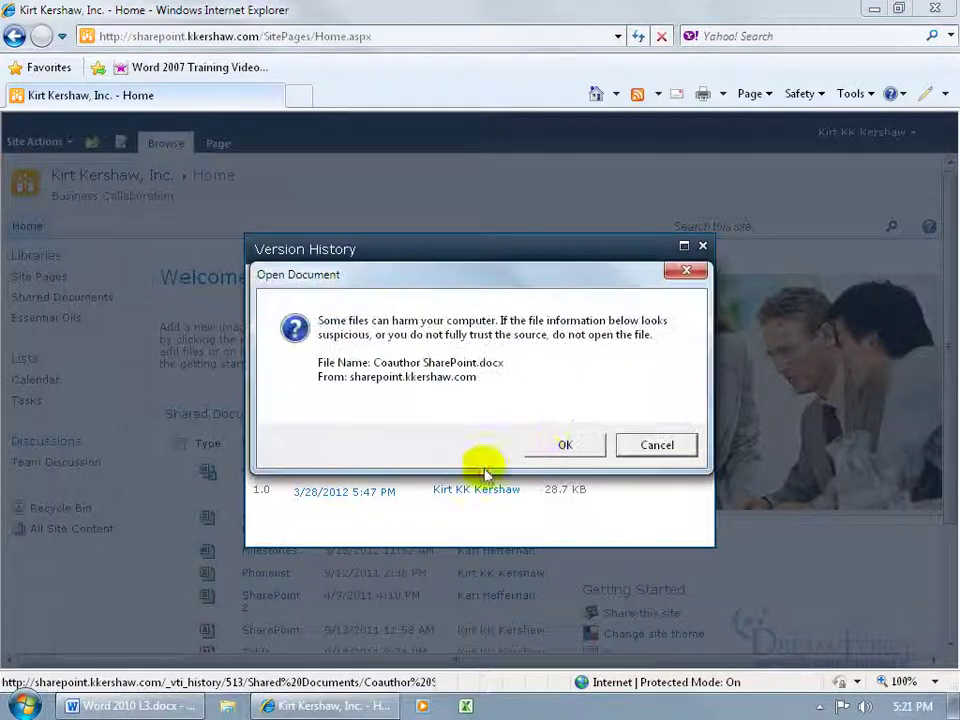
pyautogui.press('Return')
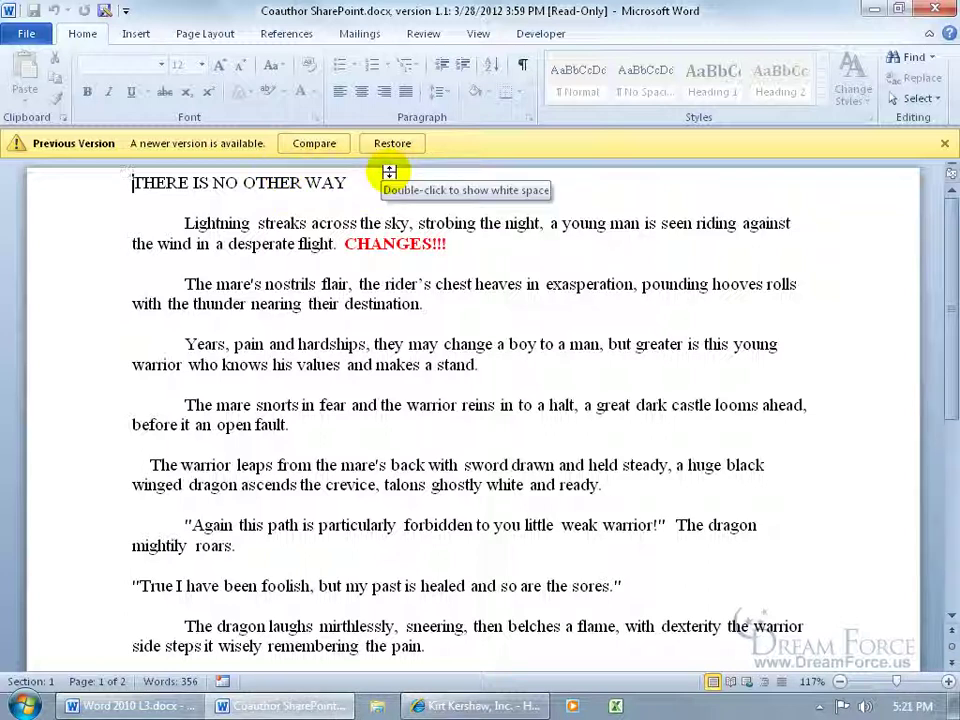
# Step: Back in Version History, open version 2.1 of Coauthor SharePoint.docx as well
pyautogui.click(497, 706)
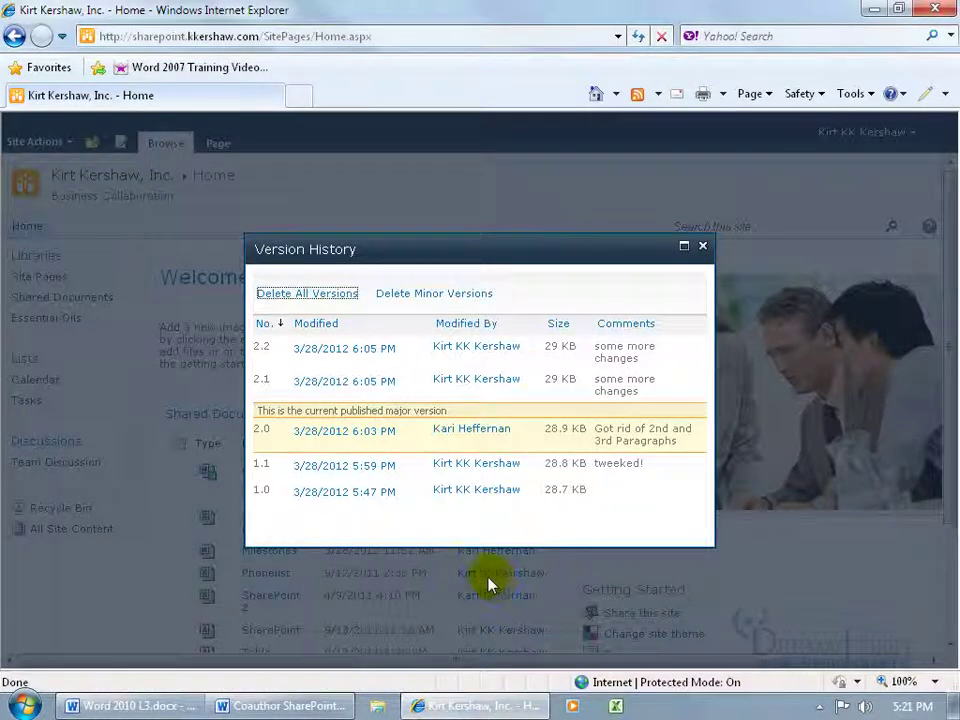
pyautogui.moveTo(348, 436)
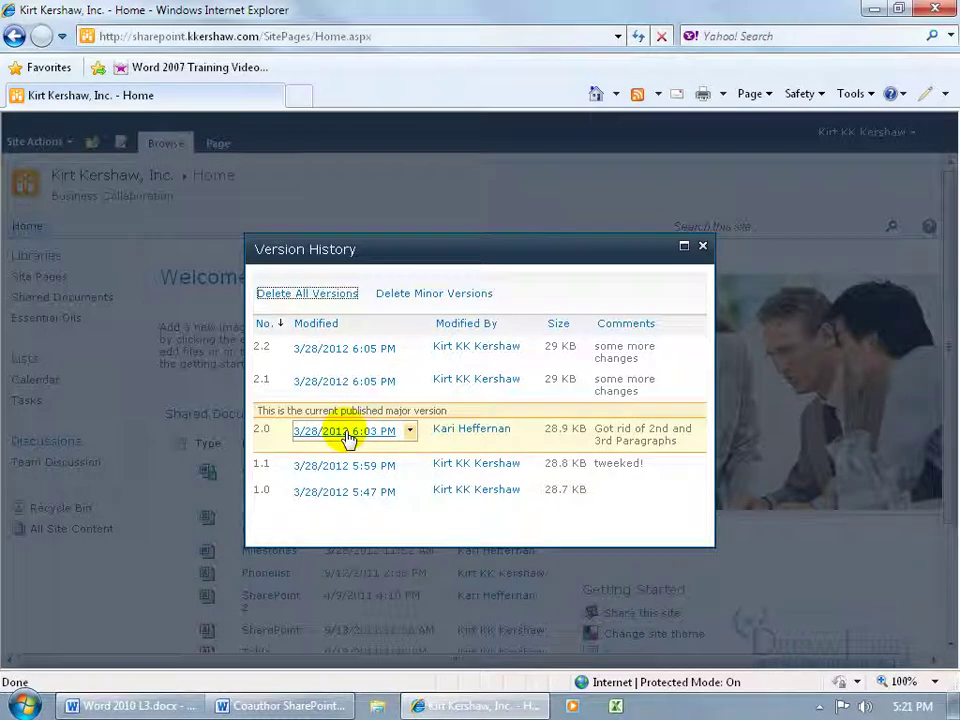
pyautogui.moveTo(345, 384)
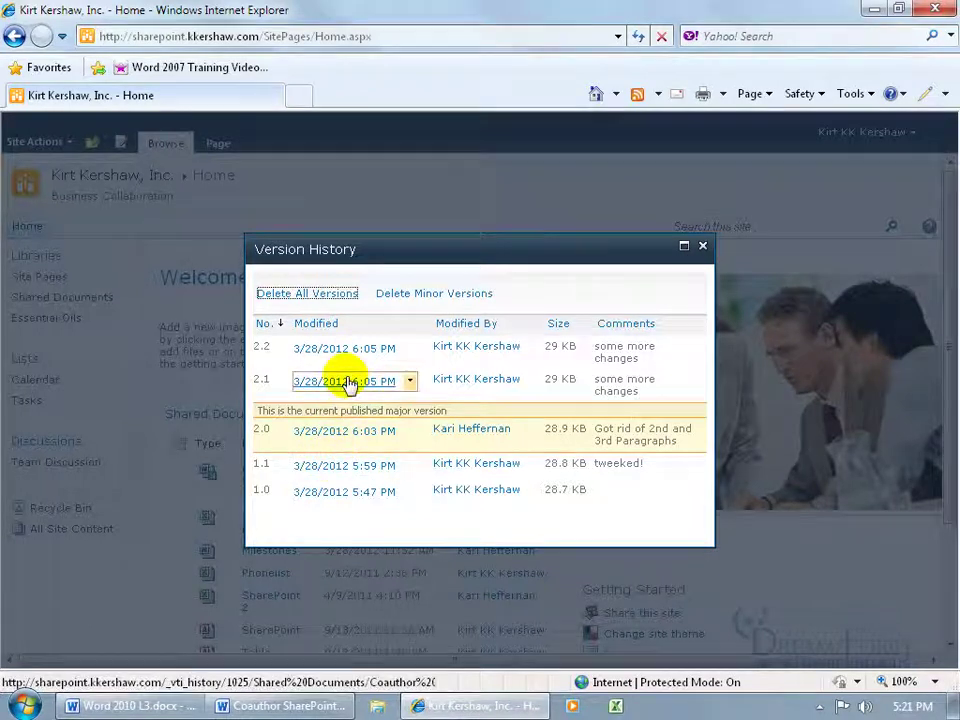
pyautogui.click(349, 382)
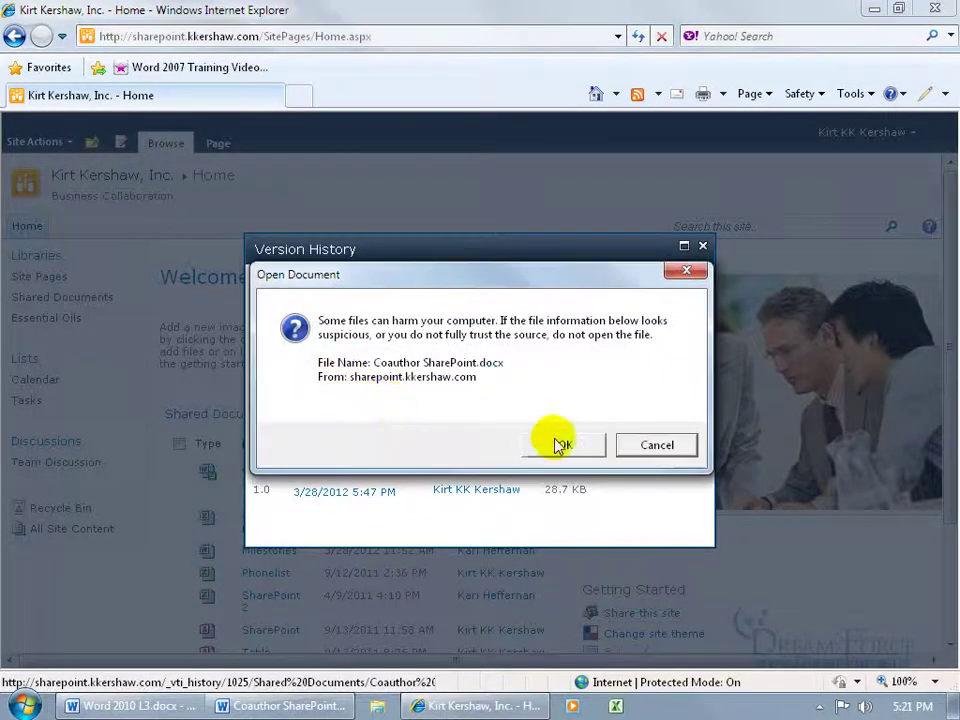
pyautogui.click(563, 440)
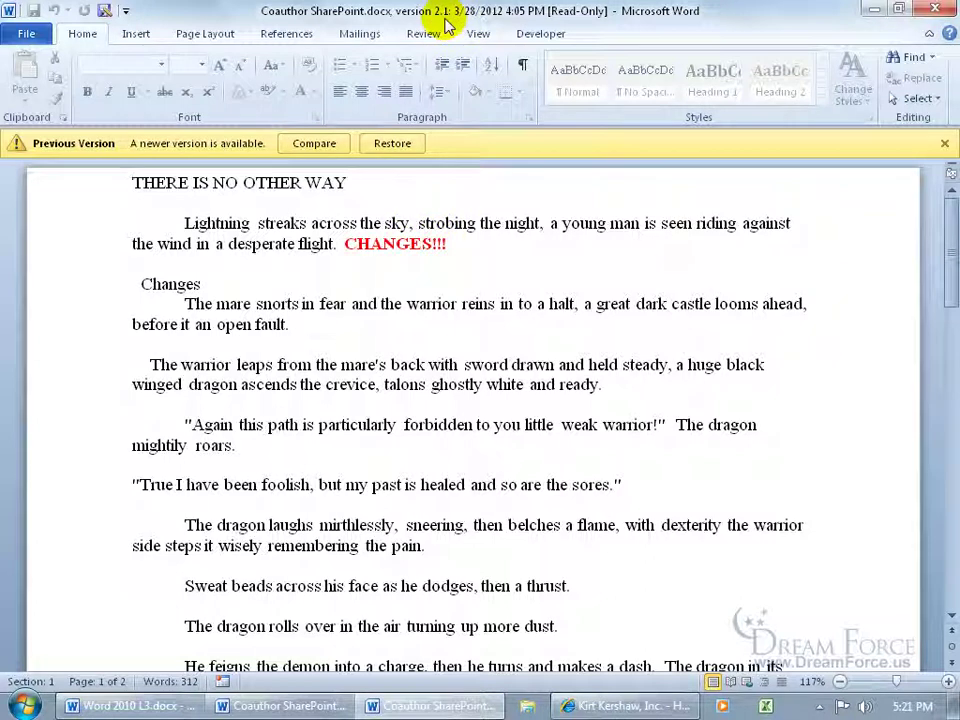
# Step: From the version 1.1 copy, open the Combine Documents dialog under Review > Compare
pyautogui.click(300, 706)
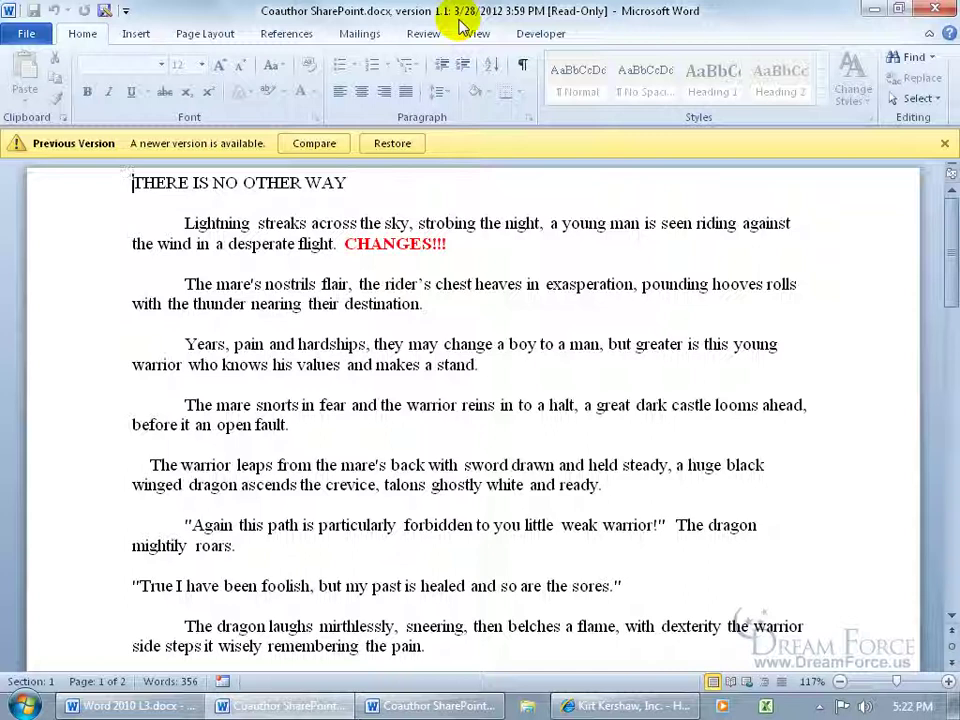
pyautogui.click(423, 33)
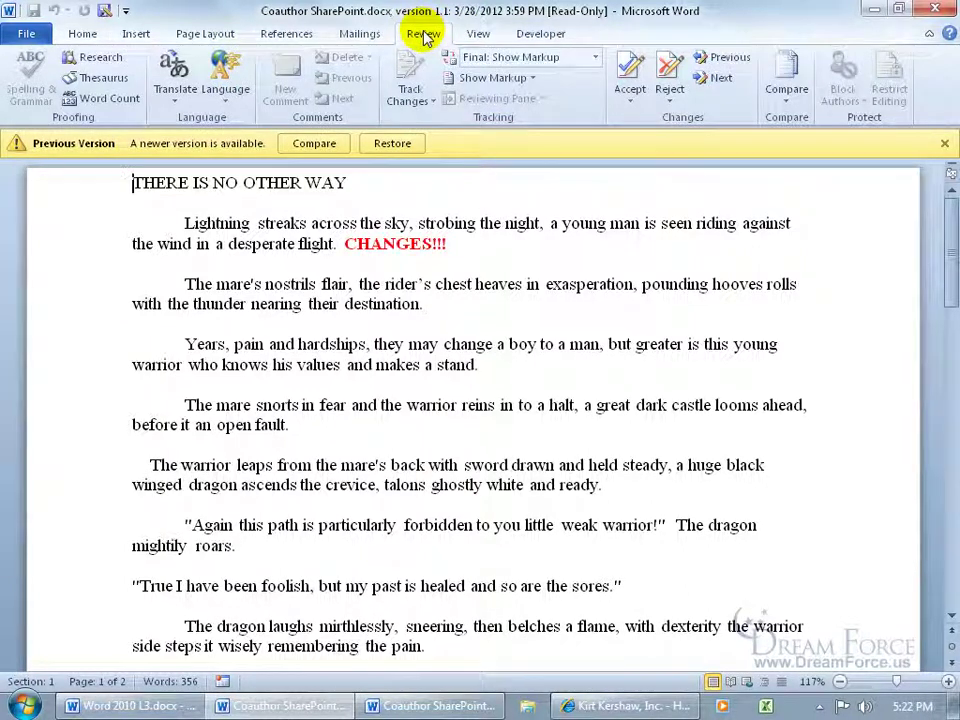
pyautogui.click(788, 90)
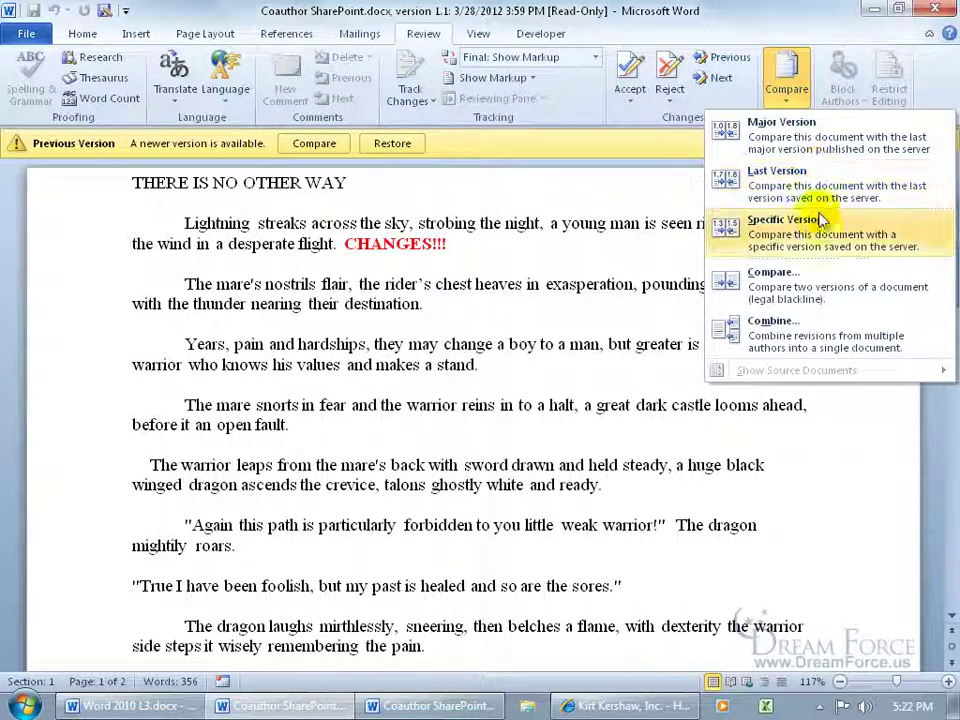
pyautogui.click(802, 338)
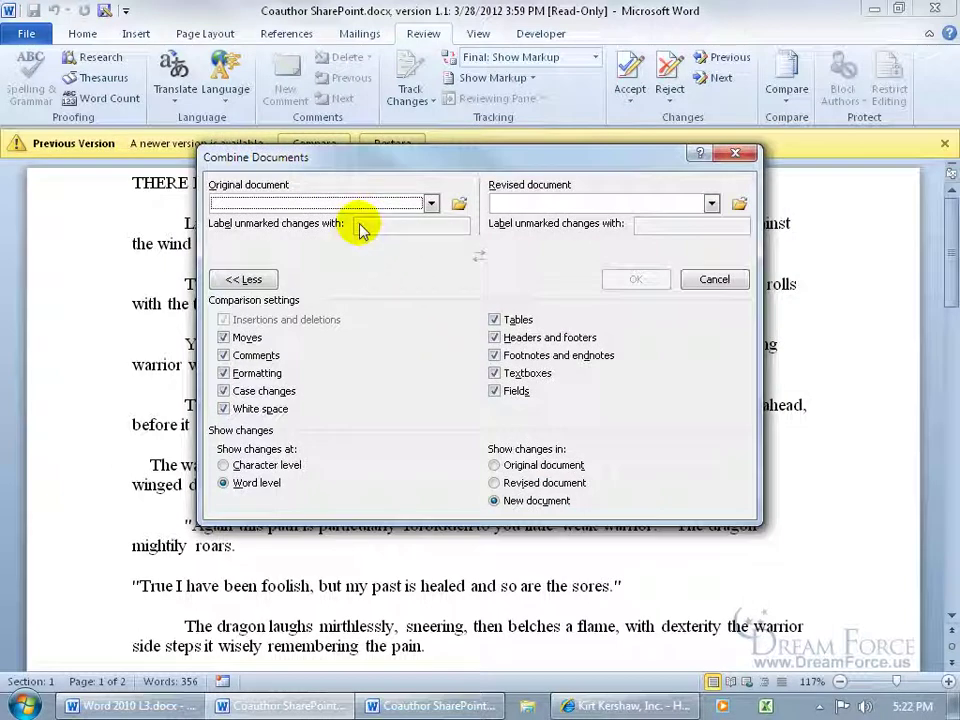
# Step: Combine version 1.1 as original with version 2.1 as revised into a new document
pyautogui.click(431, 204)
pyautogui.moveTo(433, 226); pyautogui.dragTo(437, 250)
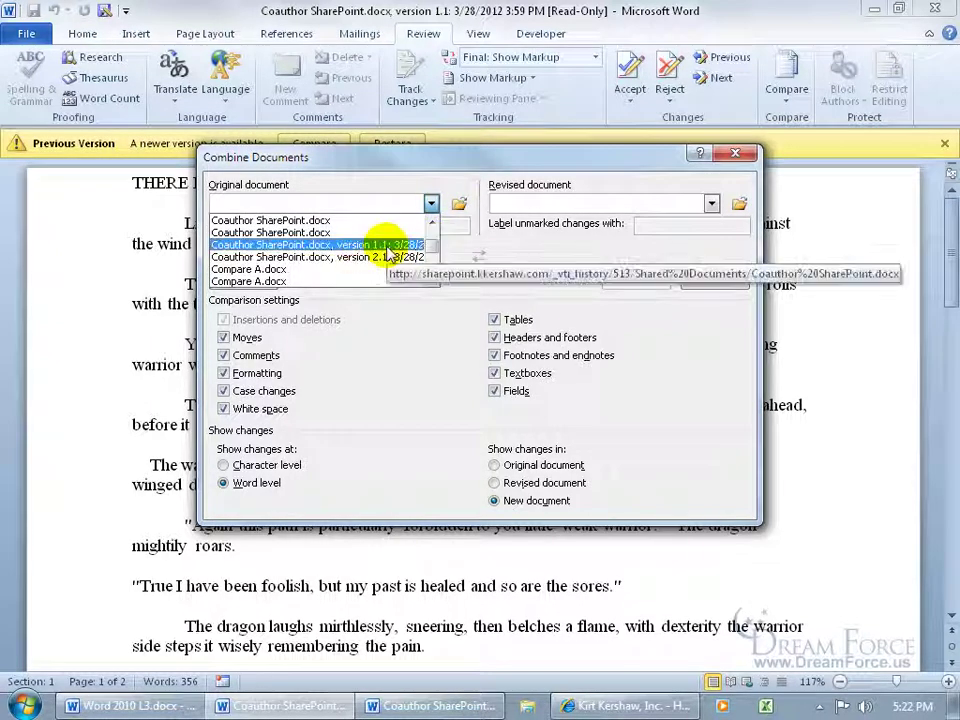
pyautogui.click(321, 244)
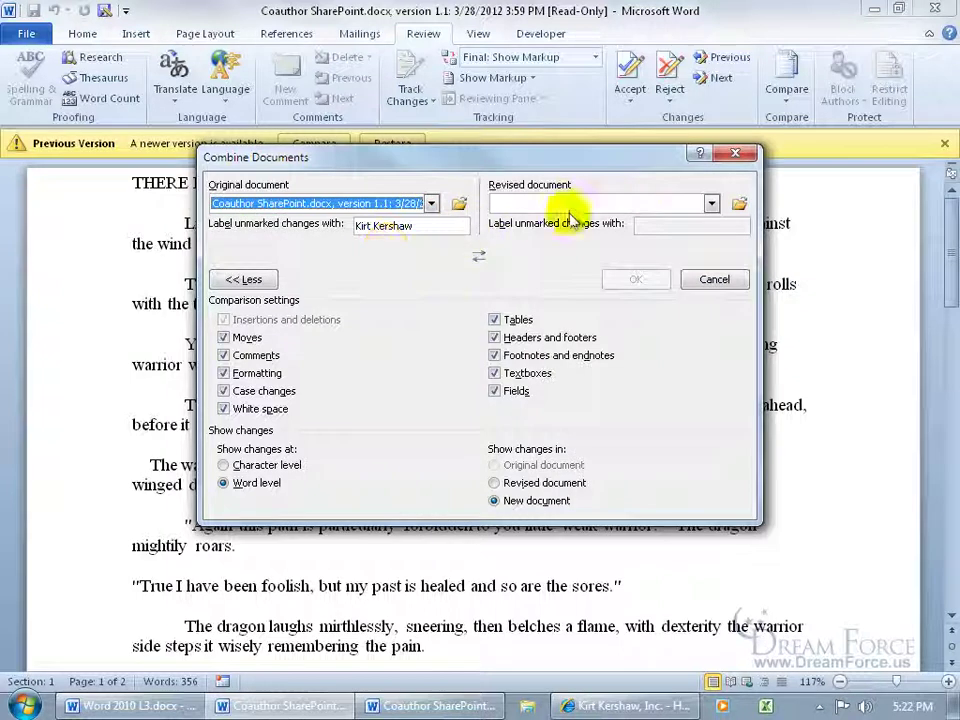
pyautogui.click(710, 203)
pyautogui.moveTo(712, 228); pyautogui.dragTo(712, 245)
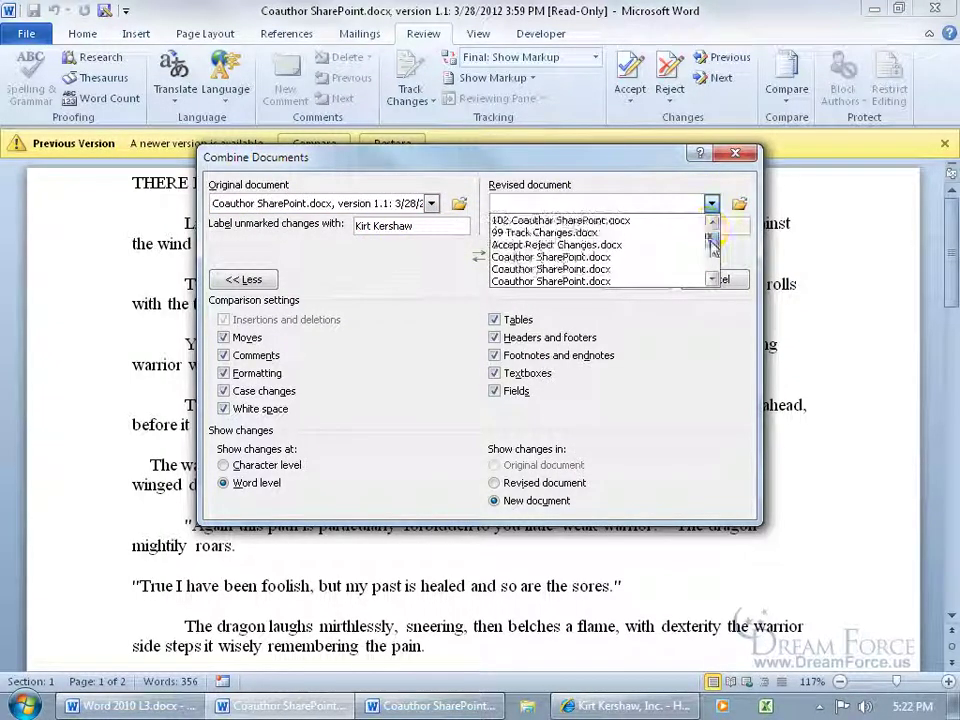
pyautogui.scroll(-2, 710, 242)
pyautogui.click(664, 244)
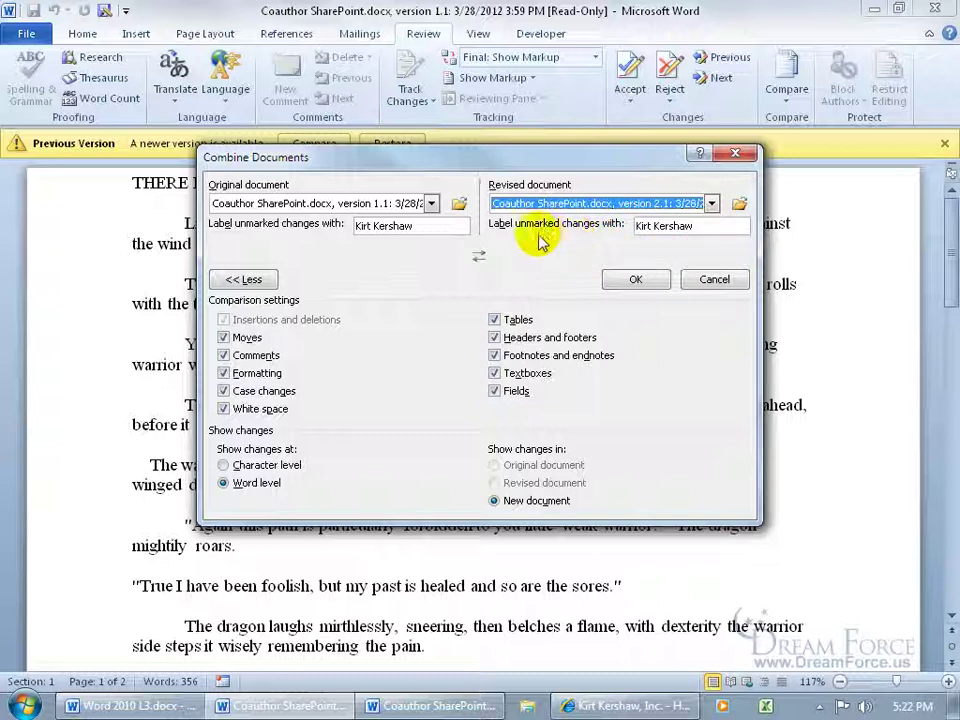
pyautogui.click(625, 279)
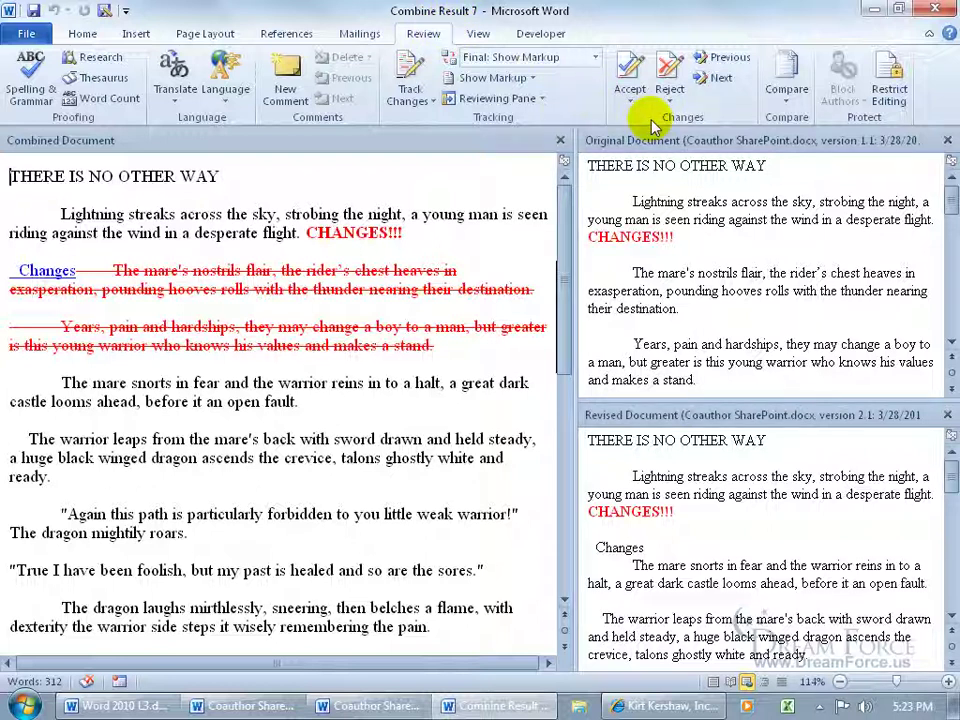
# Step: Reject the inserted word Changes, keep both paragraphs, and bring up Save As for the result
pyautogui.click(716, 80)
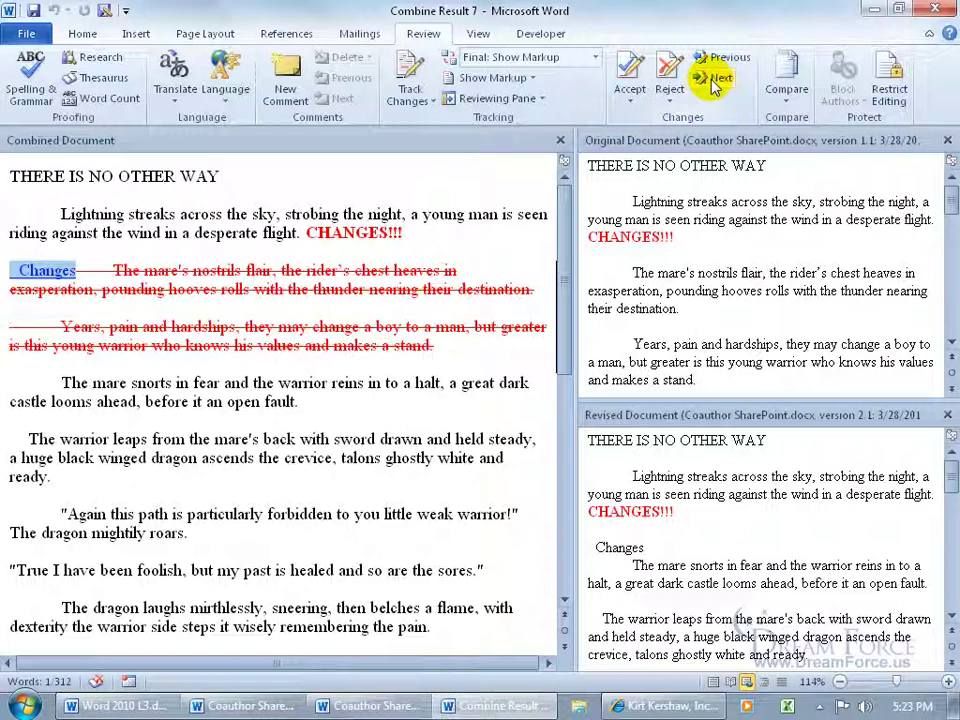
pyautogui.click(640, 72)
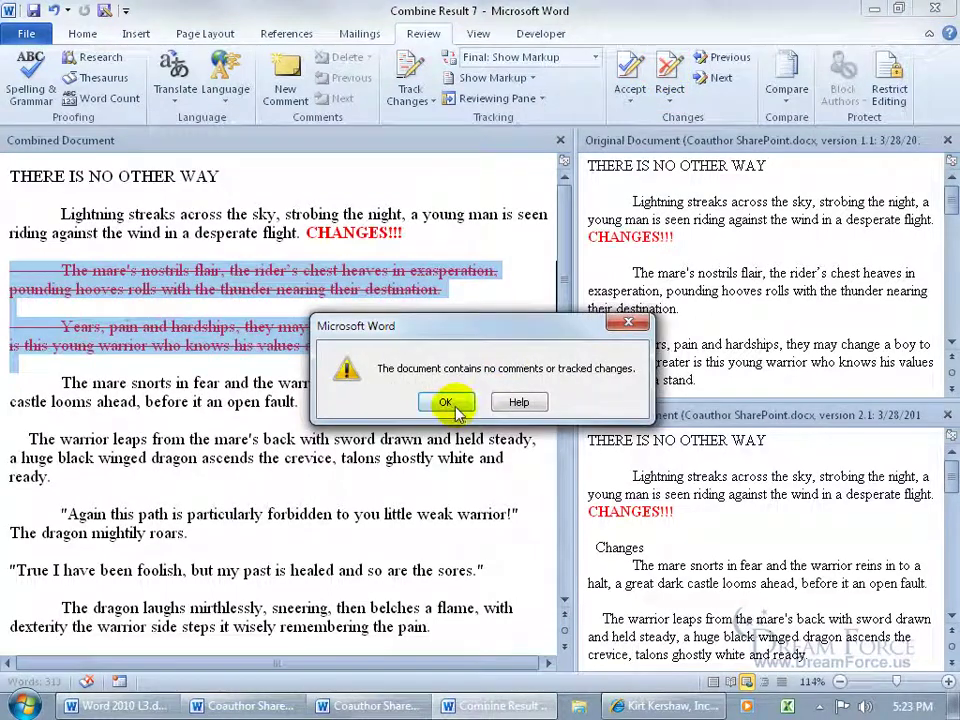
pyautogui.click(447, 403)
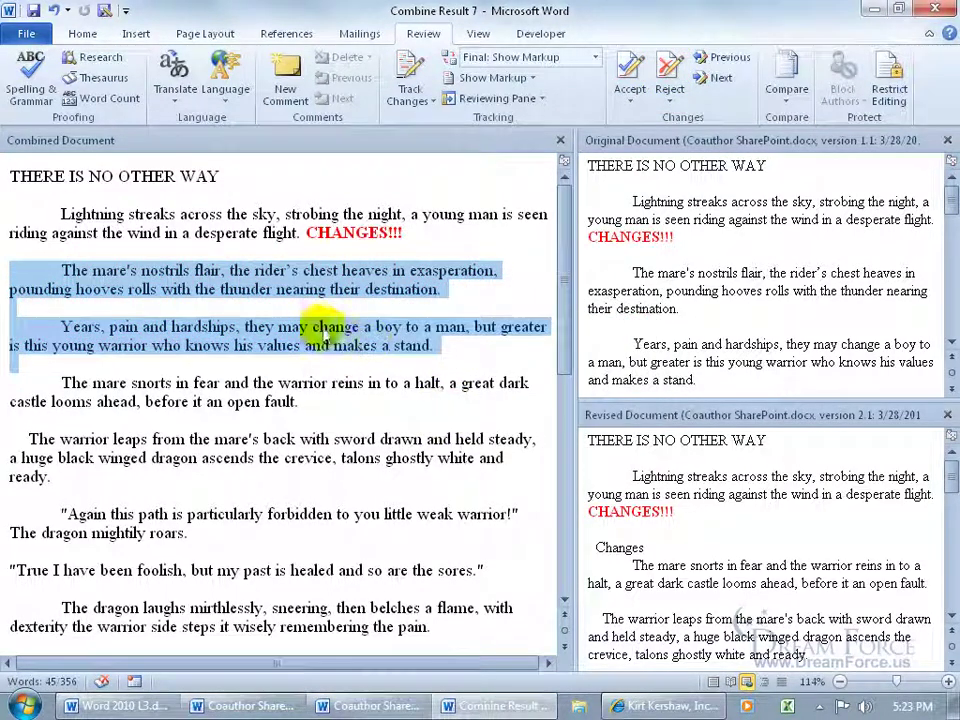
pyautogui.click(210, 246)
pyautogui.click(33, 11)
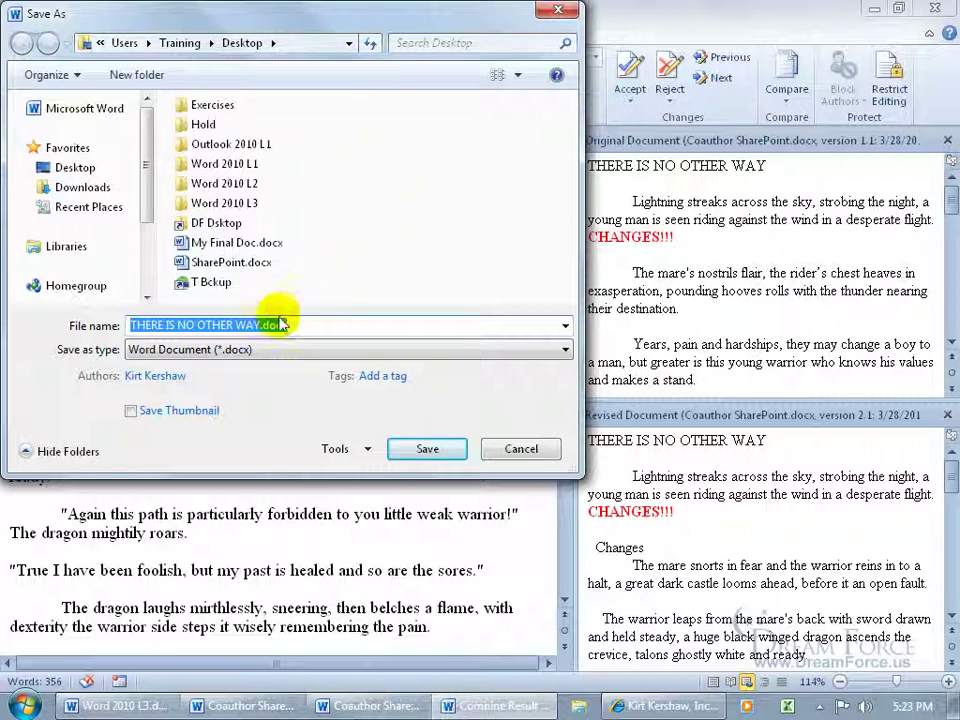
# Step: Save the combined document as My Finale 2, then close it and the version 1.1 and 2.1 copies
pyautogui.write('My Finale 2')
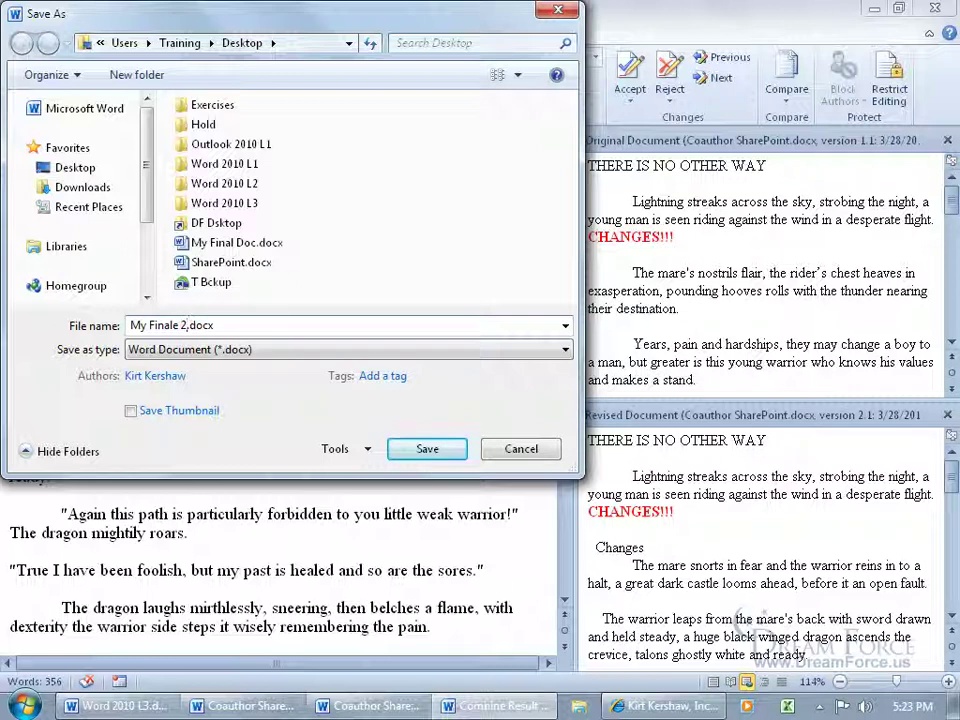
pyautogui.click(427, 449)
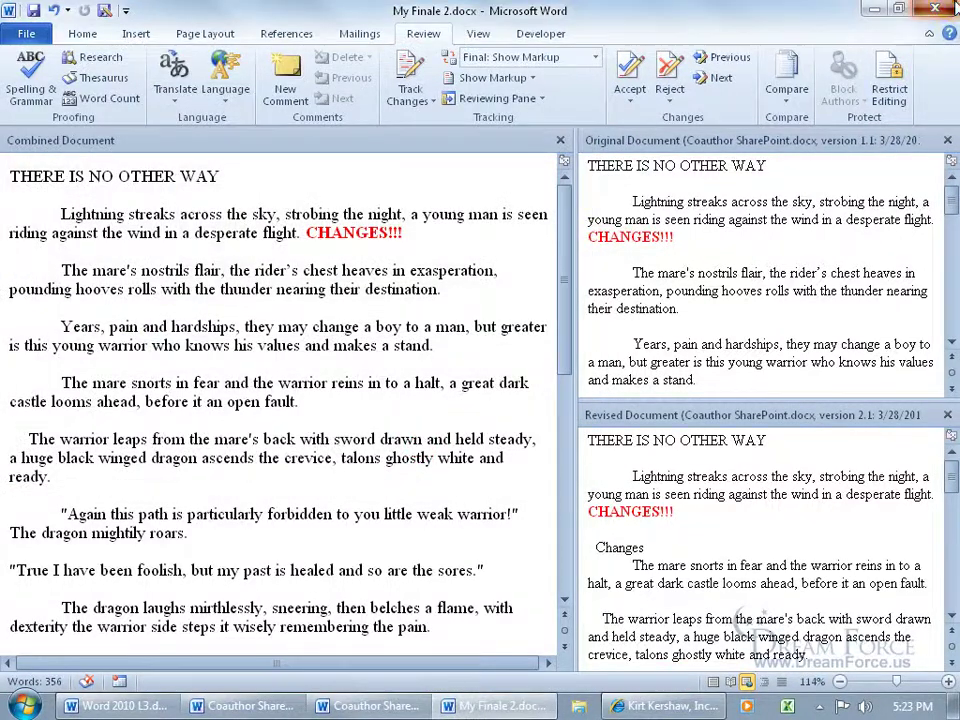
pyautogui.click(935, 10)
pyautogui.click(933, 12)
pyautogui.click(933, 12)
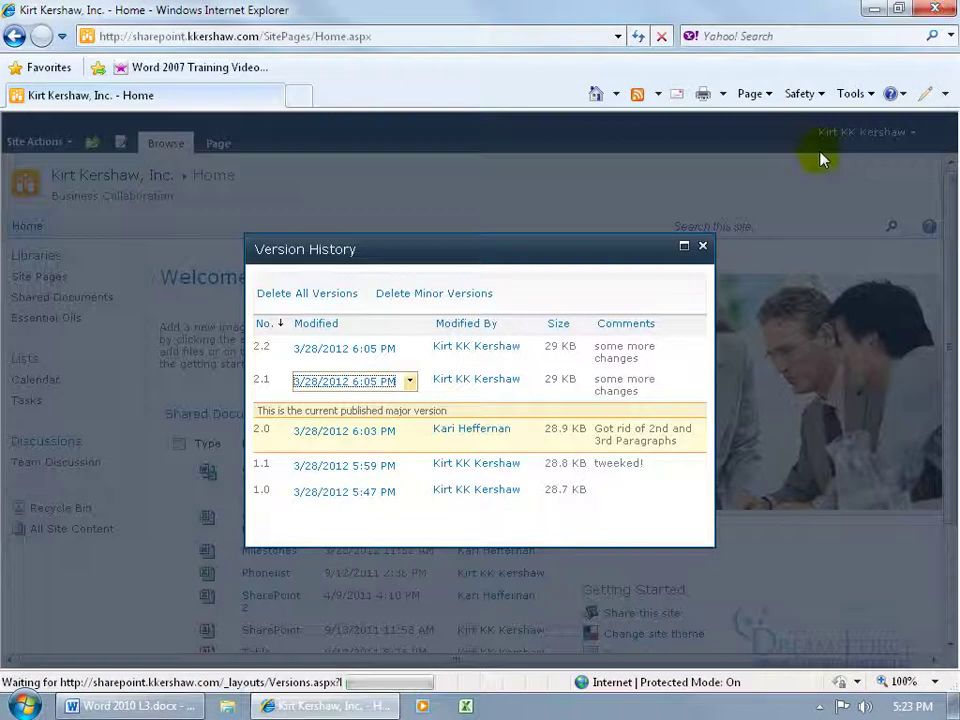
# Step: Open My Finale 2.docx from the desktop to check it, close it, and return to SharePoint
pyautogui.click(701, 244)
pyautogui.click(875, 10)
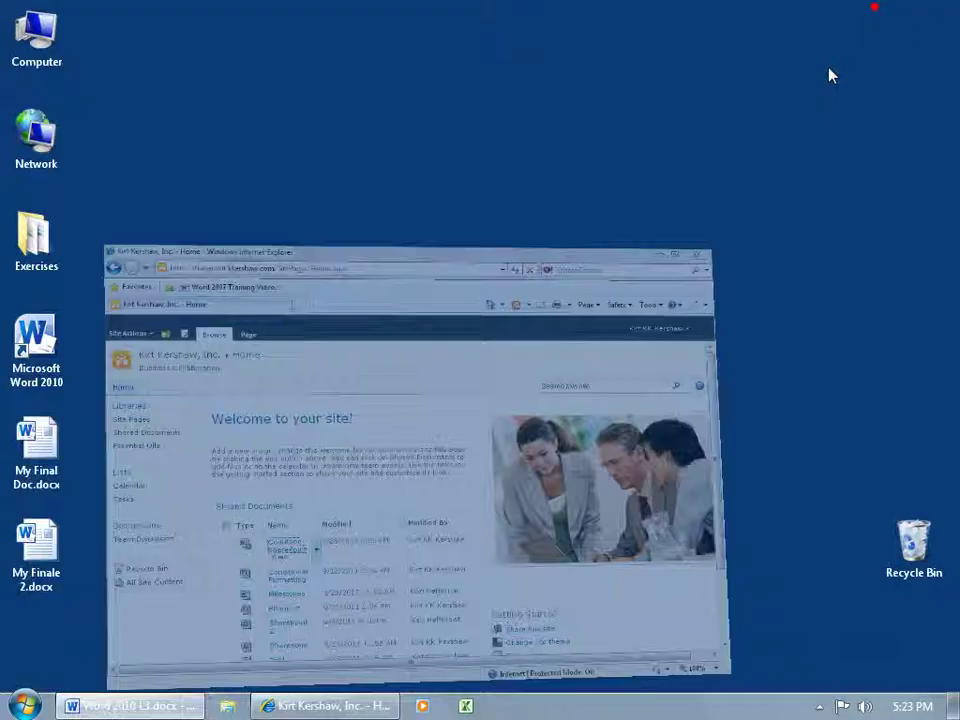
pyautogui.click(36, 557)
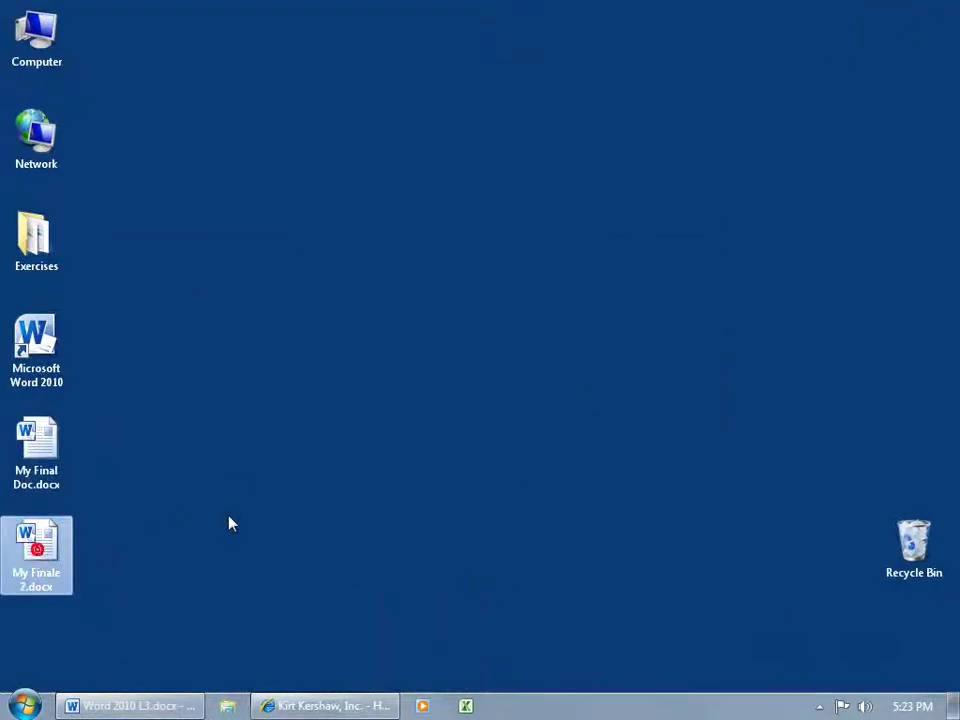
pyautogui.click(50, 545)
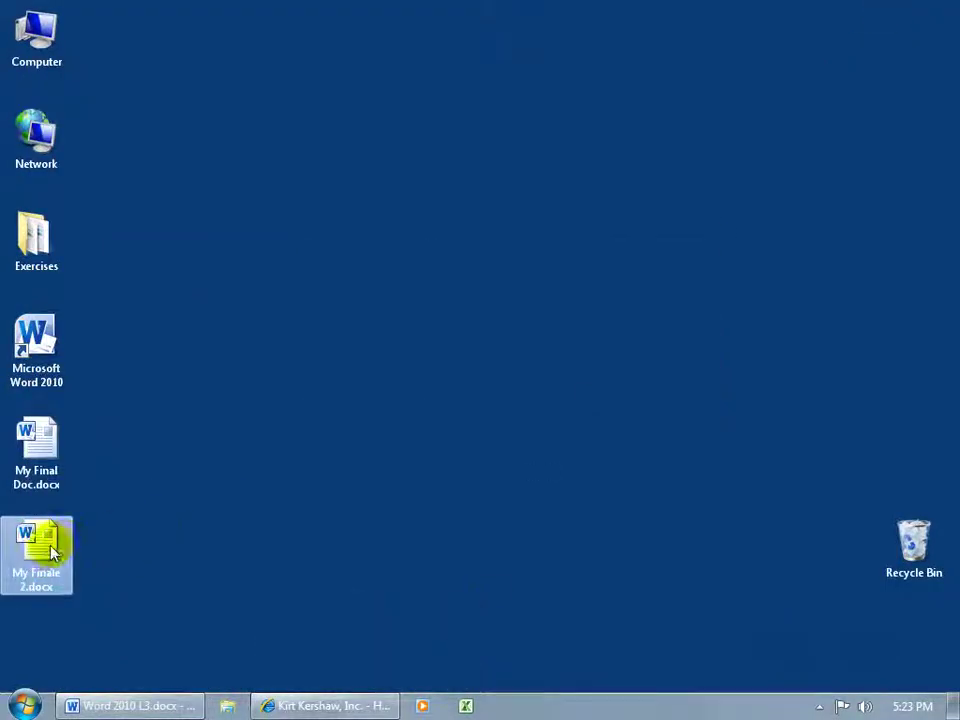
pyautogui.doubleClick(50, 545)
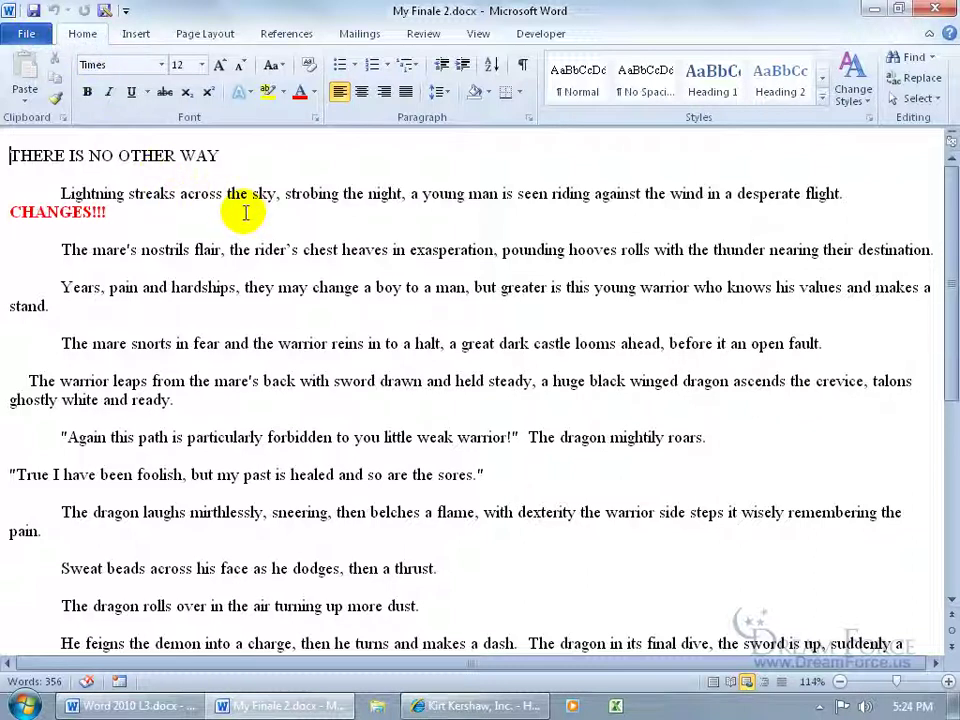
pyautogui.click(935, 9)
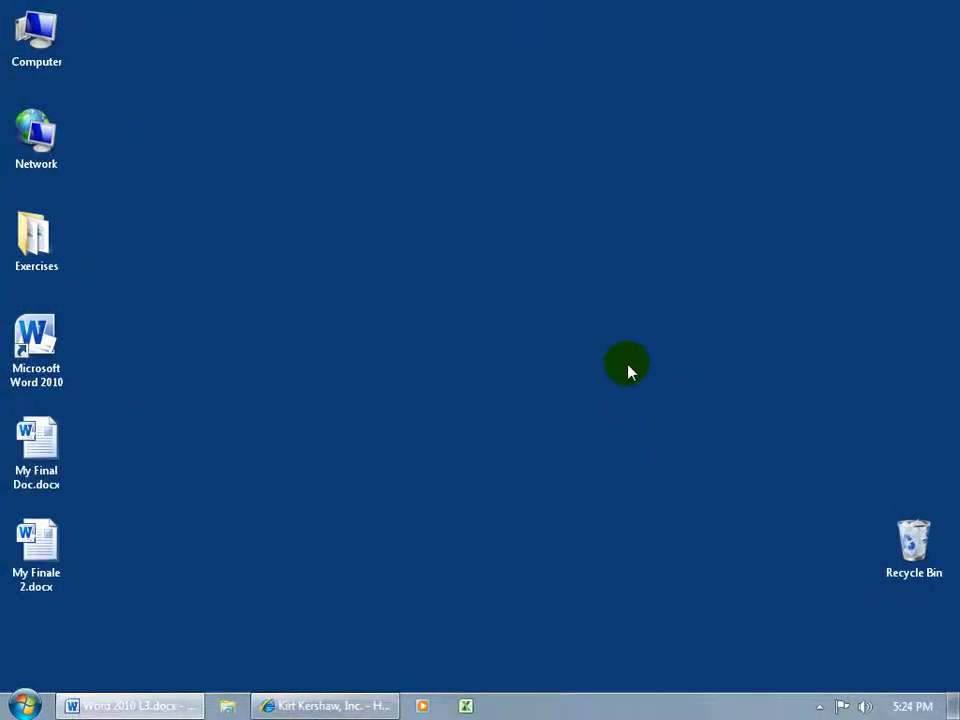
pyautogui.click(333, 705)
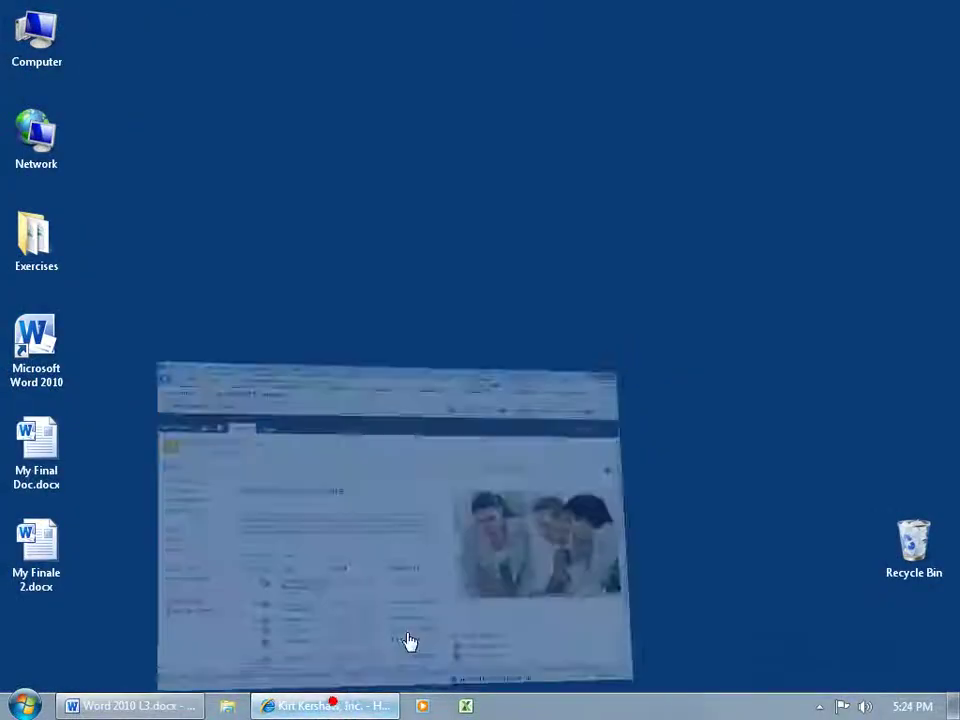
# Step: Scroll down through the THERE IS NO OTHER WAY story in Coauthor SkyDrive.docx
pyautogui.scroll(-3, 408, 558)
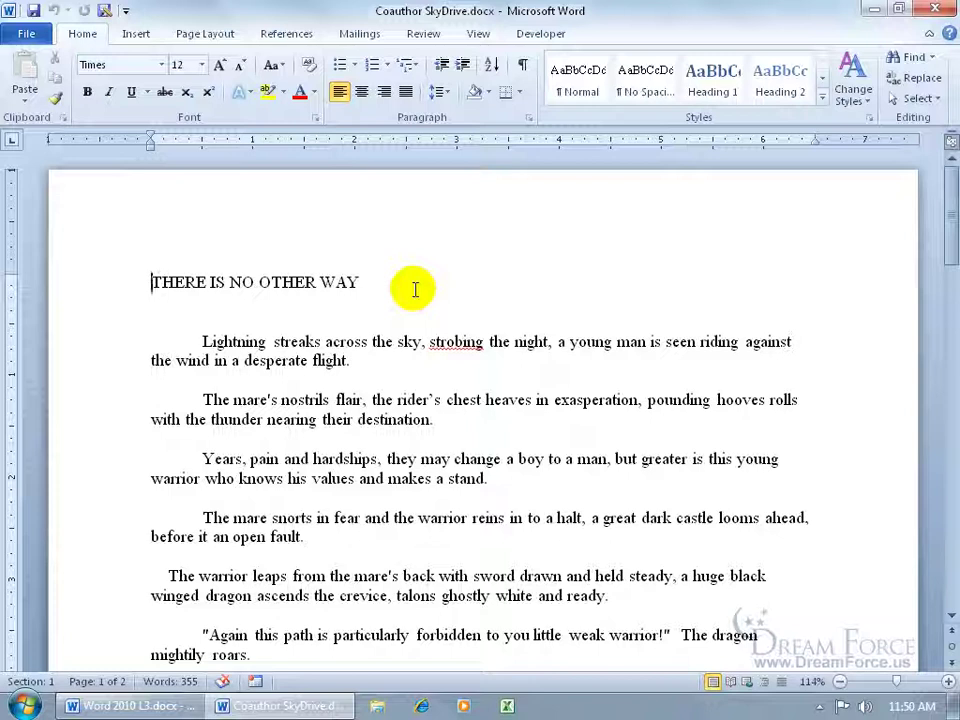
# Step: Go to File > Save & Send > Save to Web and follow the Sign up for Windows Live link
pyautogui.click(28, 36)
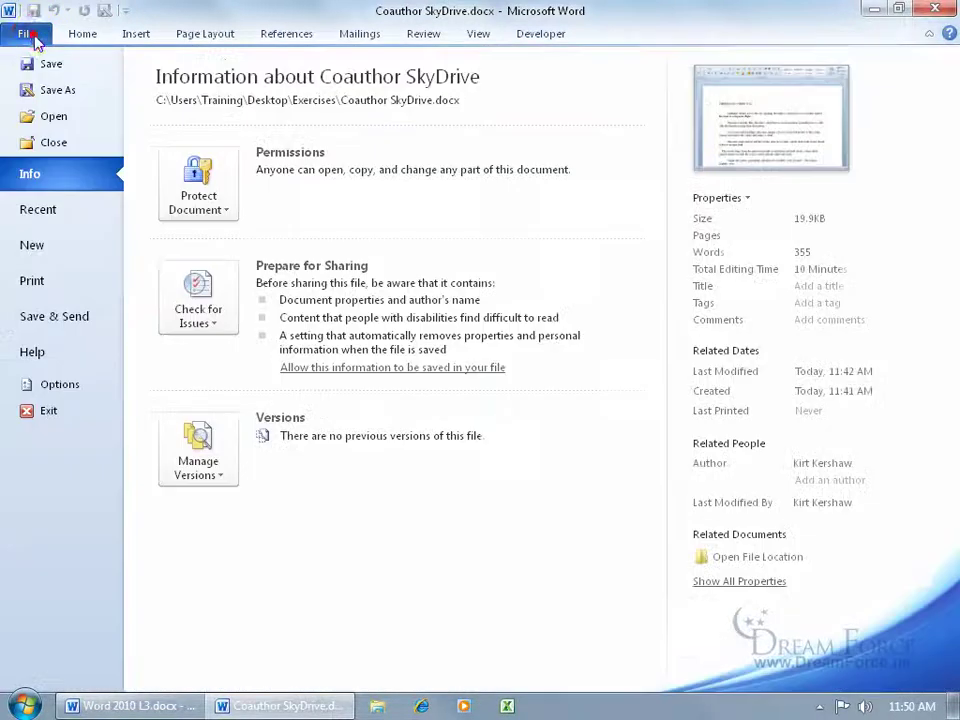
pyautogui.click(75, 318)
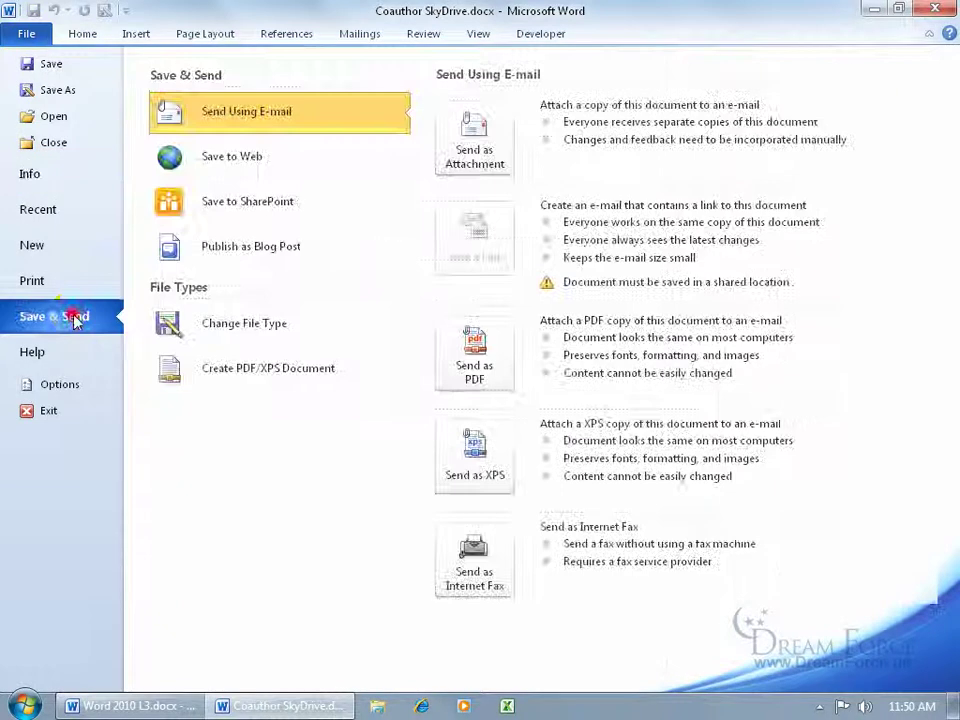
pyautogui.click(258, 166)
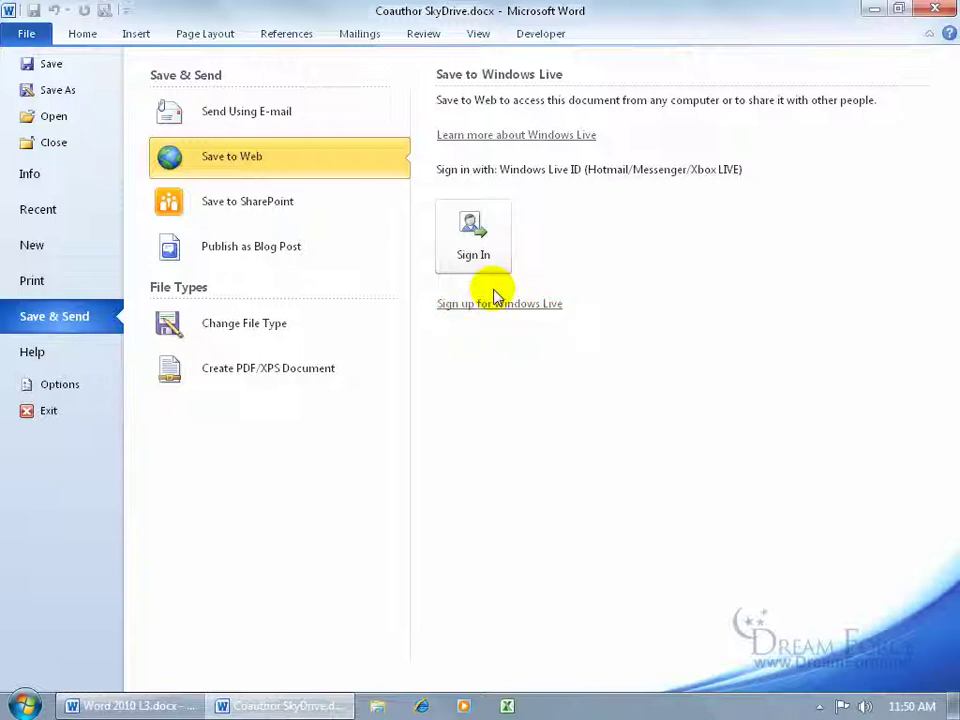
pyautogui.click(495, 304)
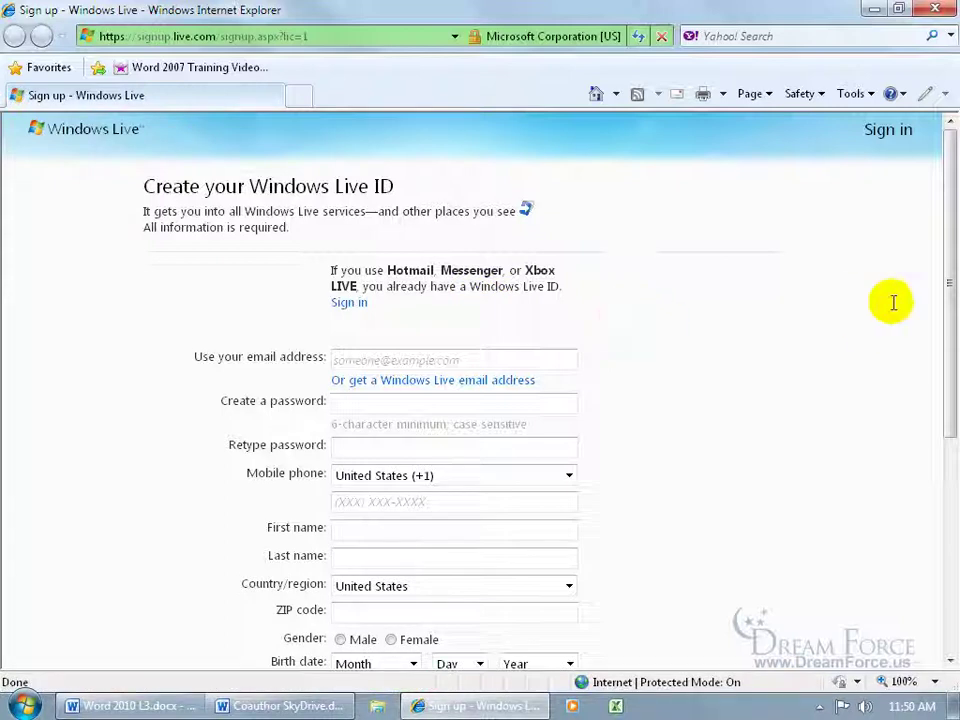
# Step: Scroll through the Windows Live ID sign-up form, close it, and choose Sign In in Word
pyautogui.moveTo(952, 280); pyautogui.dragTo(943, 493)
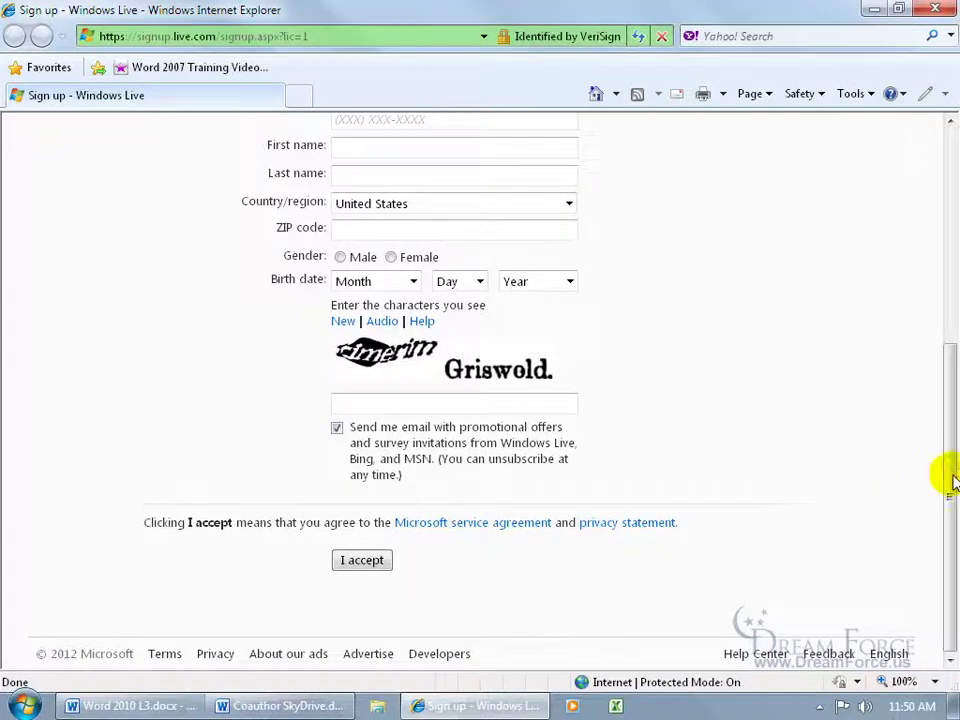
pyautogui.moveTo(945, 476); pyautogui.dragTo(914, 256)
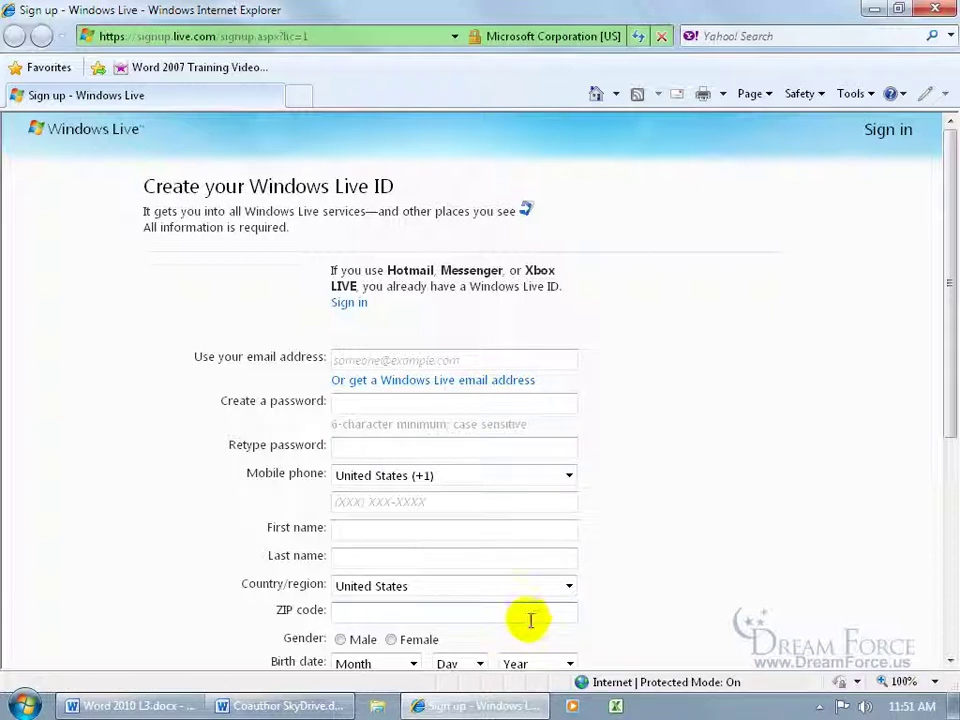
pyautogui.moveTo(949, 380); pyautogui.dragTo(943, 499)
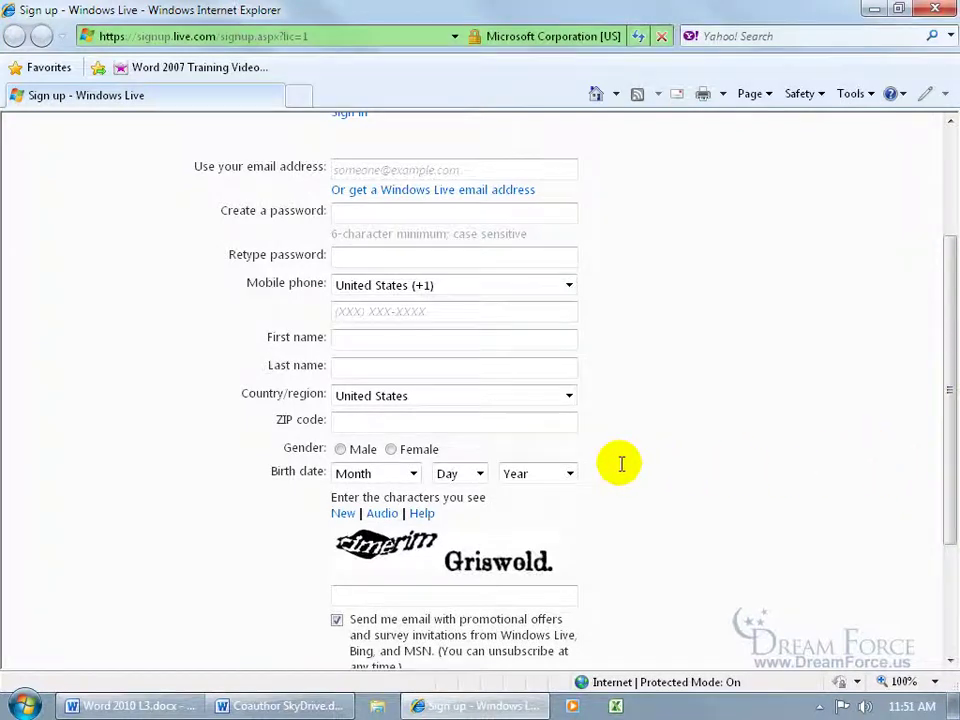
pyautogui.click(935, 9)
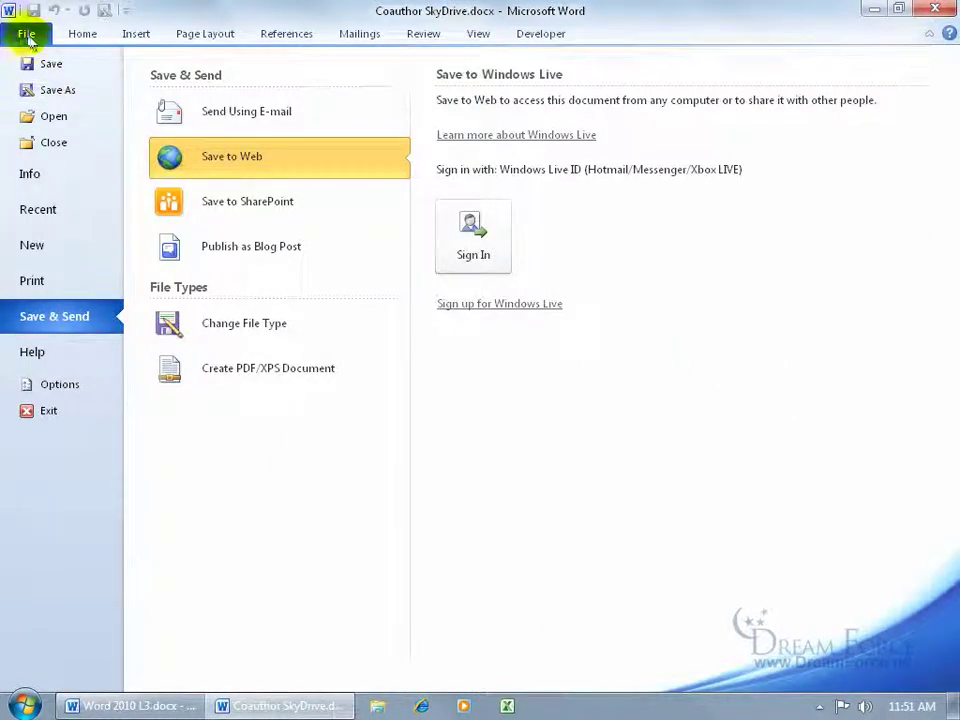
pyautogui.click(487, 258)
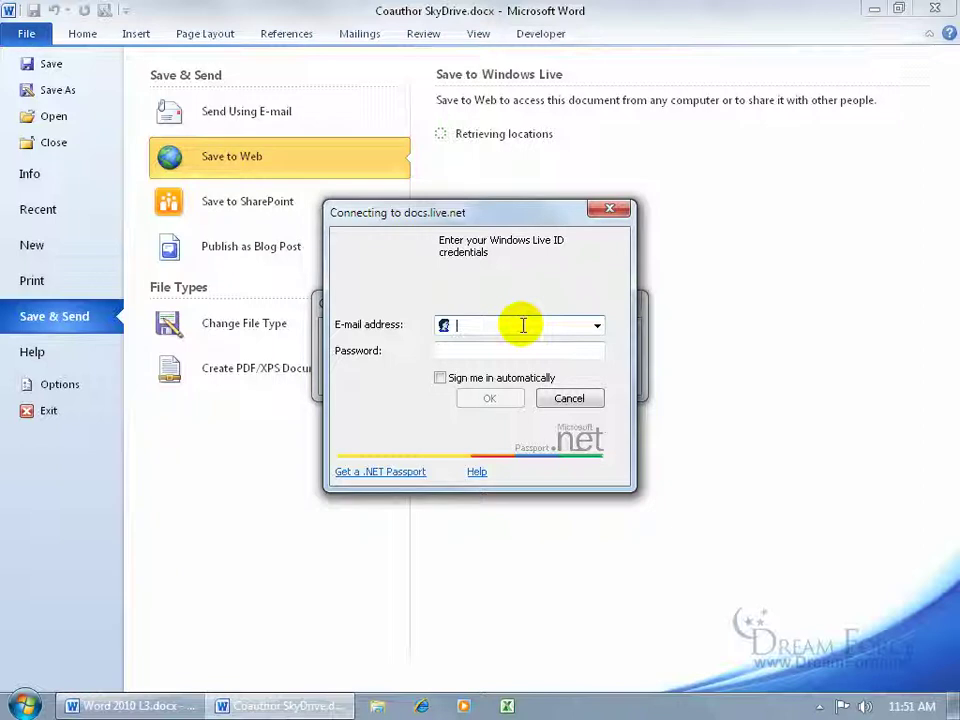
# Step: Sign in to Windows Live with the account e-mail and password, staying signed in automatically
pyautogui.press('Tab')
pyautogui.write('*********')
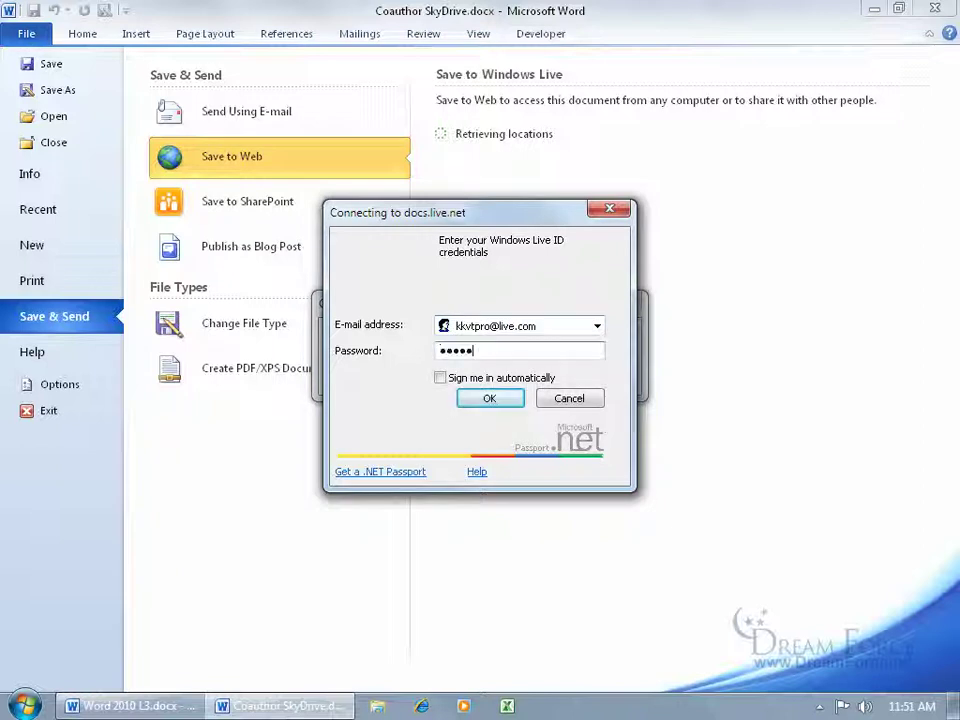
pyautogui.click(443, 381)
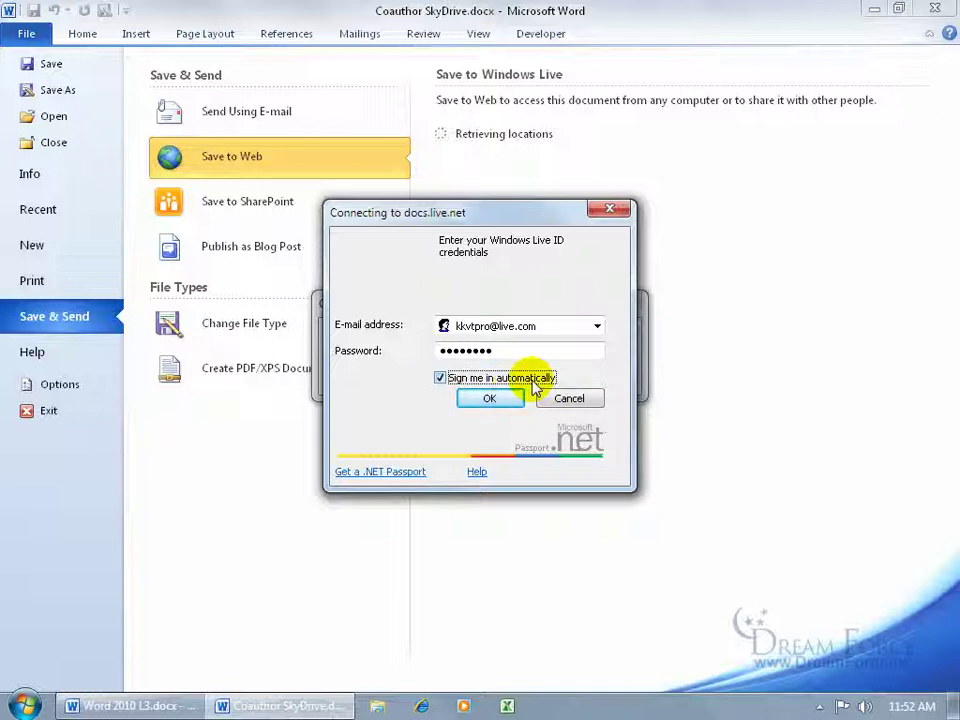
pyautogui.click(513, 400)
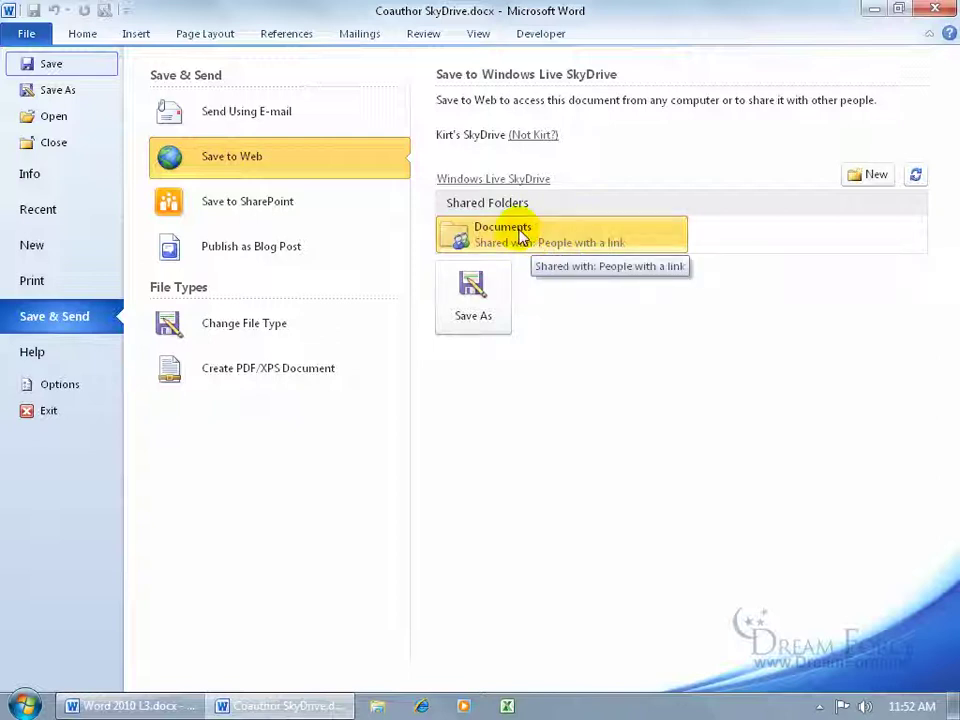
# Step: Save Coauthor SkyDrive.docx into the shared SkyDrive Documents folder
pyautogui.click(470, 292)
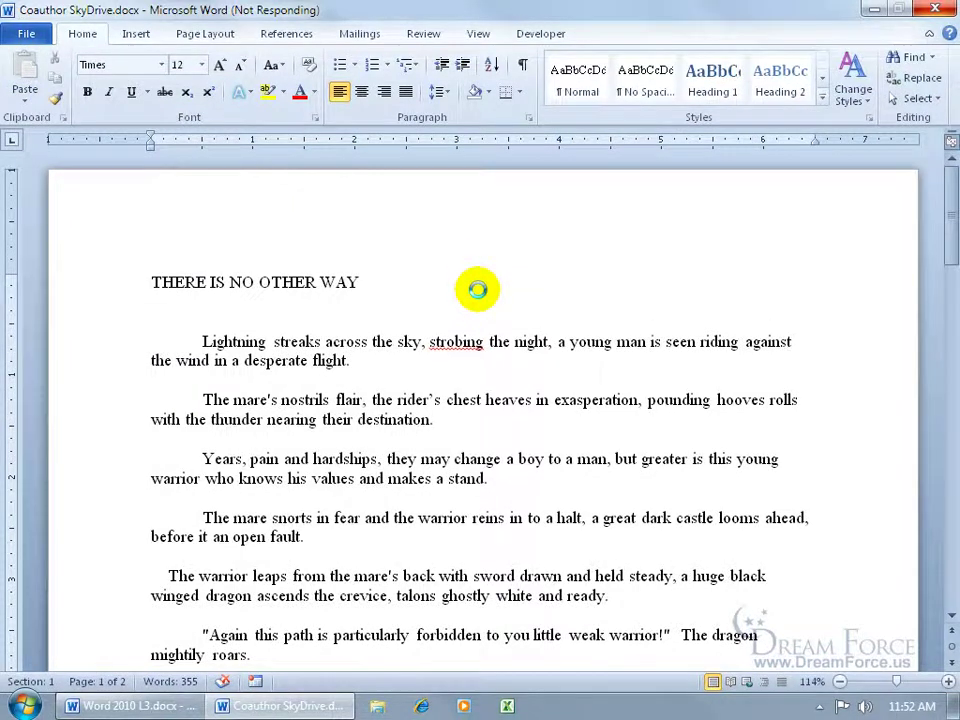
pyautogui.moveTo(317, 26); pyautogui.dragTo(521, 104)
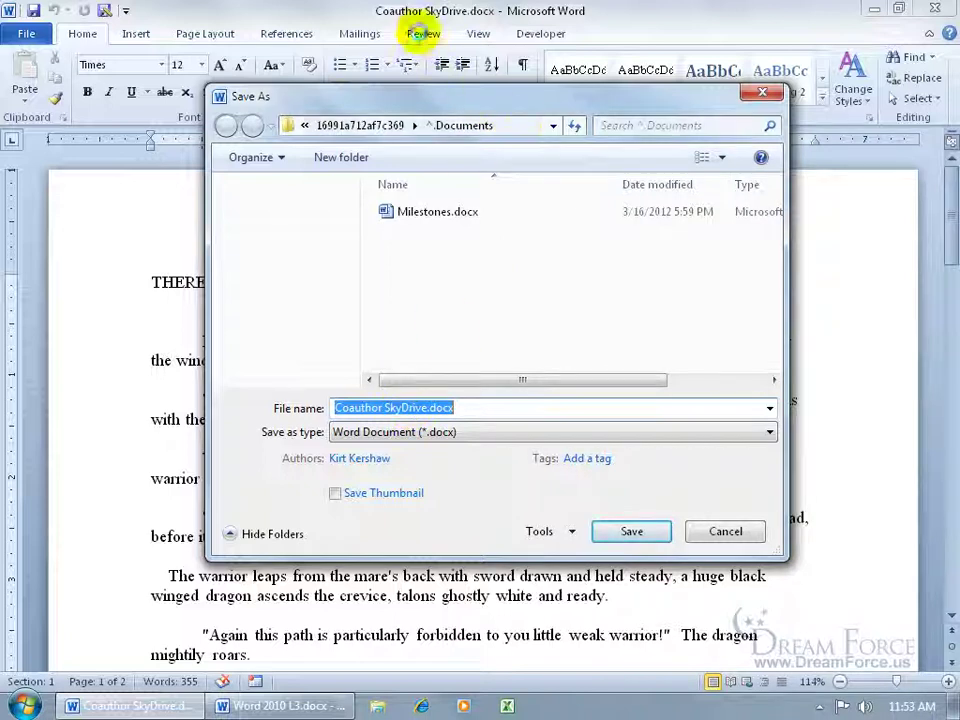
pyautogui.click(643, 532)
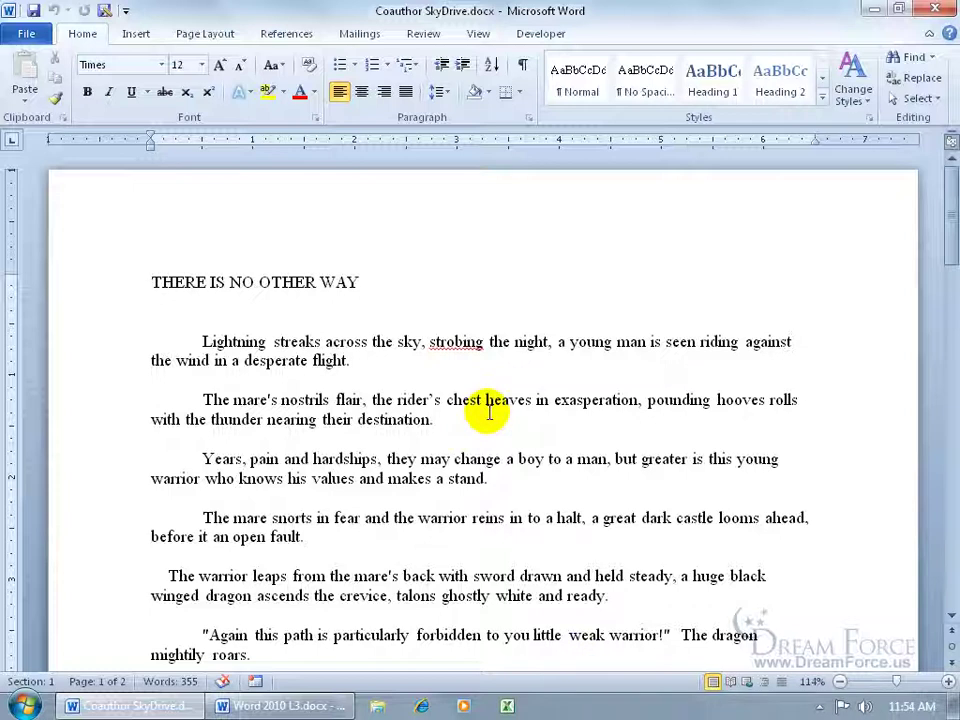
# Step: Return to File > Save & Send > Save to Web to show the SkyDrive locations
pyautogui.click(27, 34)
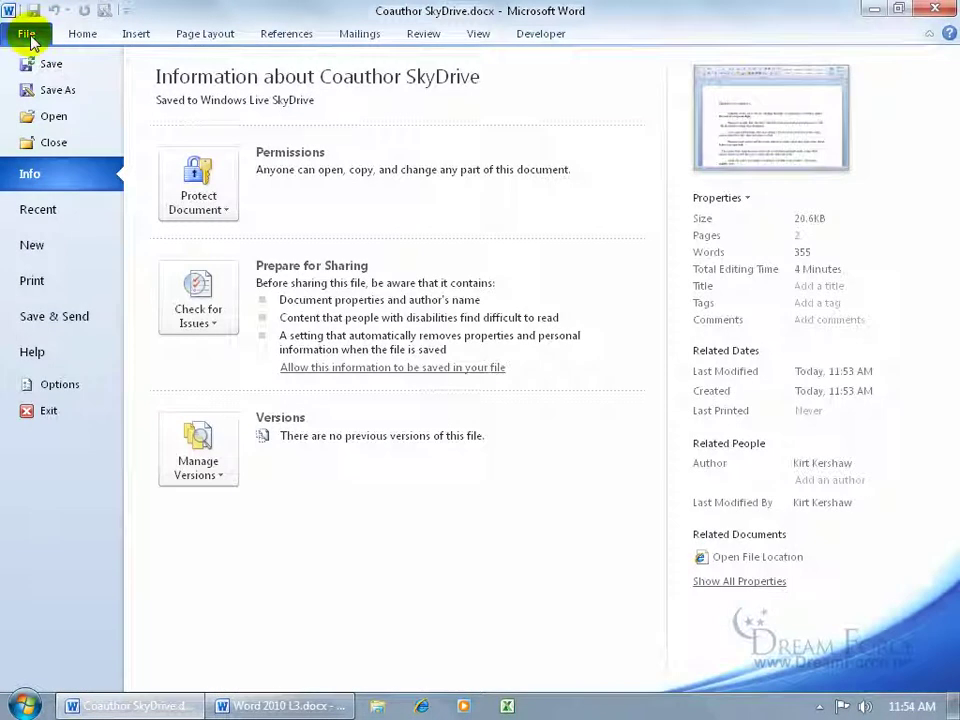
pyautogui.click(66, 316)
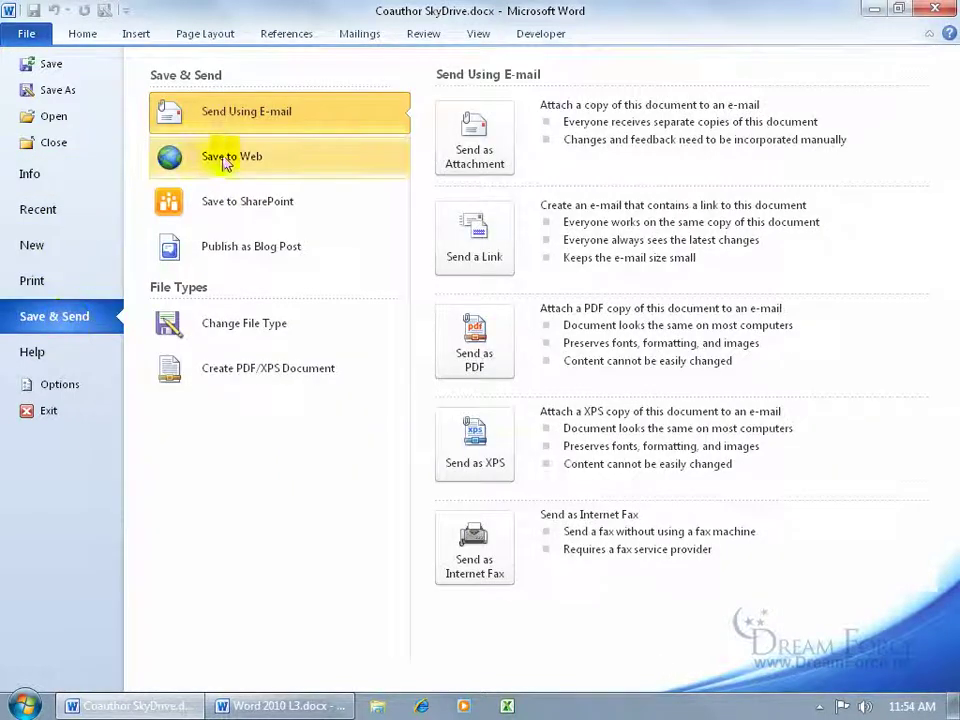
pyautogui.click(224, 161)
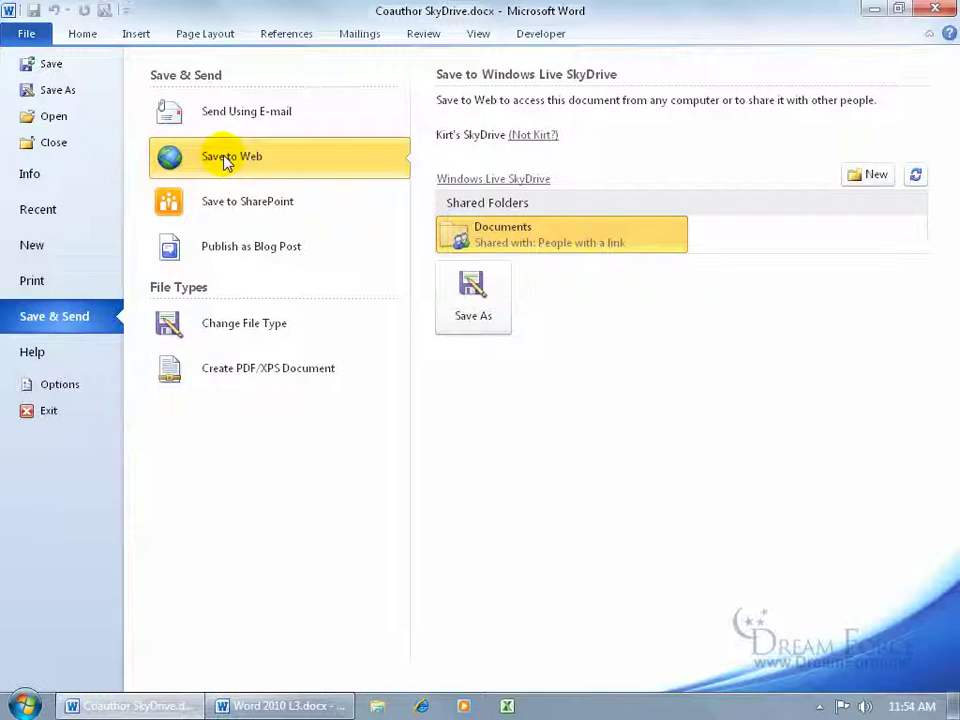
# Step: Sign in to SkyDrive in the browser with the account e-mail and password, staying signed in
pyautogui.click(530, 180)
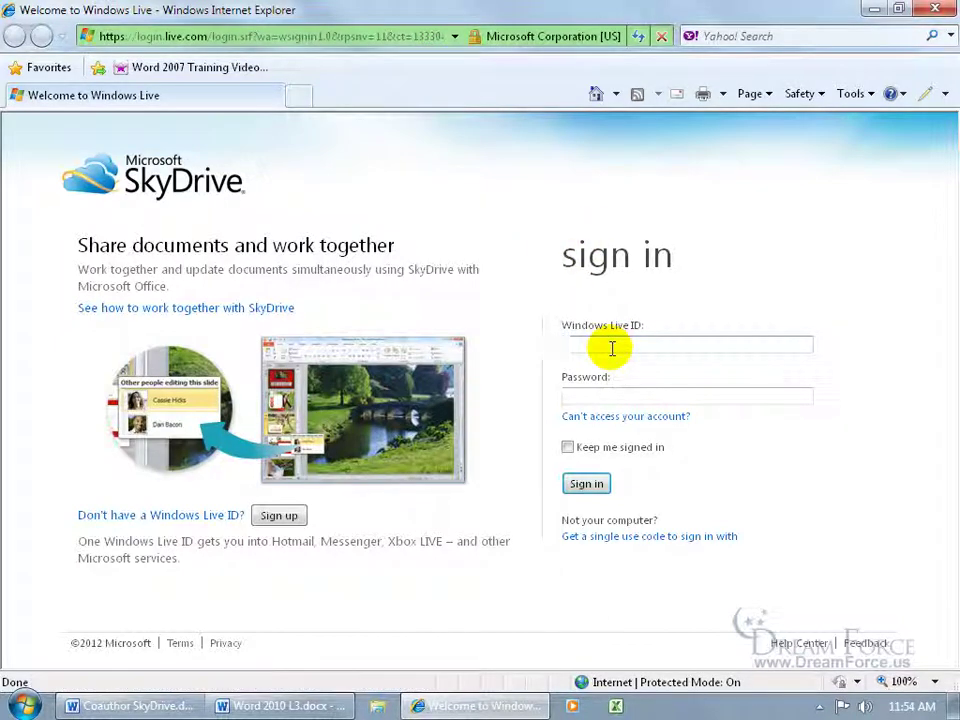
pyautogui.press('Tab')
pyautogui.write('••••••••')
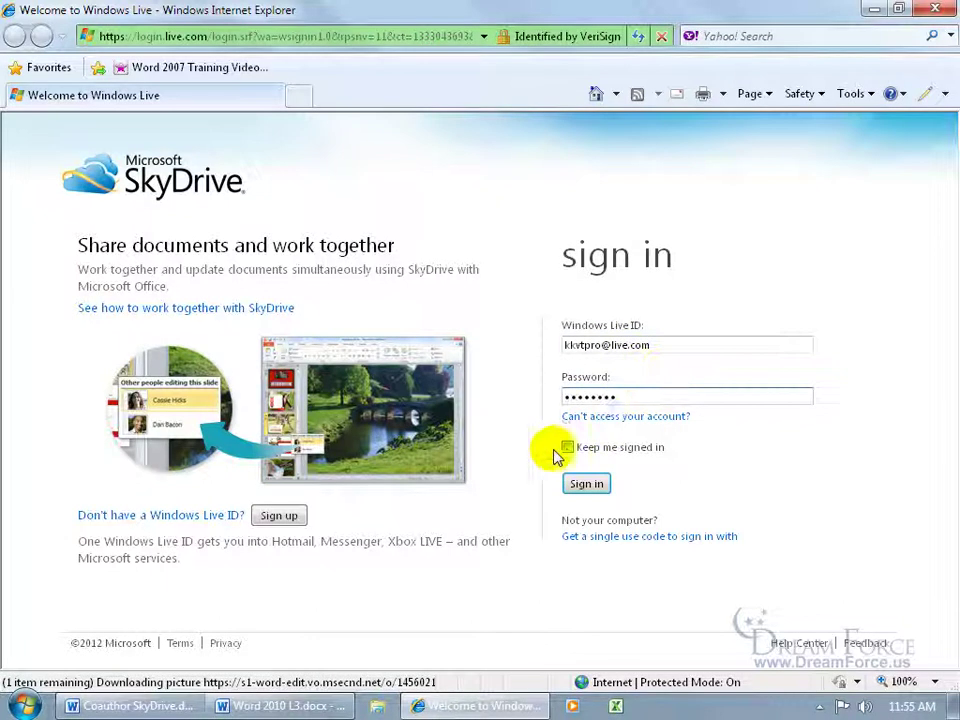
pyautogui.click(567, 448)
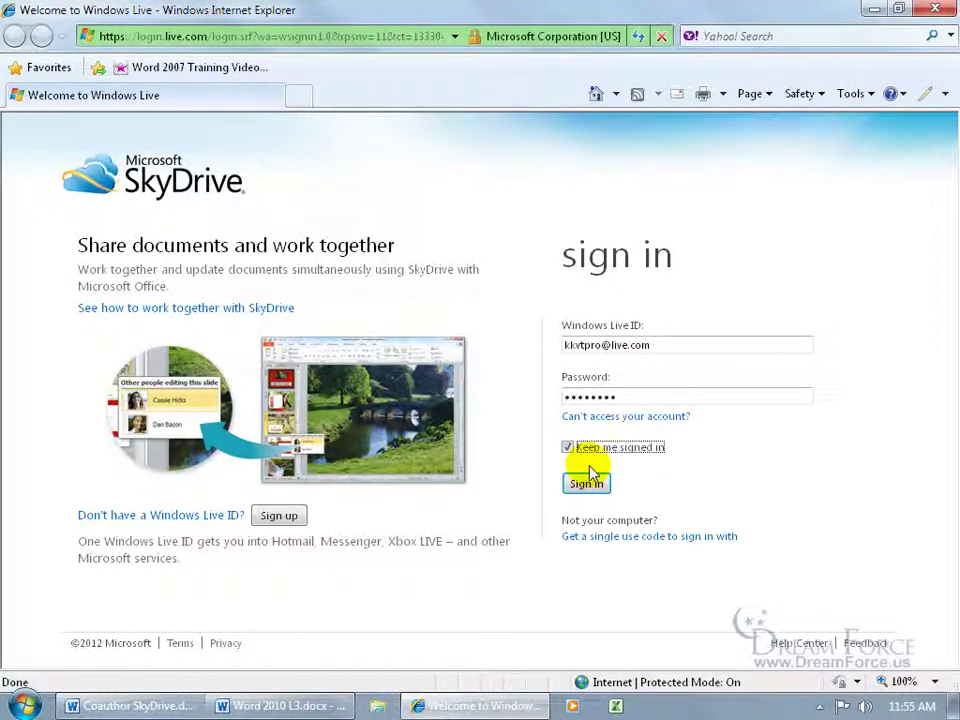
pyautogui.click(584, 483)
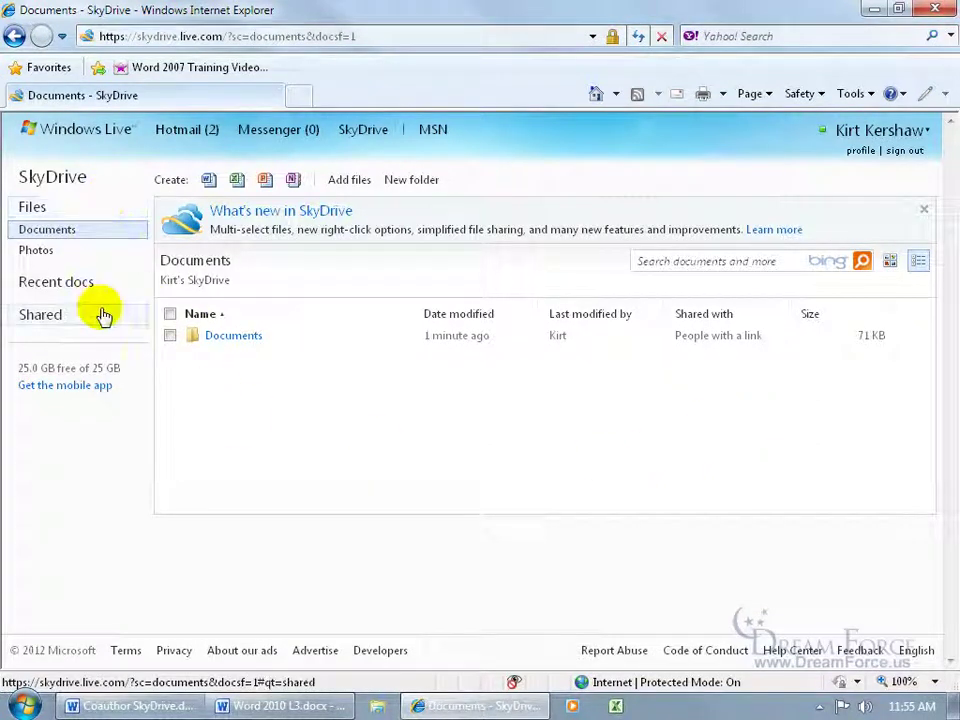
# Step: Open the Documents folder and select Coauthor SkyDrive to show its details
pyautogui.click(68, 234)
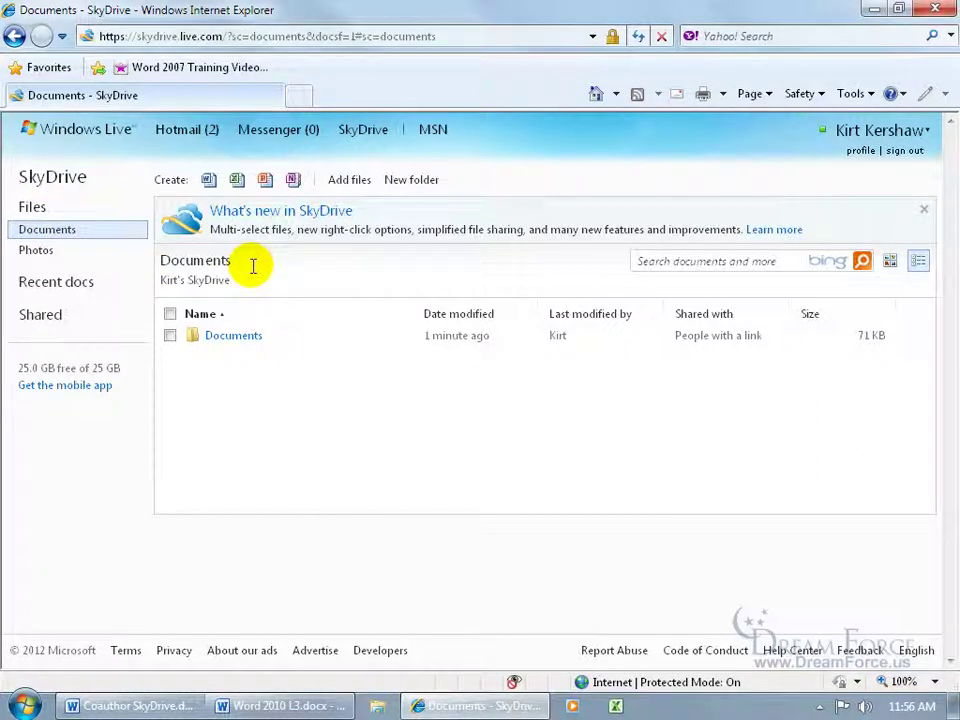
pyautogui.click(236, 338)
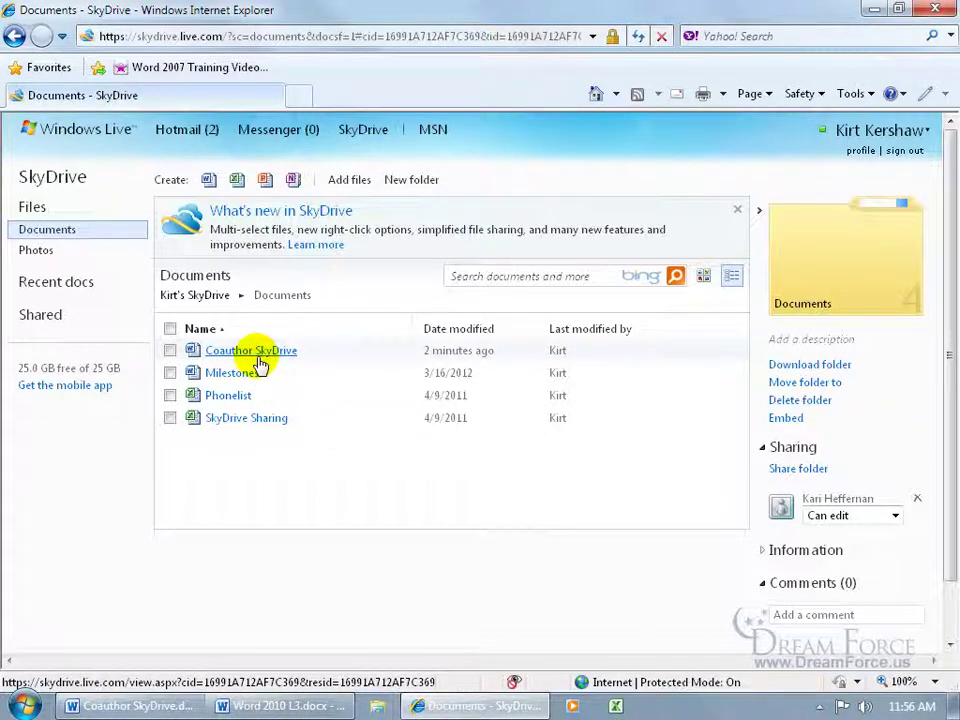
pyautogui.click(171, 351)
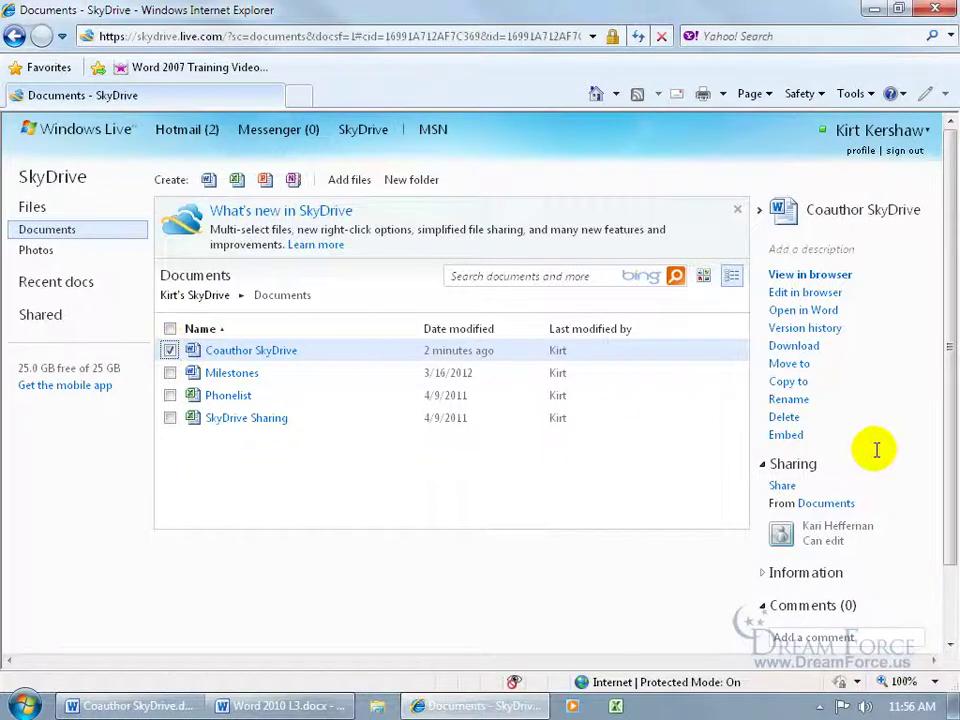
# Step: Share Coauthor SkyDrive with the coauthor's e-mail address, keeping Recipients can edit checked
pyautogui.click(789, 492)
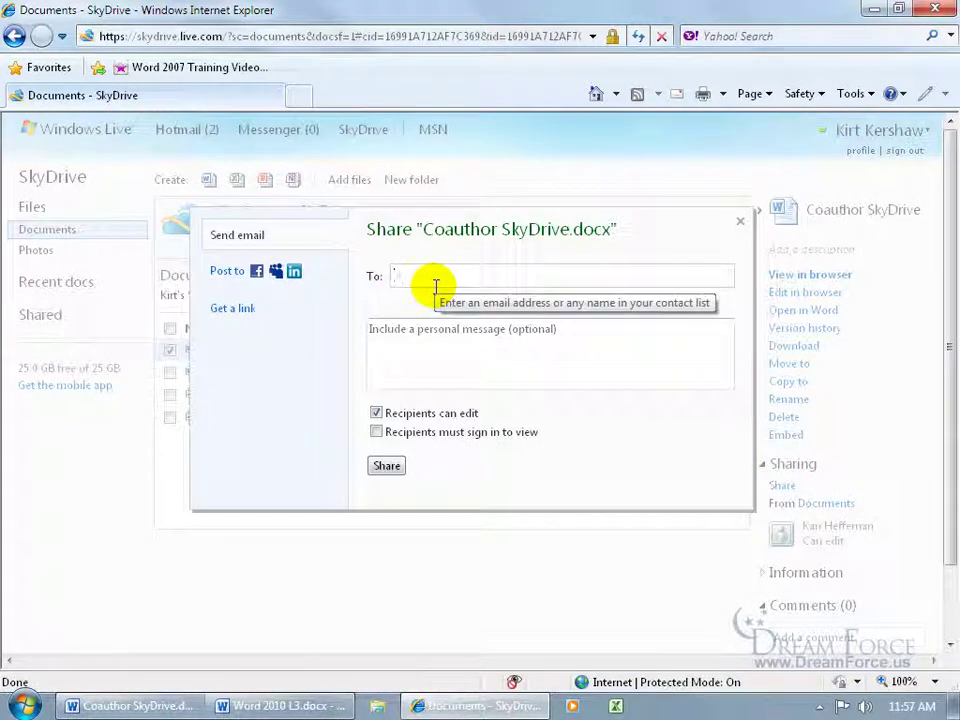
pyautogui.press('Return')
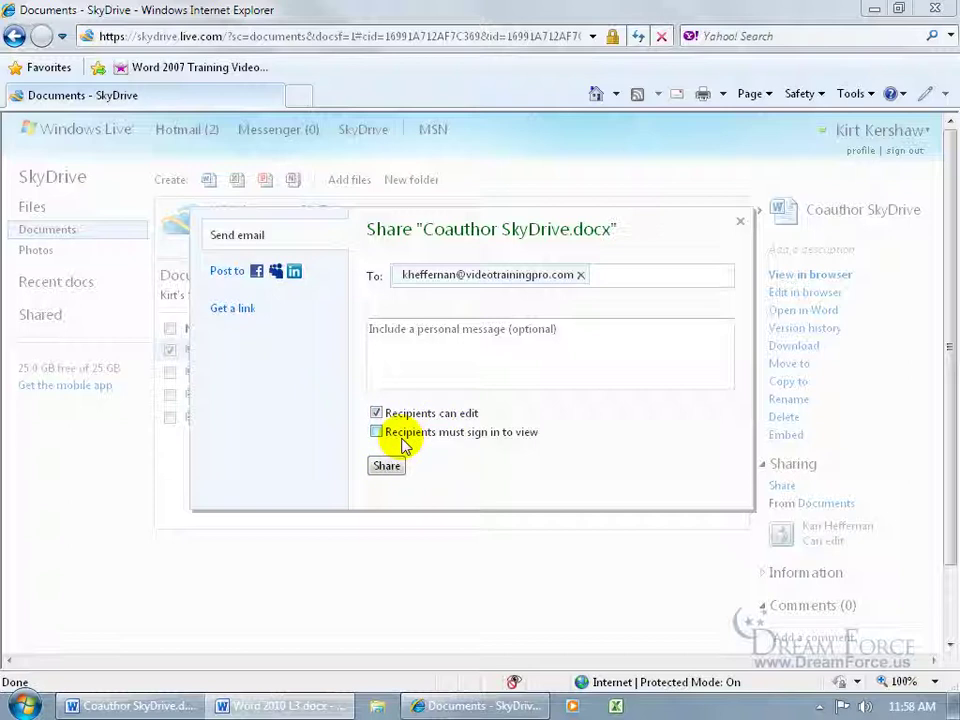
pyautogui.click(389, 466)
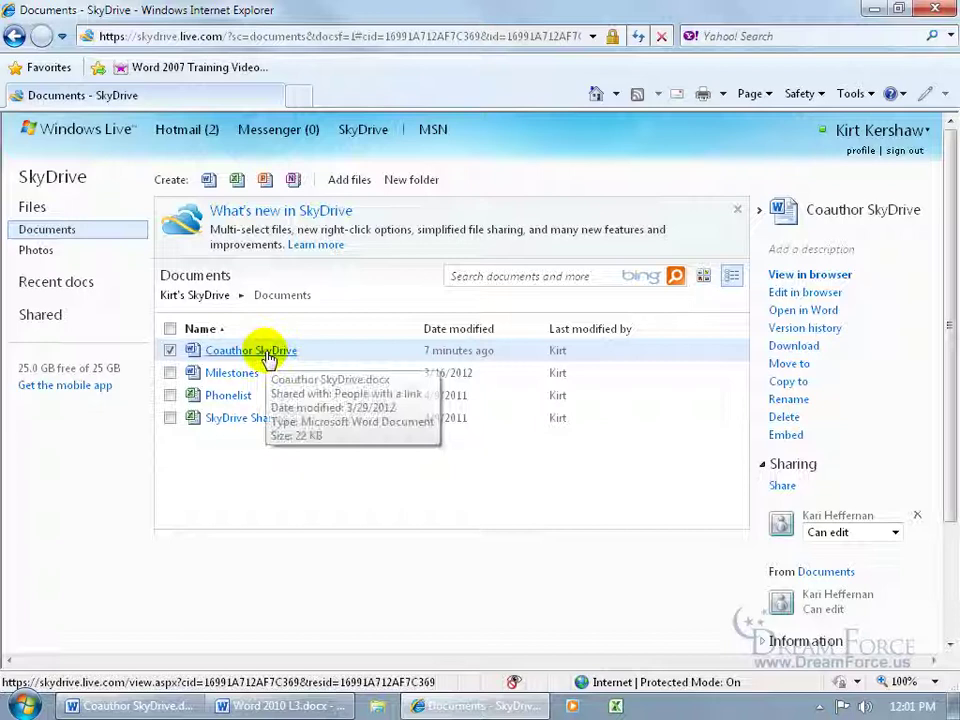
# Step: Open Coauthor SkyDrive in Word Web App, then choose Open in Word and confirm
pyautogui.click(266, 352)
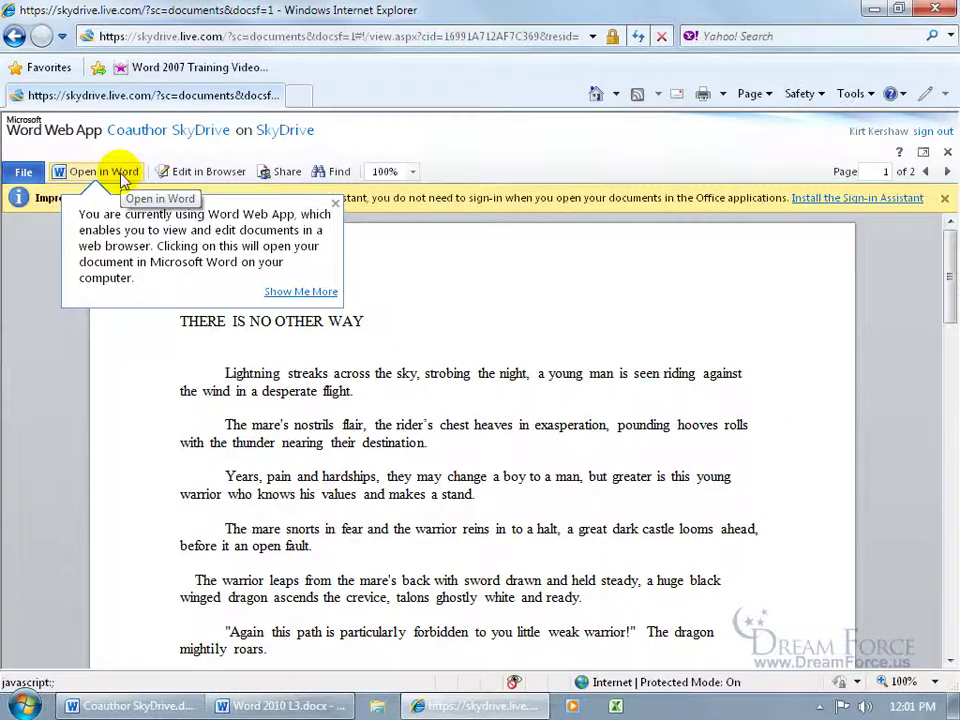
pyautogui.click(120, 176)
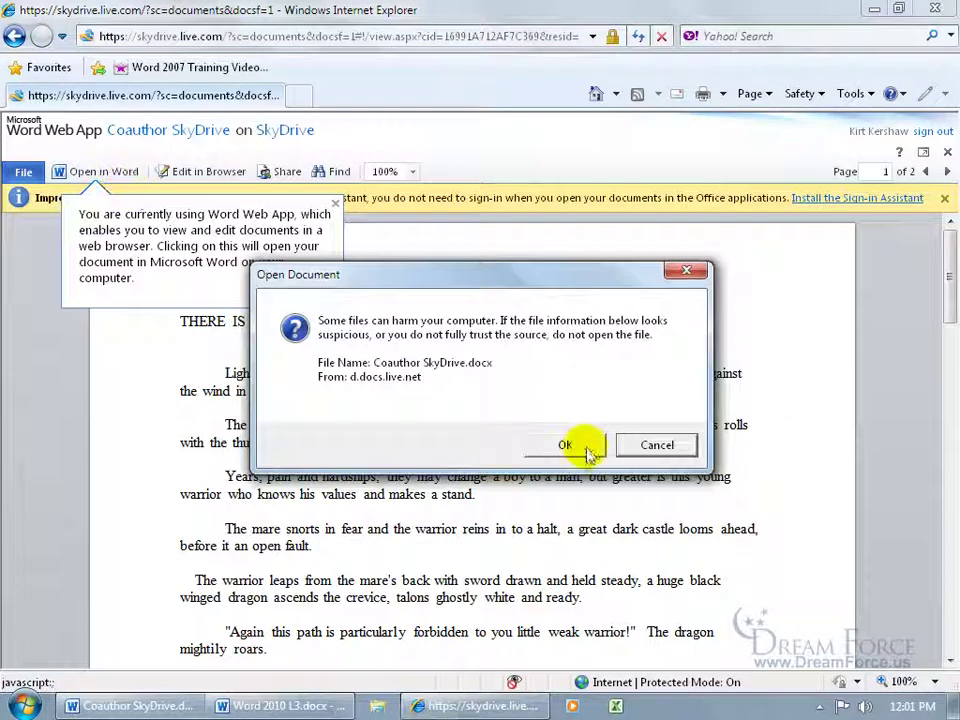
pyautogui.click(568, 445)
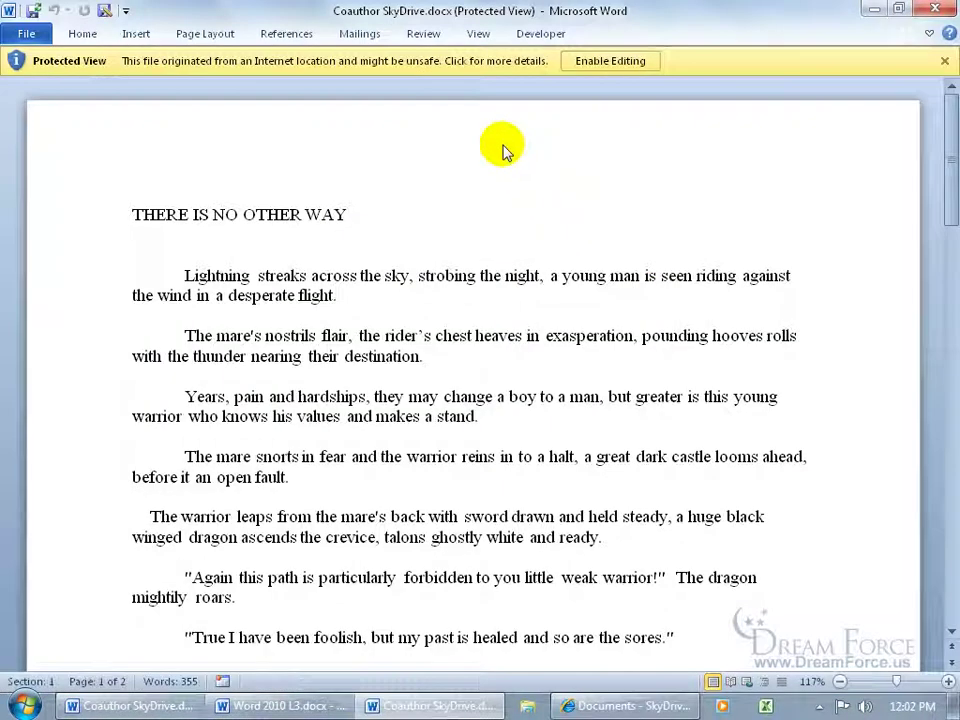
# Step: Enable Editing on the Protected View bar for Coauthor SkyDrive.docx
pyautogui.click(622, 62)
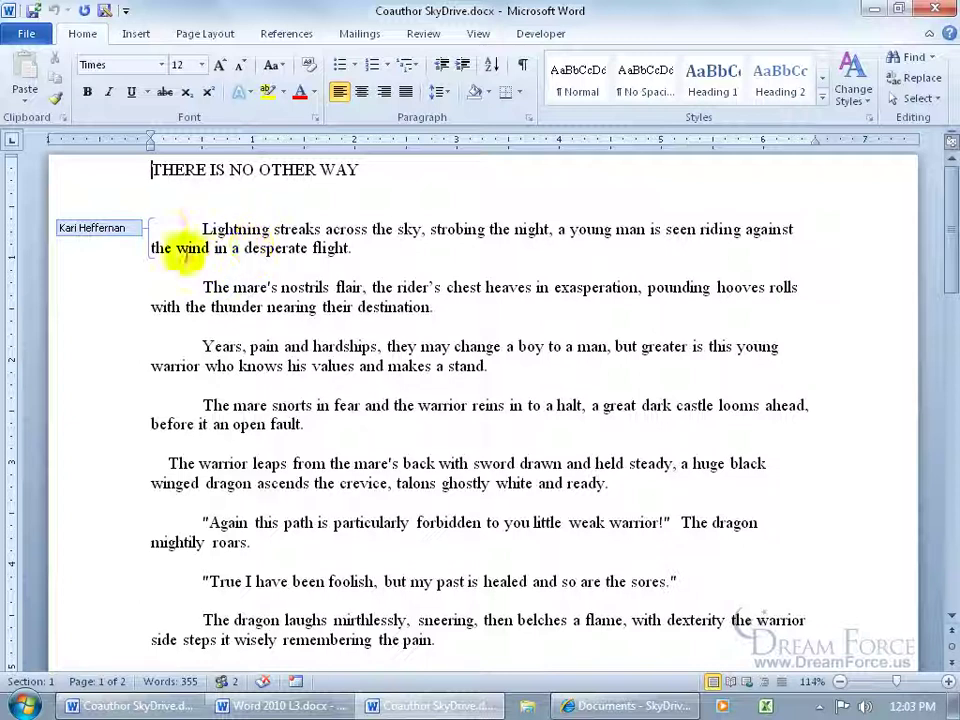
pyautogui.moveTo(137, 231)
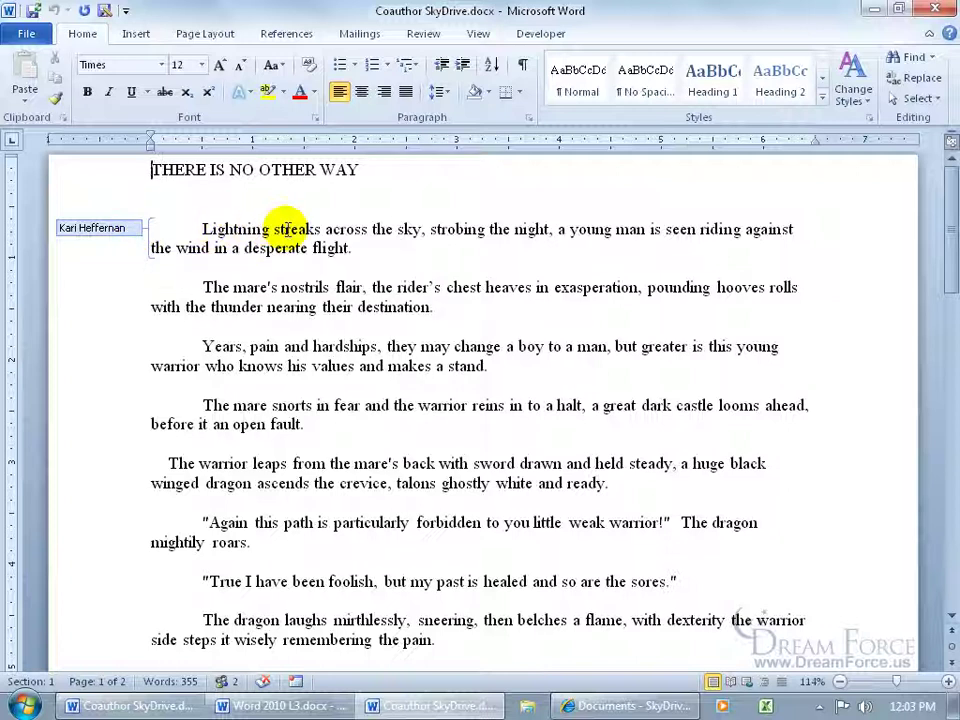
pyautogui.click(285, 229)
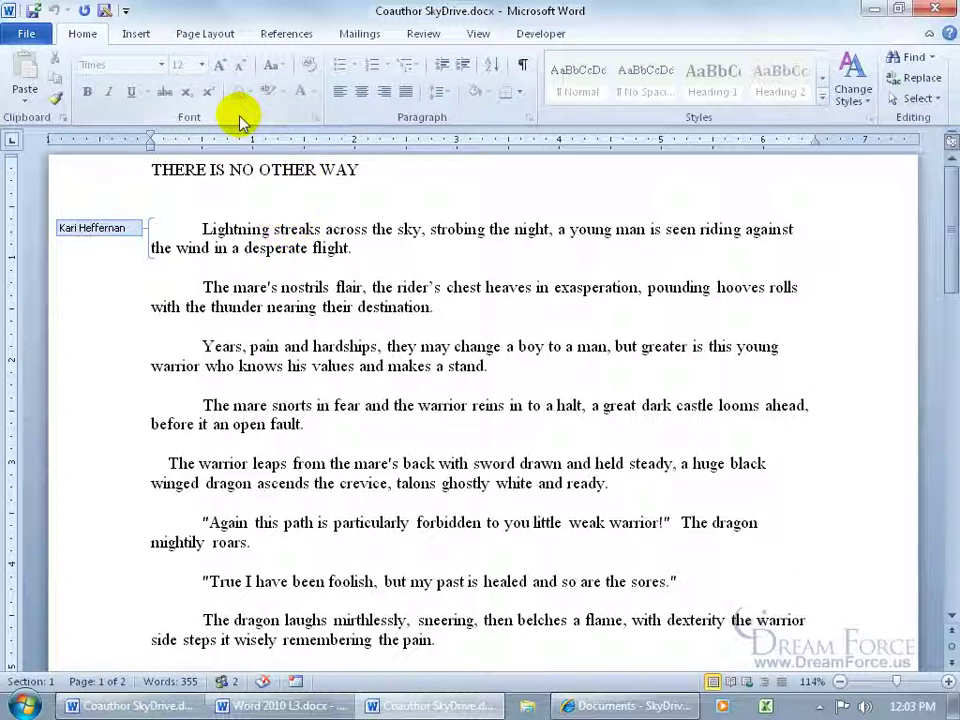
pyautogui.doubleClick(298, 231)
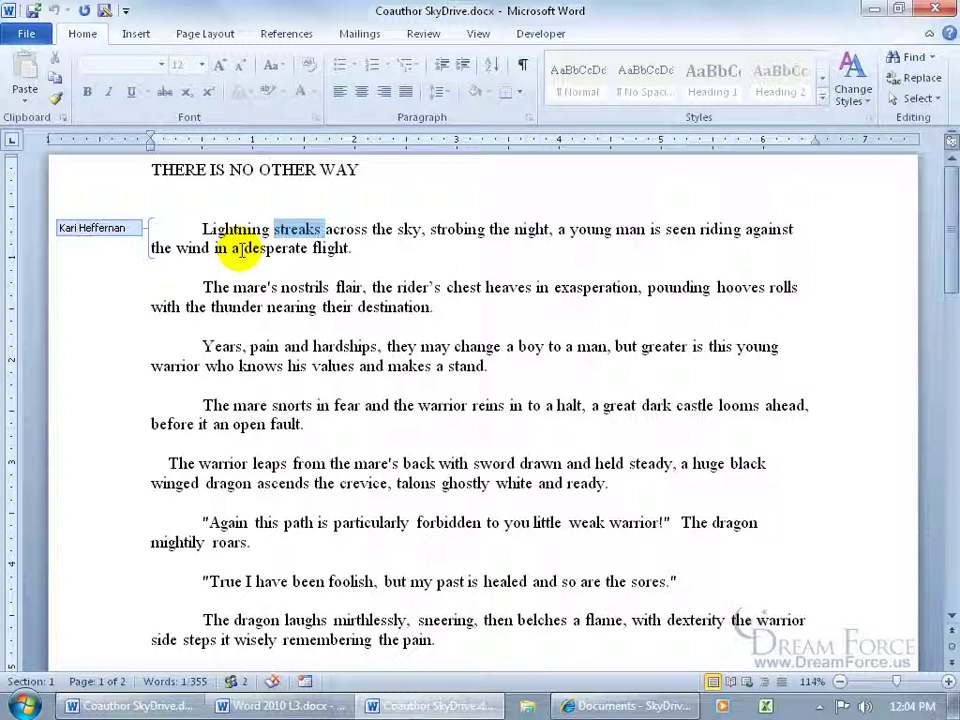
pyautogui.doubleClick(250, 287)
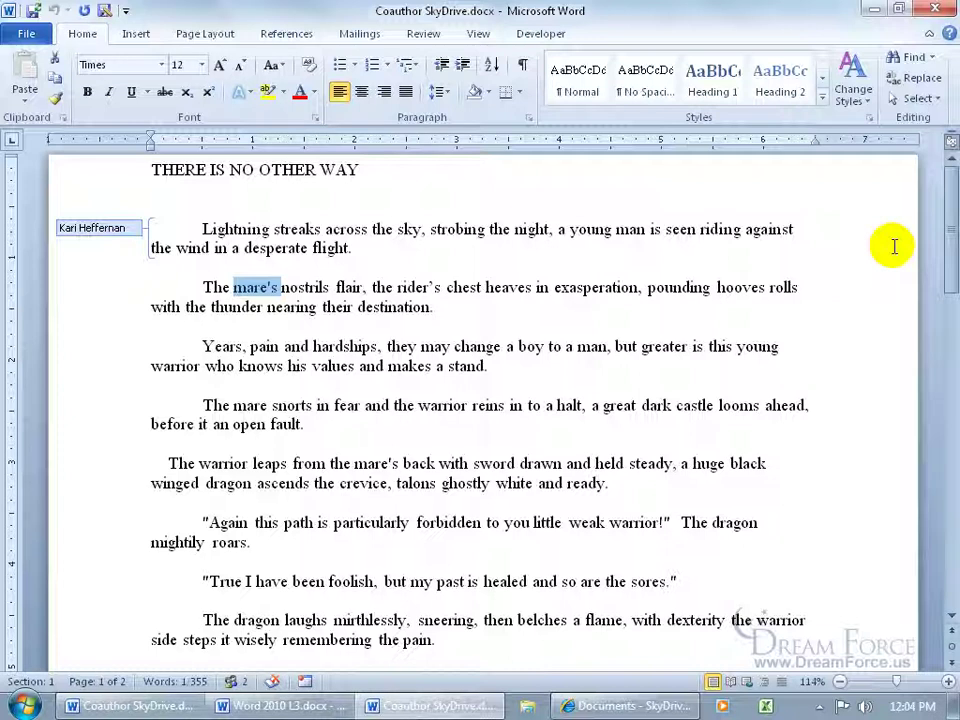
pyautogui.click(431, 43)
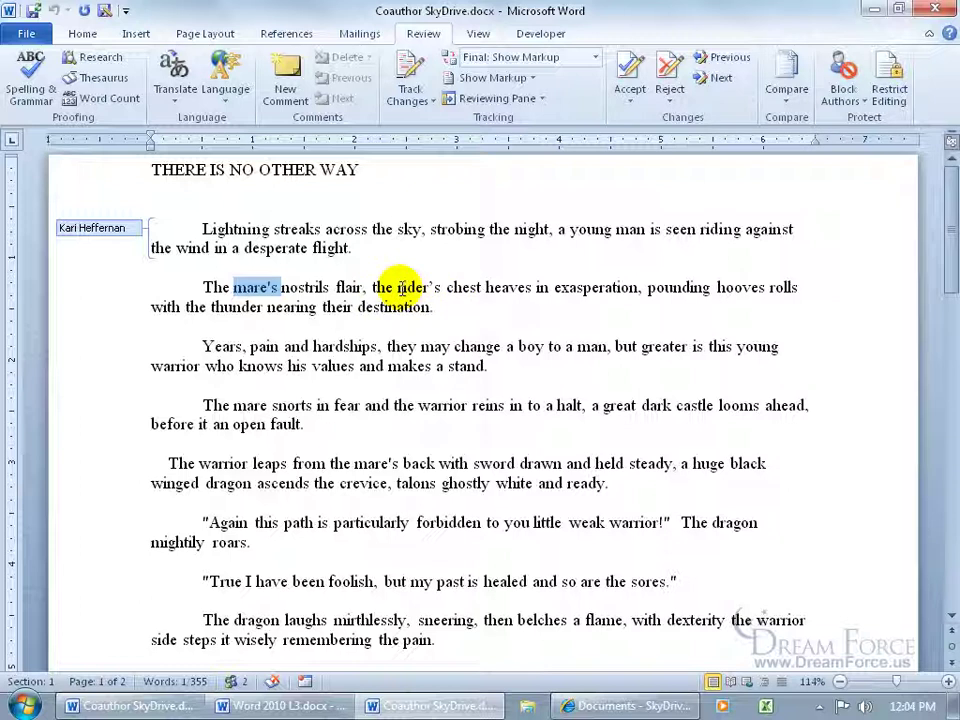
pyautogui.click(82, 33)
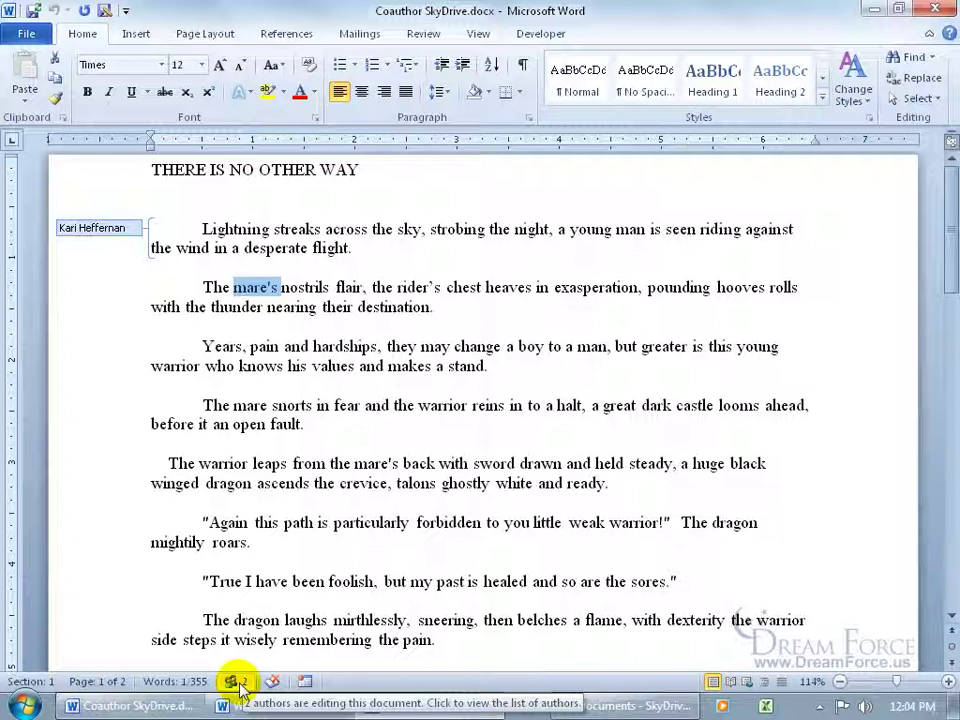
# Step: Check the co-authors list, then save to pull in the coauthor's 'crossing' edit
pyautogui.click(236, 683)
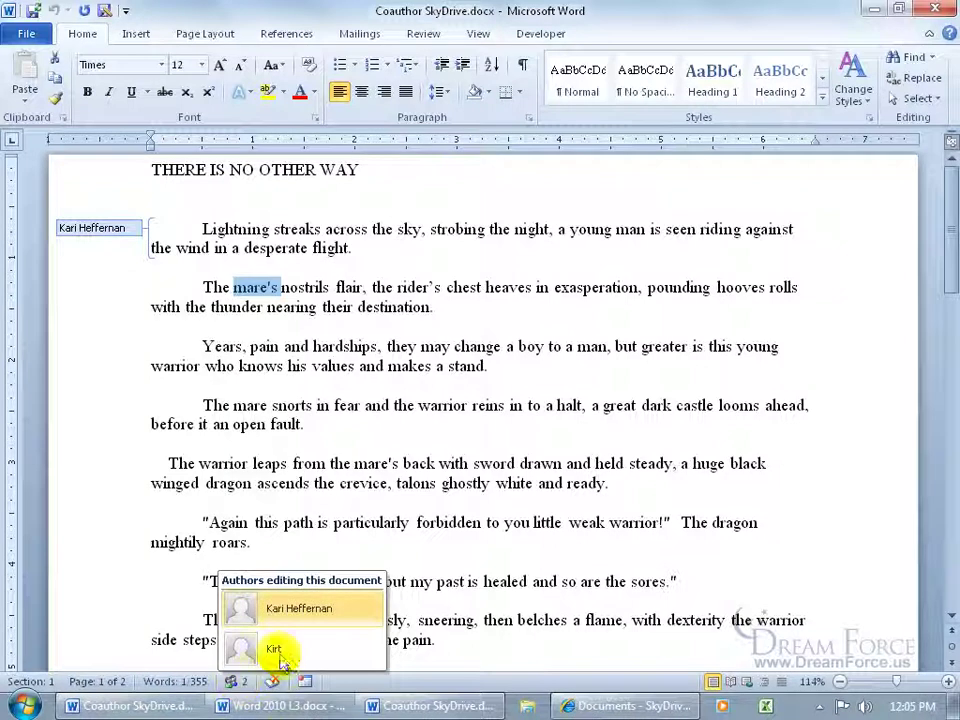
pyautogui.click(355, 465)
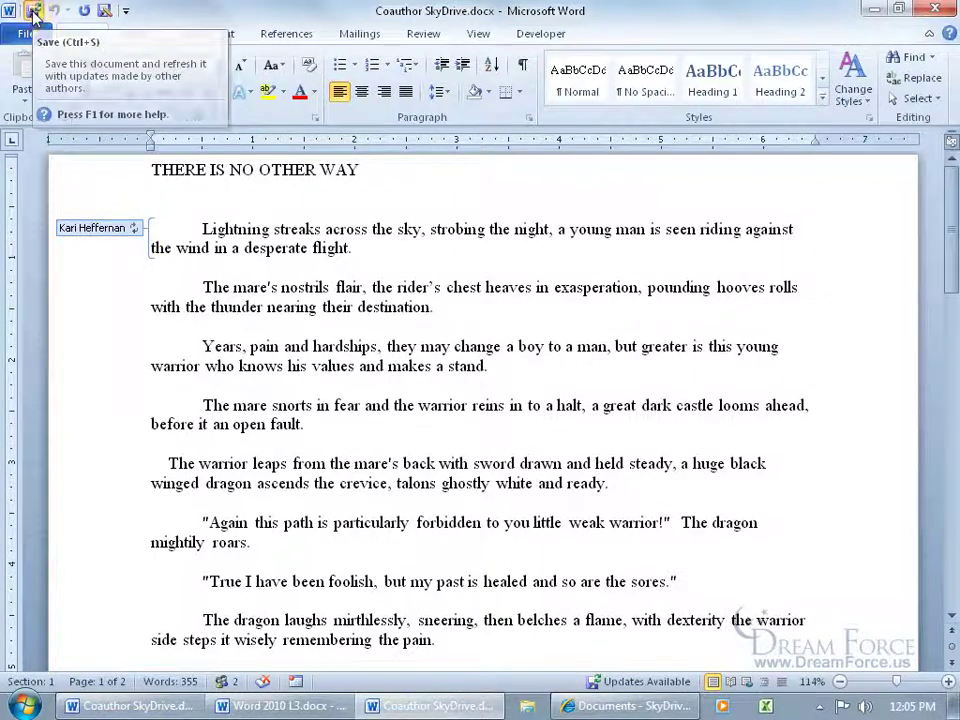
pyautogui.click(33, 14)
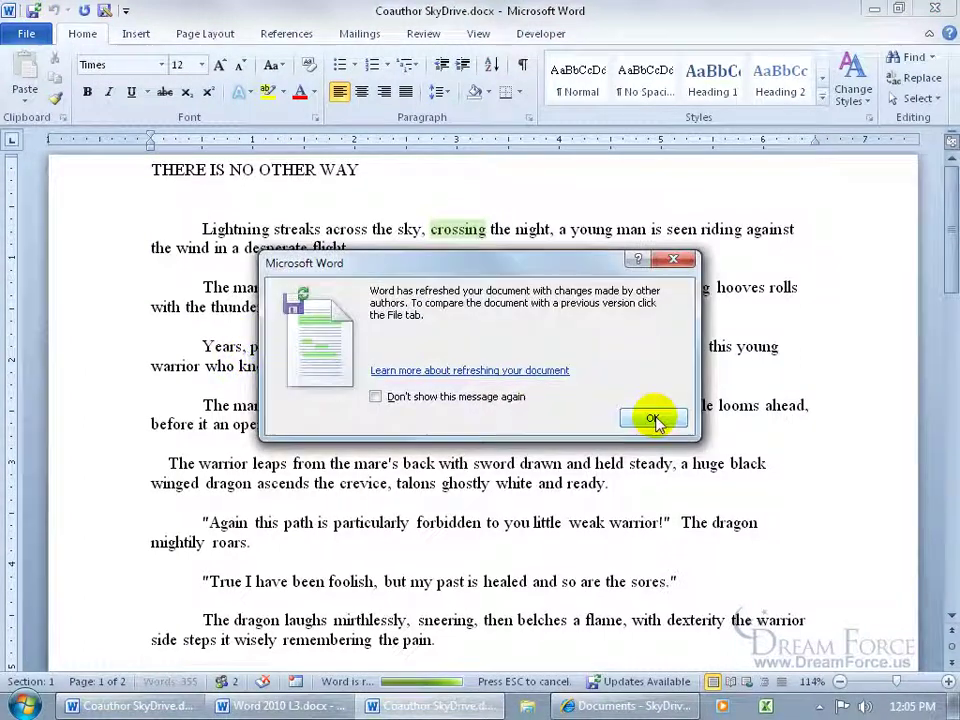
pyautogui.click(652, 419)
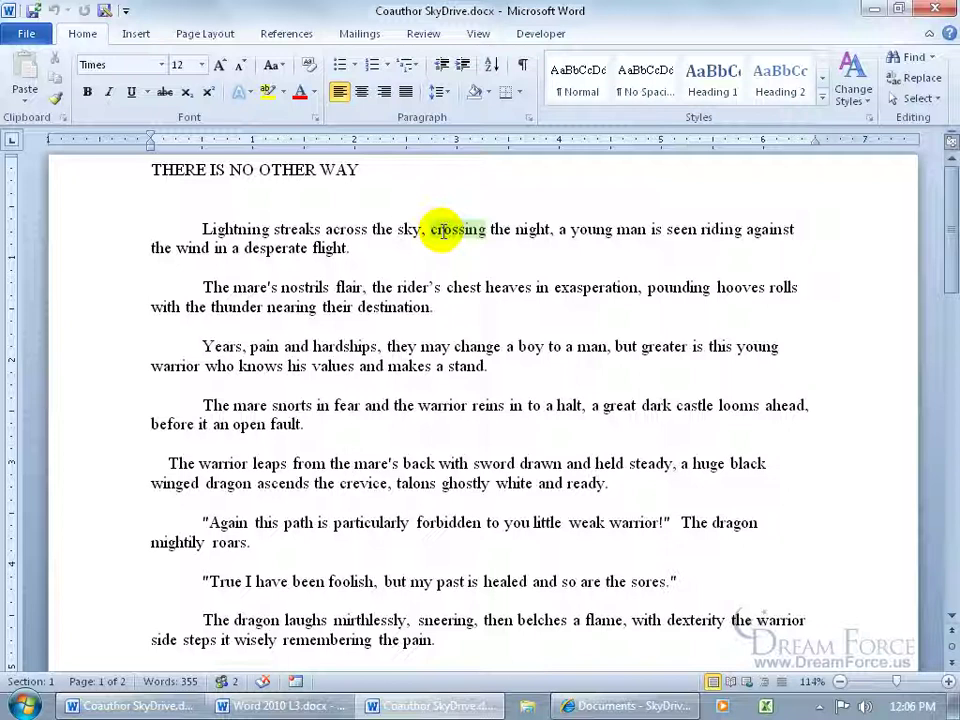
# Step: Close Word, select Coauthor SkyDrive and keep the coauthor's permission at Can edit
pyautogui.click(935, 9)
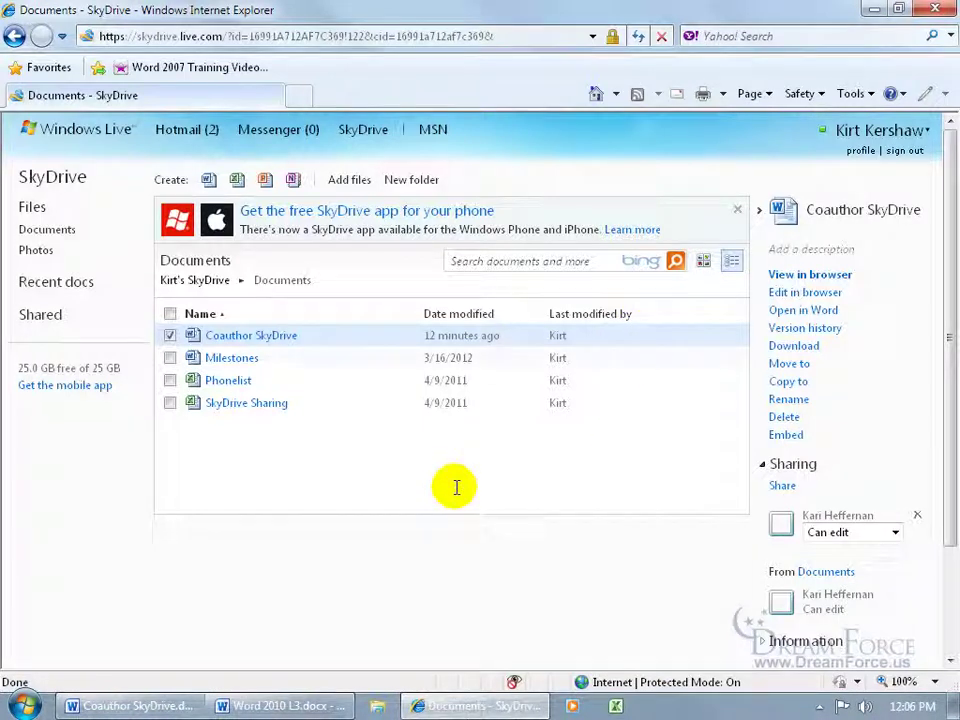
pyautogui.click(170, 337)
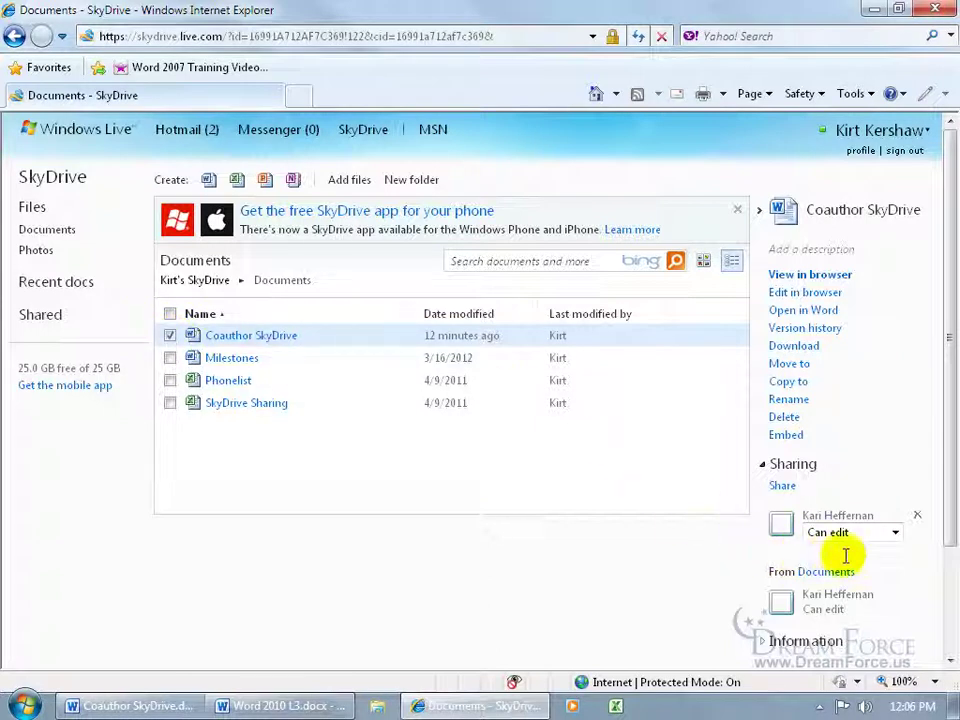
pyautogui.click(894, 533)
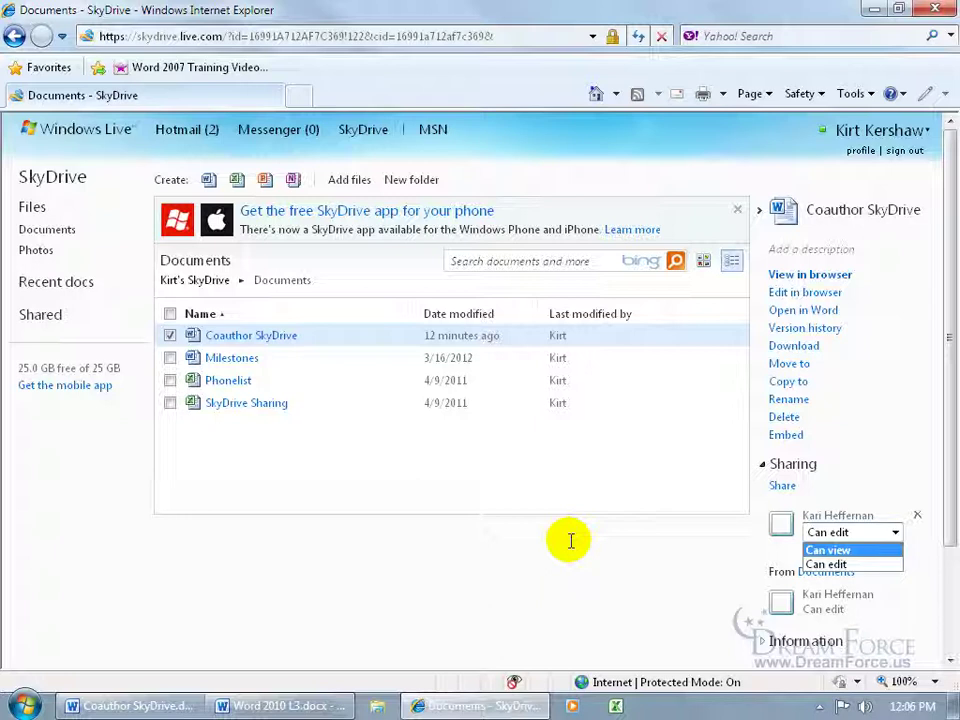
pyautogui.click(569, 541)
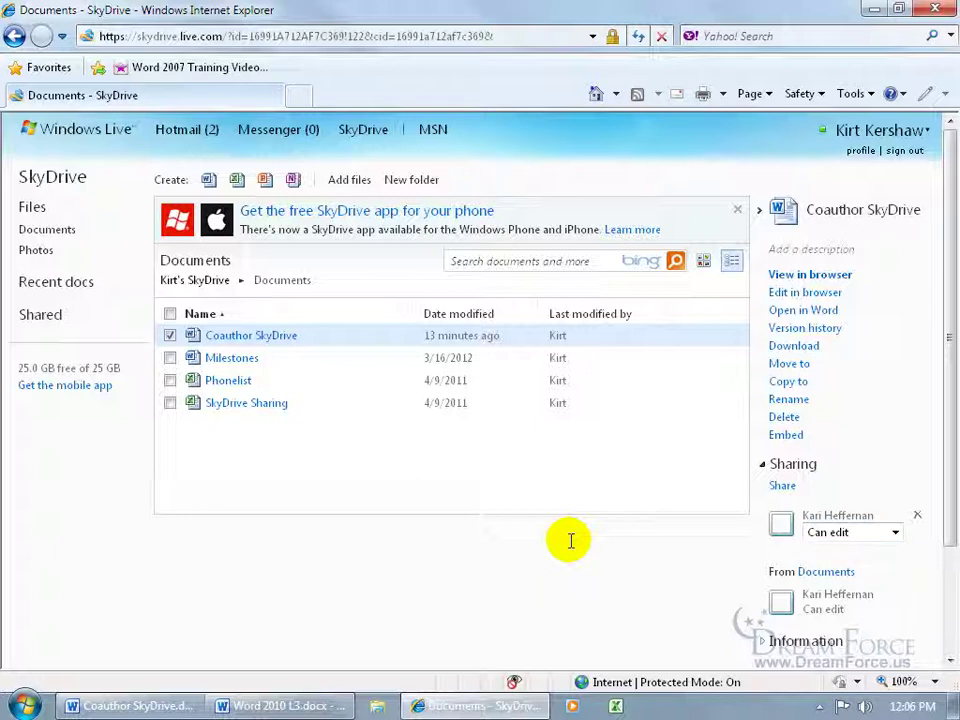